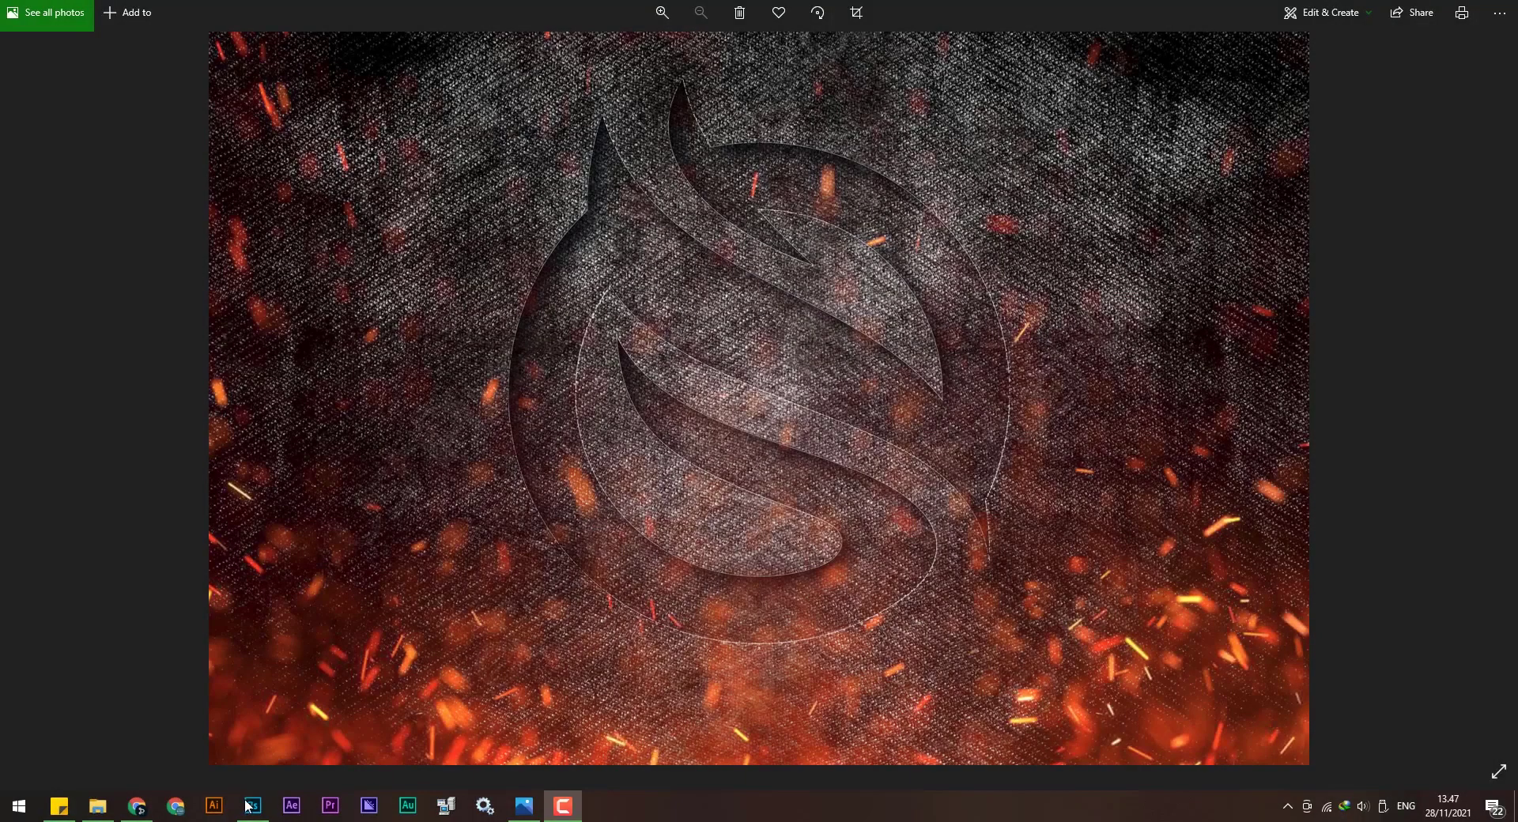
Bring Photoshop to the front in place of the Photos viewer.
left_click(248, 805)
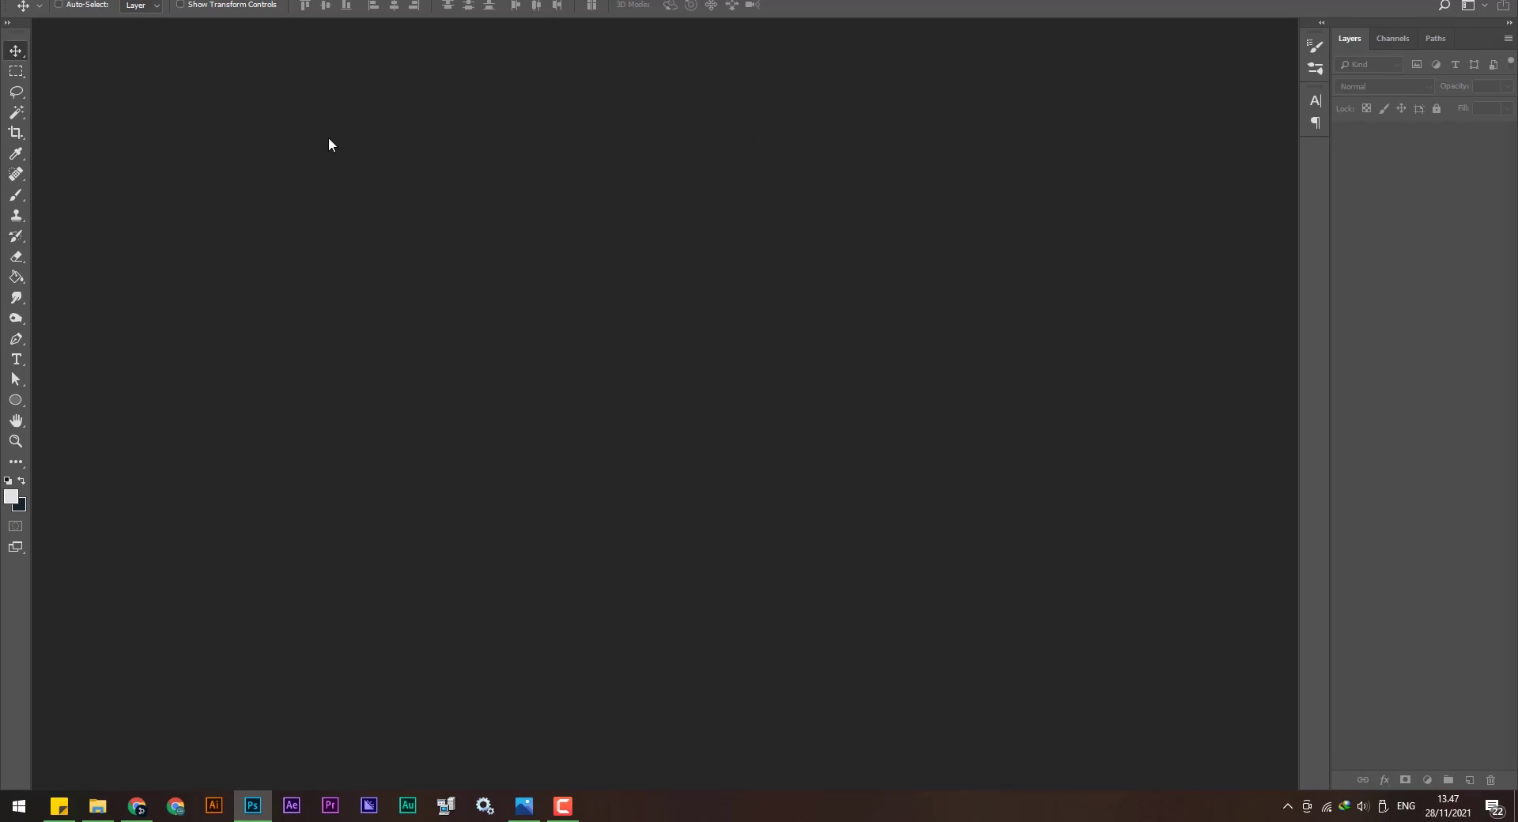
Create a blank white 3000 × 2000 px, 300 ppi document (Untitled-1).
key("alt+f")
left_click(50, 10)
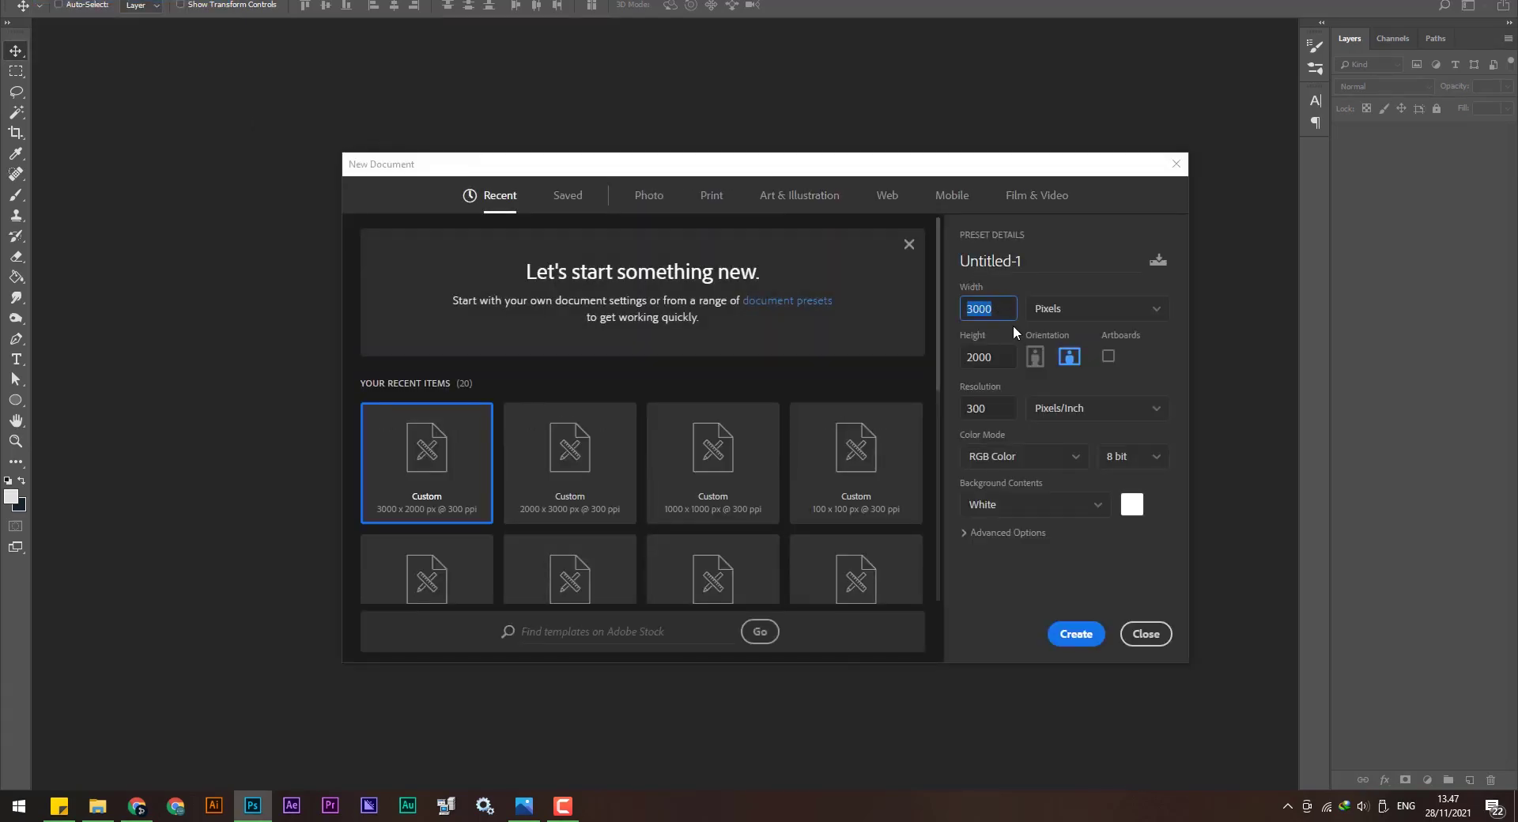
left_click(1007, 358)
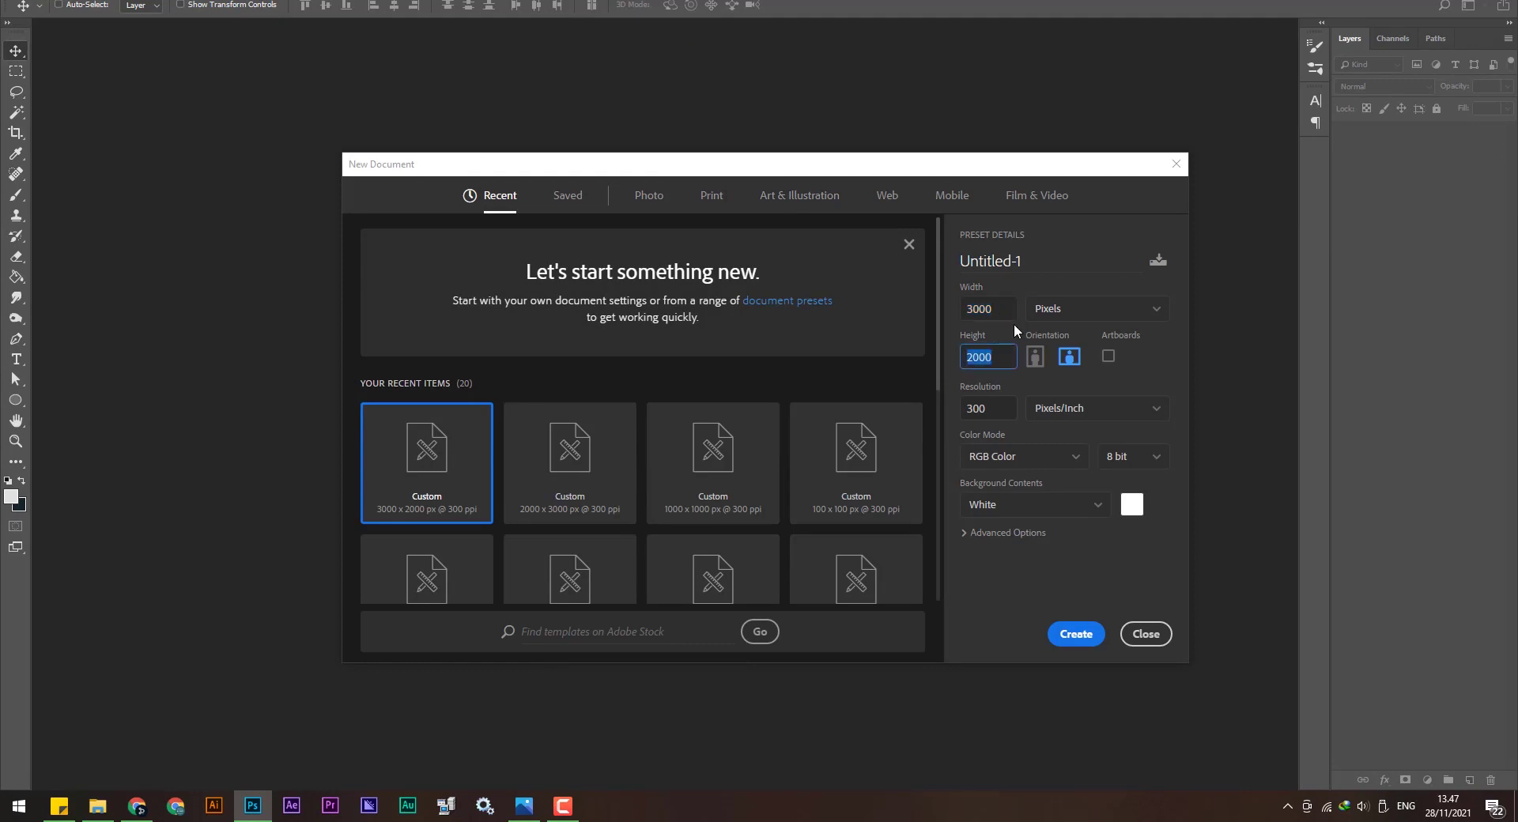
left_click(1003, 410)
left_click(1078, 634)
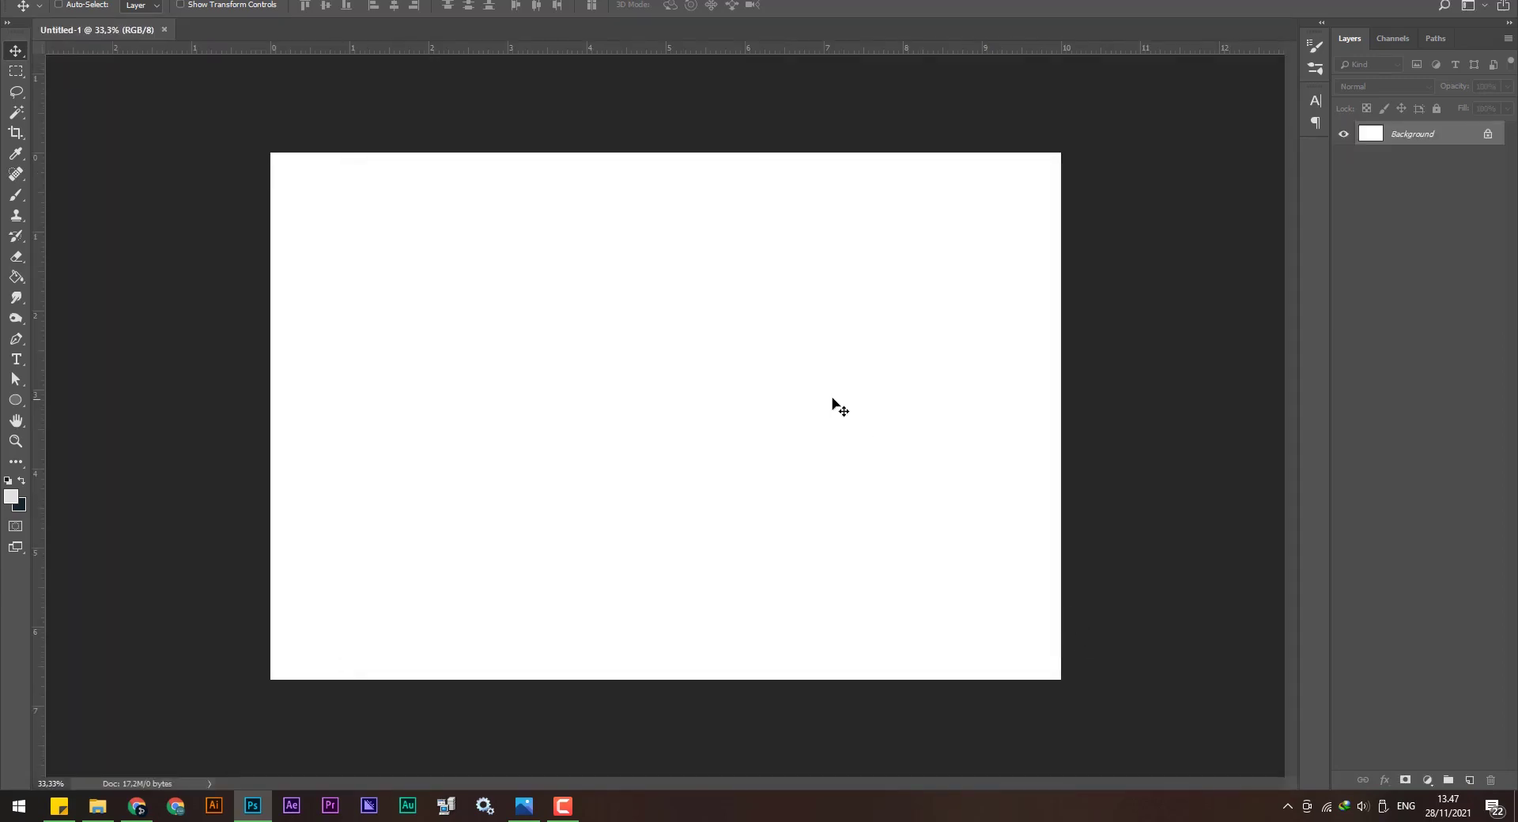
scroll(834, 404, "down", 2)
scroll(834, 404, "up", 2)
scroll(834, 405, "up", 1)
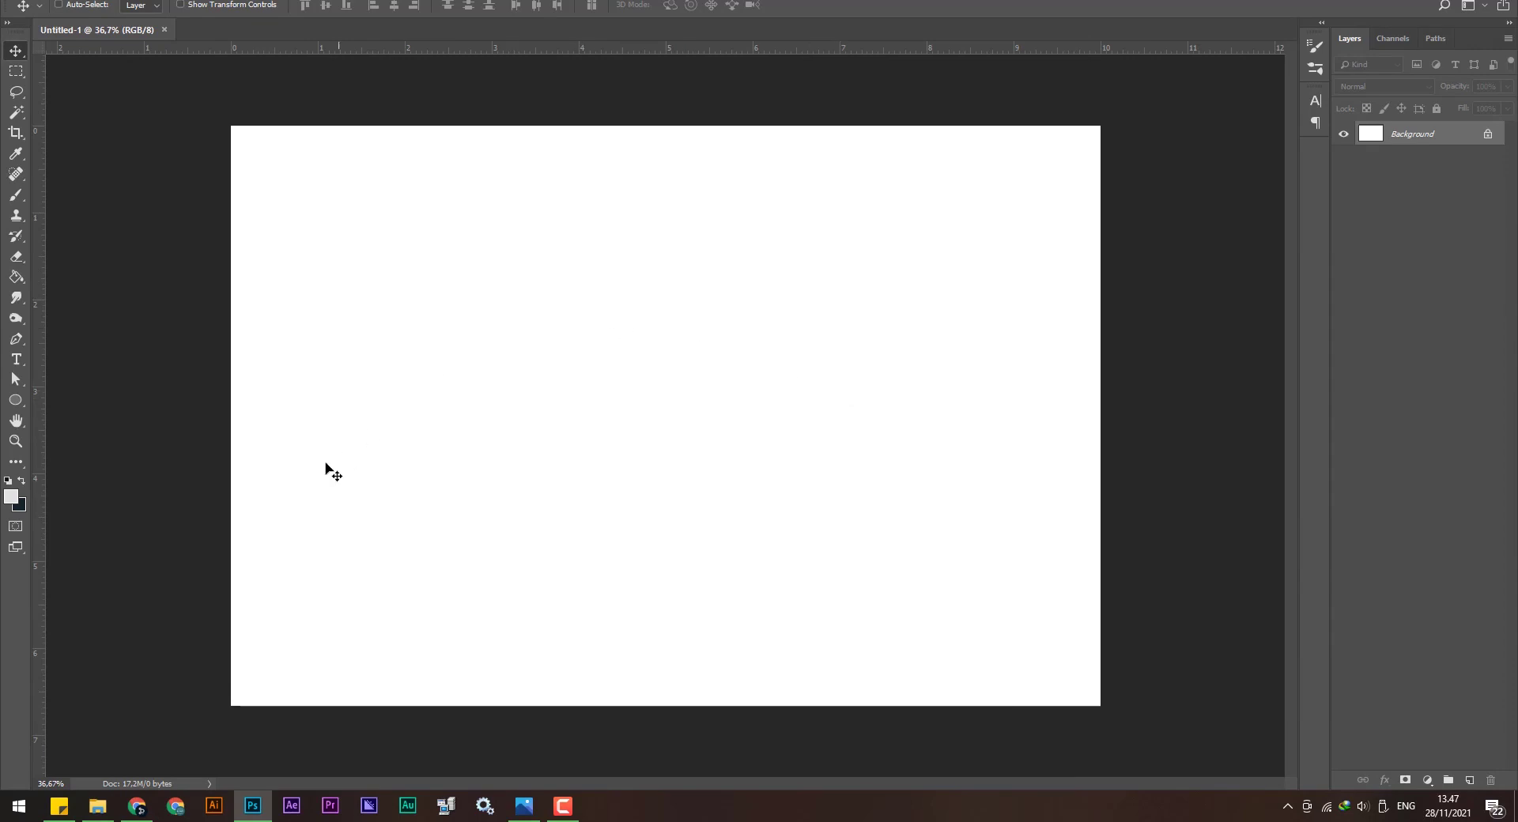
Drag texture-old-black-fabric-1082733 from the project folder onto the Photoshop canvas.
left_click(97, 806)
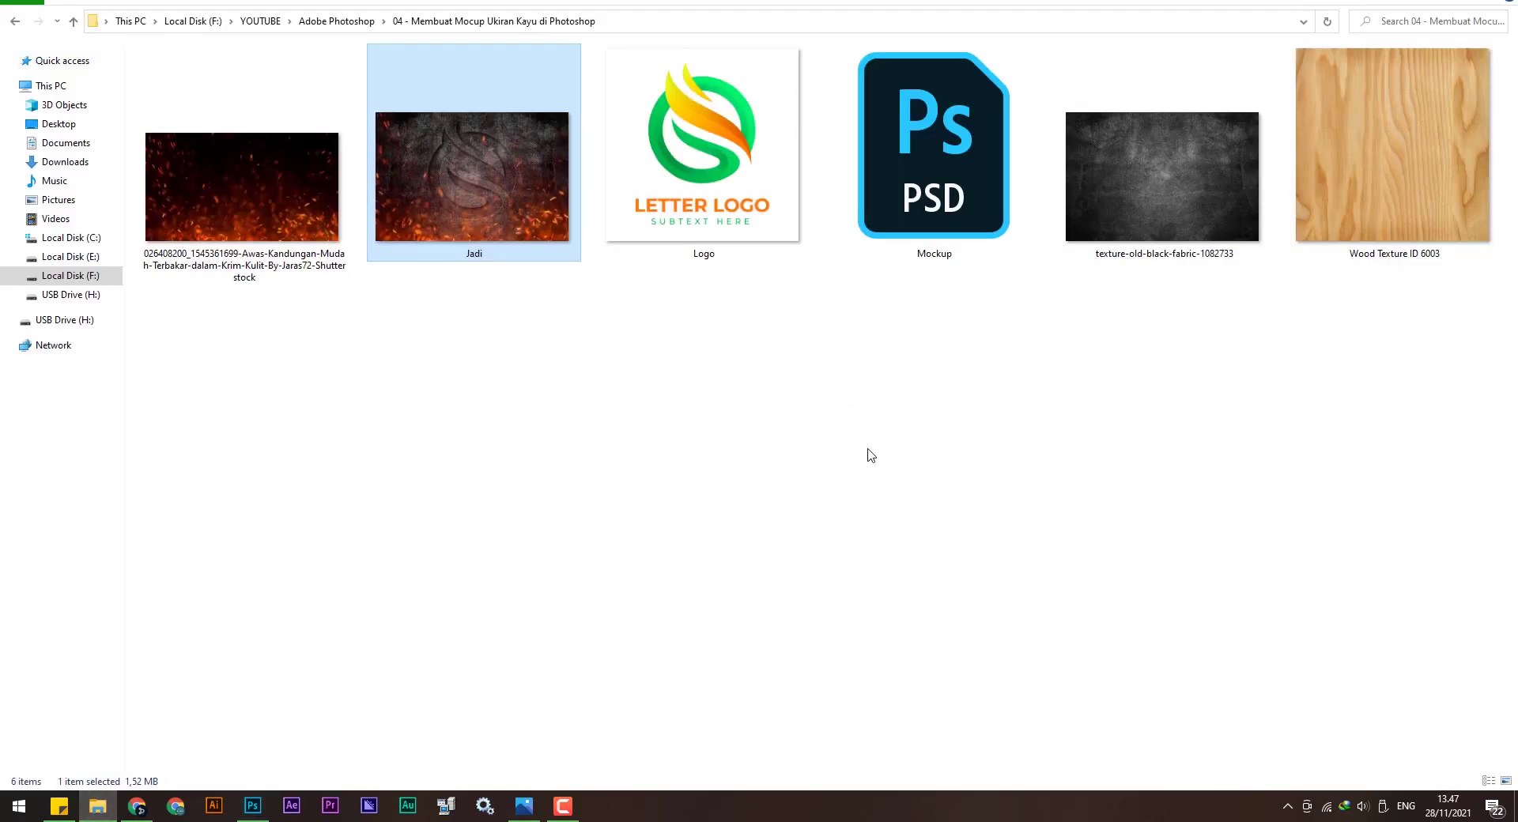
left_click(589, 215)
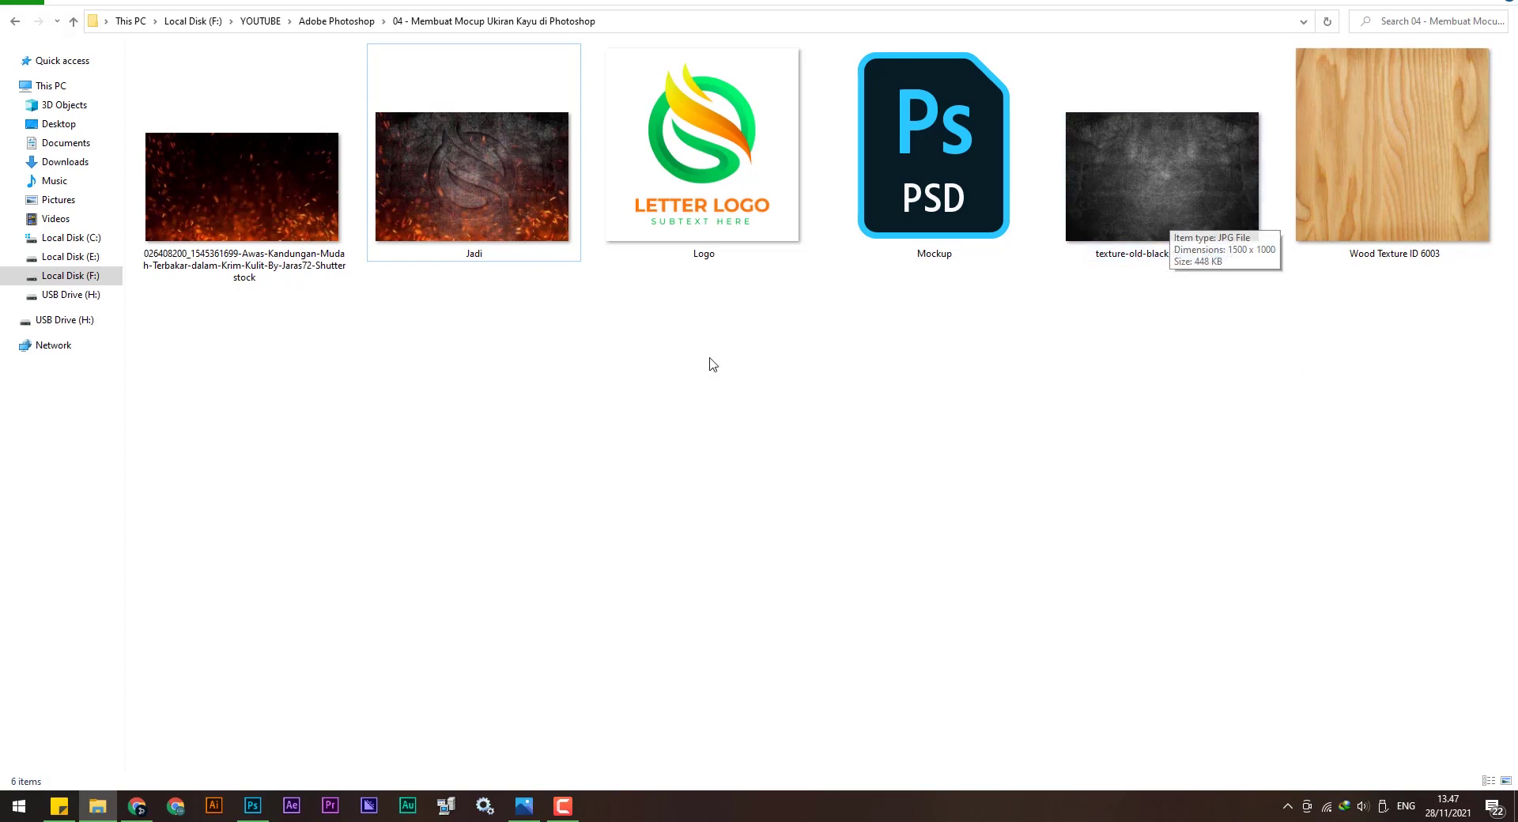
left_click(1164, 211)
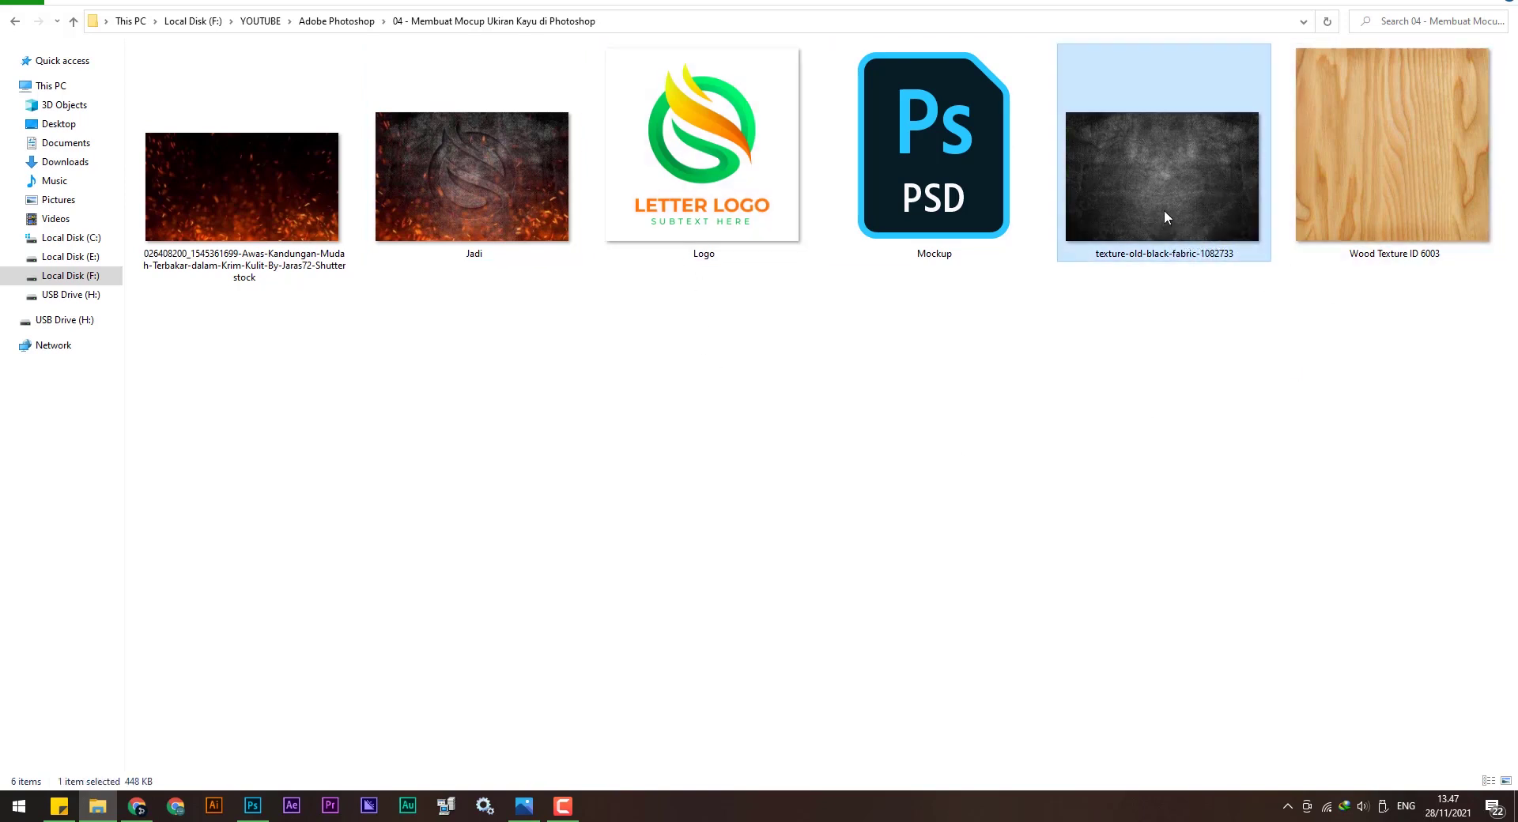
left_click(1391, 183)
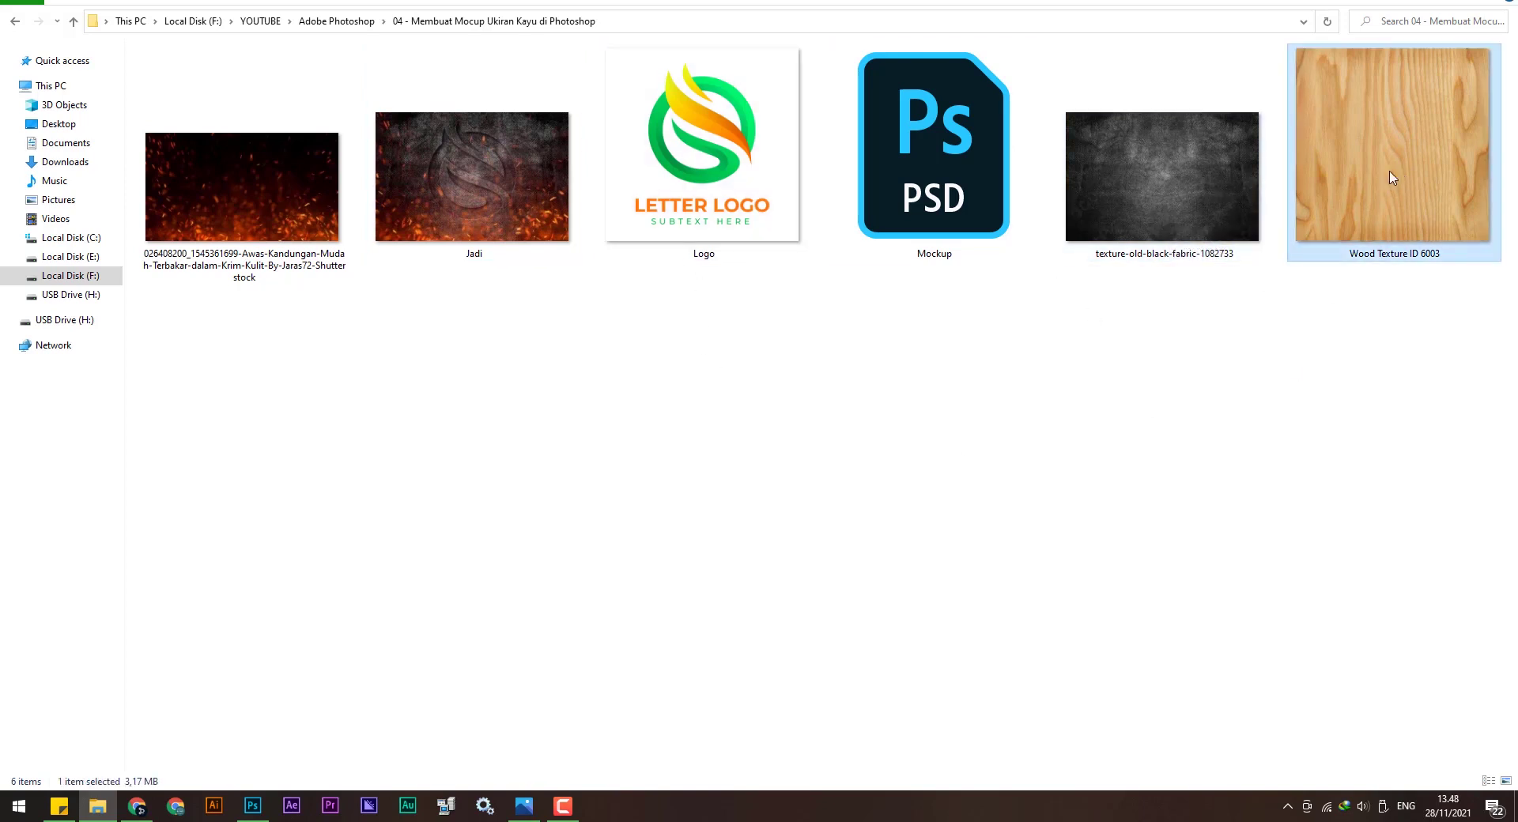
mouse_move(1376, 150)
left_mouse_down()
mouse_move(1102, 395)
mouse_move(984, 395)
left_mouse_up()
left_click(1163, 211)
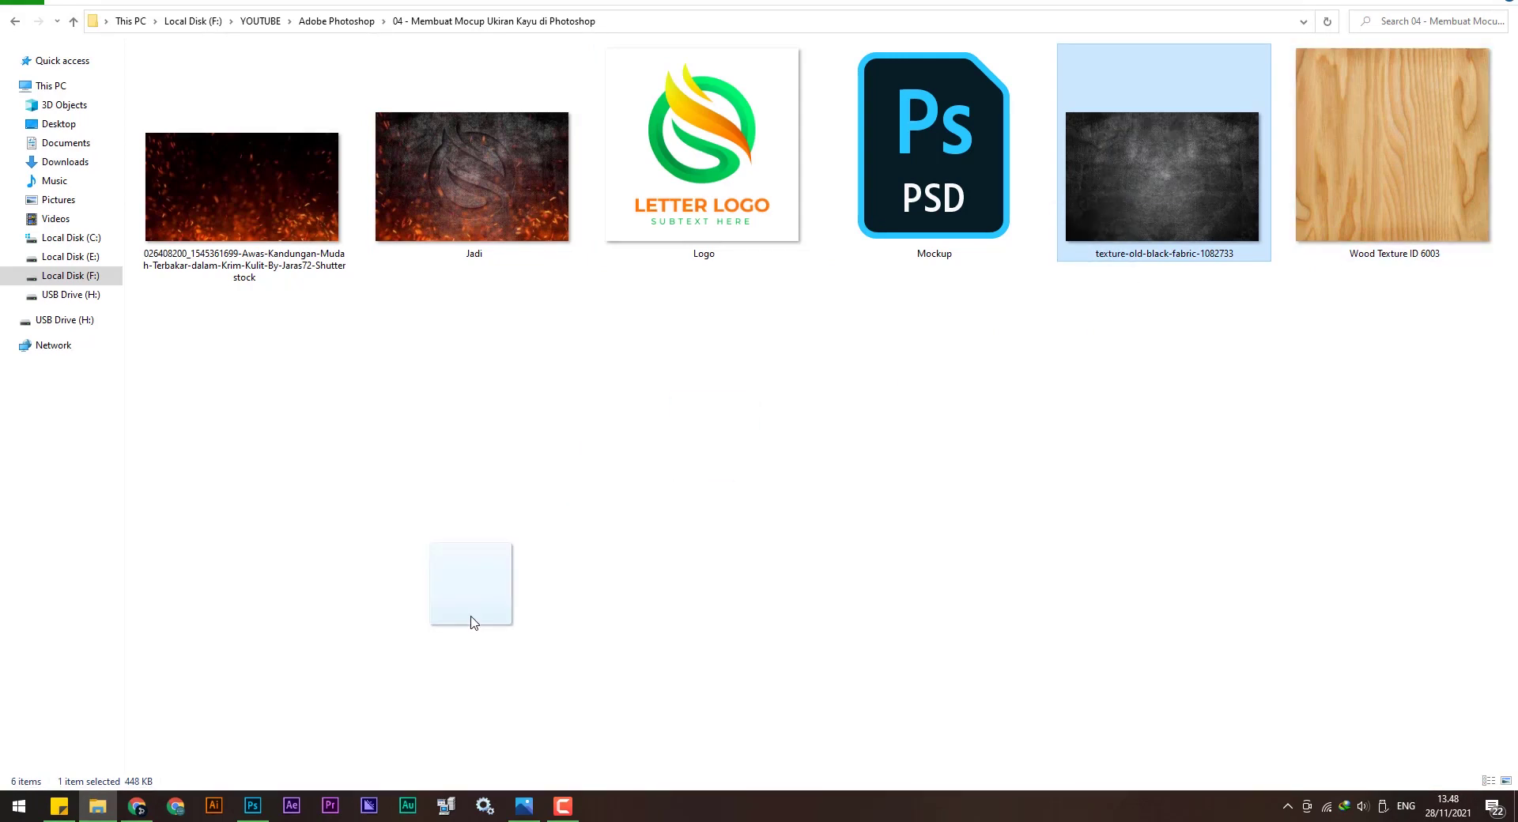
mouse_move(1183, 166)
left_mouse_down()
mouse_move(1152, 311)
mouse_move(726, 353)
mouse_move(798, 348)
left_mouse_up()
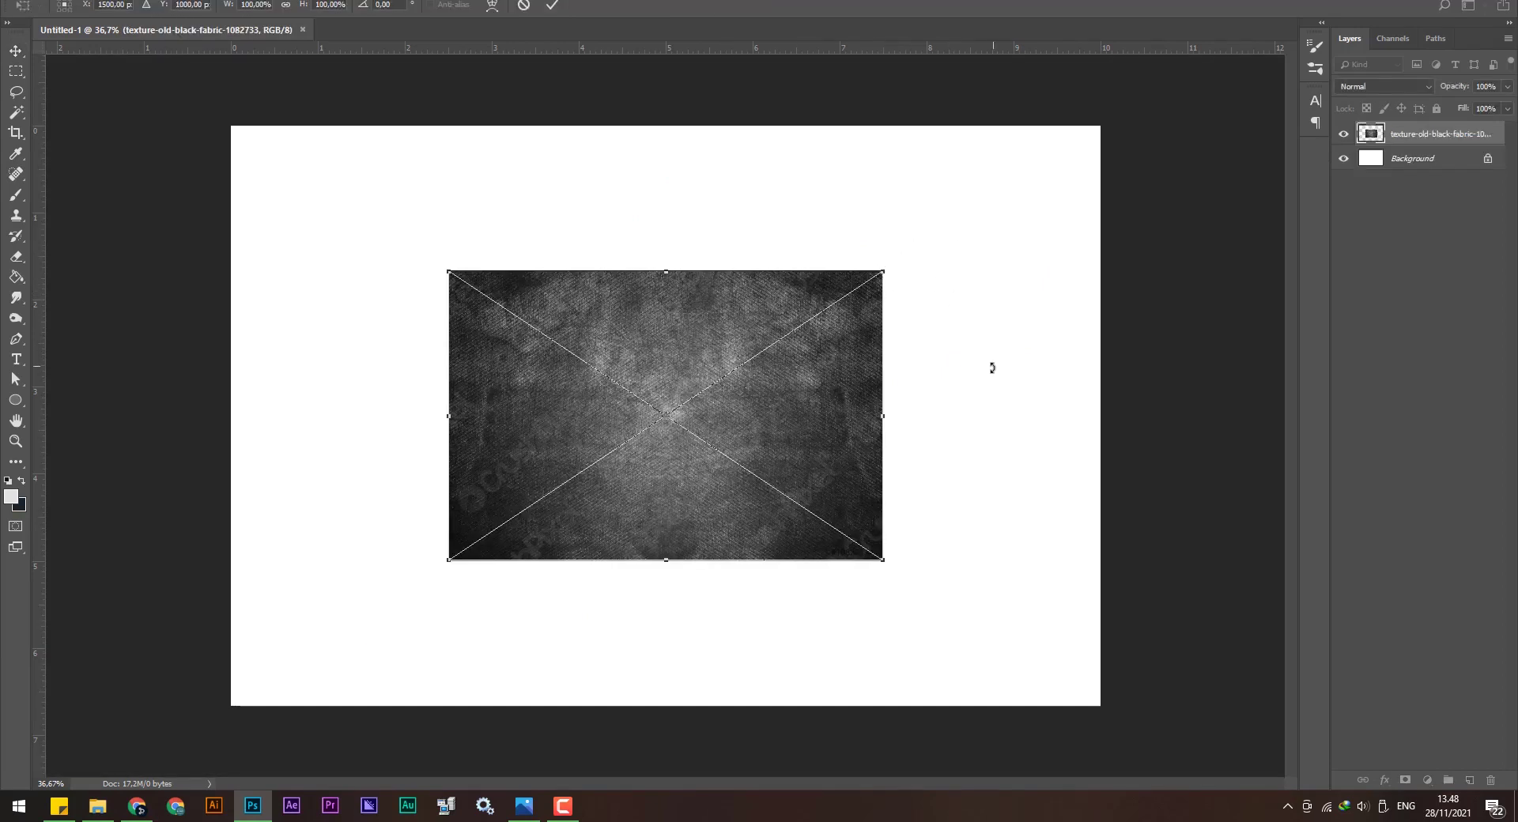
Scale the fabric texture to cover the whole canvas, commit it, and add an empty layer.
left_click_drag(888, 272, 947, 254)
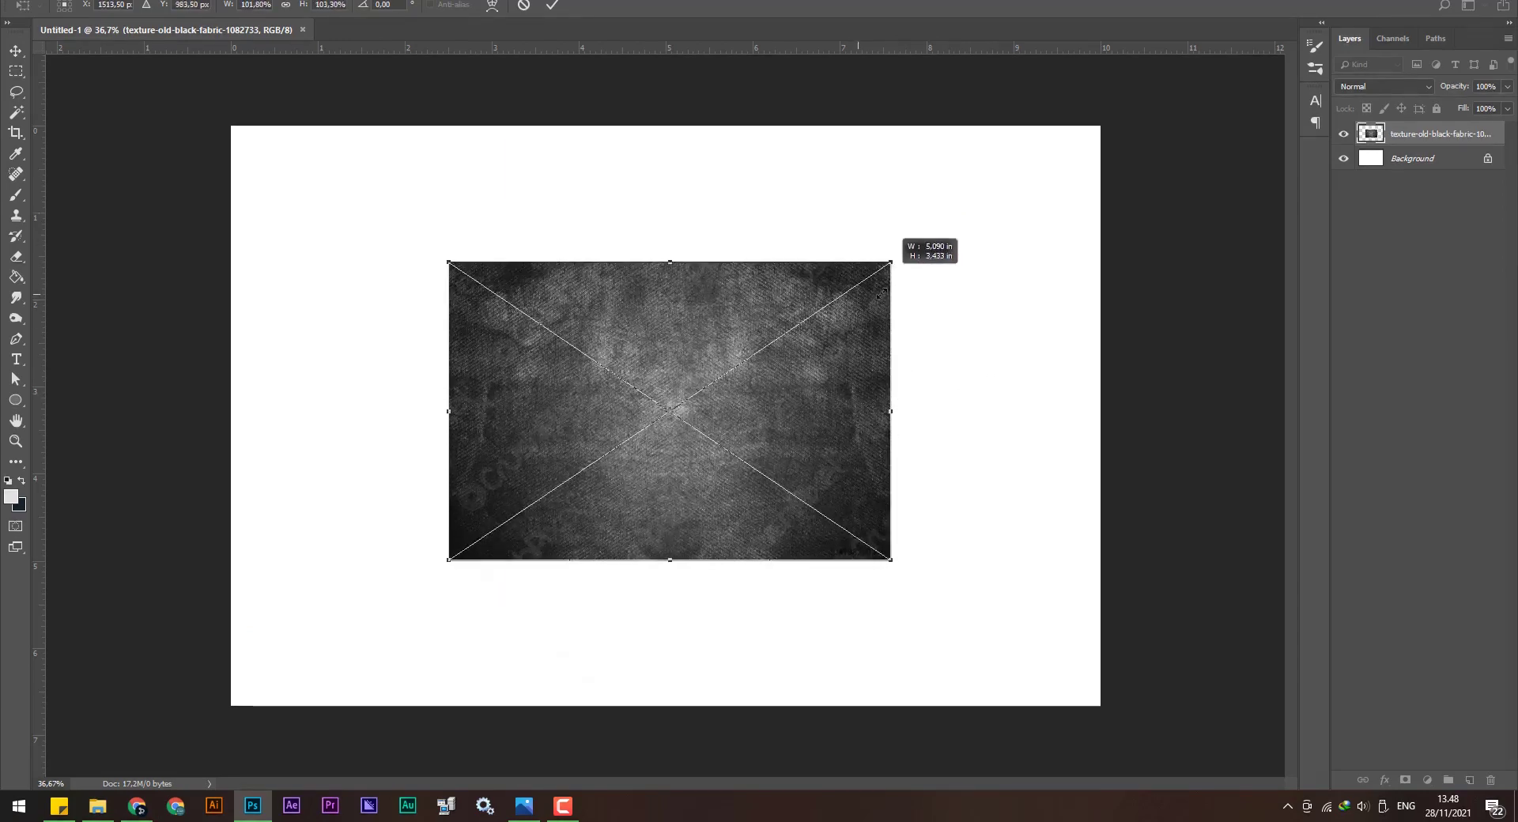
mouse_move(947, 254)
left_mouse_down()
mouse_move(1083, 190)
mouse_move(968, 320)
mouse_move(980, 231)
mouse_move(1115, 136)
left_mouse_up()
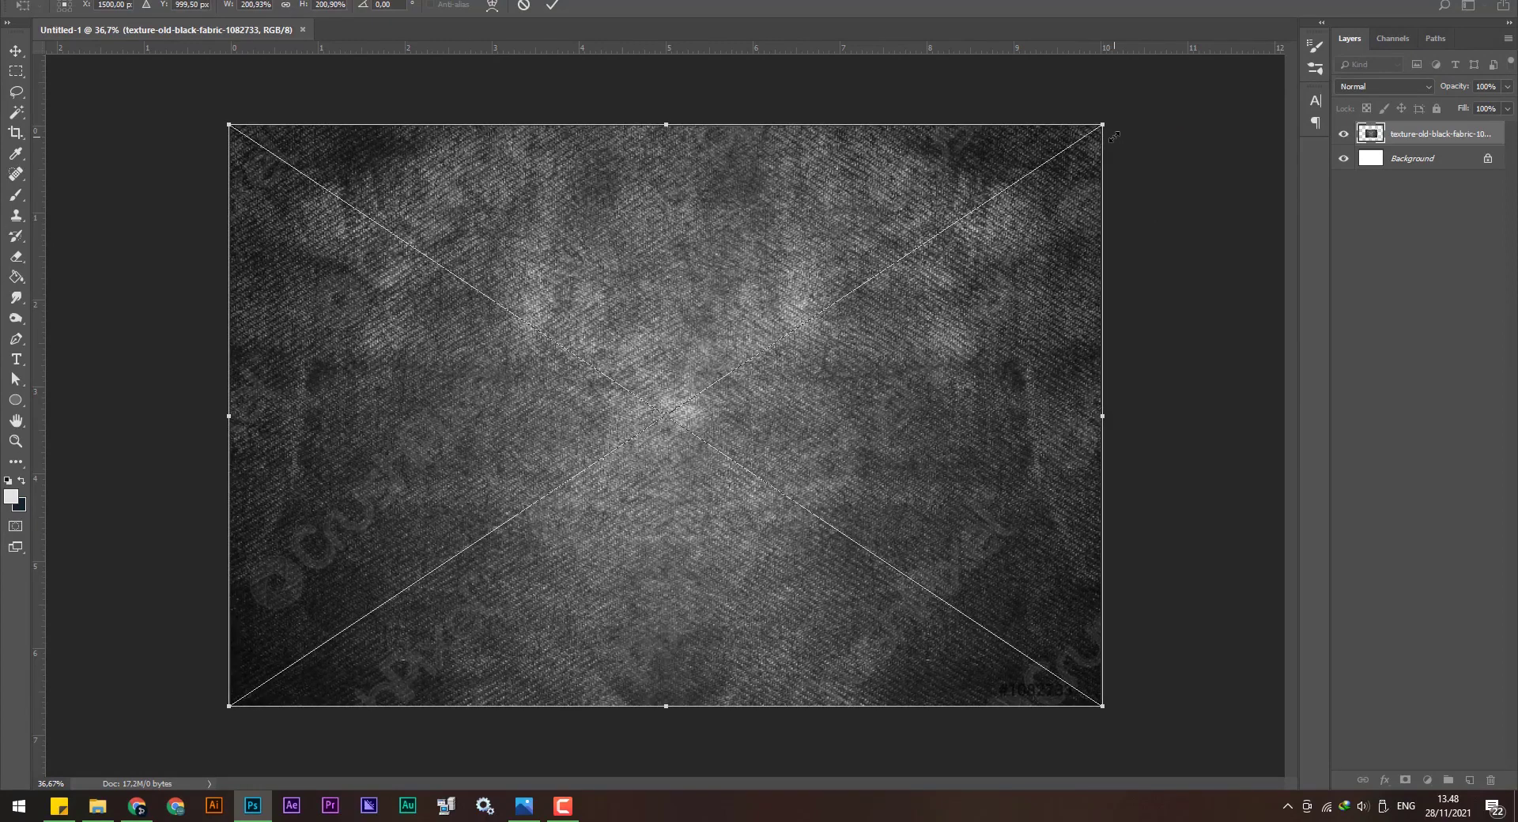
left_click(552, 6)
scroll(861, 306, "down", 2)
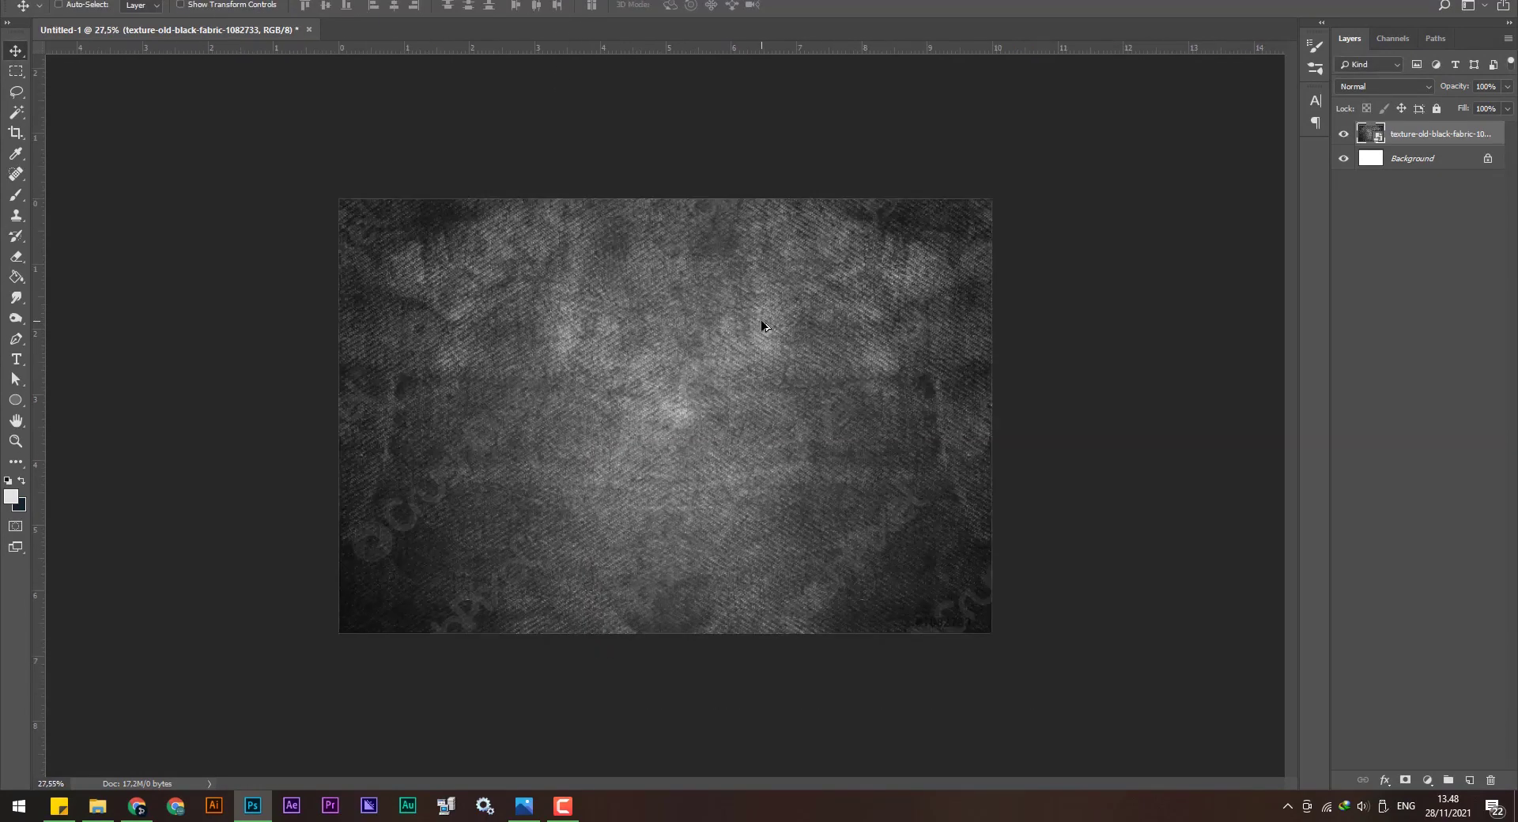
scroll(763, 326, "up", 1)
scroll(765, 327, "up", 1)
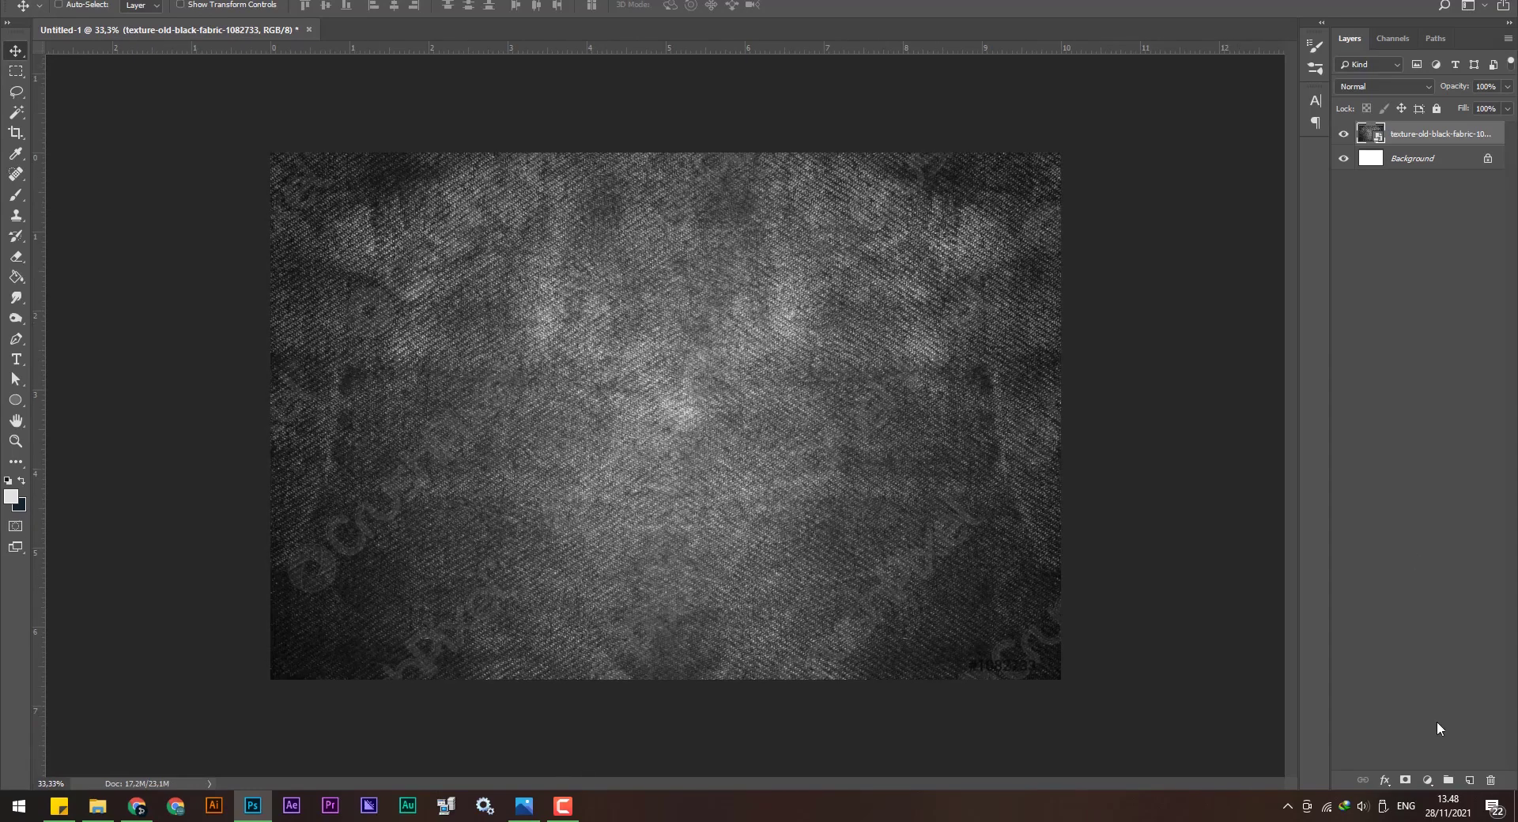
left_click(1470, 781)
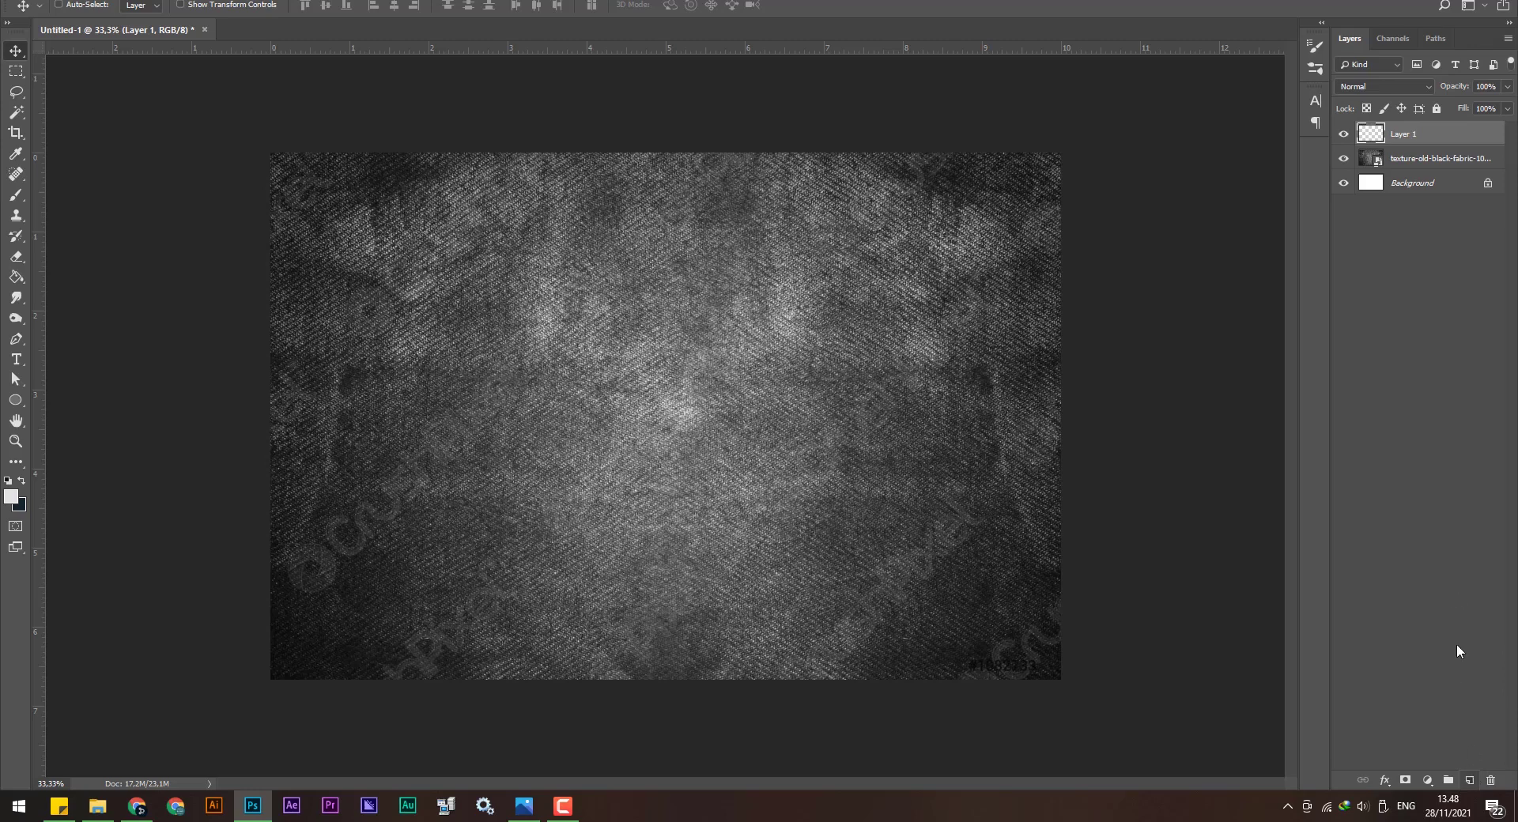
Draw a canvas-sized red rectangle (Rectangle 1) and convert it to a smart object.
left_click(16, 400)
left_click(85, 402)
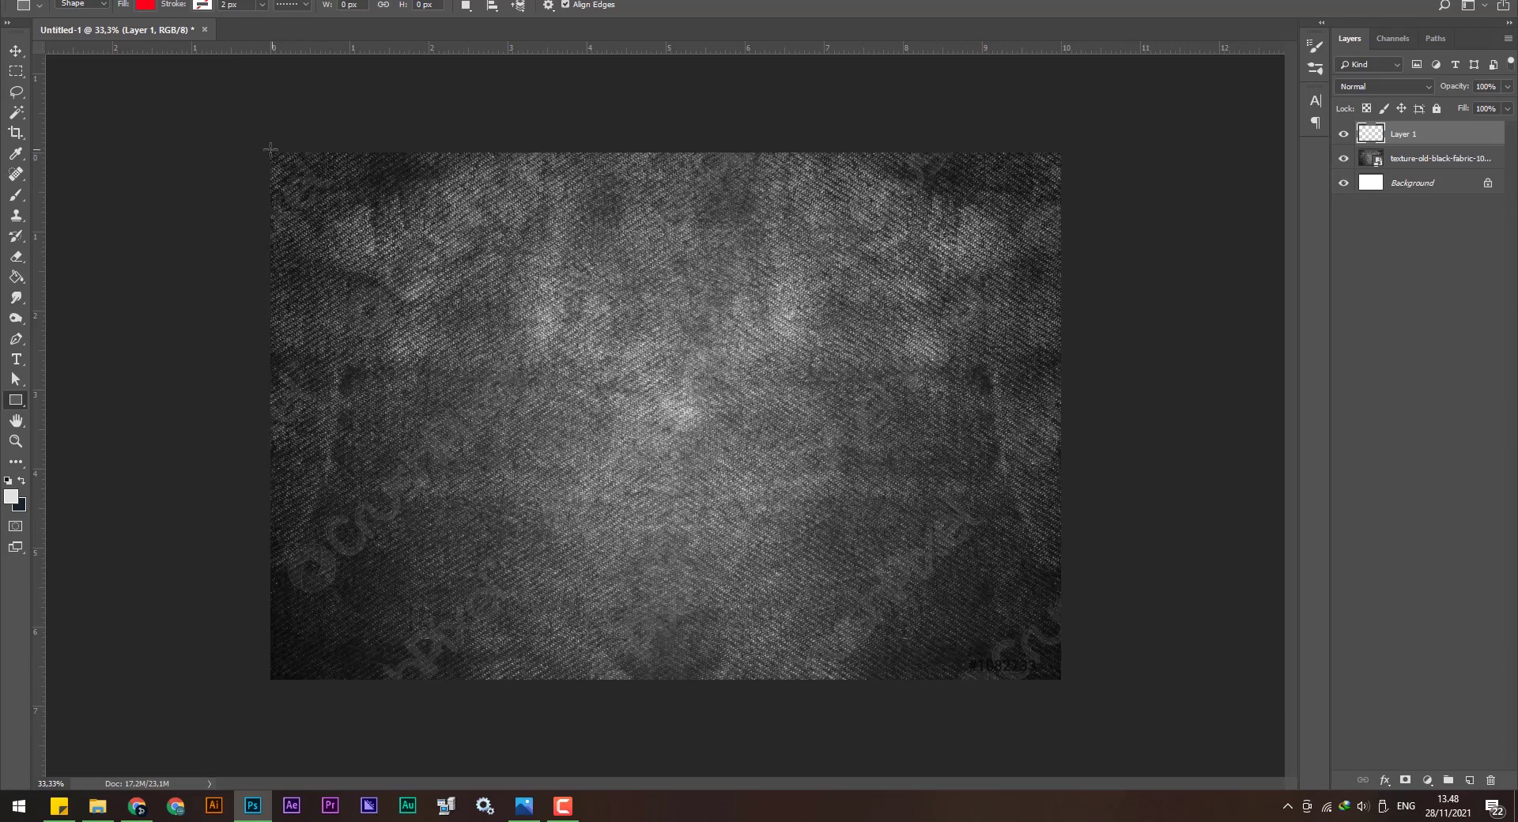
mouse_move(265, 150)
left_mouse_down()
mouse_move(959, 664)
mouse_move(1061, 683)
left_mouse_up()
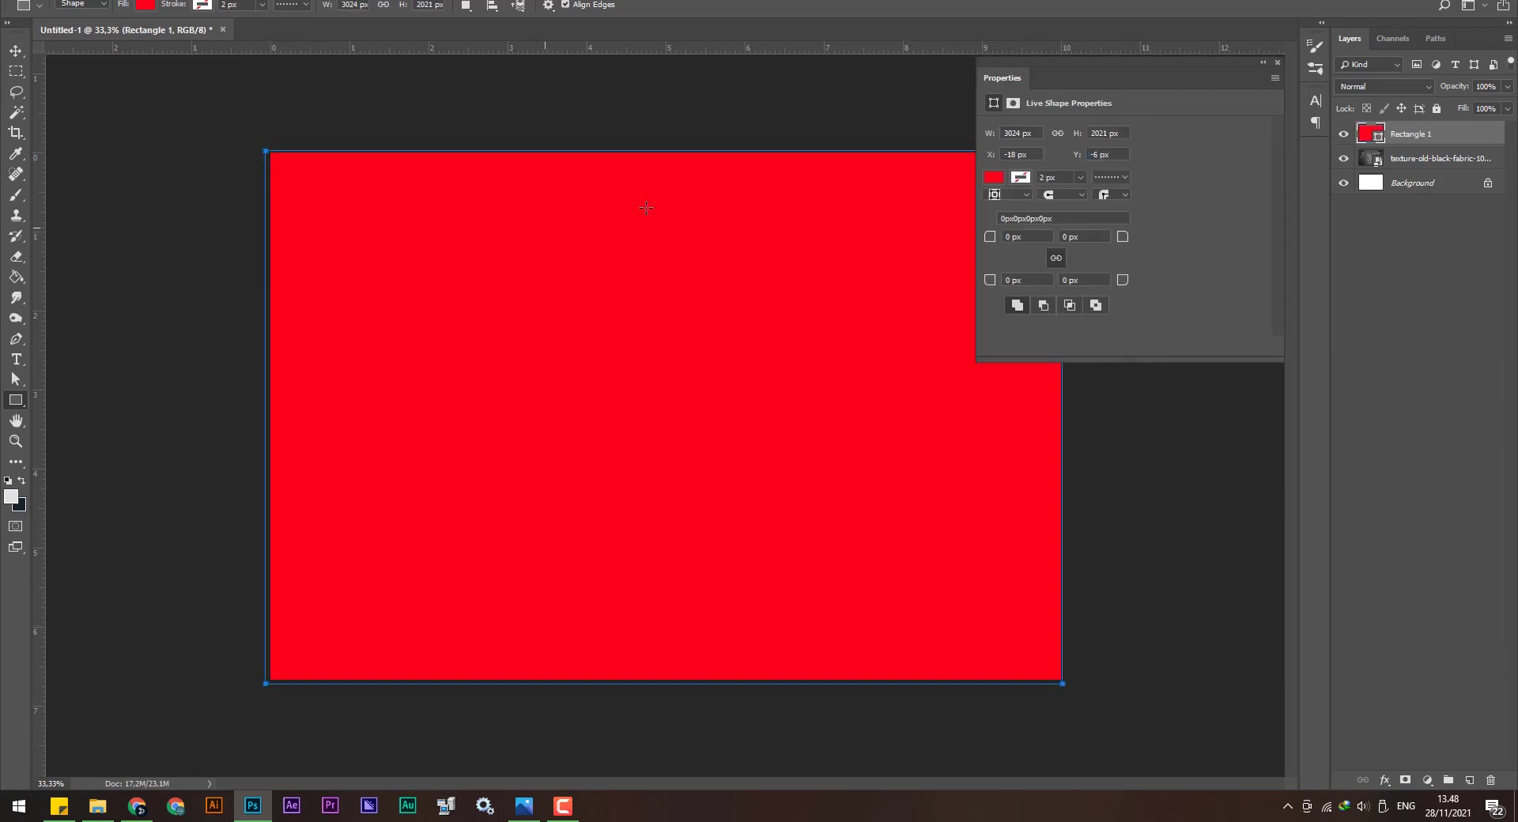
left_click(1275, 64)
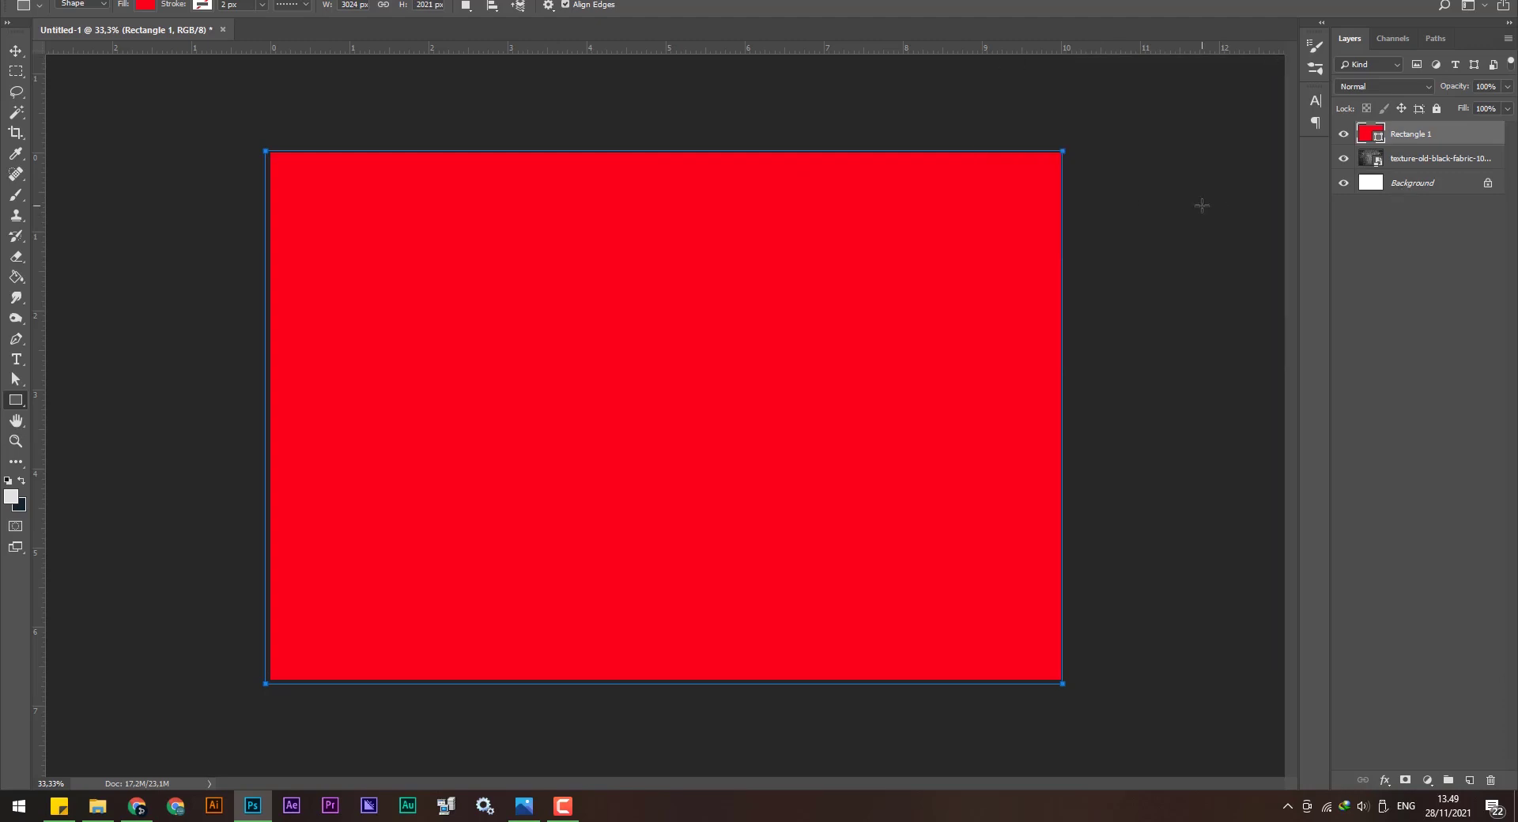
right_click(1423, 140)
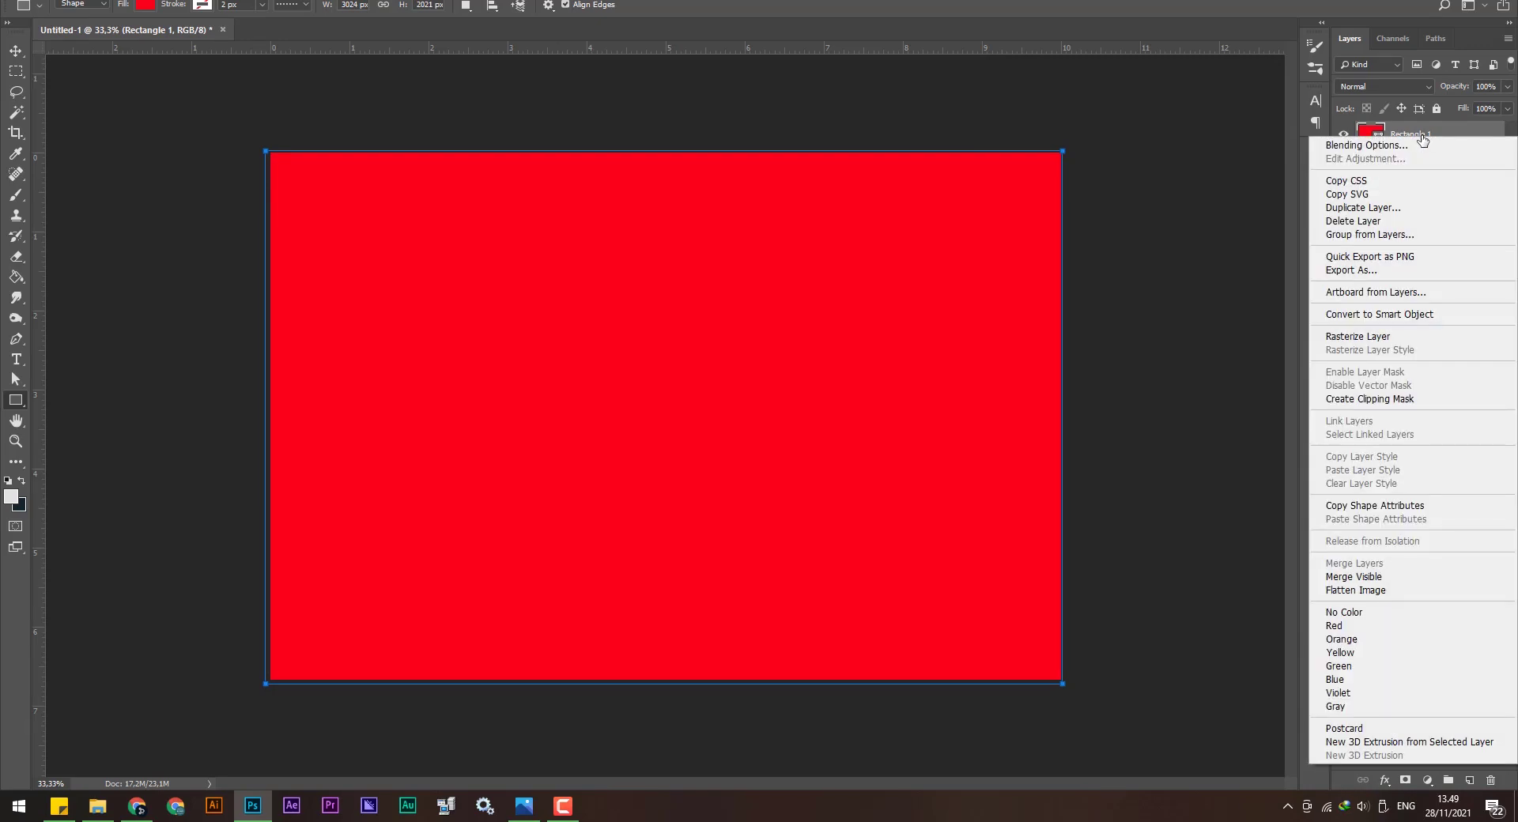
left_click(1400, 314)
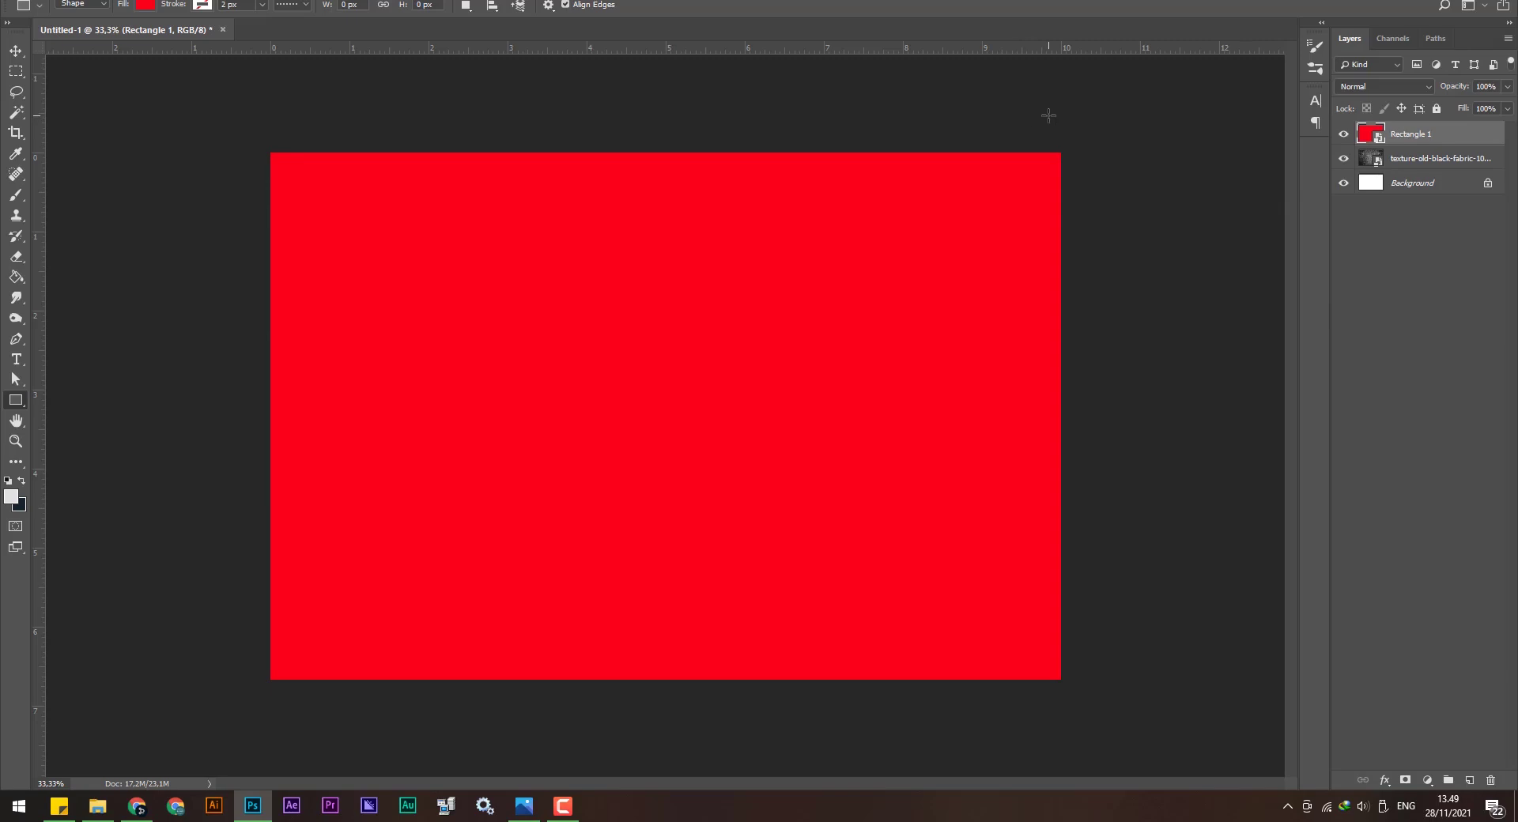
Open the Rectangle 1 smart object contents and hide the red rectangle inside it.
double_click(1413, 134)
double_click(1362, 135)
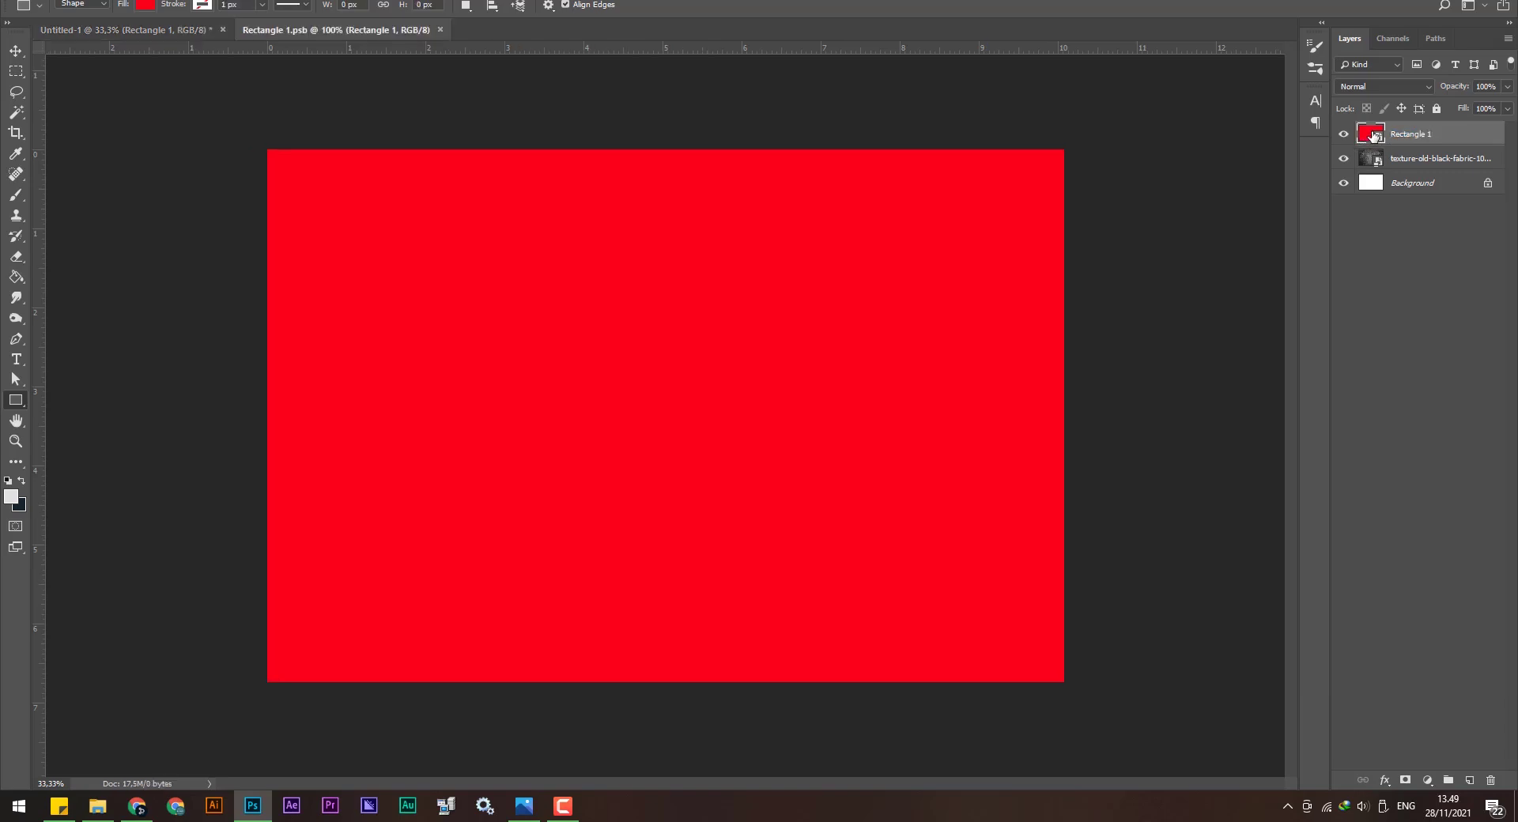
left_click(180, 30)
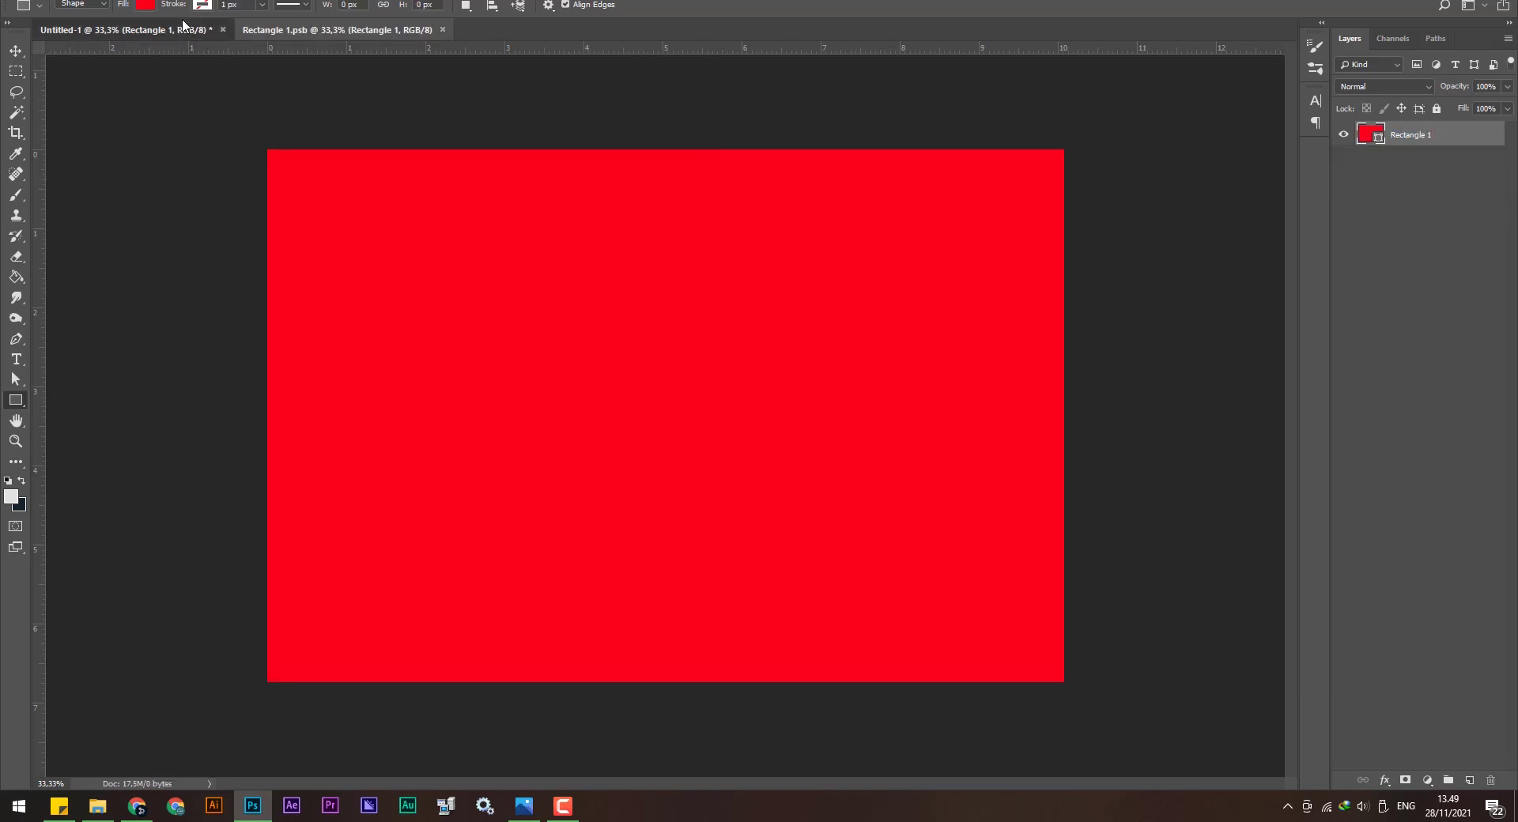
left_click(281, 31)
left_click(183, 33)
left_click(253, 33)
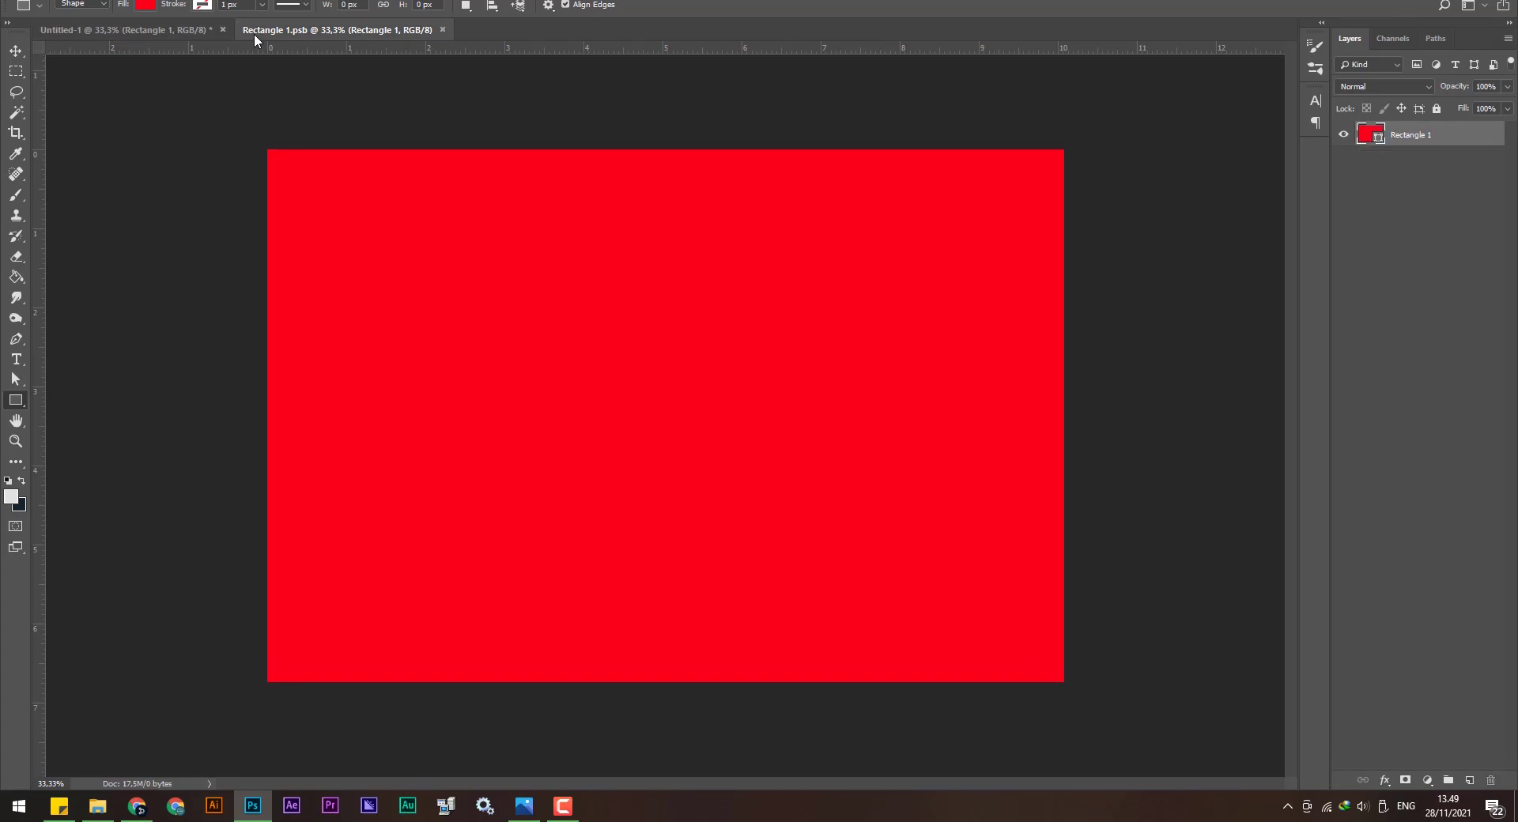
left_click(181, 30)
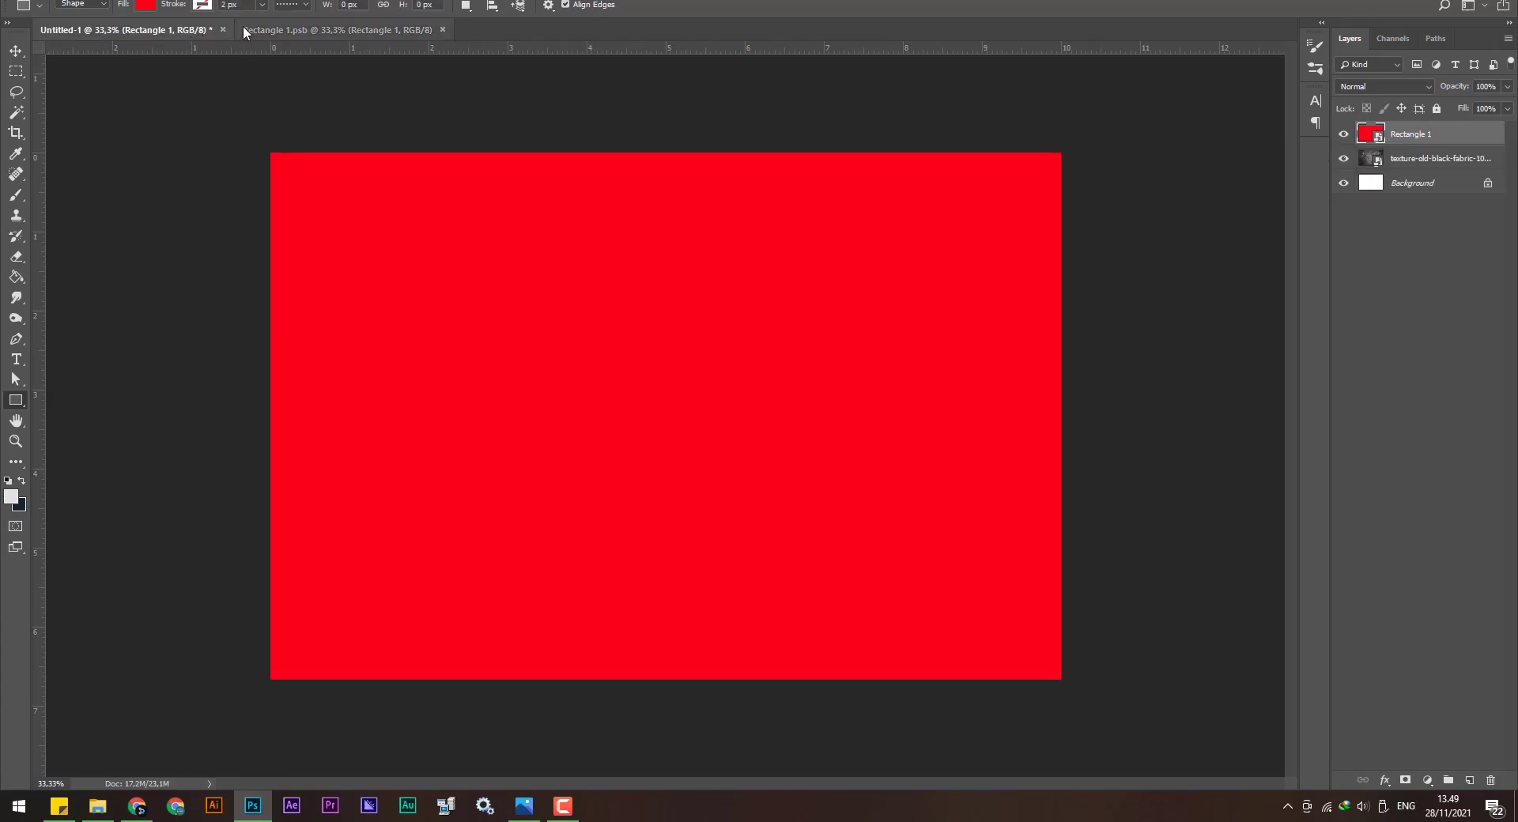
left_click(243, 28)
left_click(160, 30)
left_click(348, 33)
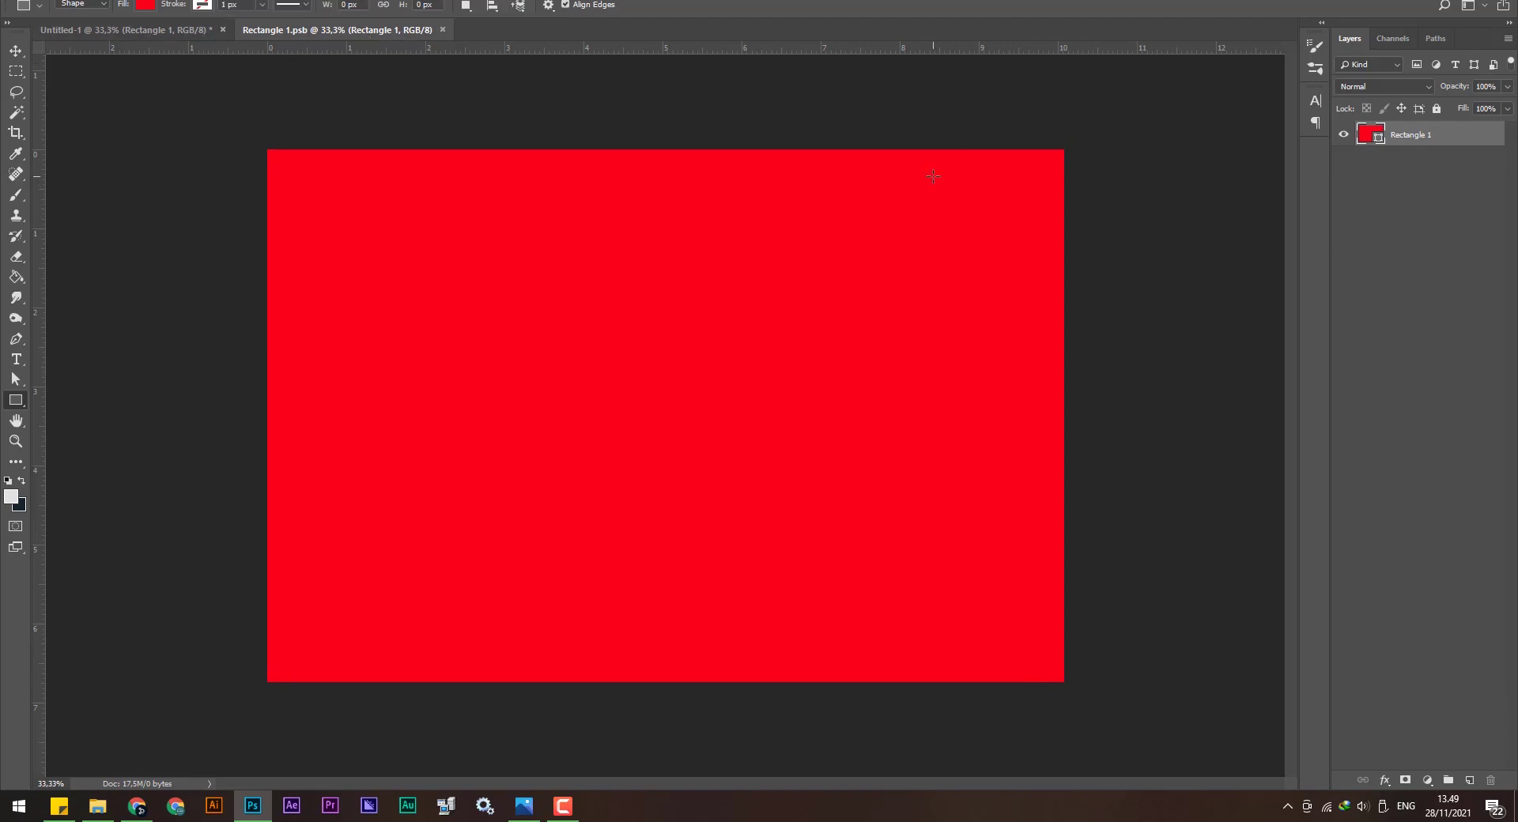
left_click(1343, 136)
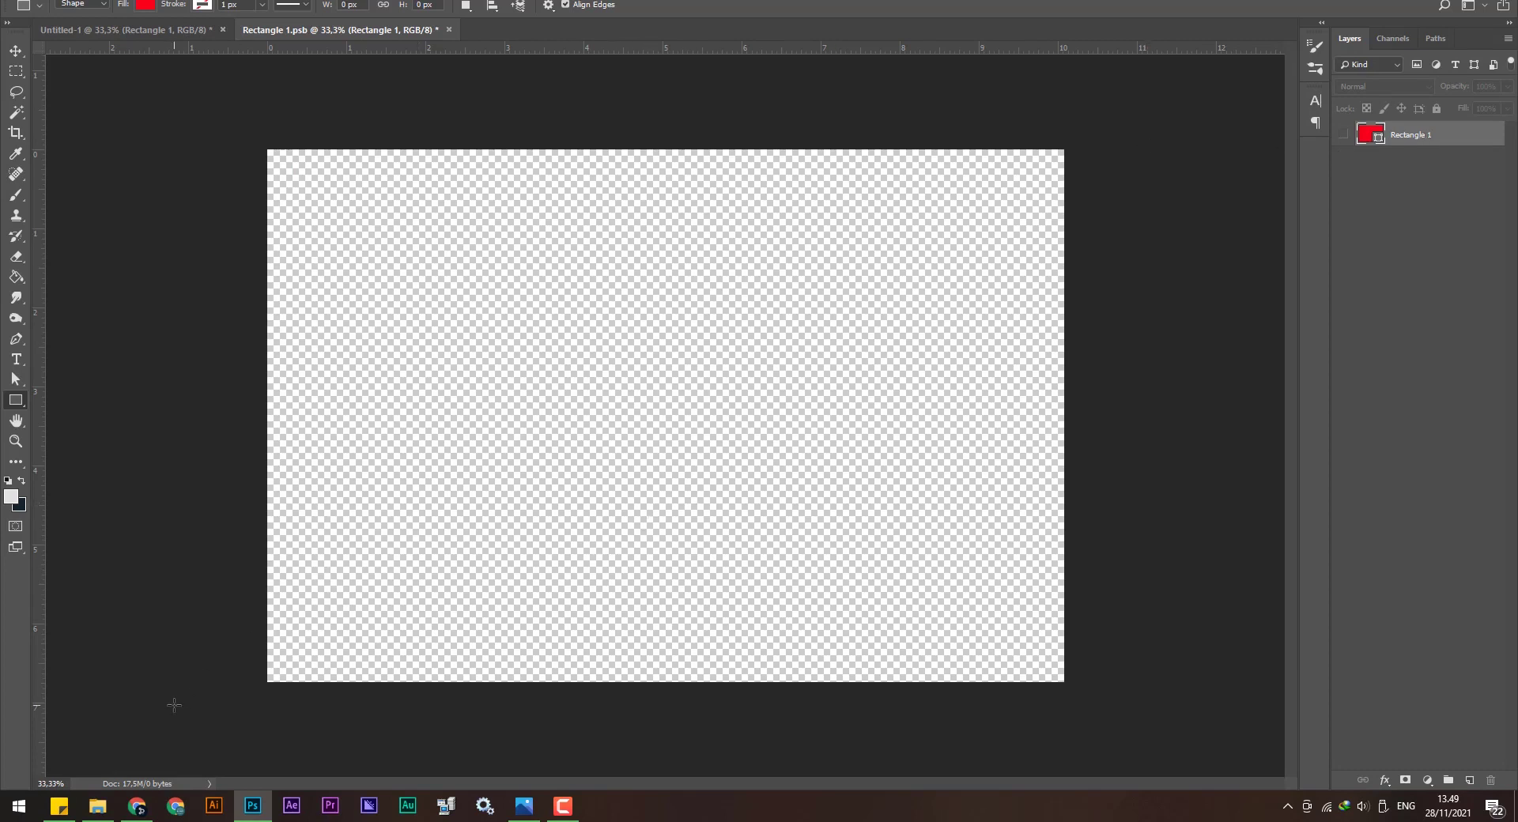
Drag the Logo file from the project folder into Rectangle 1.psb.
left_click(97, 806)
left_click(730, 167)
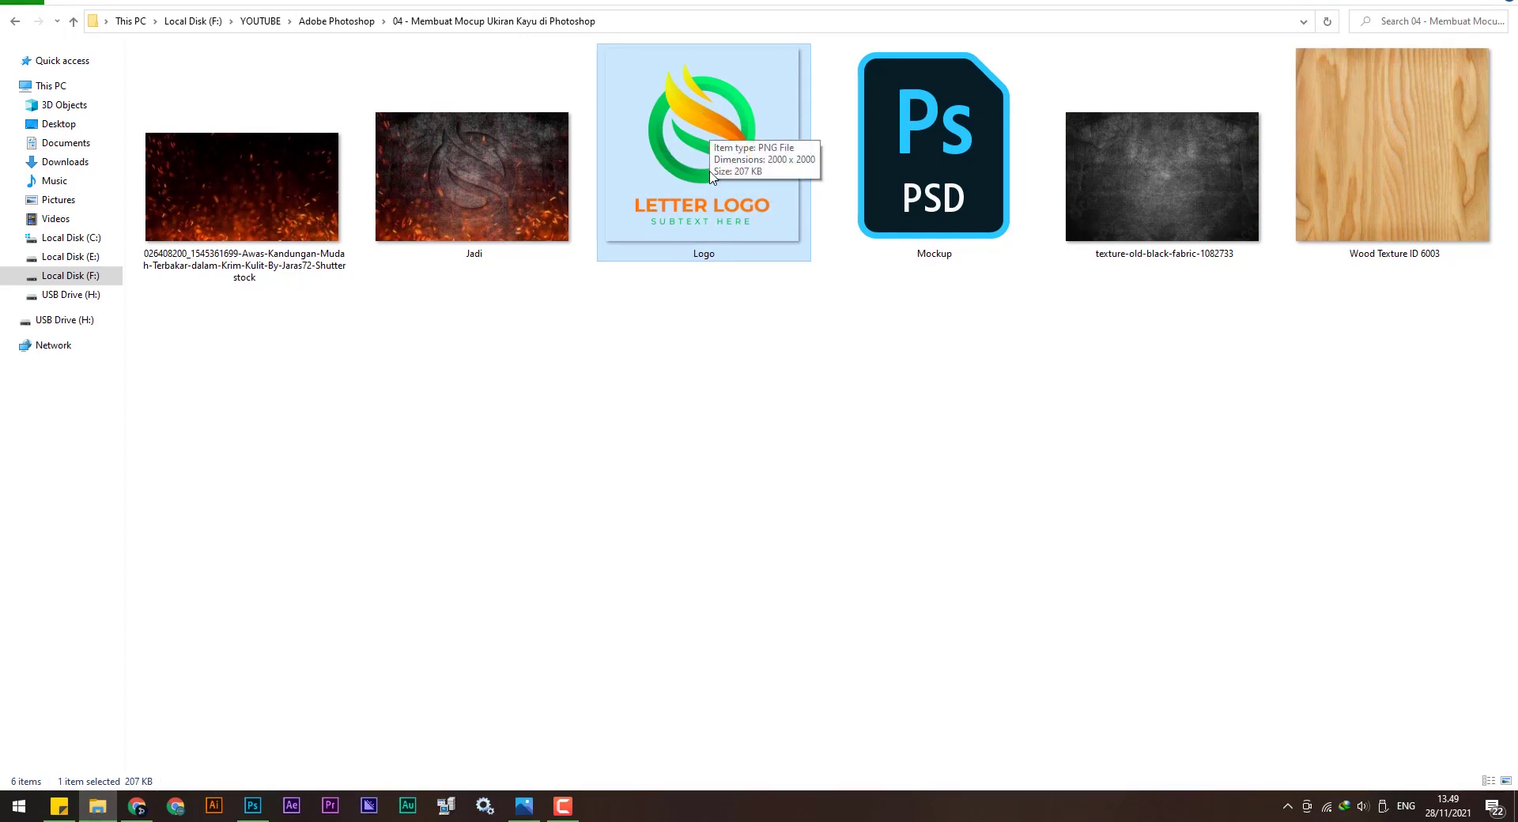
left_click(708, 321)
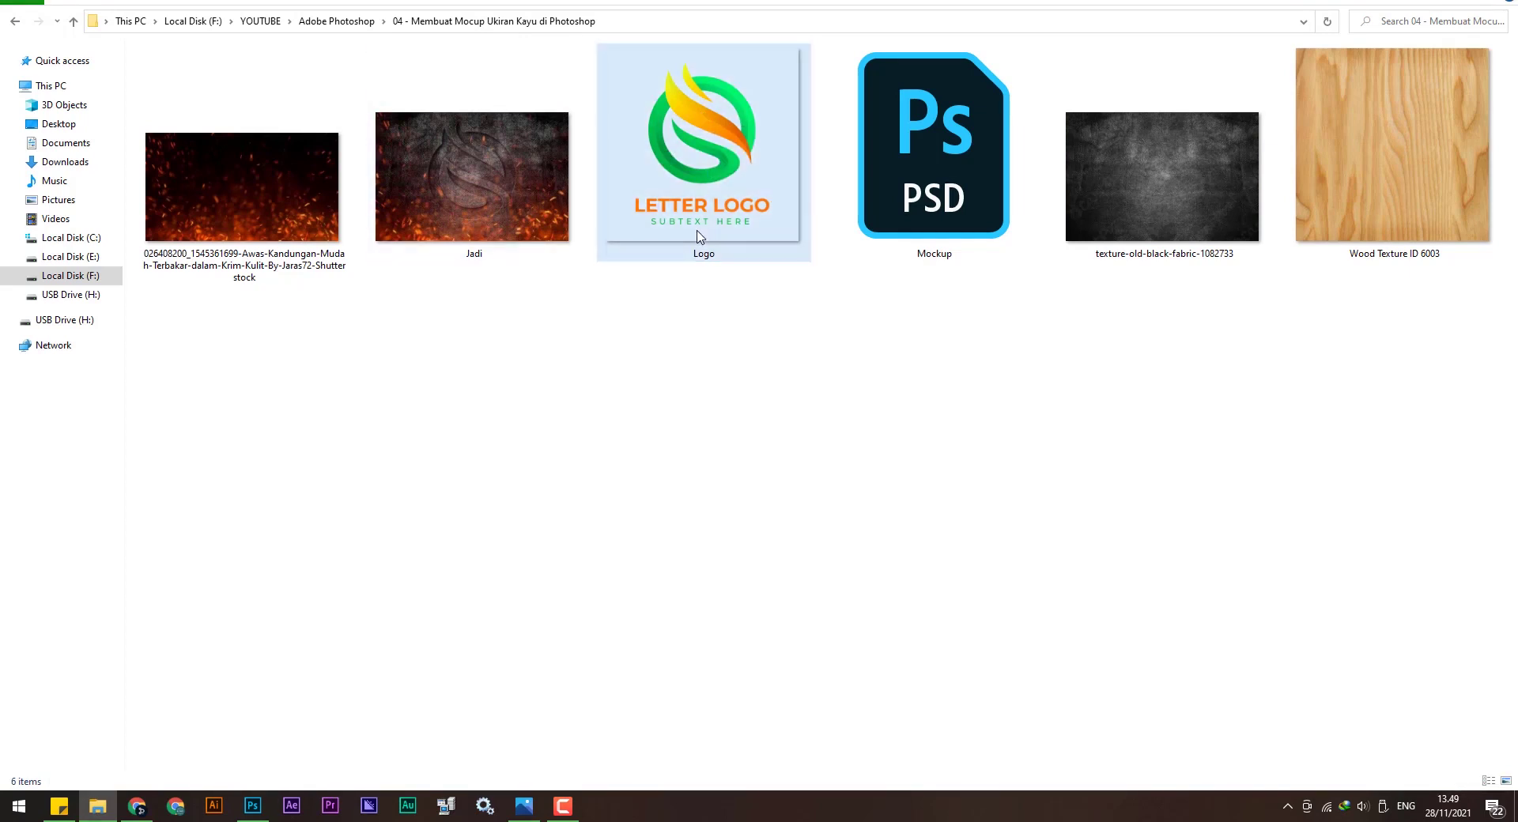
mouse_move(745, 169)
left_mouse_down()
mouse_move(286, 803)
mouse_move(701, 399)
left_mouse_up()
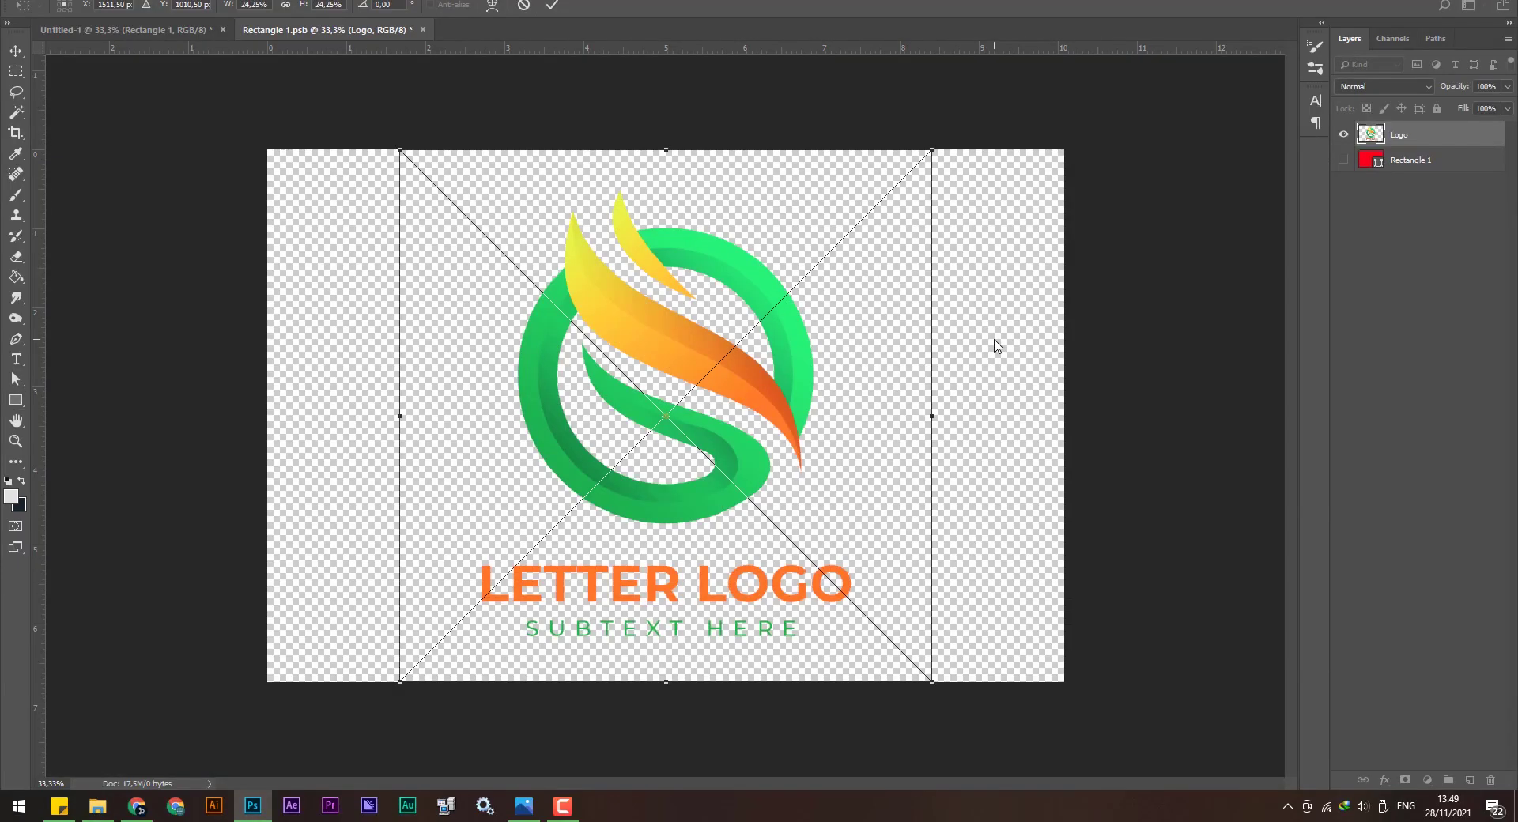
Commit the placed logo and save Rectangle 1.psb.
left_click(556, 5)
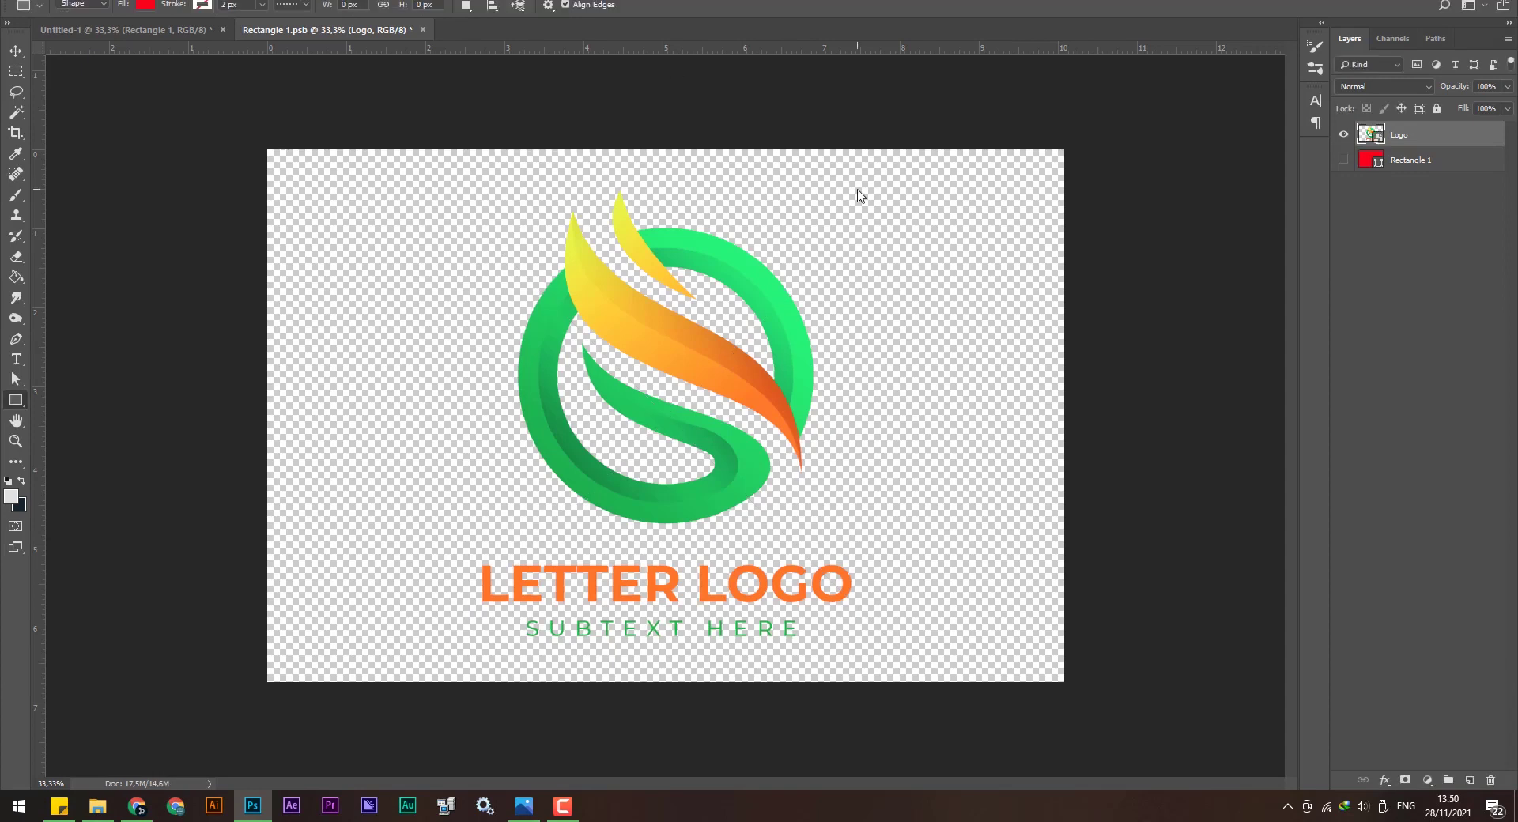
left_click(41, 3)
left_click(53, 139)
Check the logo over the fabric in Untitled-1 by toggling layer visibility.
left_click(141, 27)
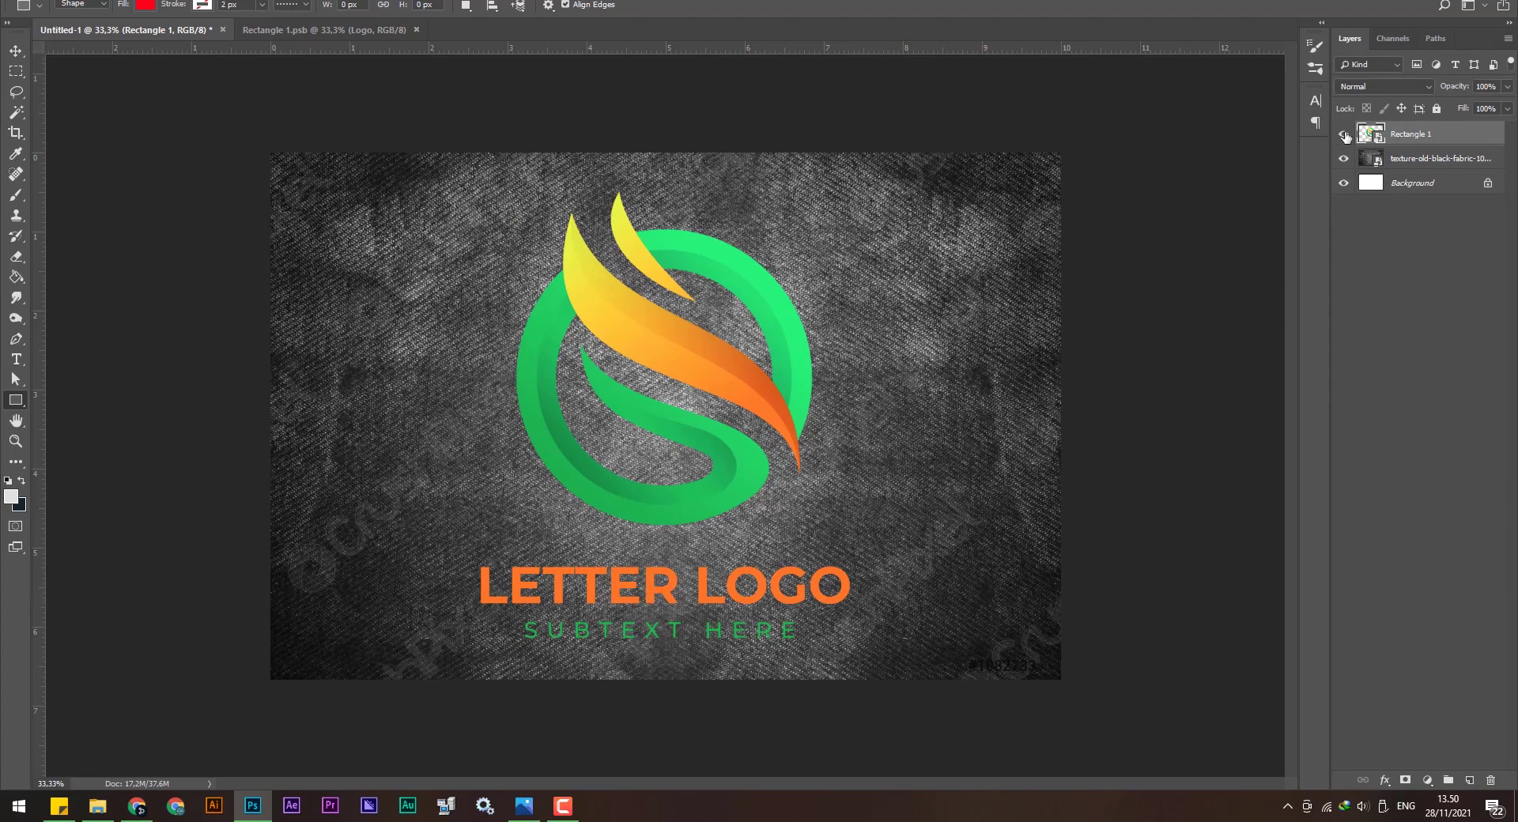
left_click(1344, 134)
left_click(1344, 158)
left_click(1344, 158)
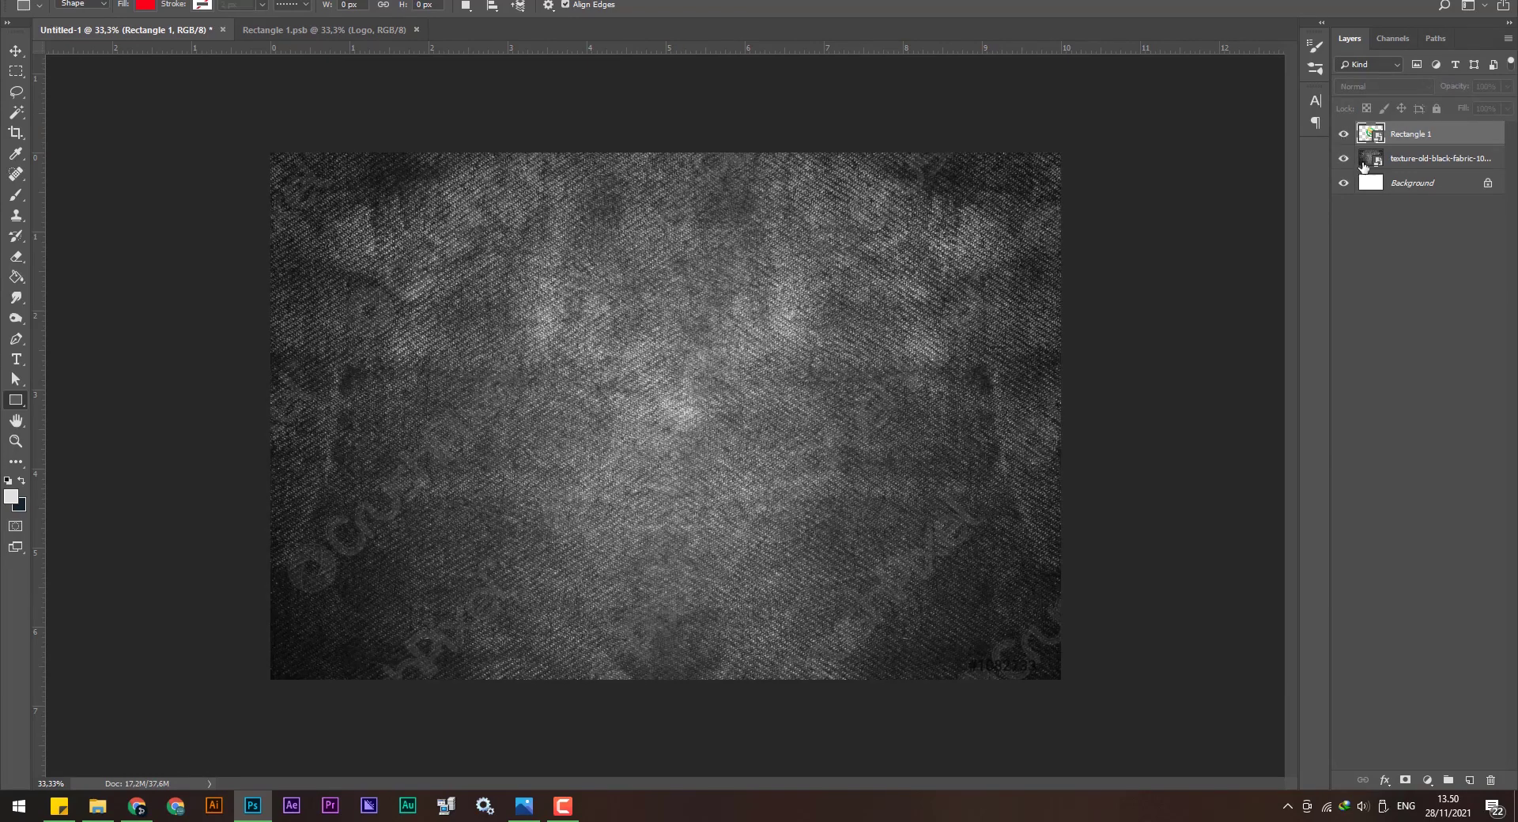
left_click(1344, 134)
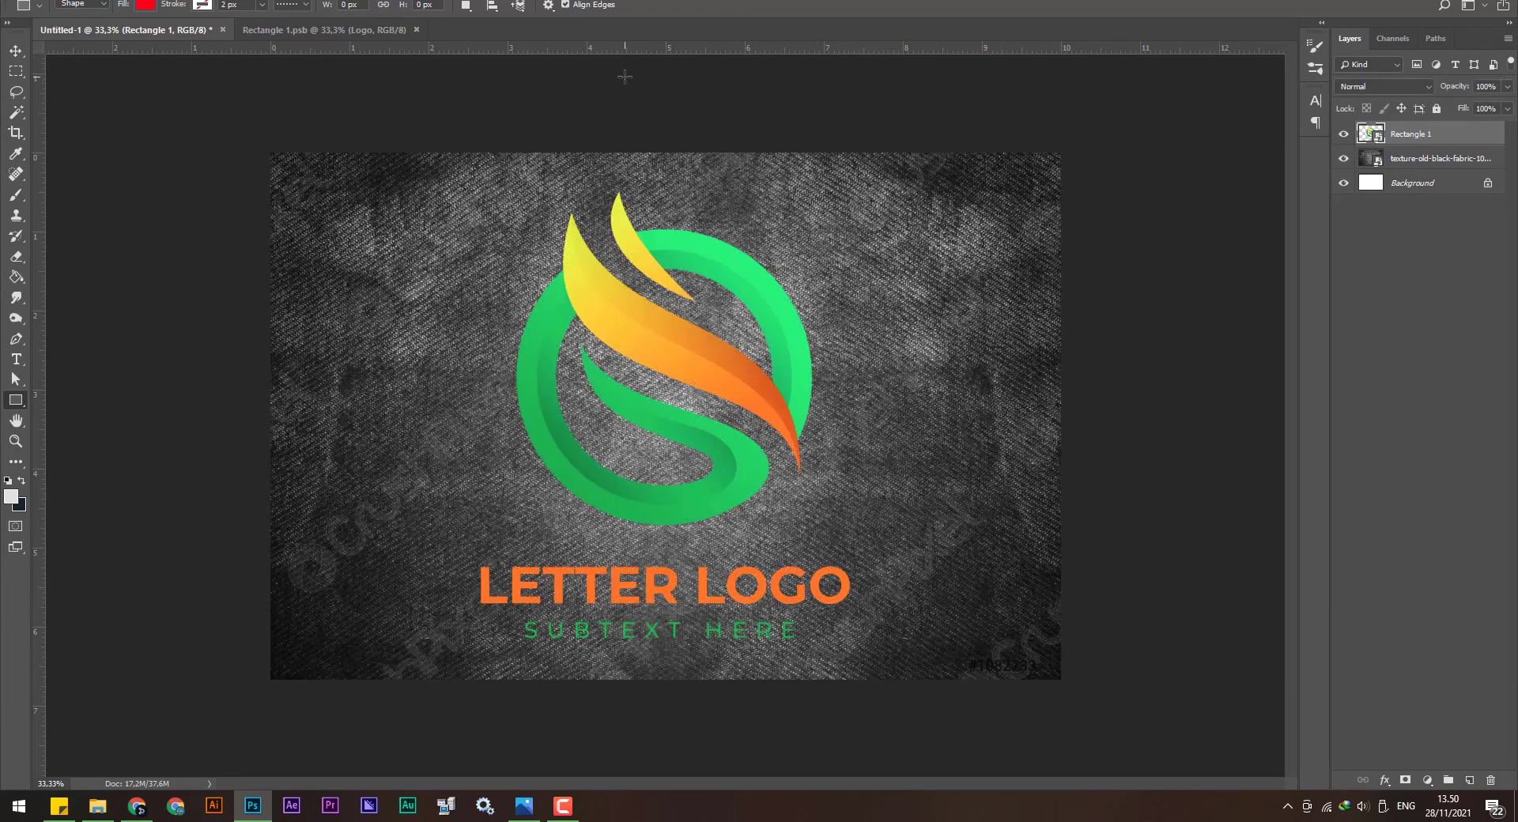
Return to Rectangle 1.psb with the Move tool and view the reference image in Photos.
left_click(295, 30)
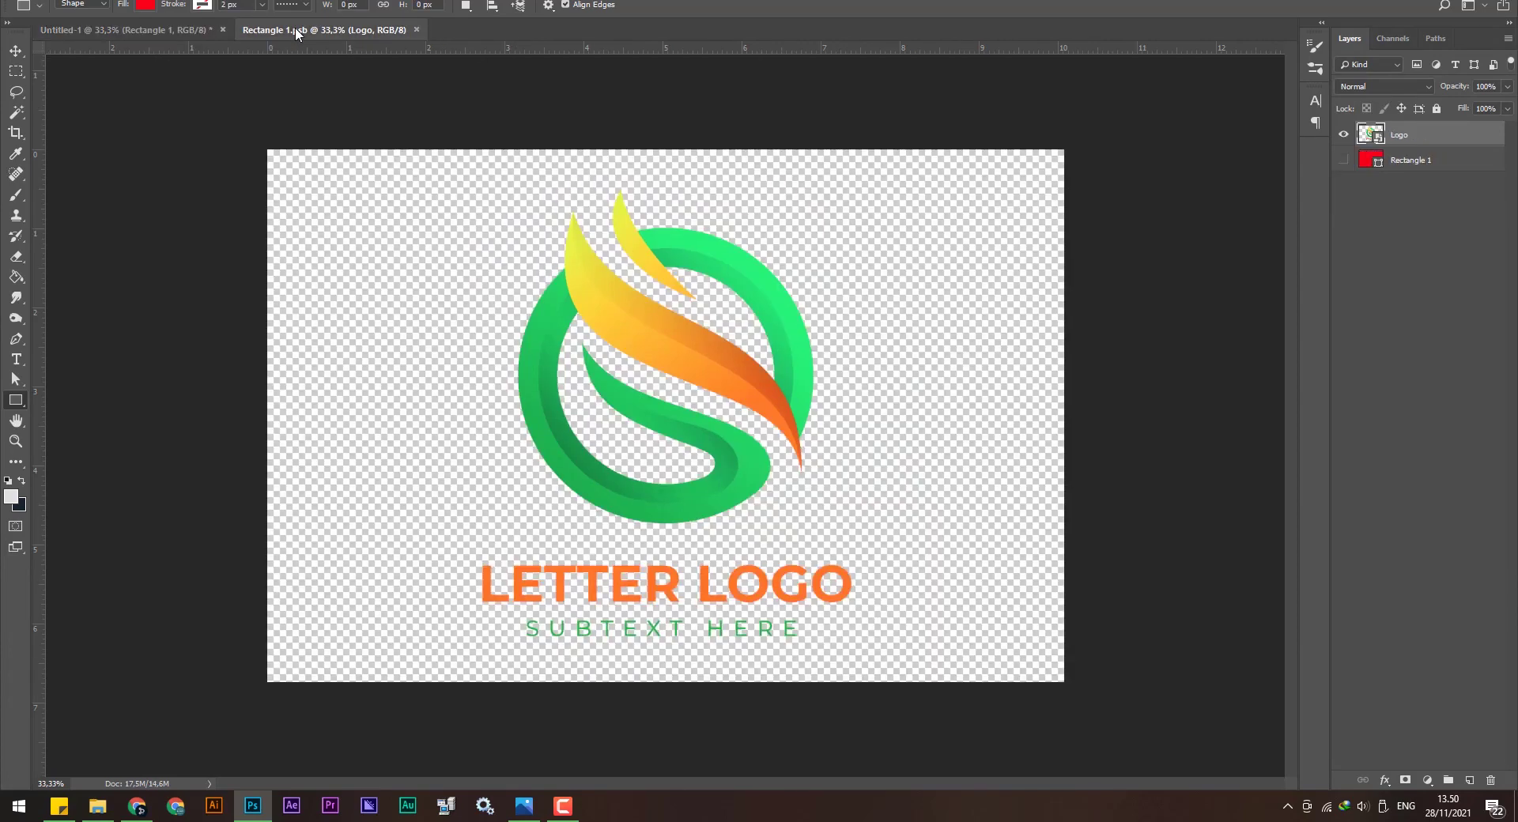
left_click(16, 50)
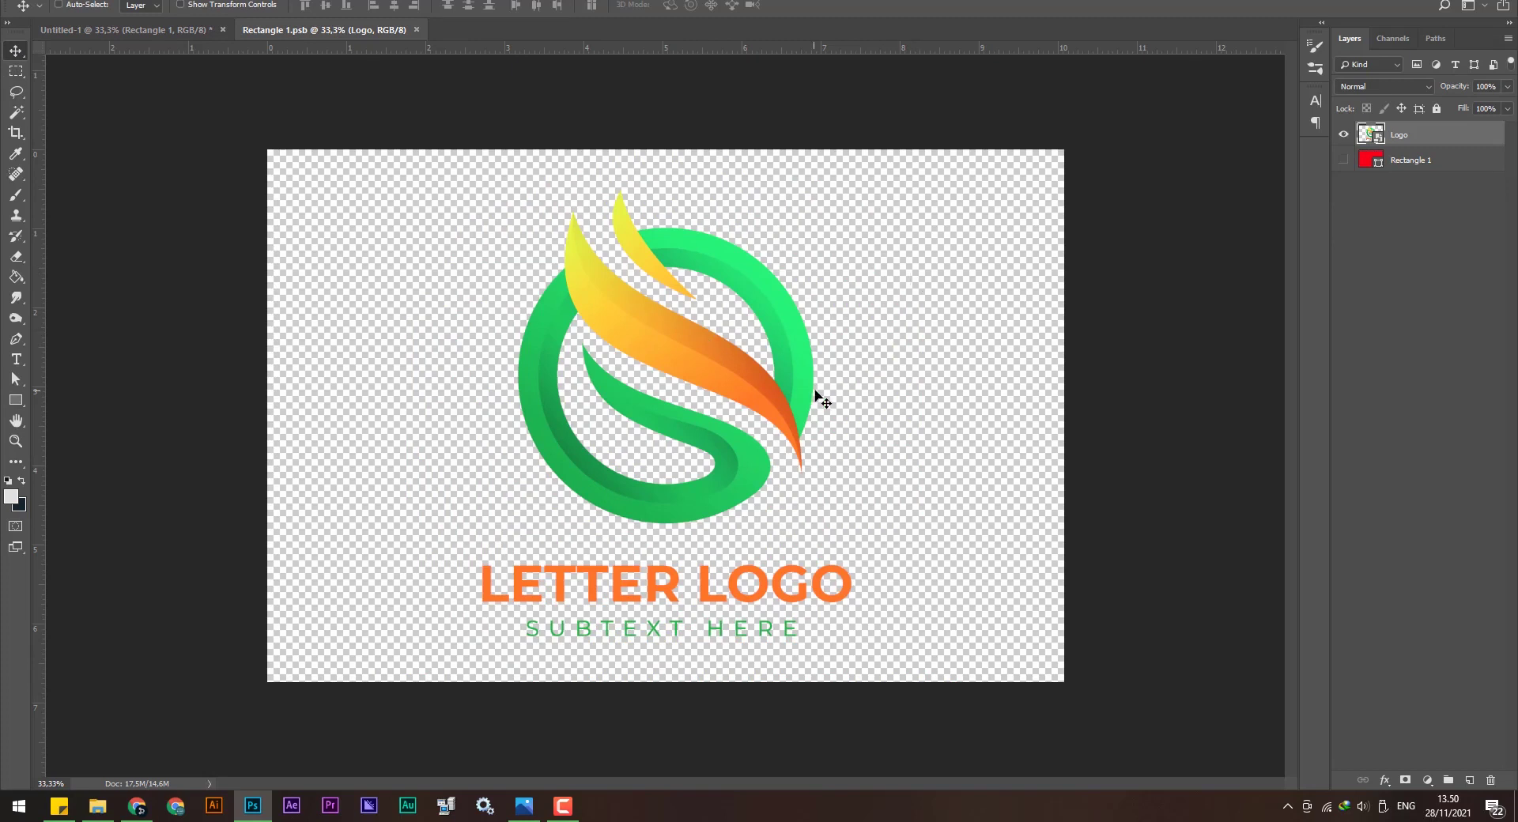
left_click(524, 806)
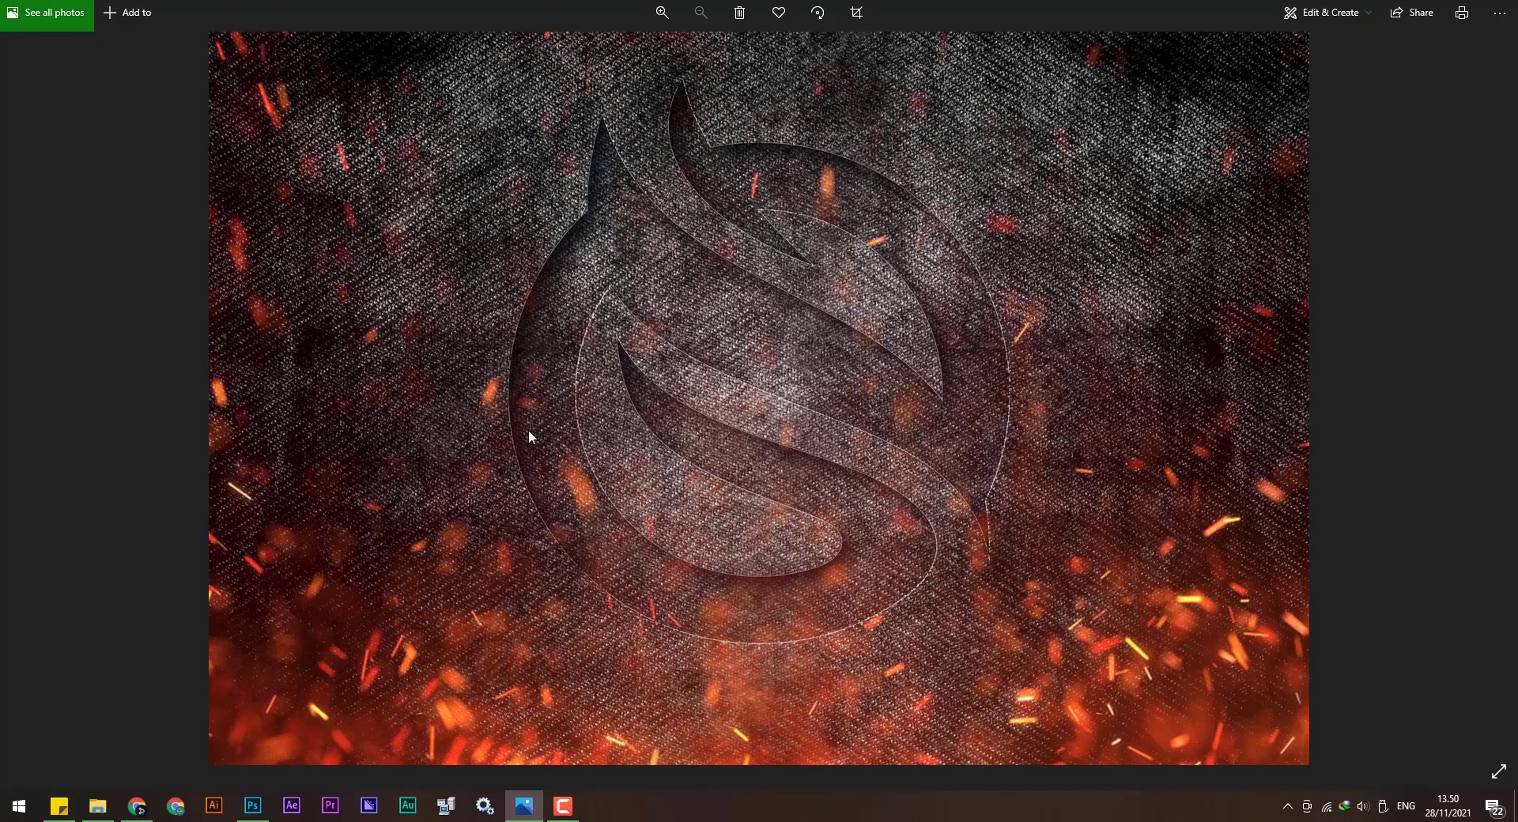
Switch from the Photos reference image back to Photoshop's Rectangle 1.psb.
left_click(250, 805)
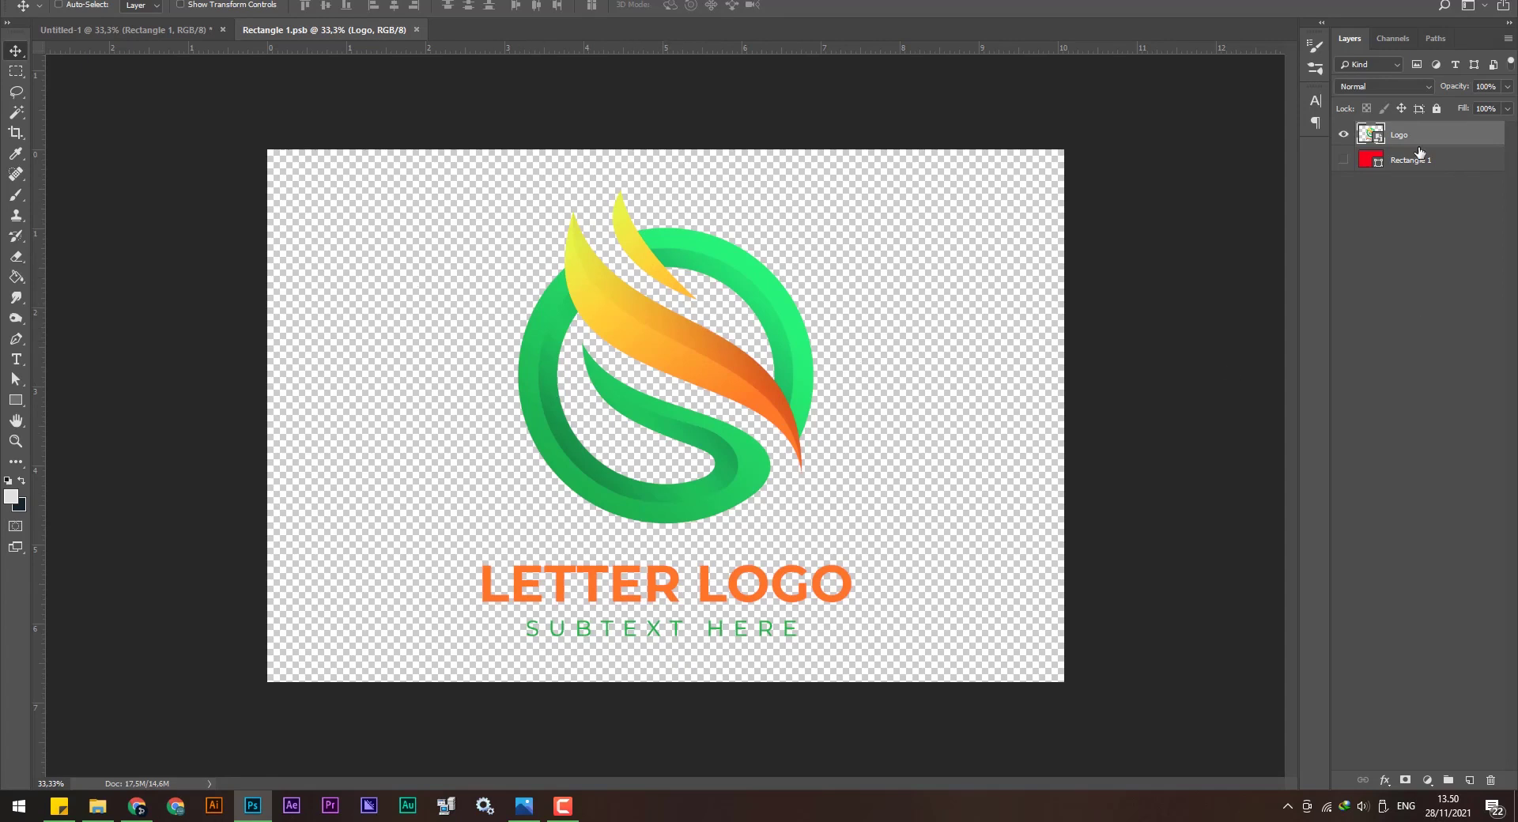
Add a black Solid Color fill layer clipped to the Logo layer.
left_click(1426, 781)
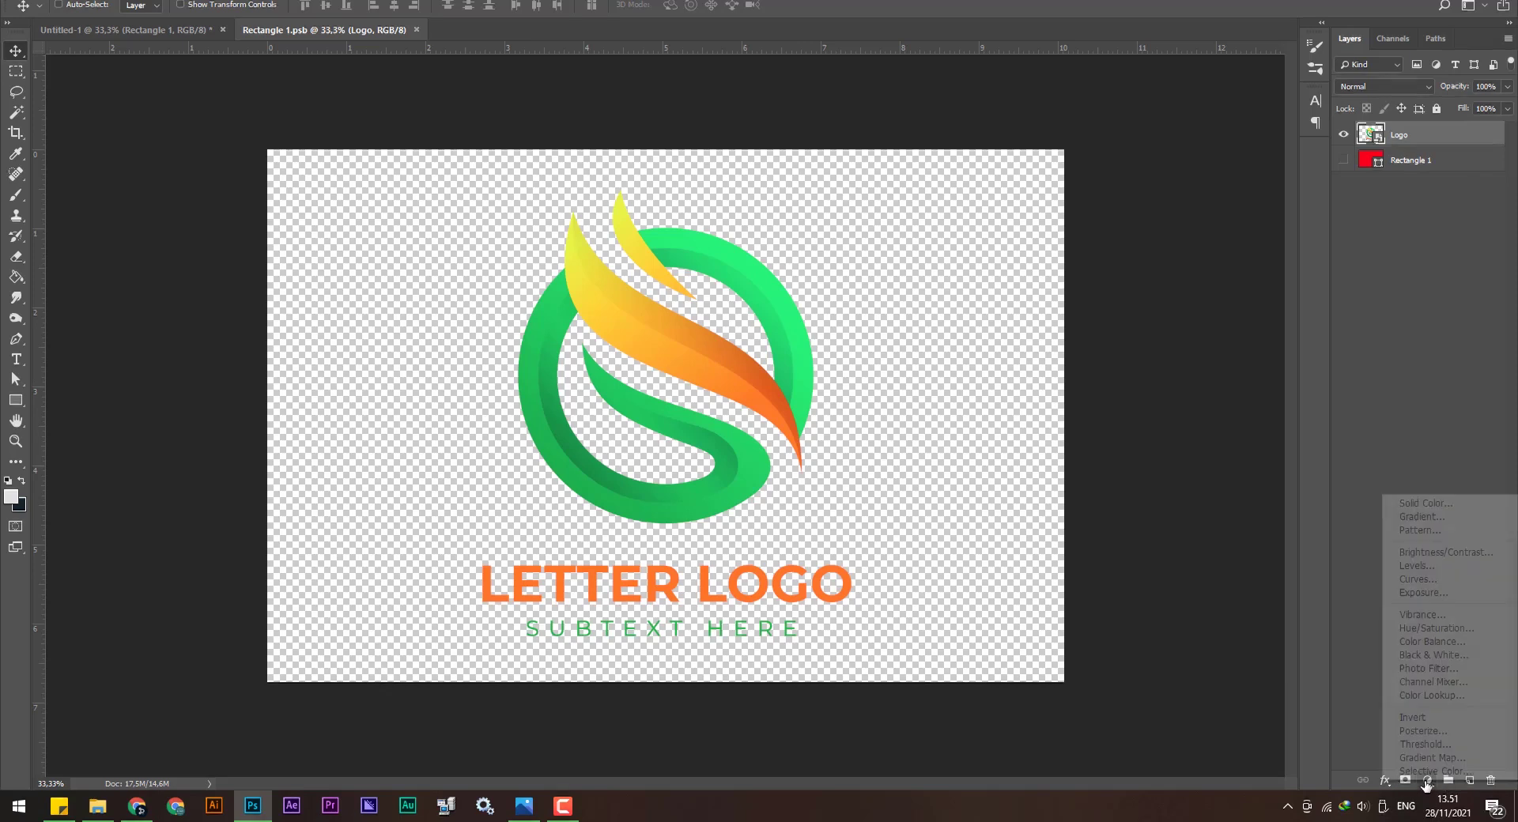
left_click(1415, 505)
left_click_drag(1098, 328, 1014, 434)
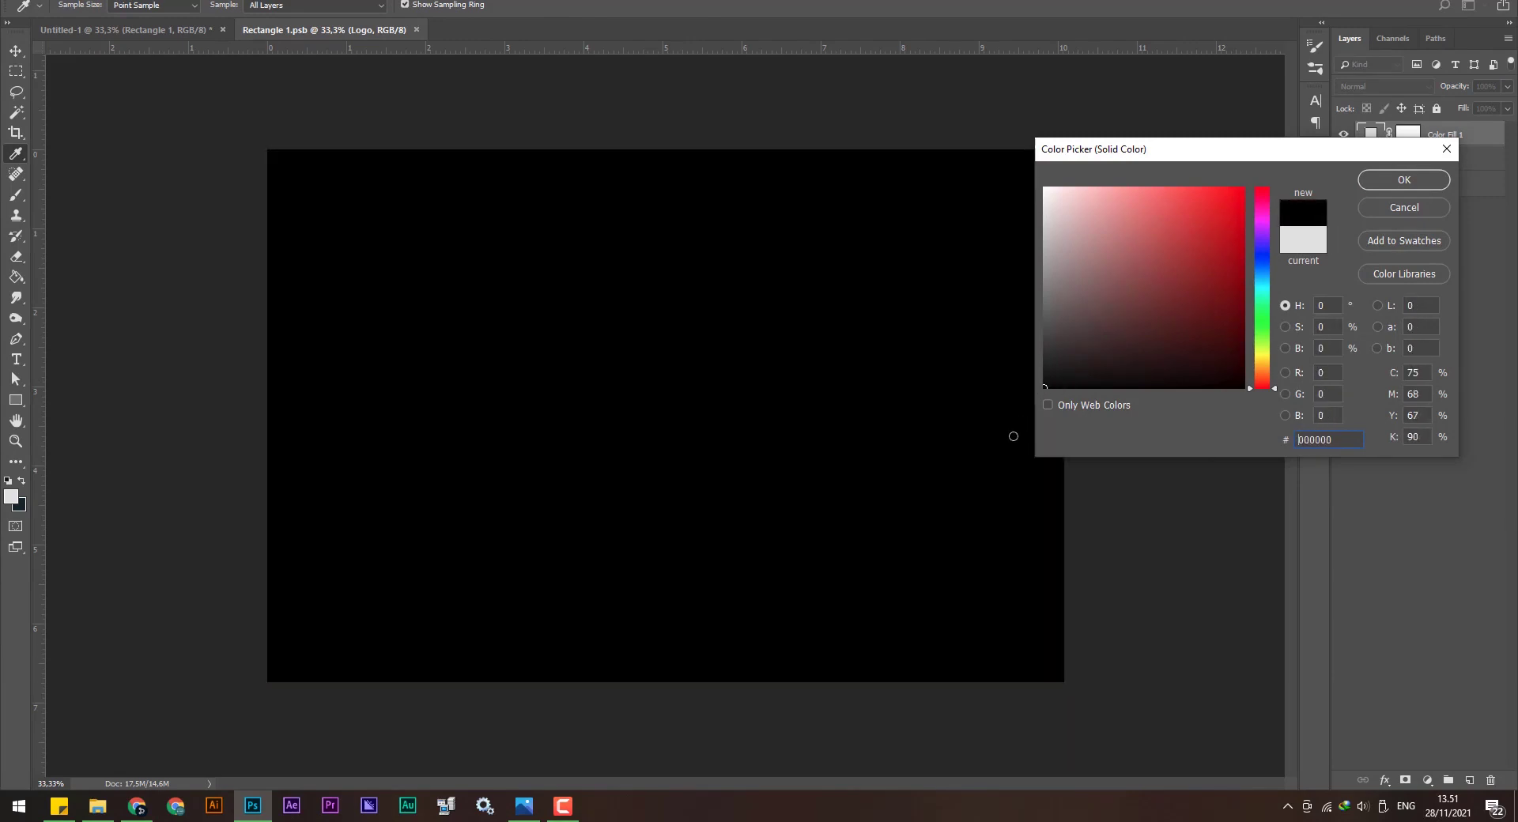
left_click(1401, 181)
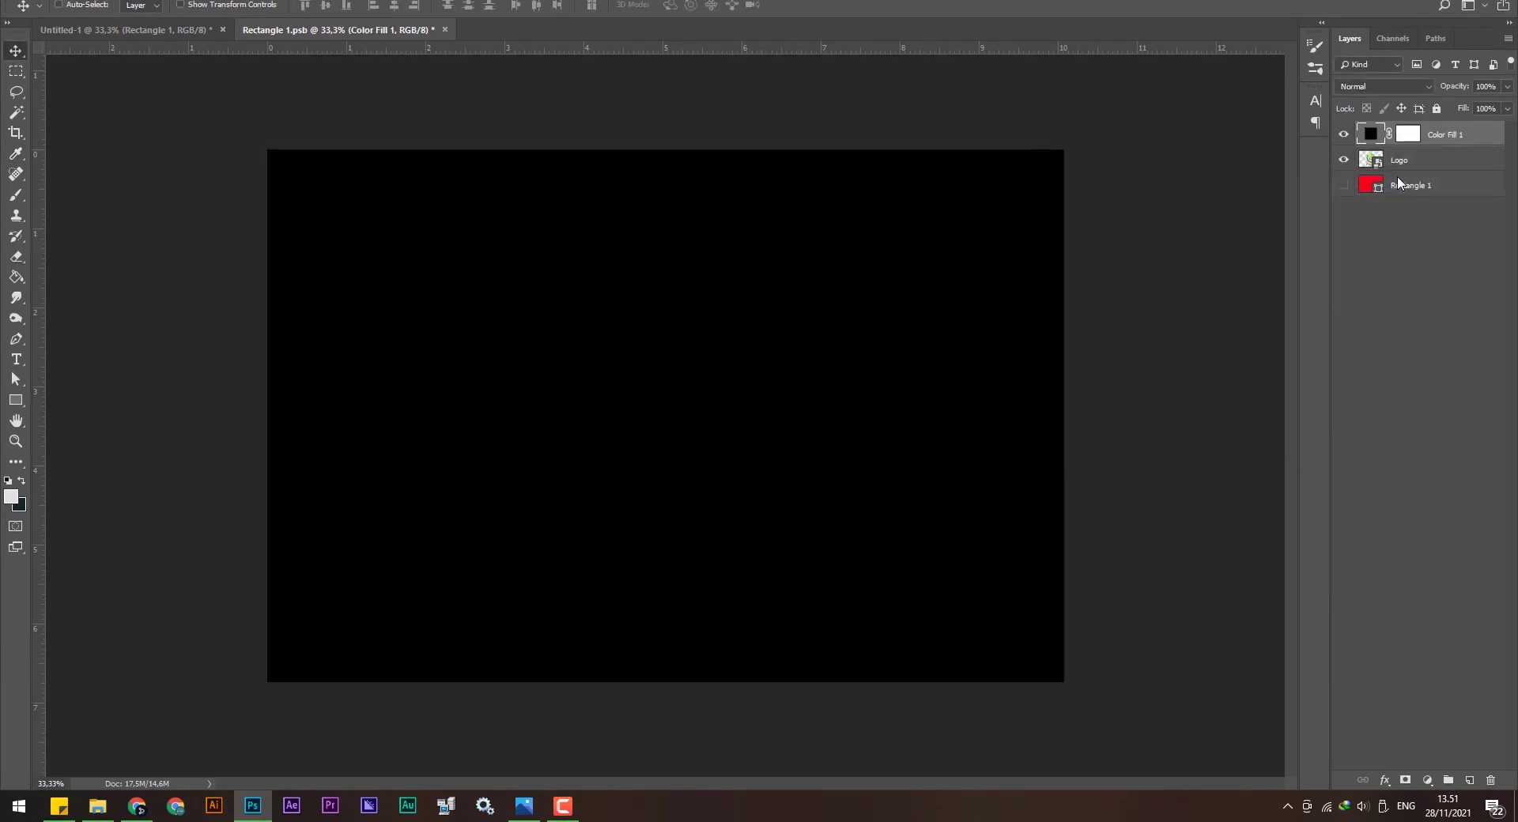
right_click(1451, 139)
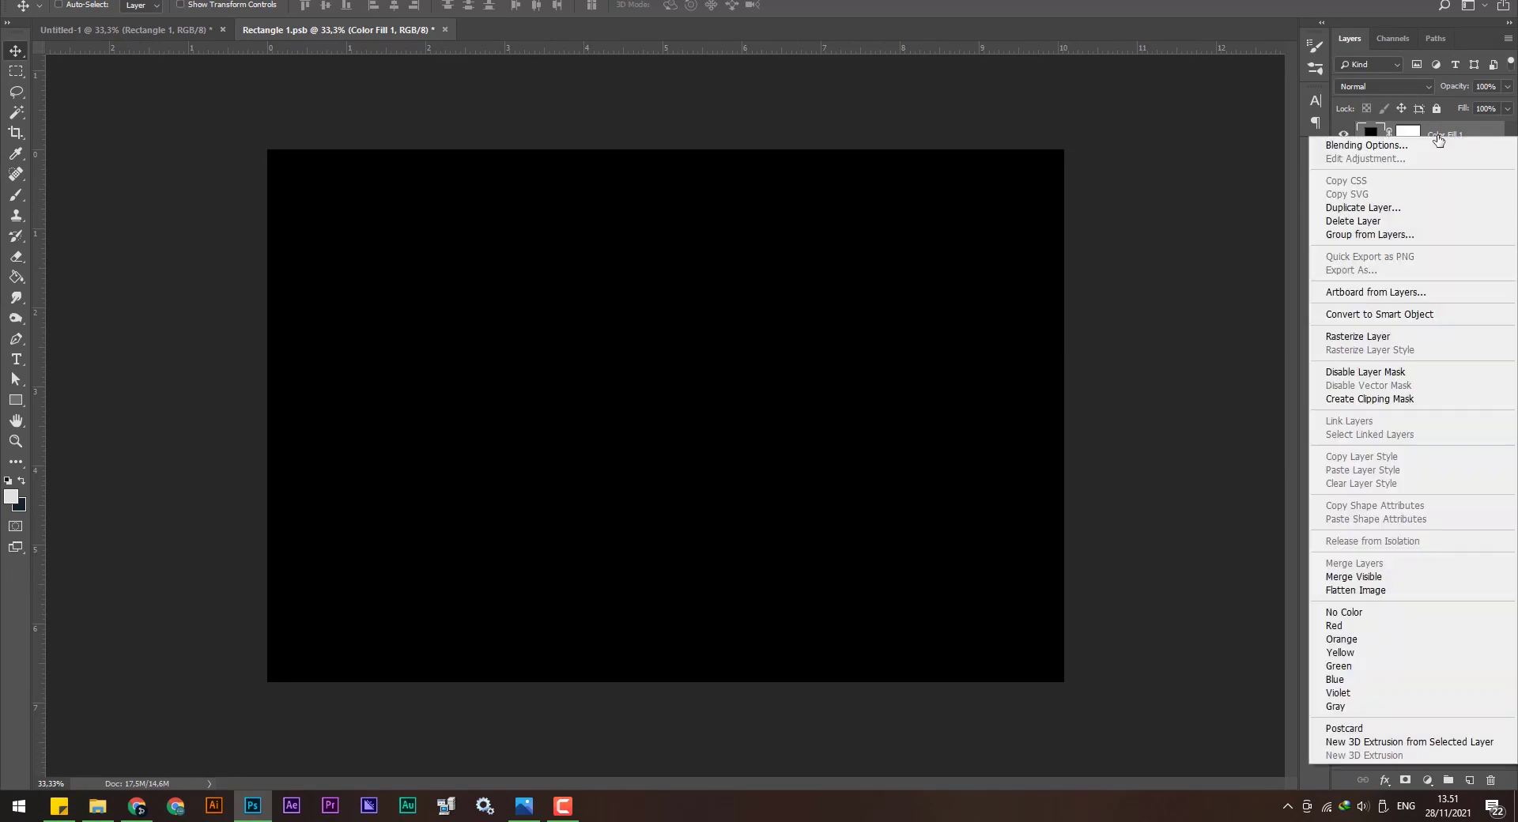
left_click(1389, 400)
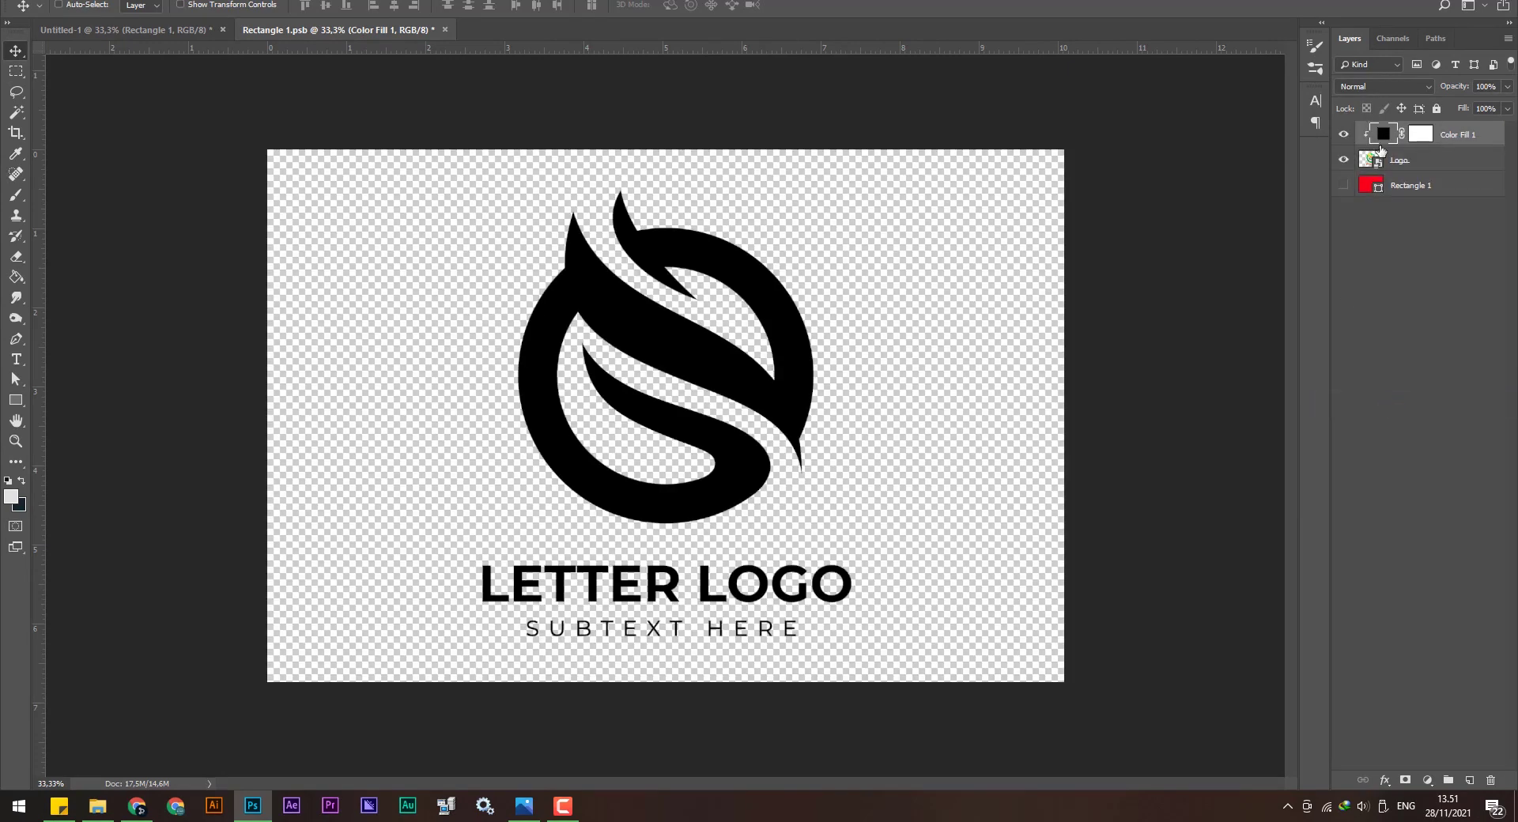
left_click(1344, 160)
left_click(1344, 161)
left_click(1344, 161)
left_click(1344, 160)
Delete the red Rectangle 1 layer and choose the Rectangular Marquee tool.
left_click(1399, 188)
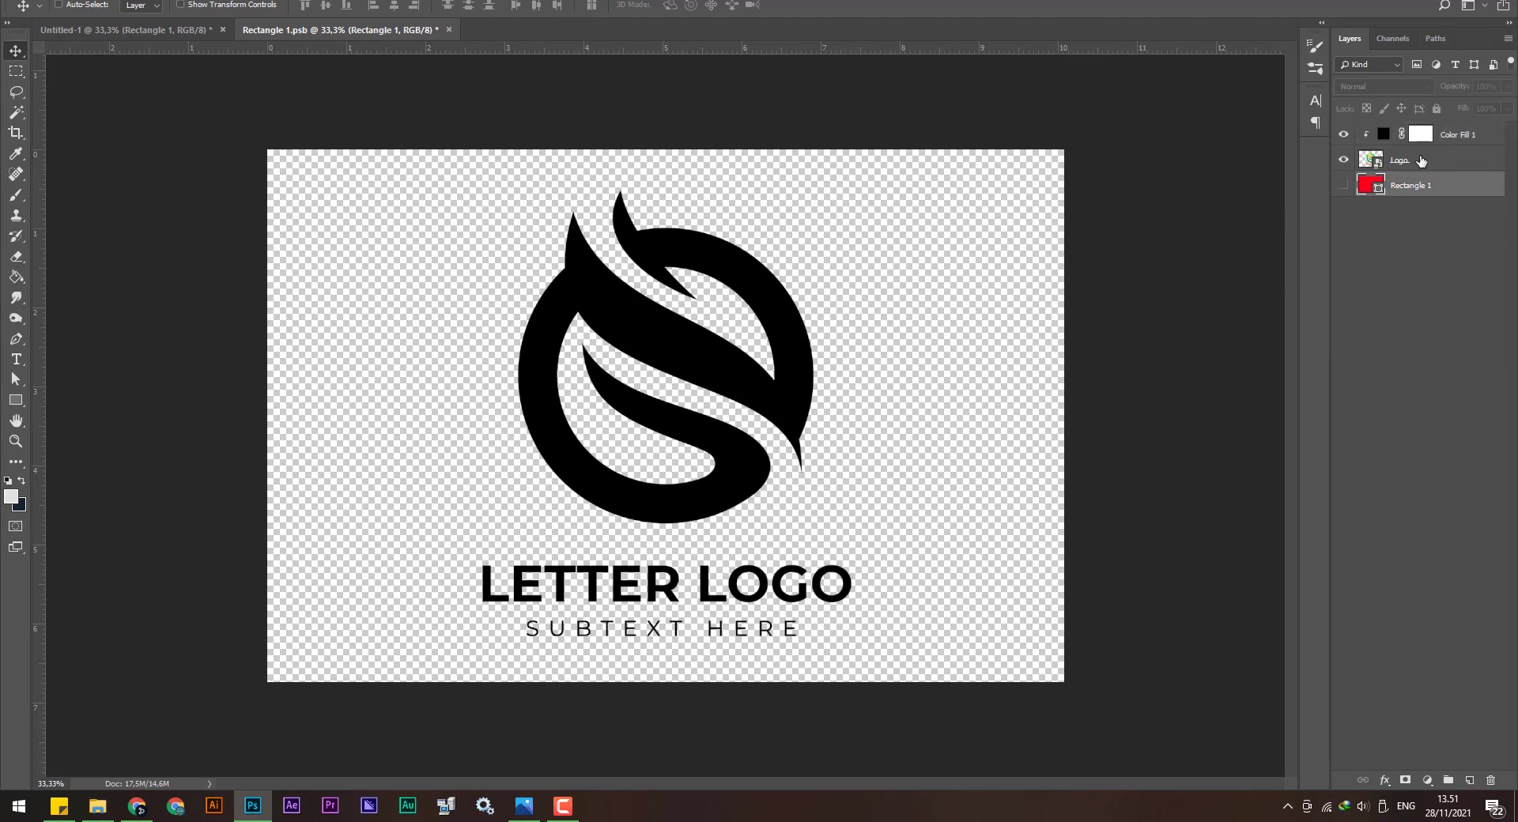
left_click(1491, 780)
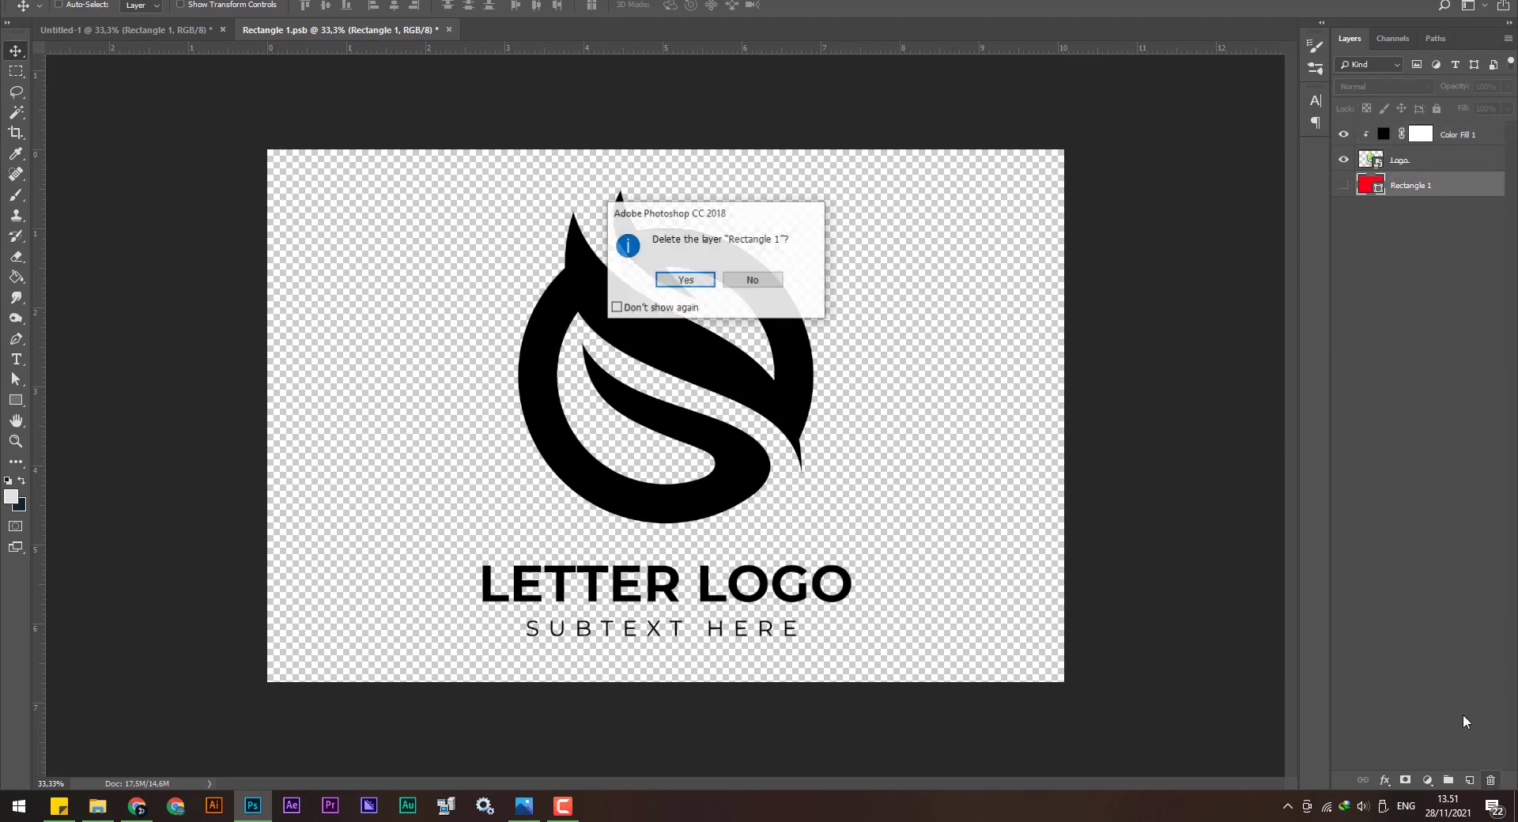
left_click(683, 281)
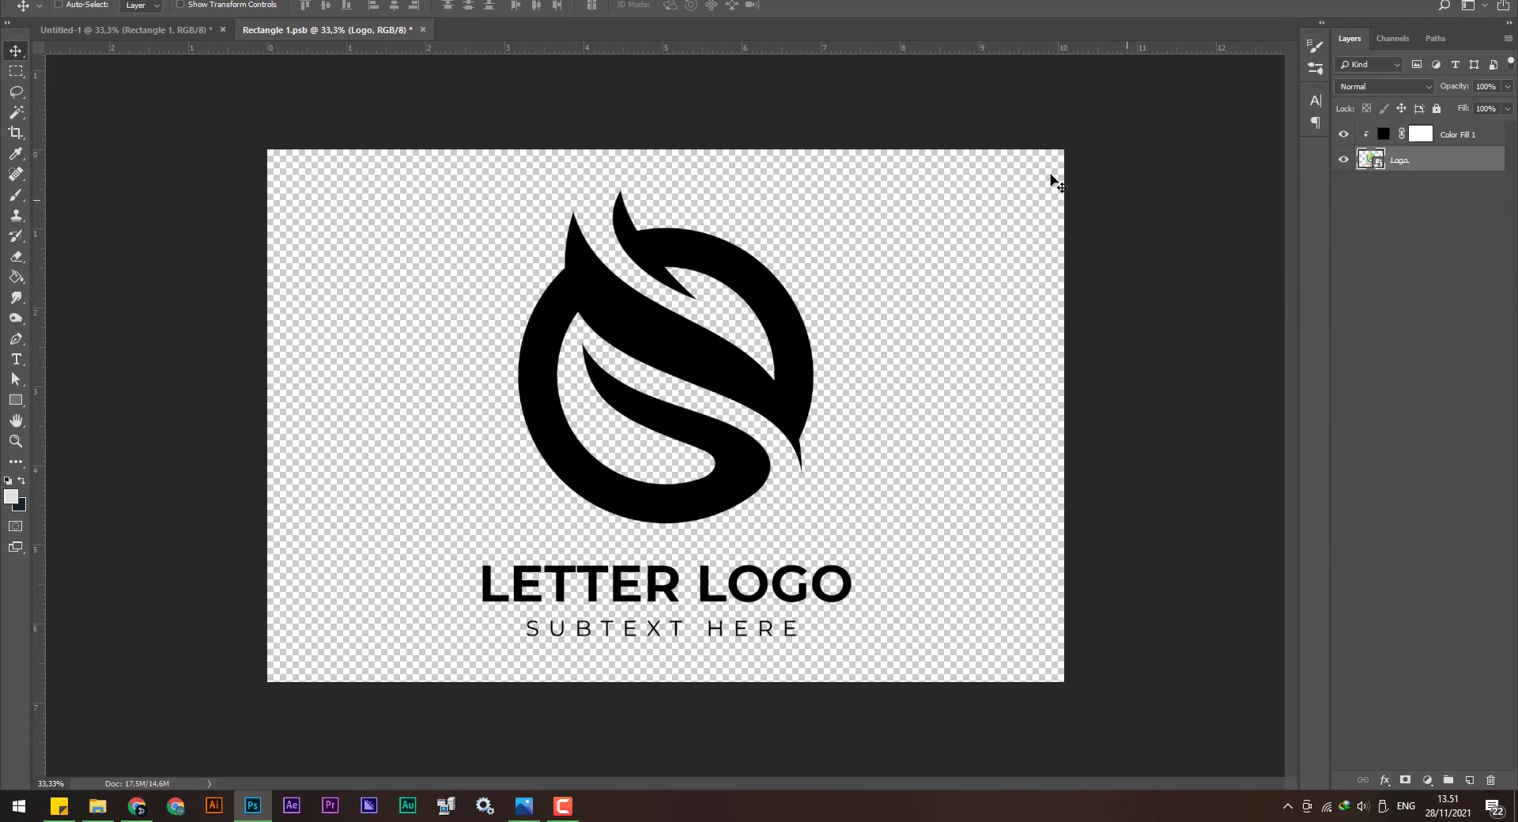
left_click(17, 77)
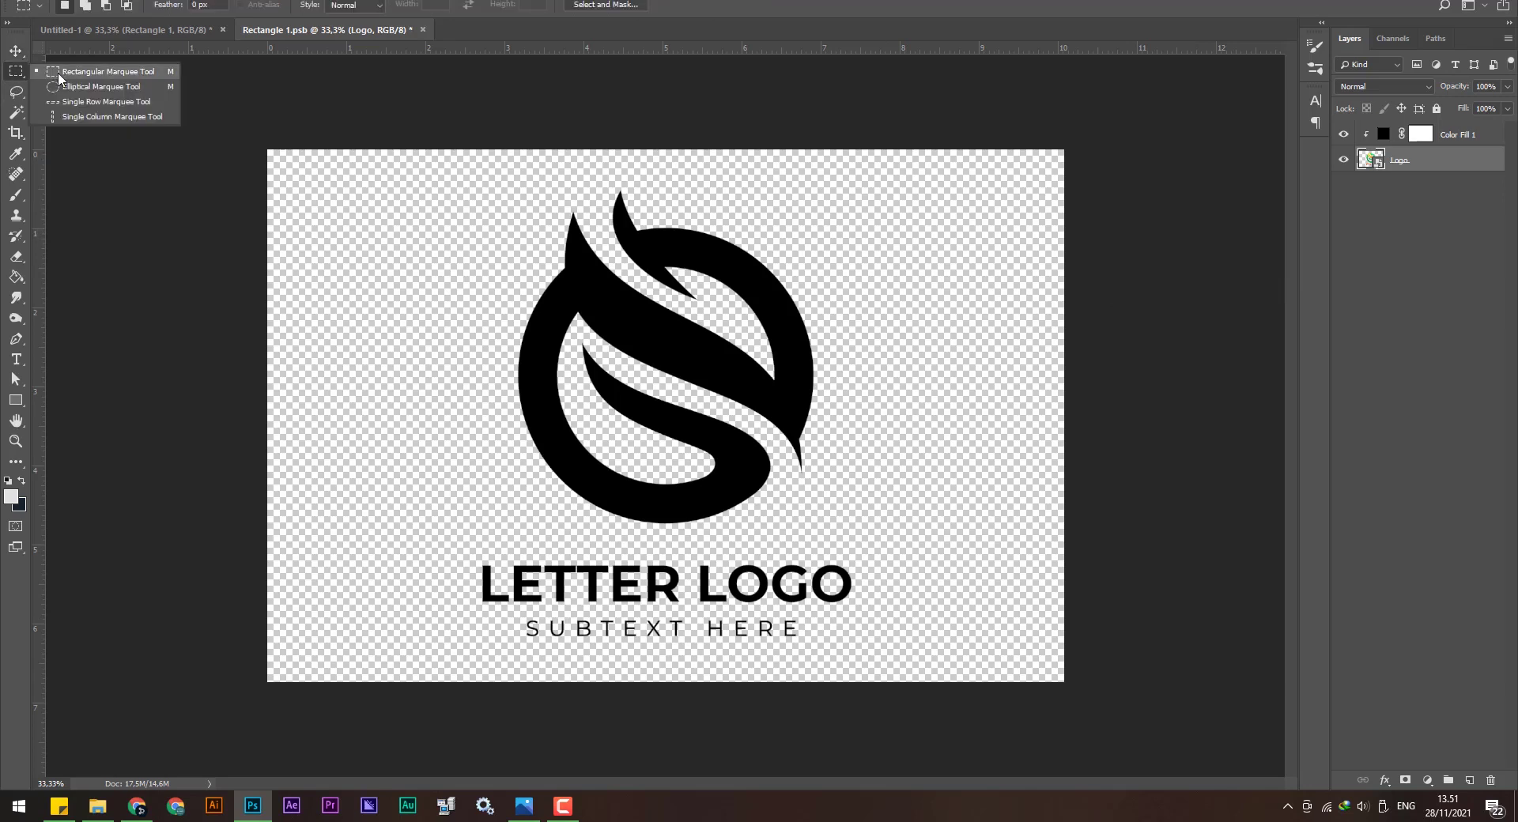
left_click(59, 77)
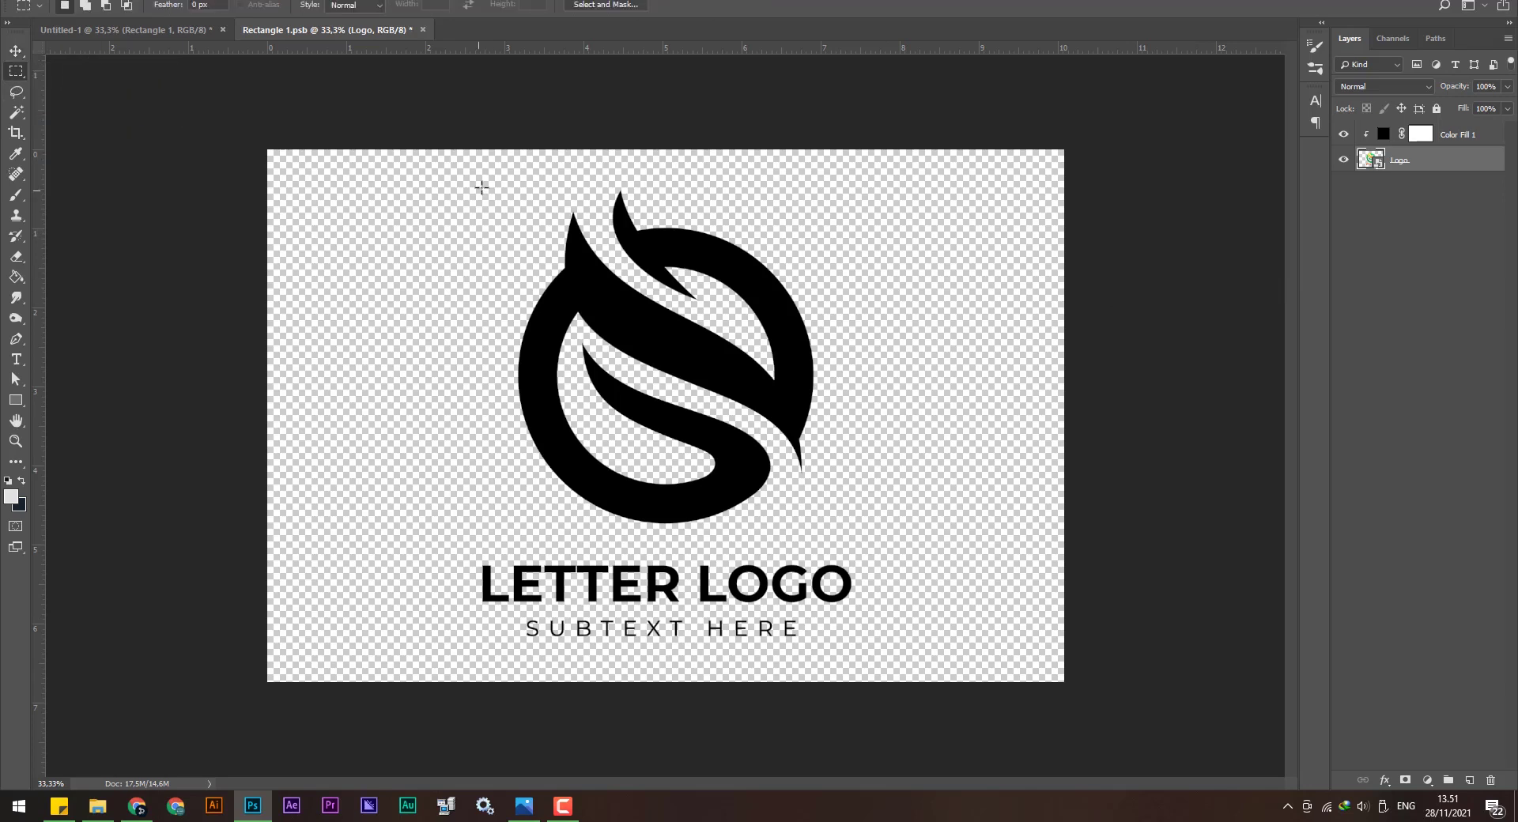
Mask the Logo layer to a rectangle around the S mark, hiding the LETTER LOGO text.
left_click_drag(485, 188, 814, 541)
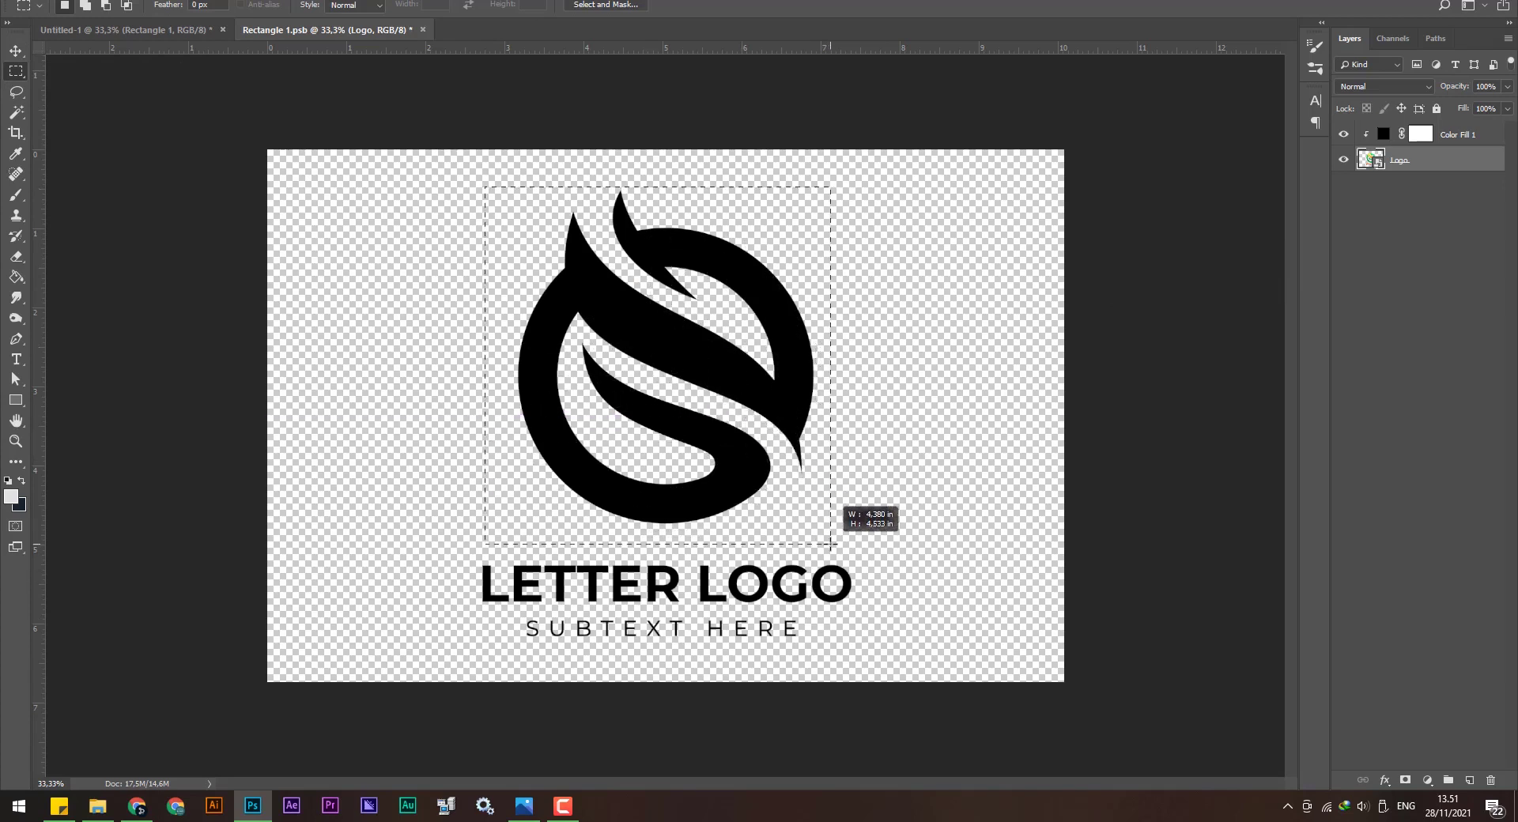
left_click_drag(814, 541, 838, 545)
left_click(855, 524)
key("ctrl+z")
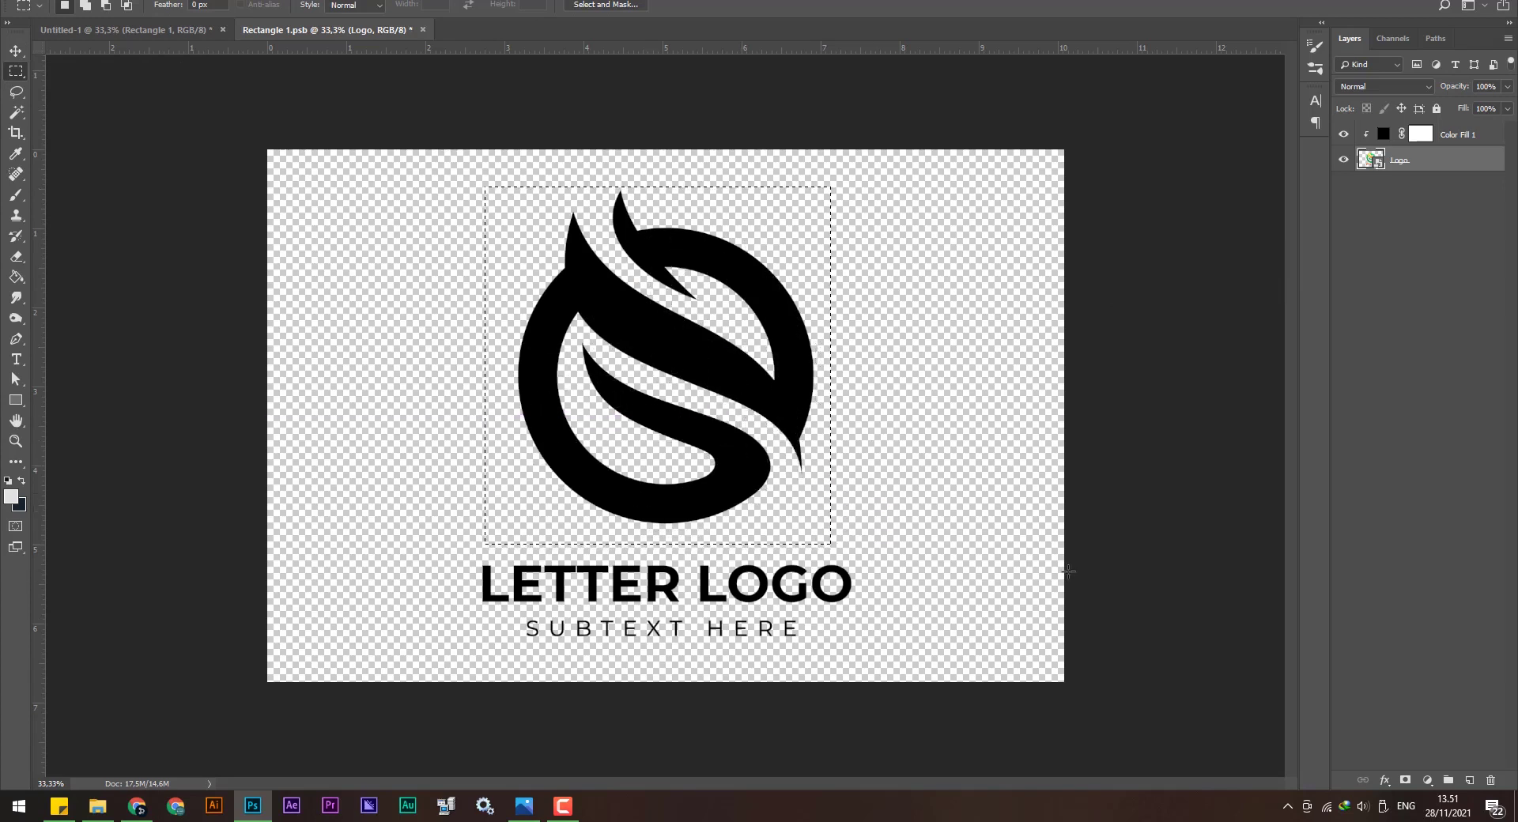
left_click(1406, 780)
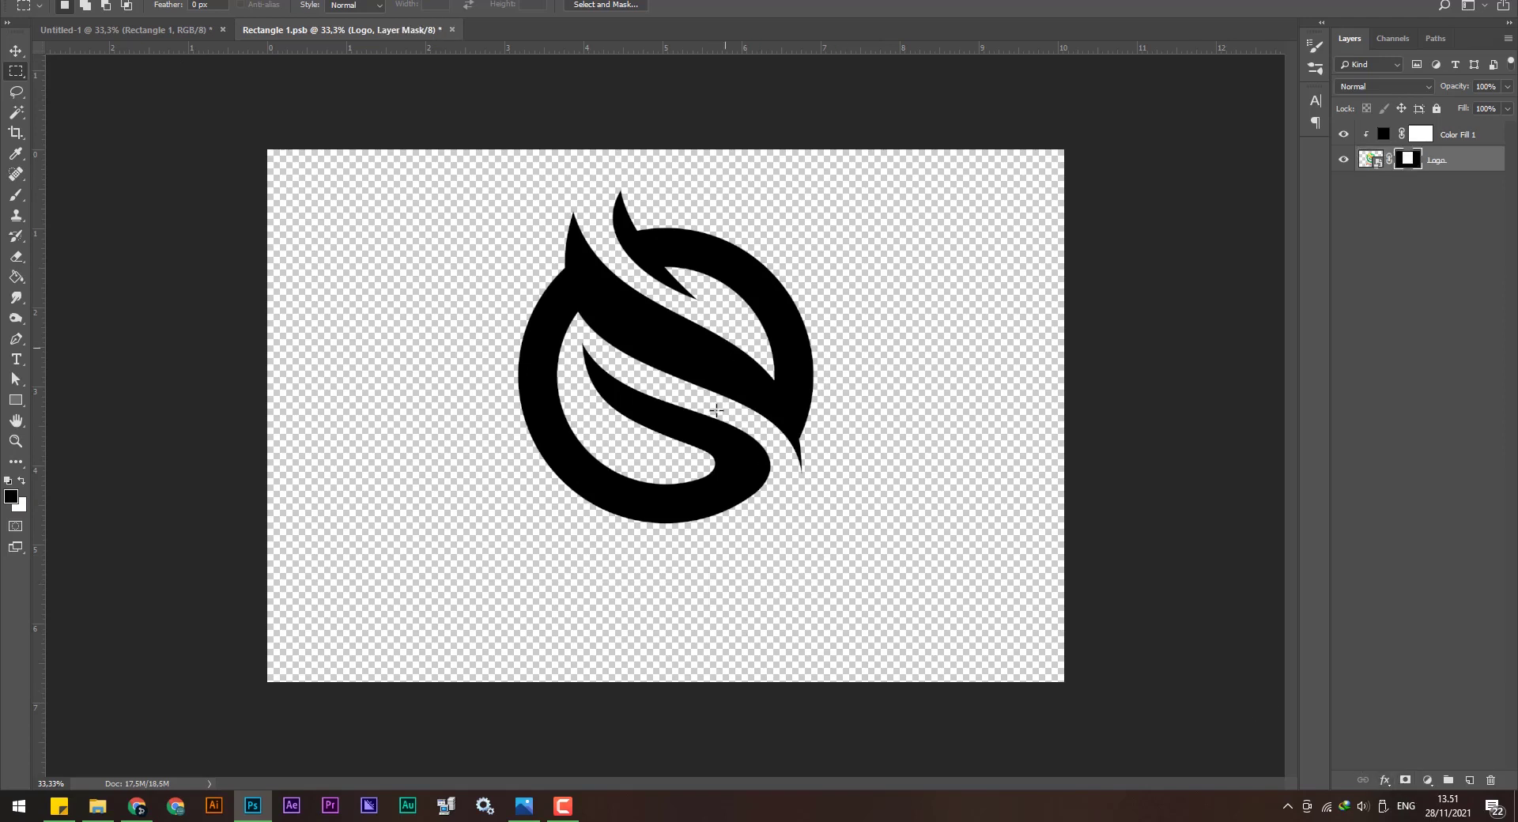
Move the S mark down toward the canvas centre and save.
left_click(16, 53)
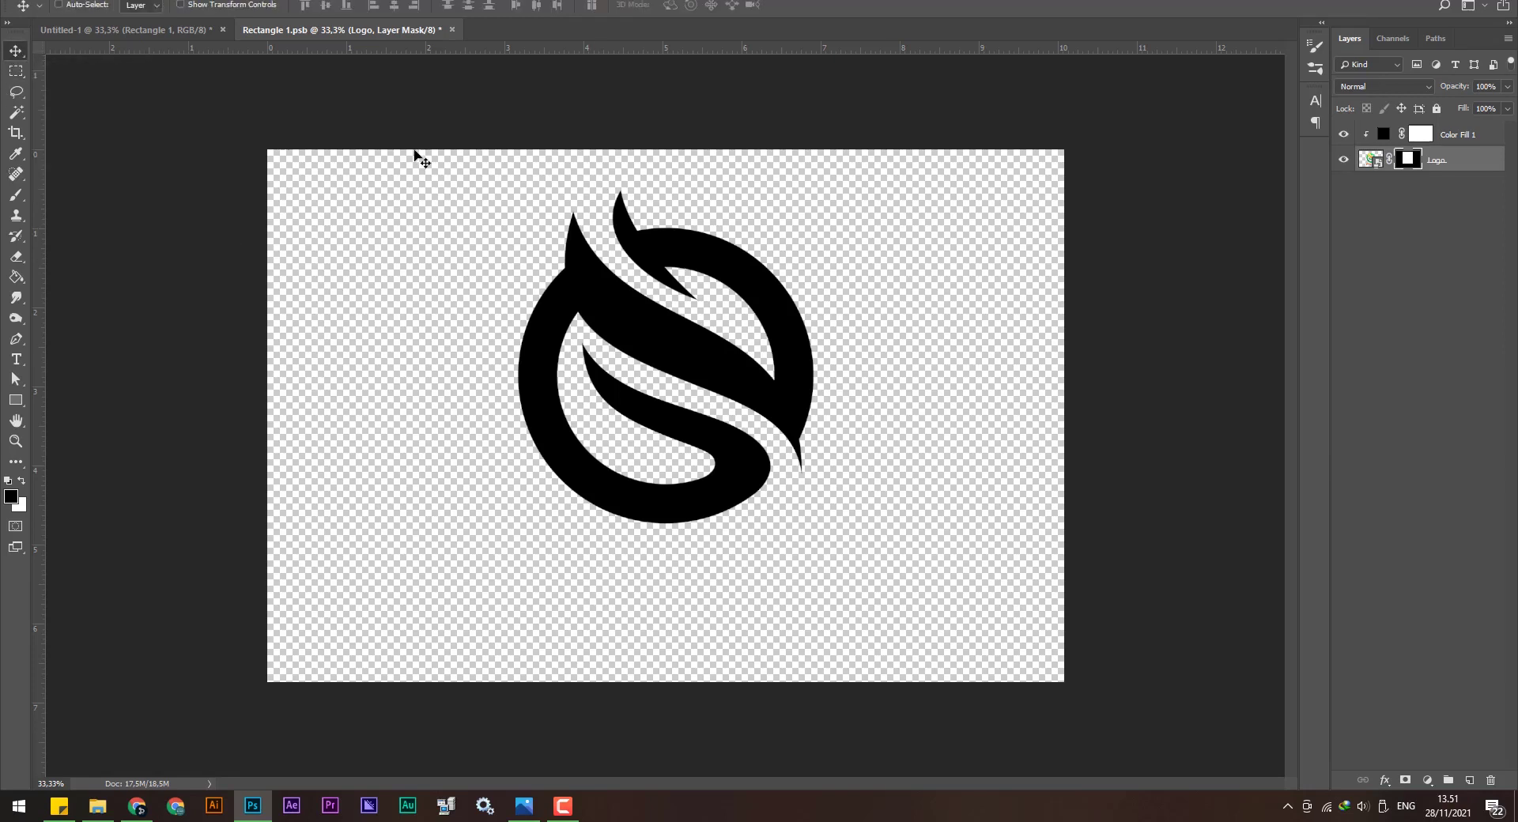
left_click_drag(738, 380, 736, 424)
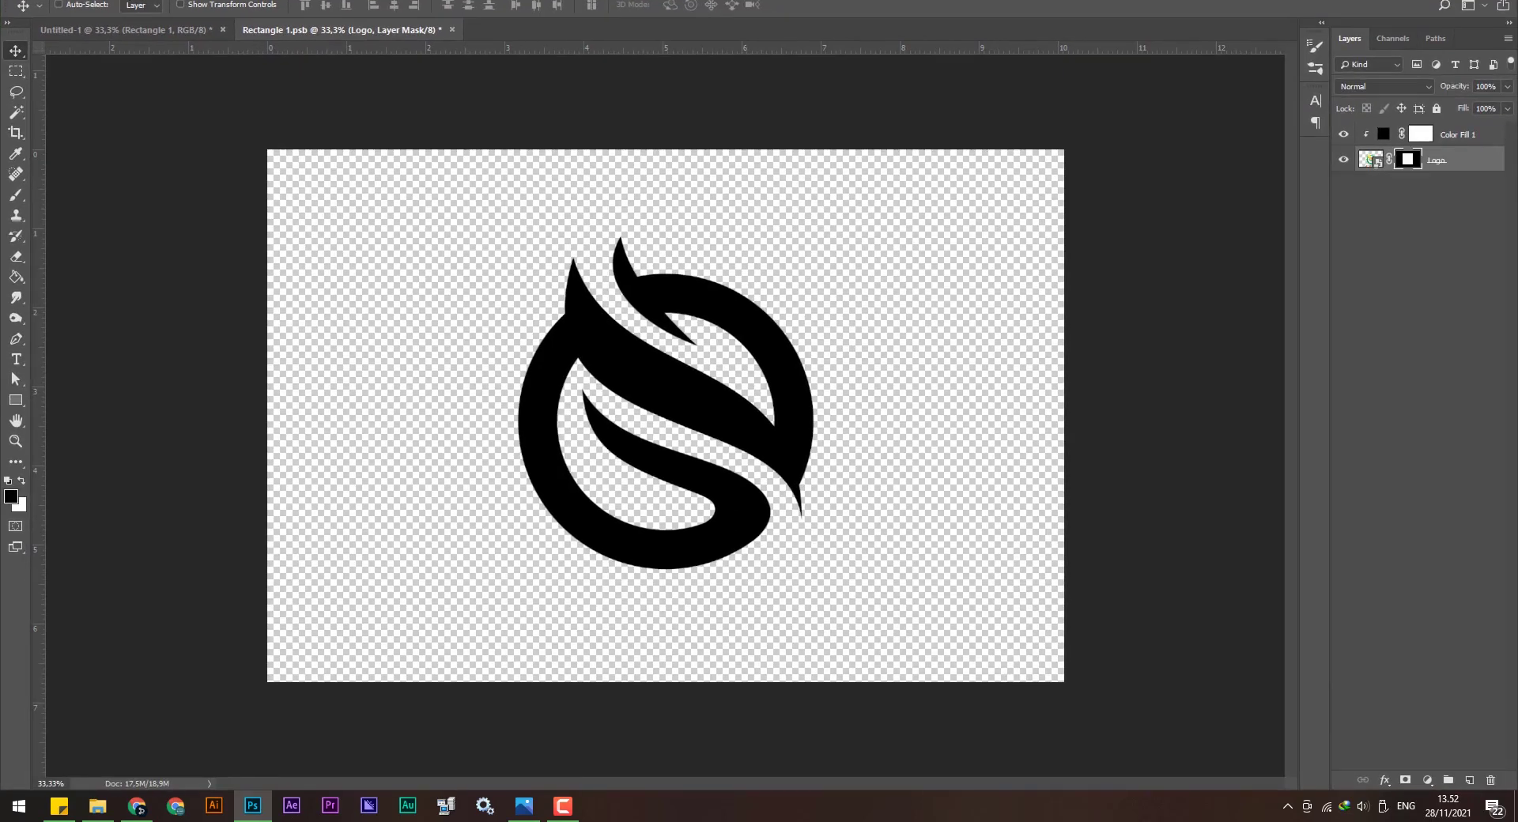
left_click(36, 2)
Save the masked logo document and duplicate the fabric texture layer in Untitled-1.
left_click(59, 141)
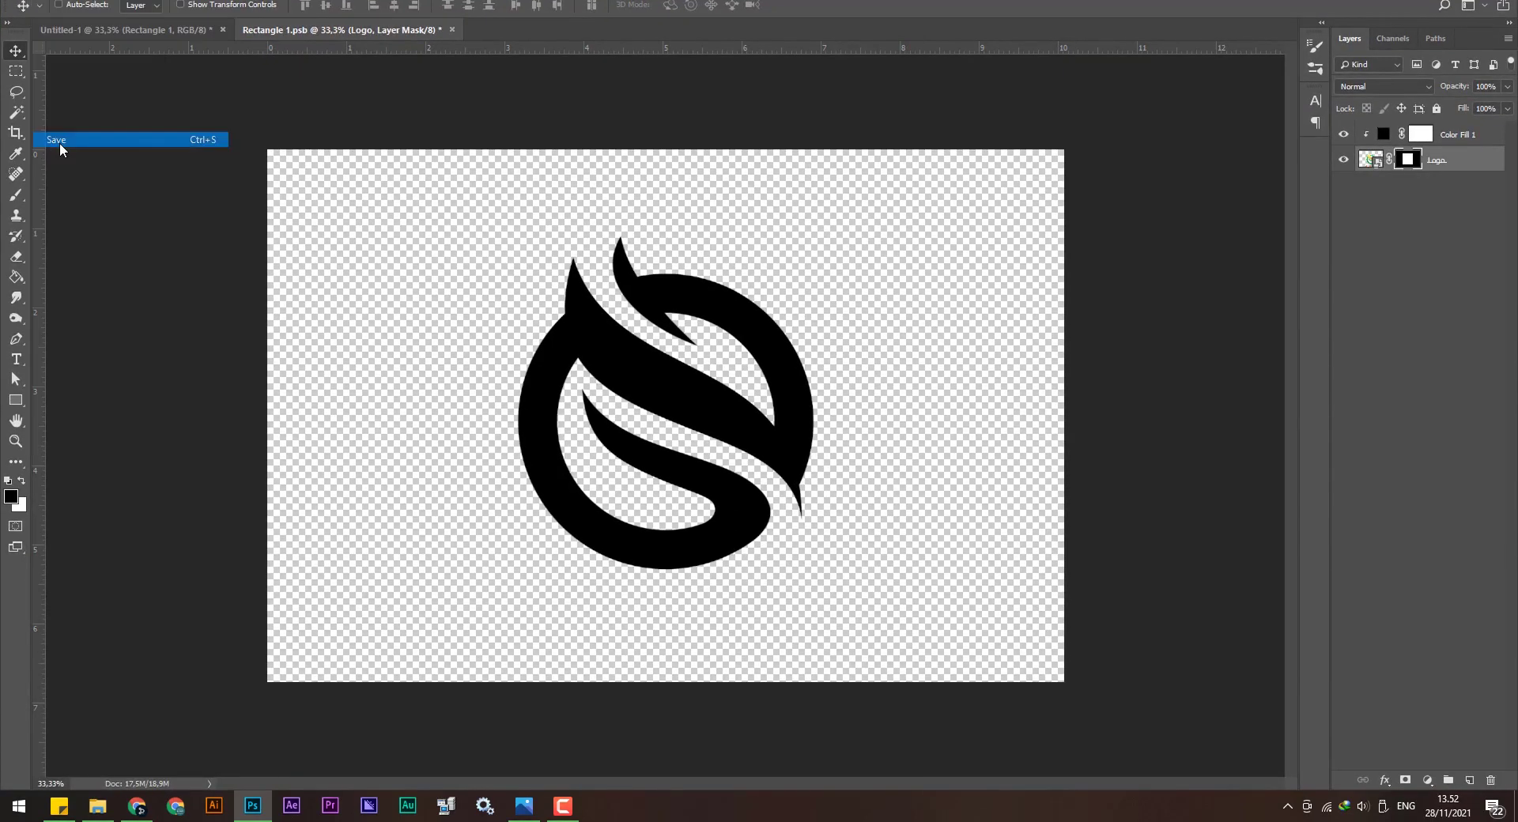
left_click(136, 31)
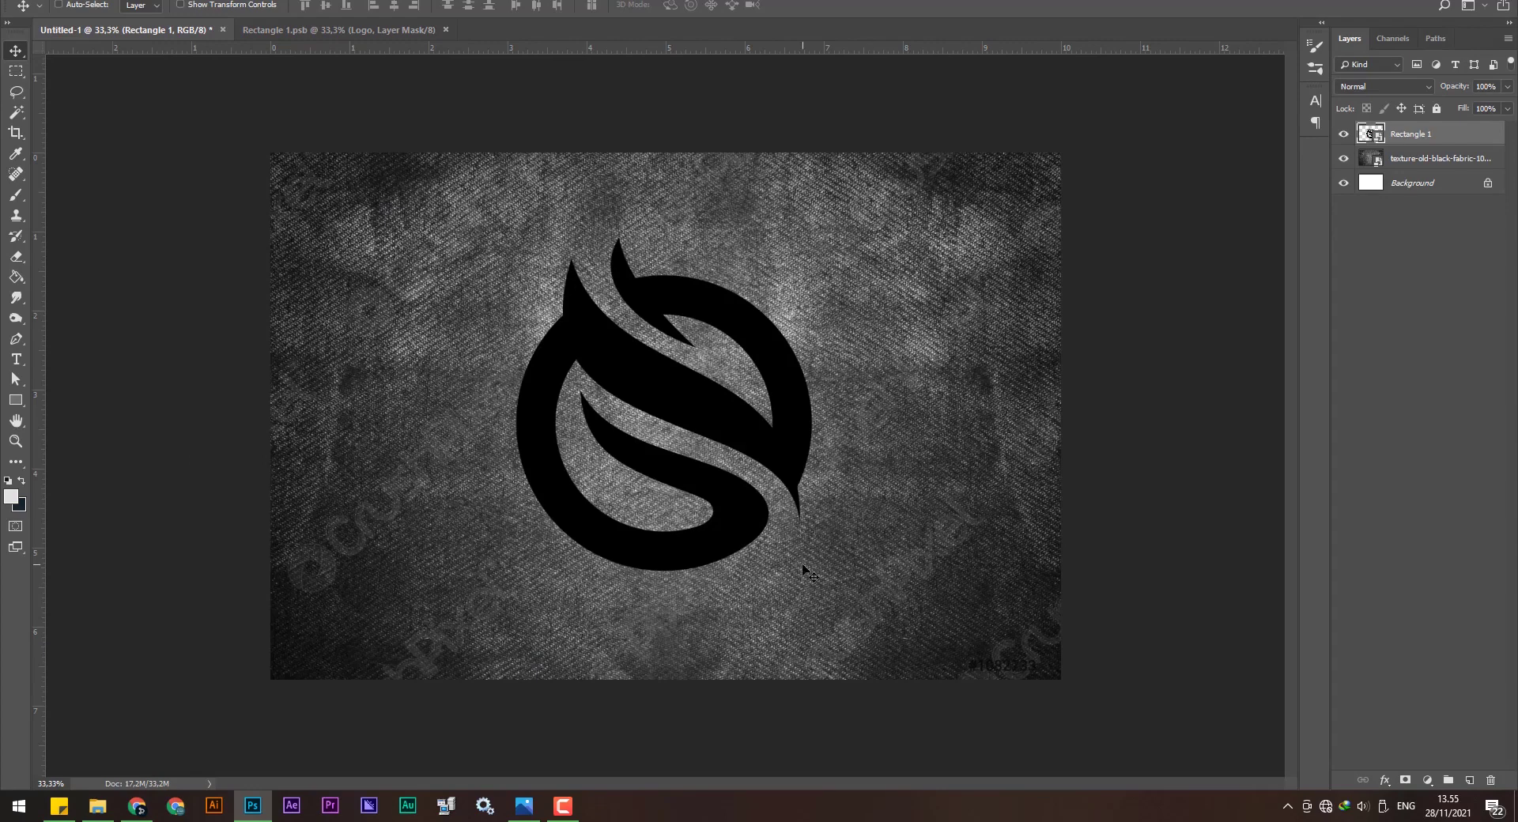
left_click(1427, 160)
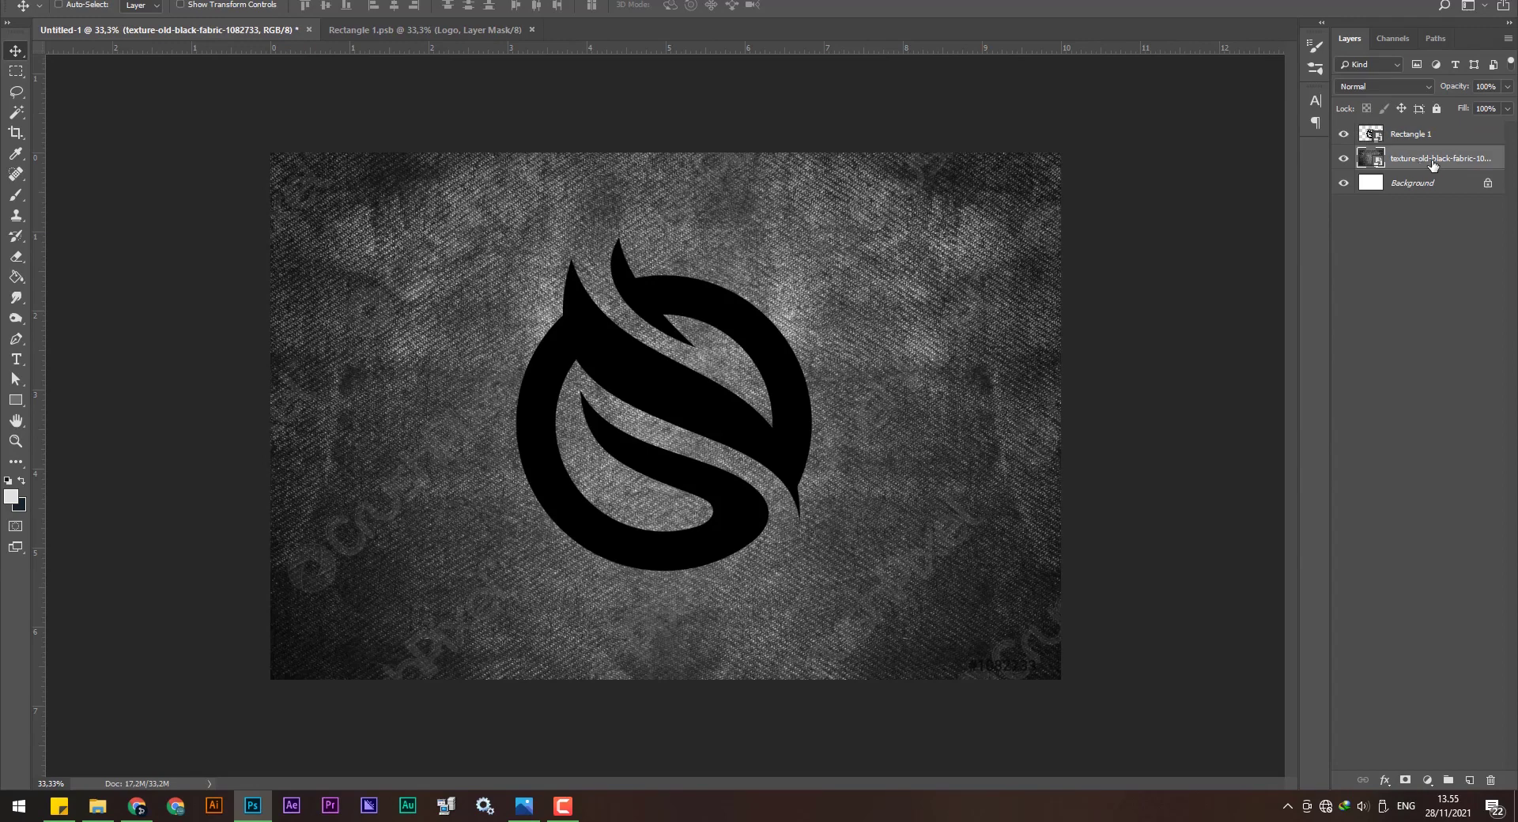
right_click(1433, 165)
left_click(1317, 180)
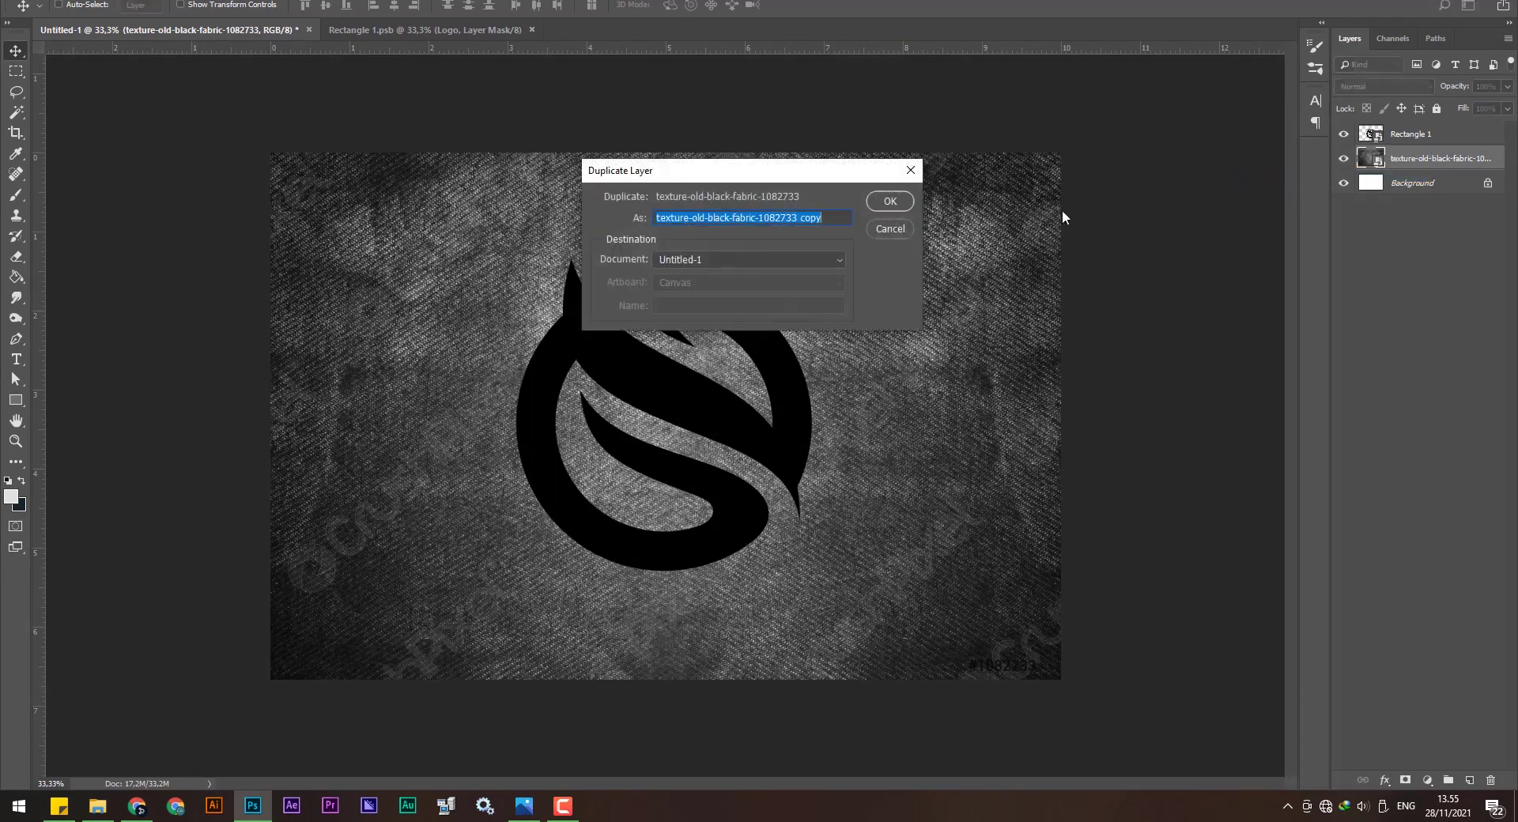
left_click(888, 200)
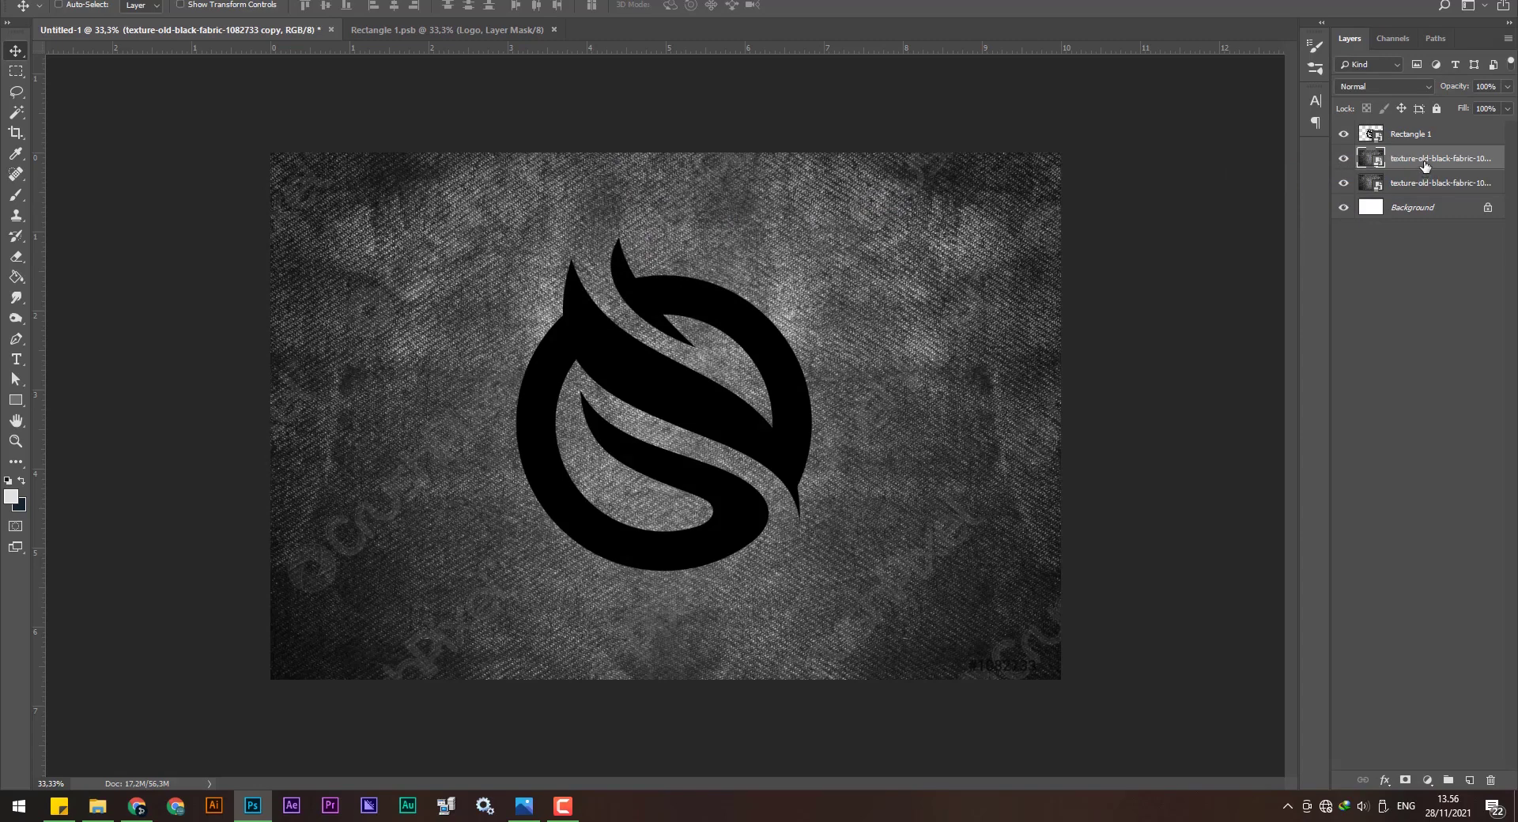
Move the texture copy above Rectangle 1 and clip it to the logo layer.
left_click_drag(1427, 165, 1433, 127)
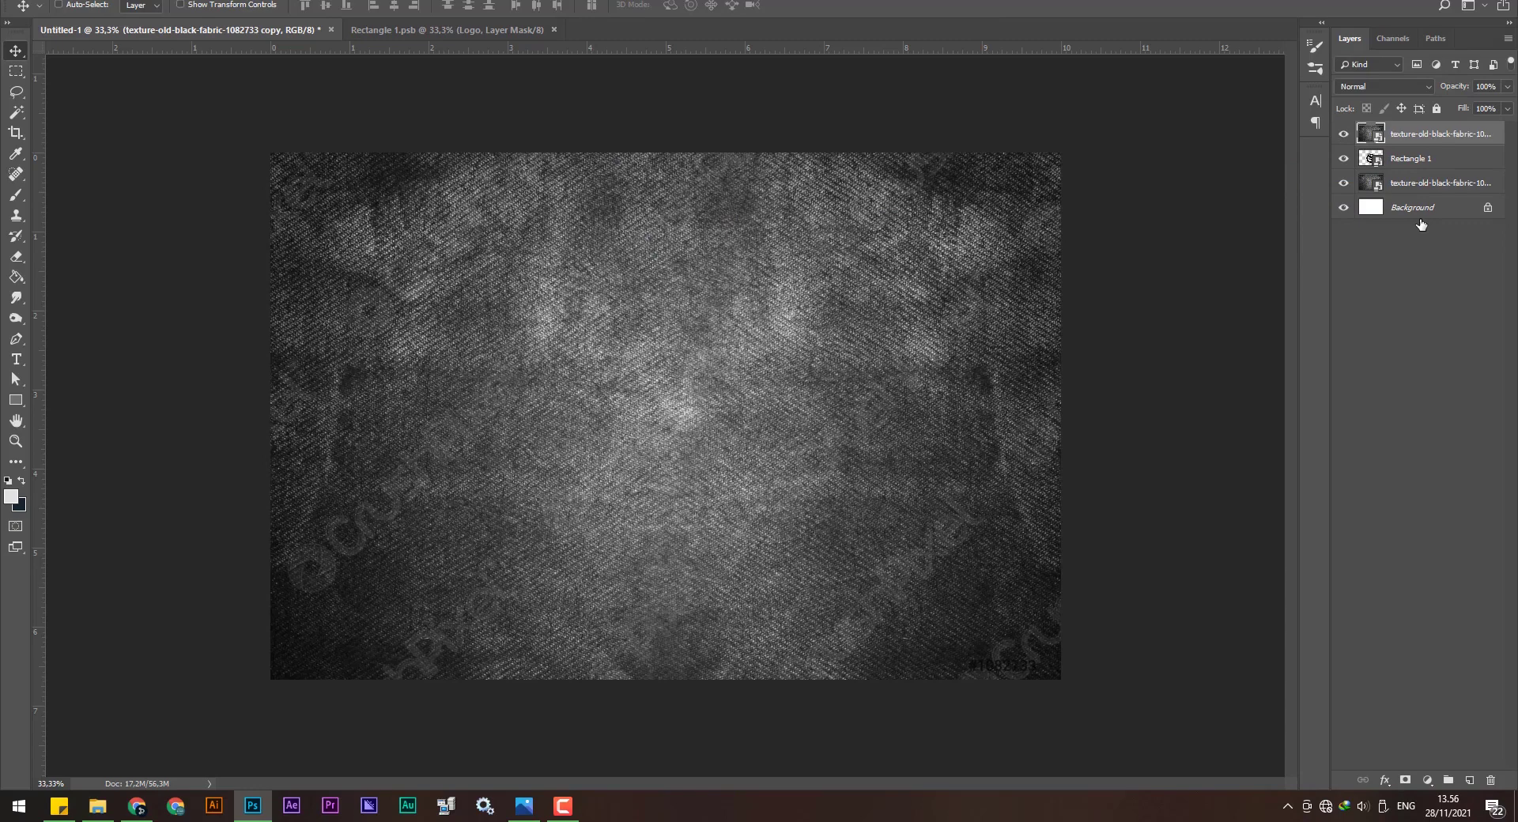
right_click(1440, 132)
left_click(1353, 446)
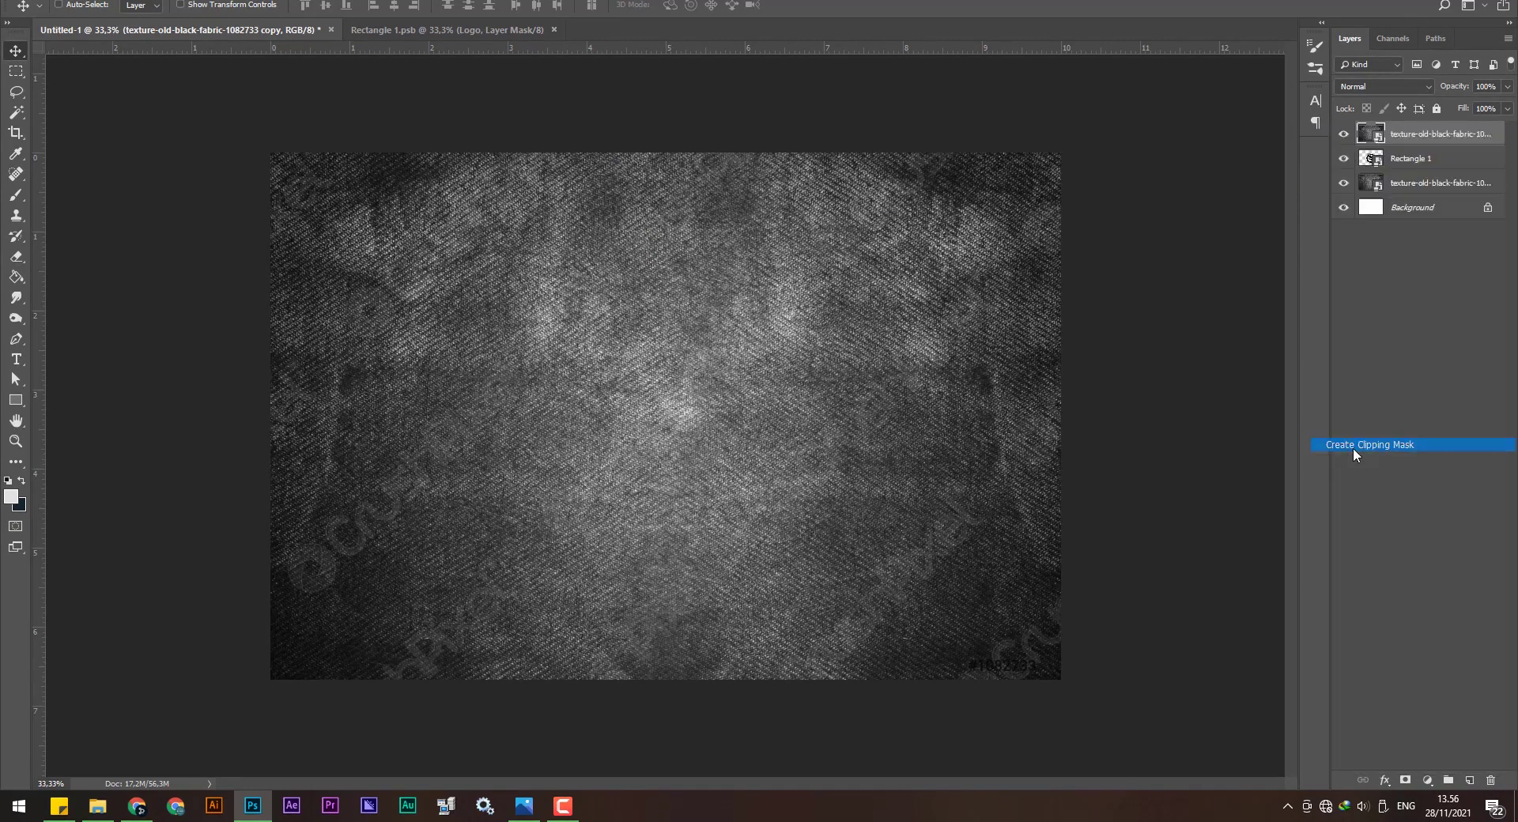
left_click(1415, 161)
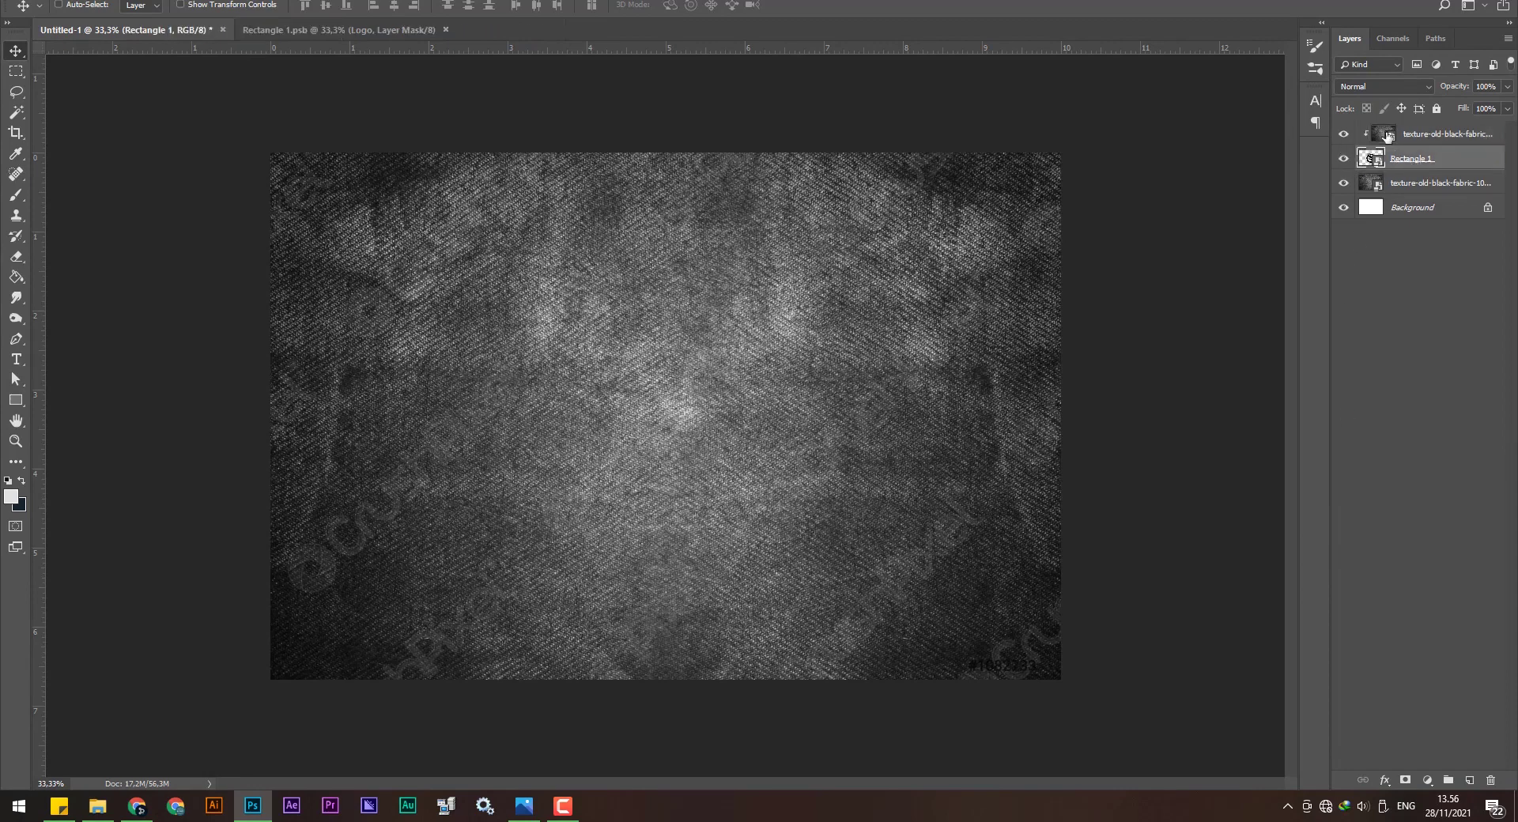
left_click(1439, 134)
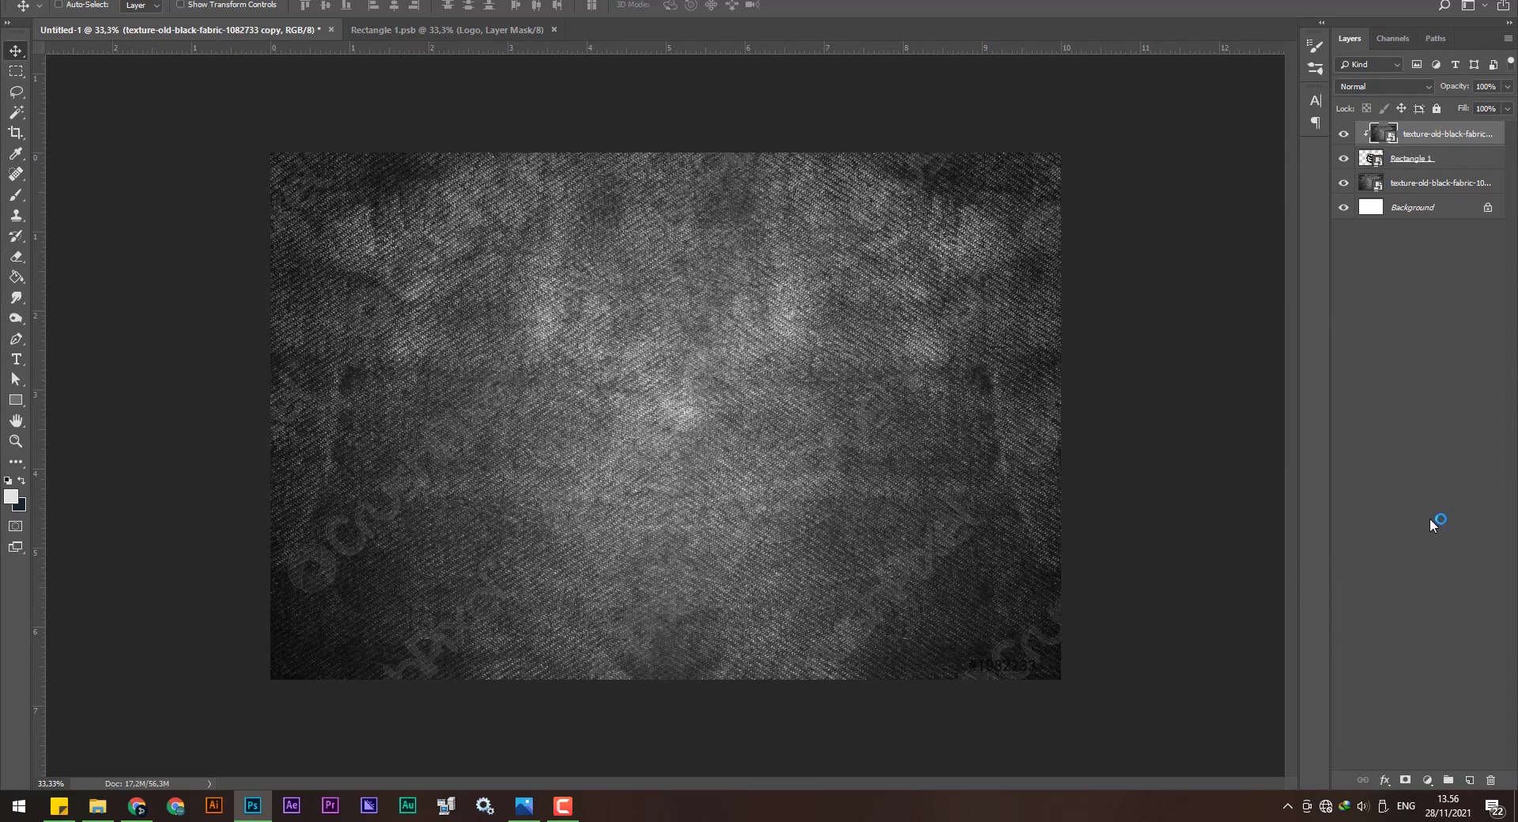
Add a Levels 1 adjustment clipped to the top texture copy, with black input raised to 44.
left_click(1427, 160)
left_click(1377, 136)
left_click(1427, 780)
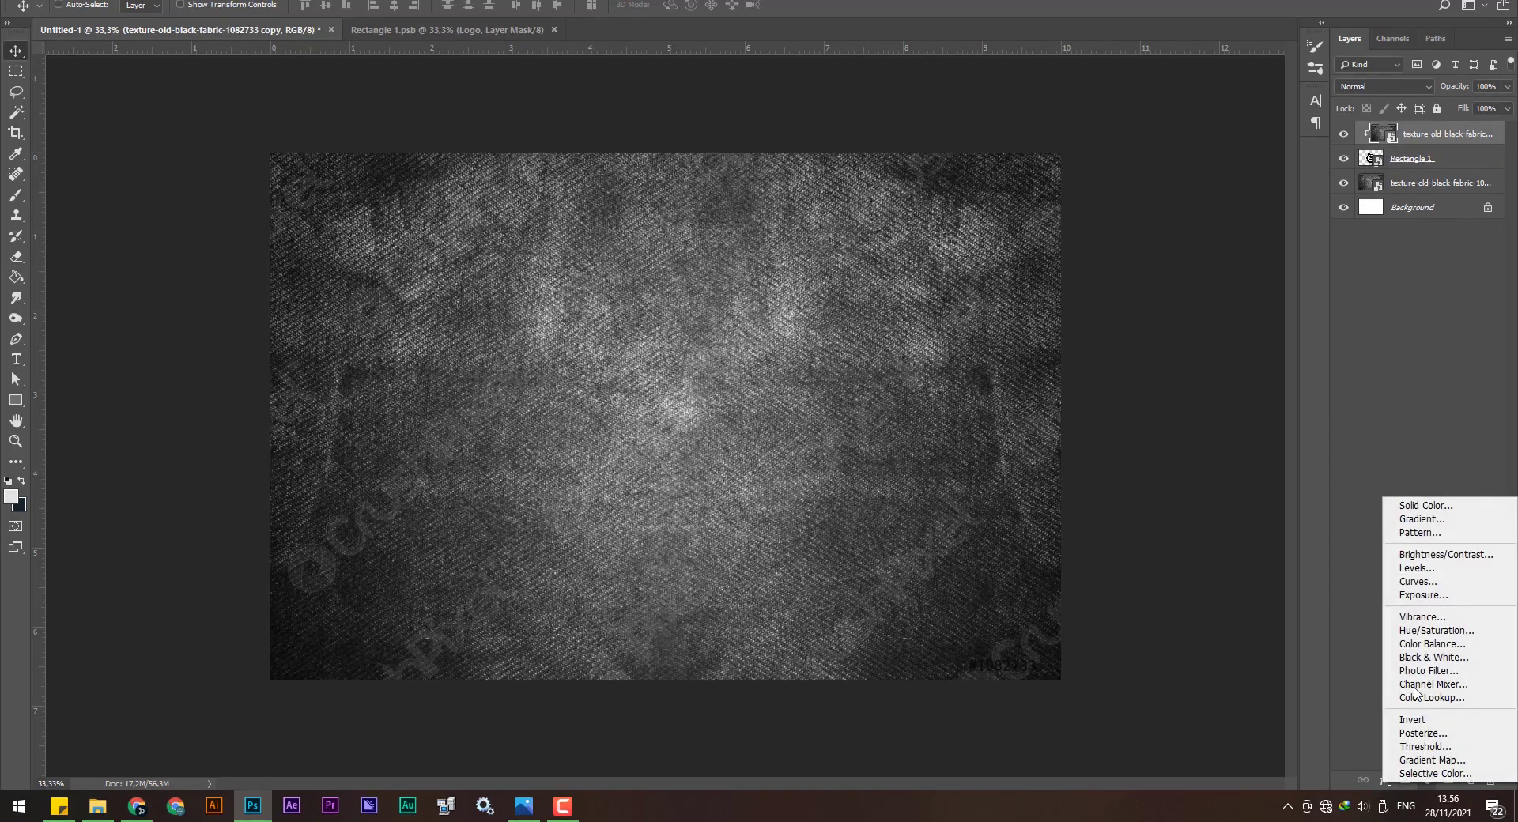
left_click(1409, 567)
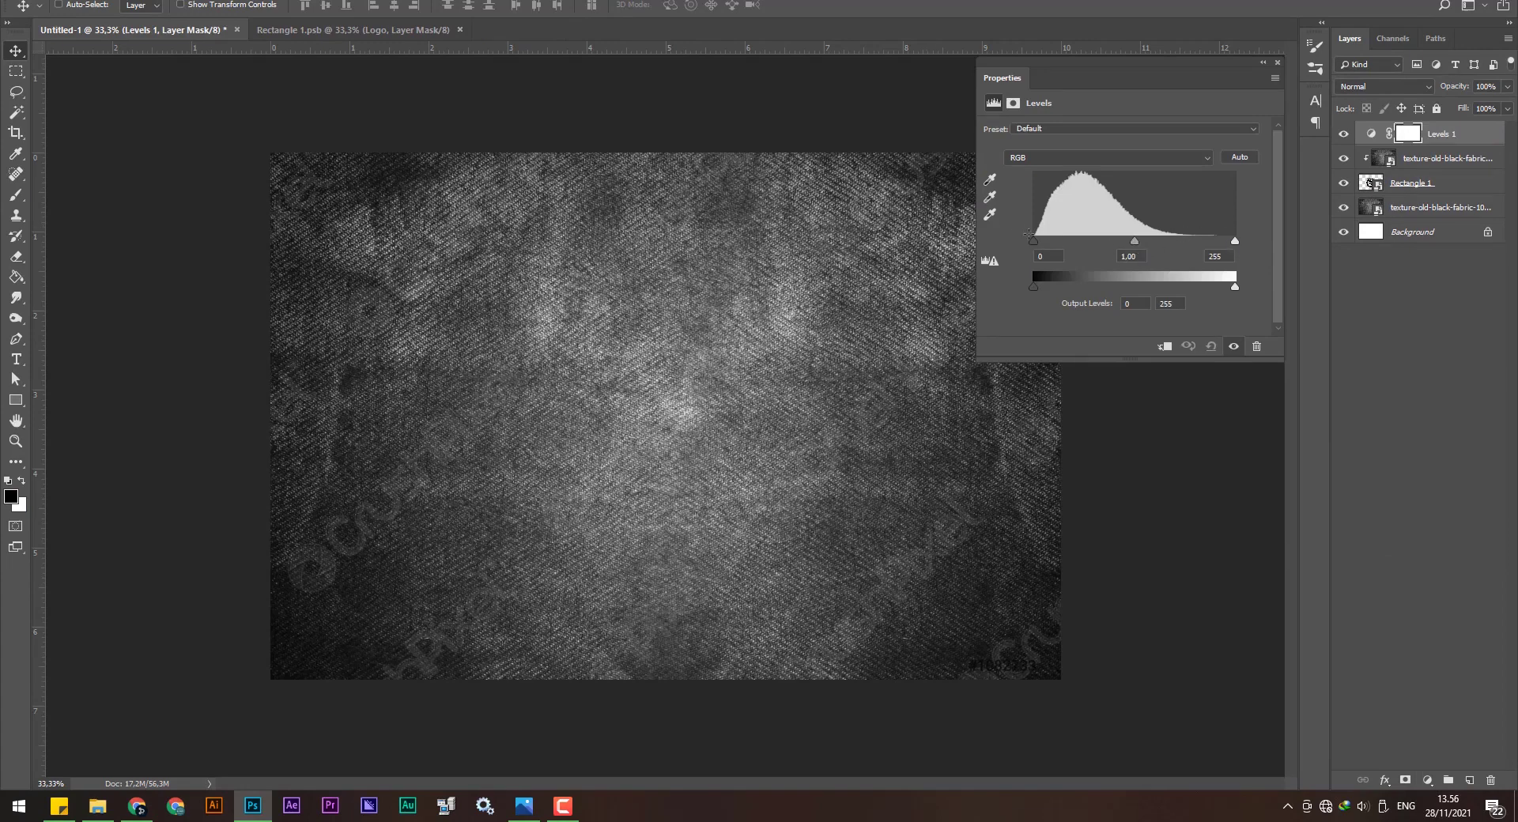
left_click_drag(1034, 242, 1056, 250)
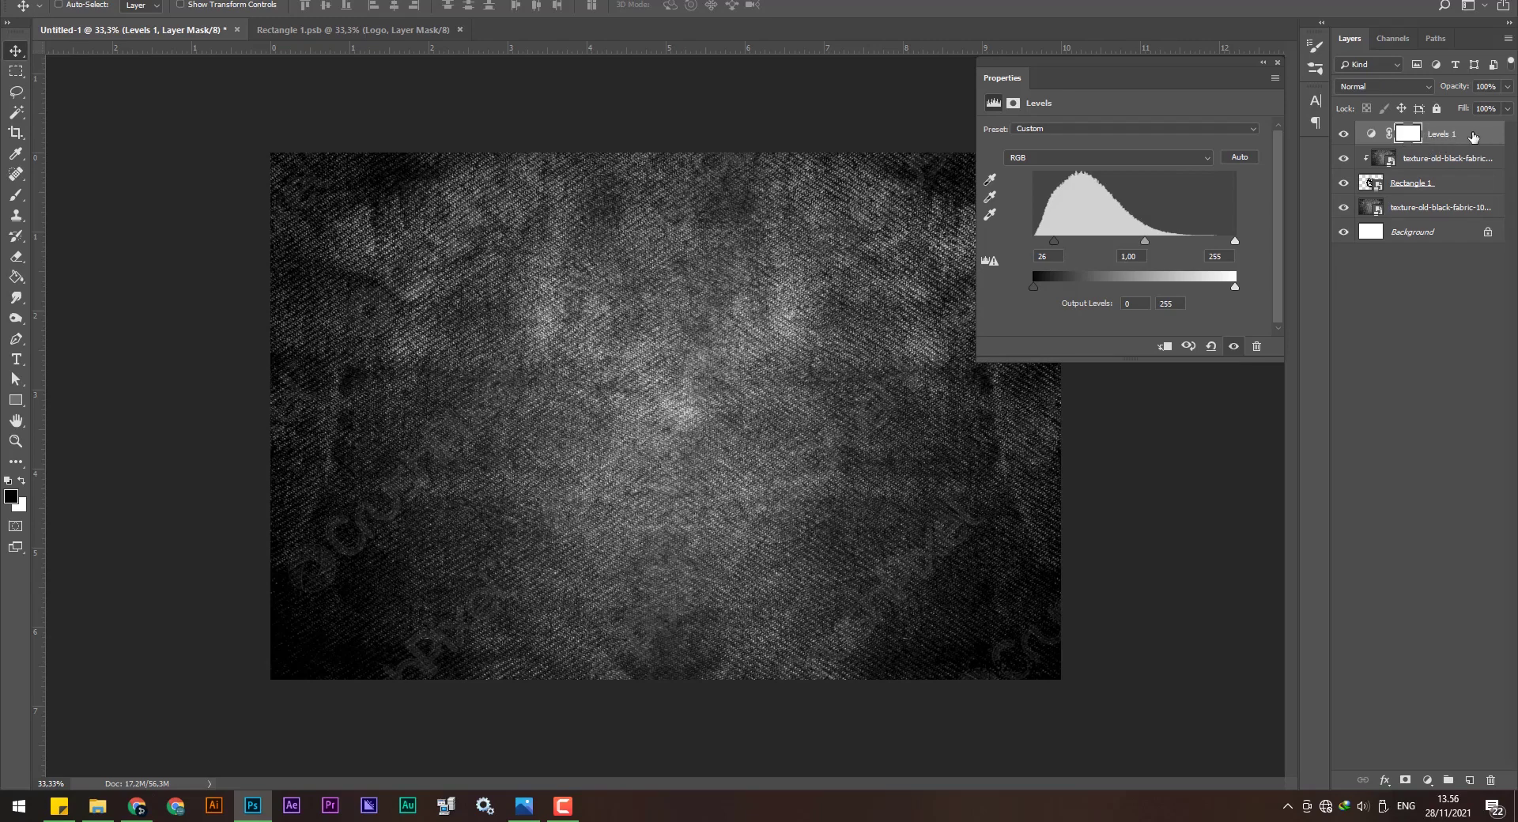
right_click(1468, 134)
left_click(1343, 396)
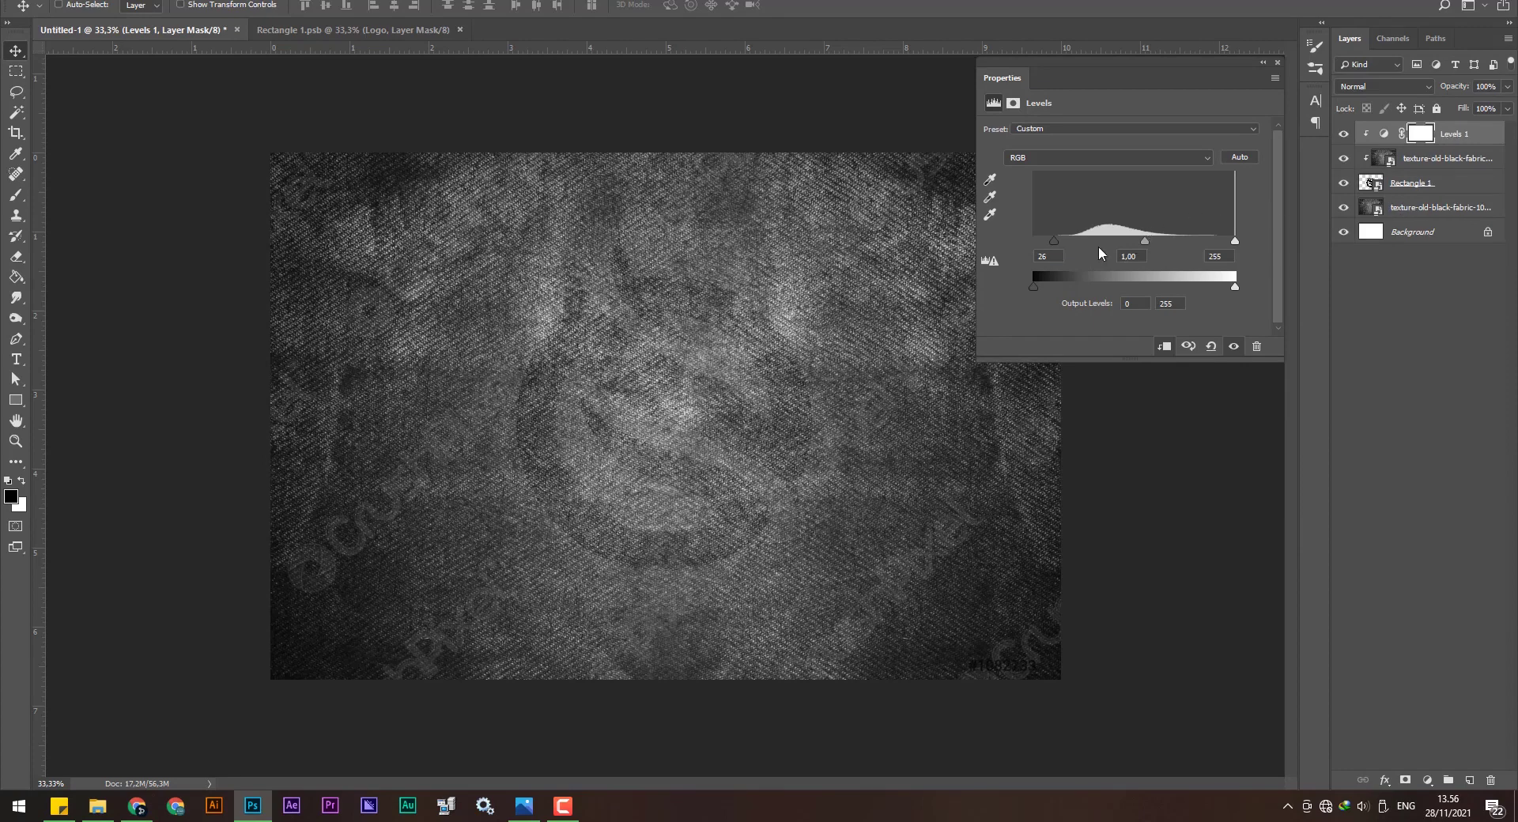
mouse_move(1053, 242)
left_mouse_down()
mouse_move(1082, 241)
mouse_move(1016, 245)
mouse_move(1071, 263)
left_mouse_up()
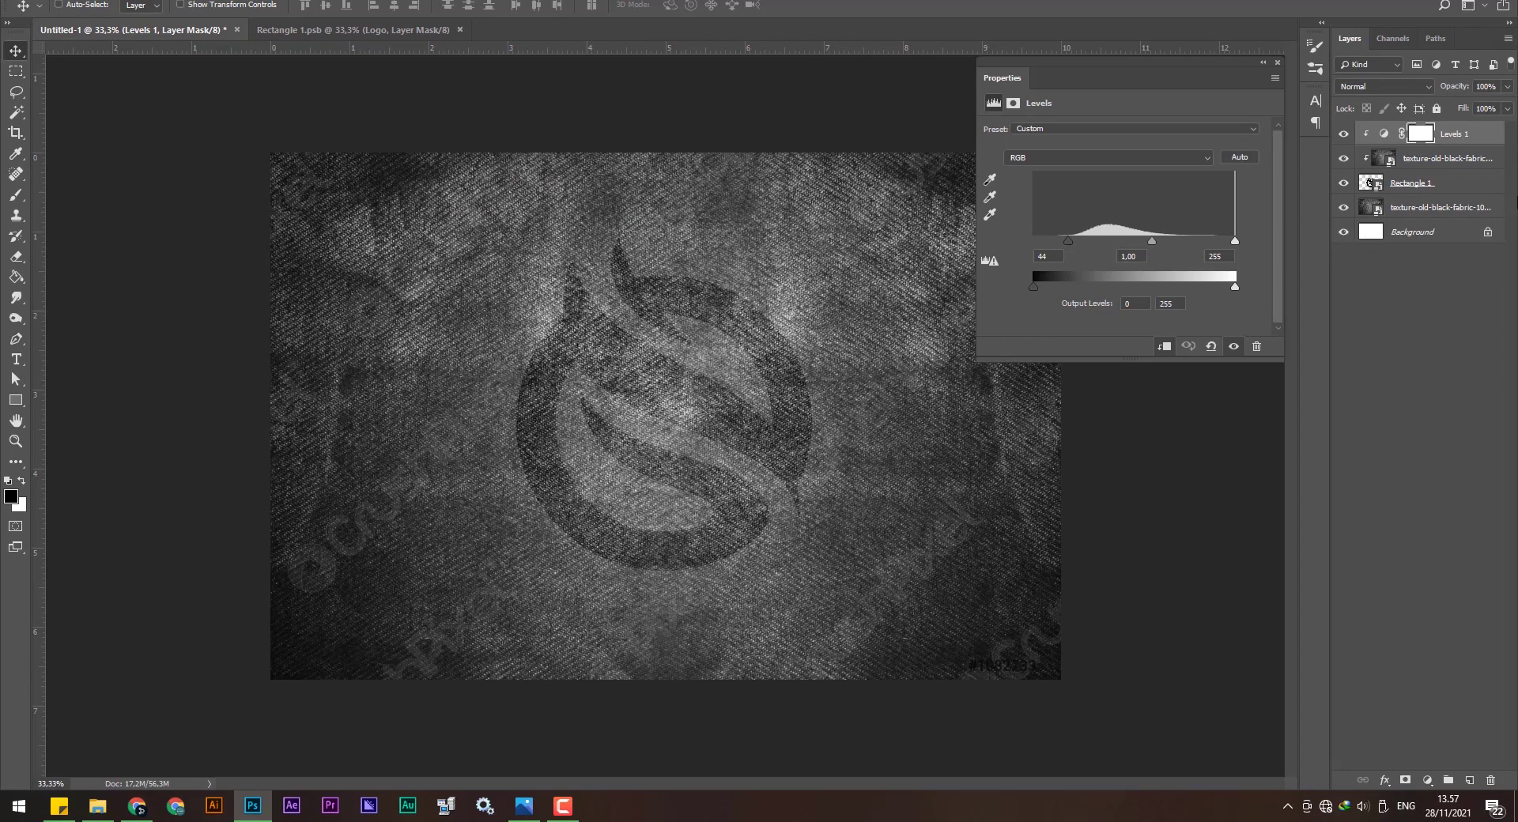
left_click(1371, 184)
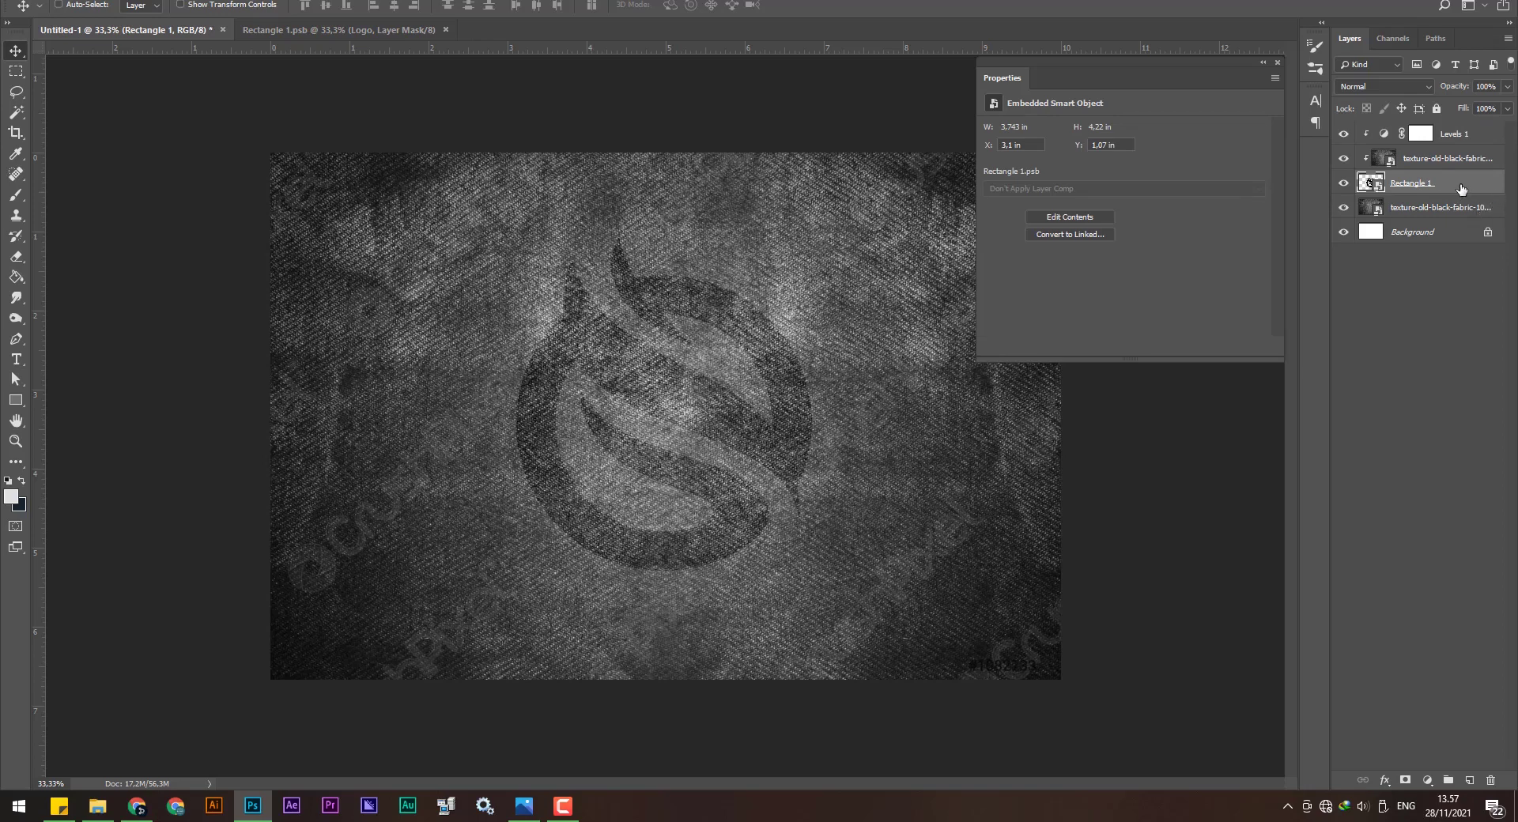
Duplicate Rectangle 1 and move the copy to the top of the layer stack.
right_click(1461, 189)
left_click(1304, 174)
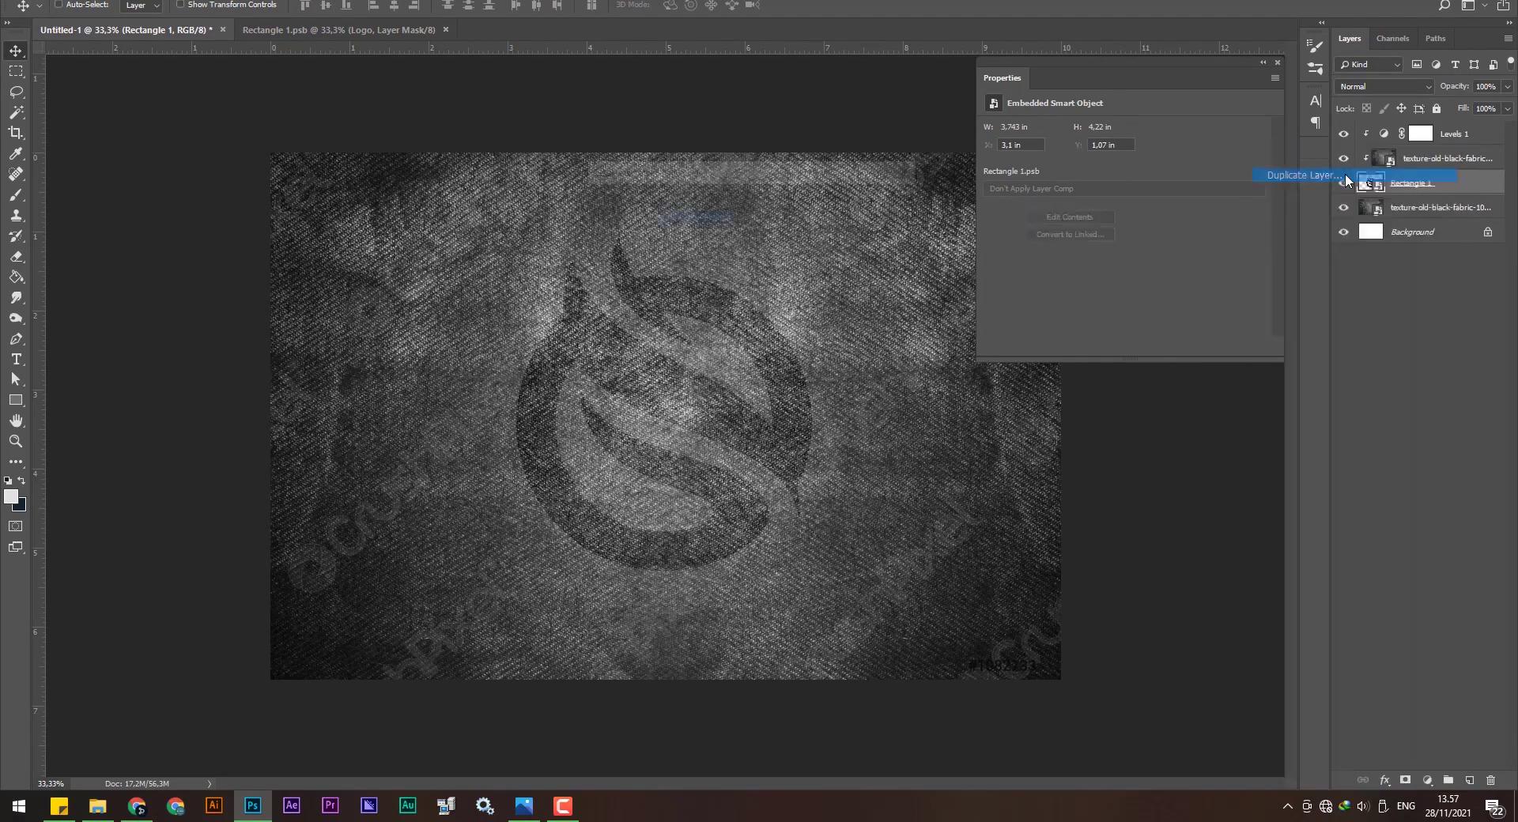
left_click(888, 200)
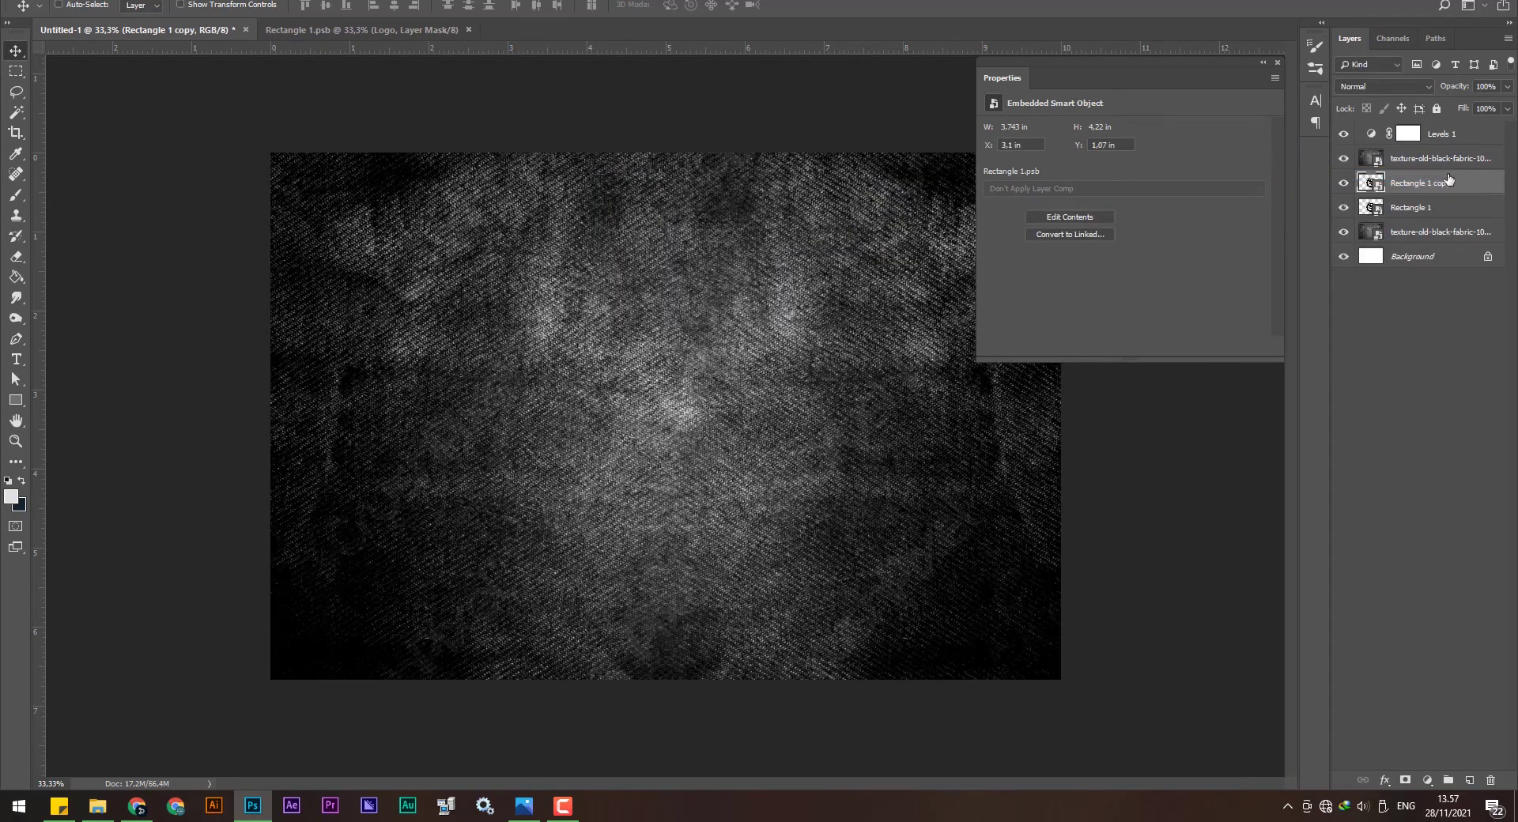
left_click_drag(1445, 185, 1447, 127)
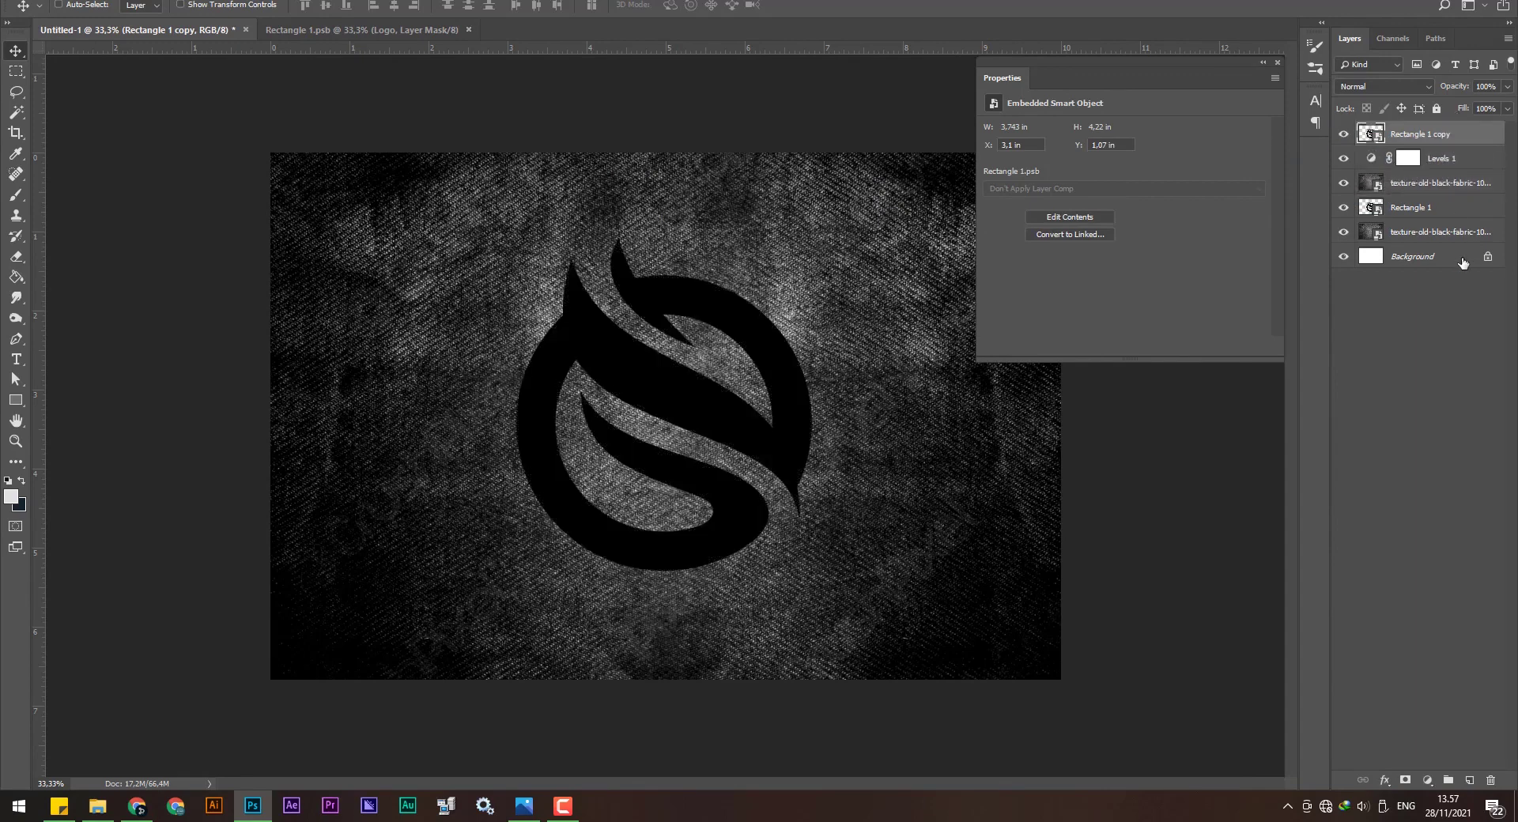
Re-clip the texture layer to Rectangle 1 and Levels 1 to the texture.
left_click(1415, 183)
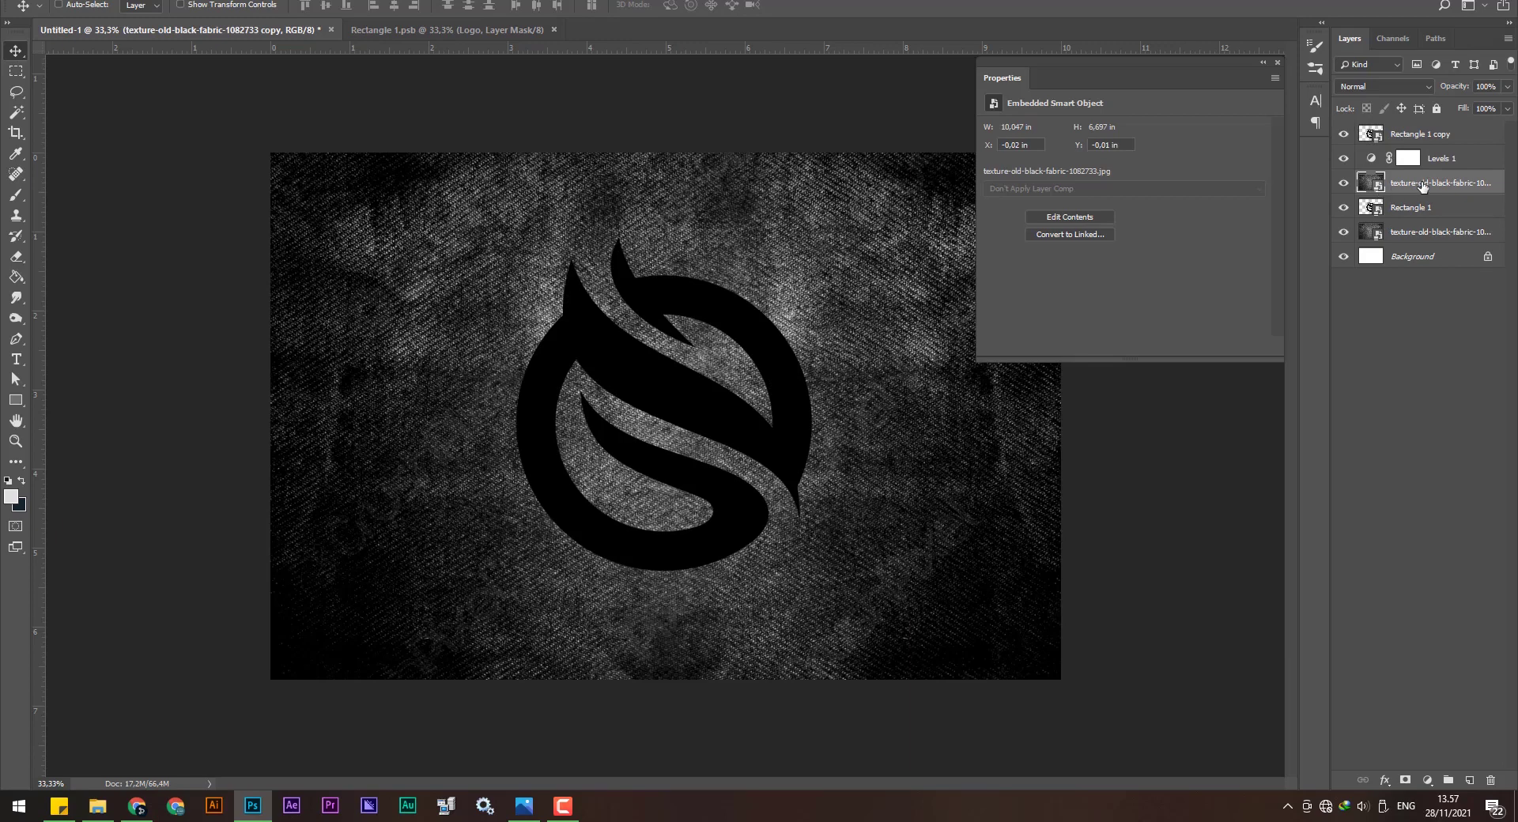
right_click(1421, 187)
left_click(1257, 472)
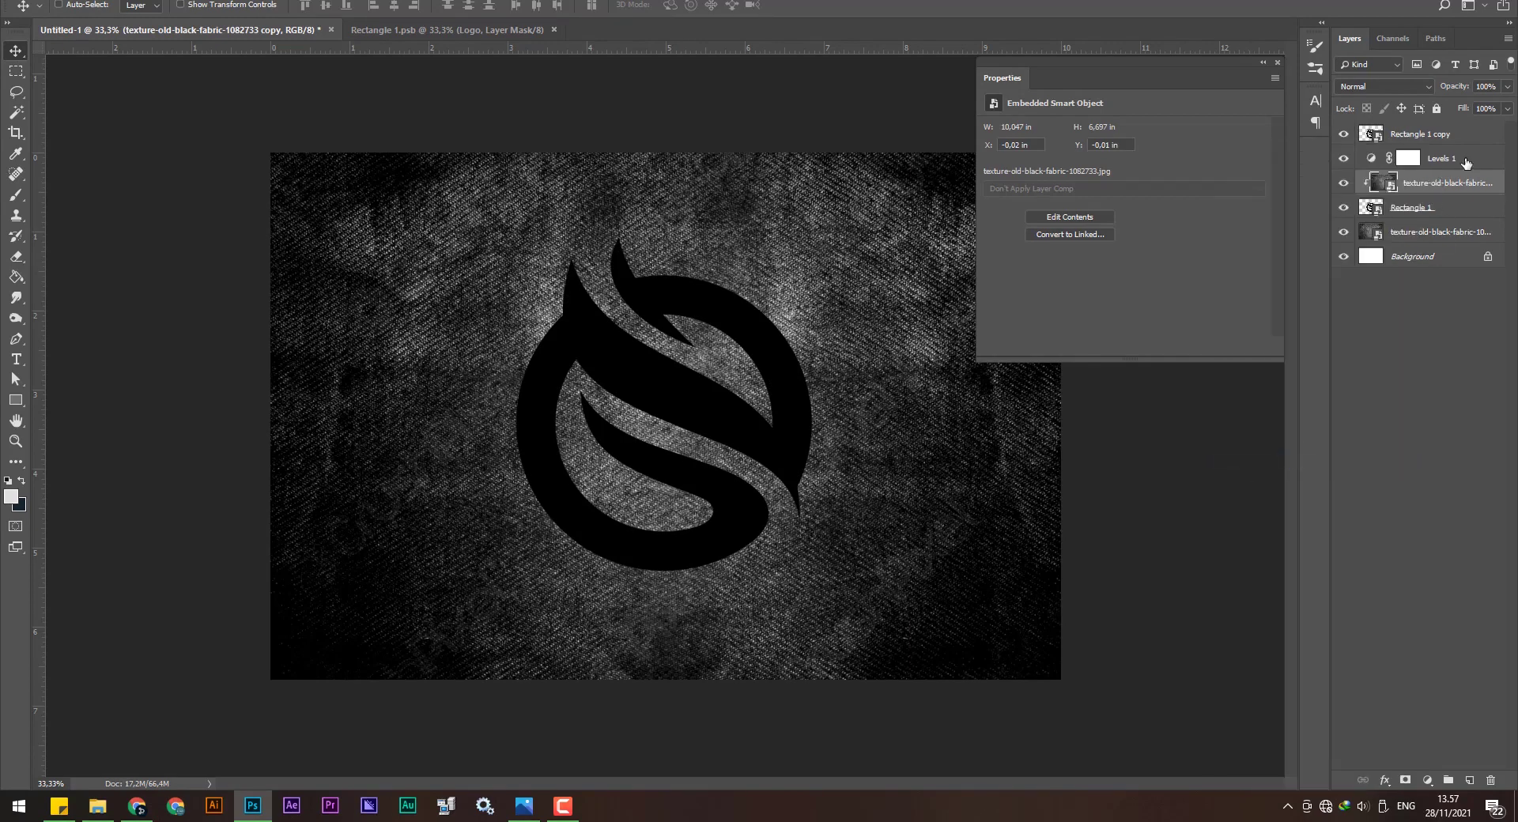
right_click(1467, 162)
left_click(1349, 422)
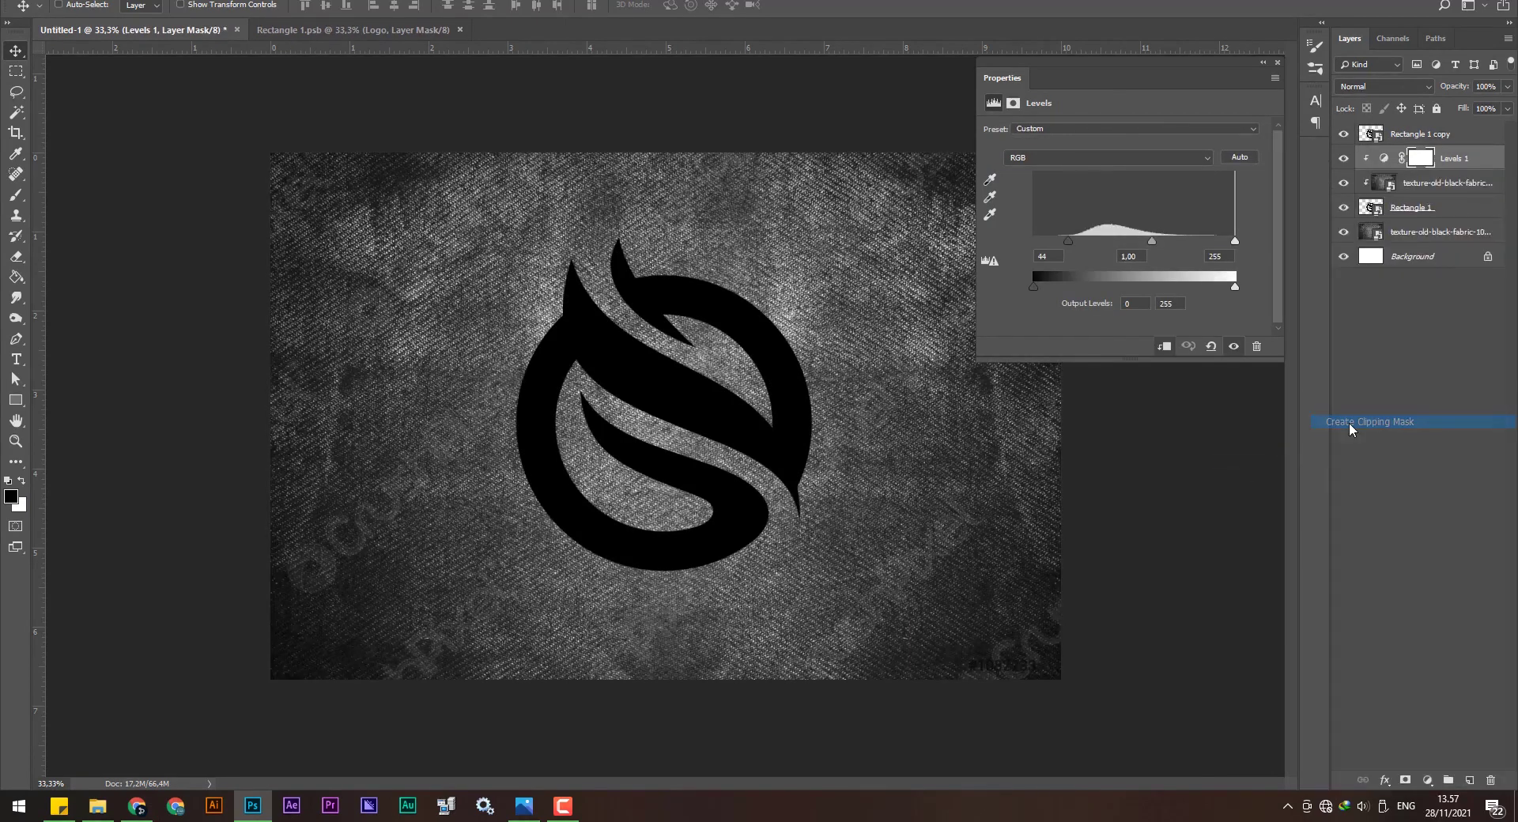
left_click(1359, 419)
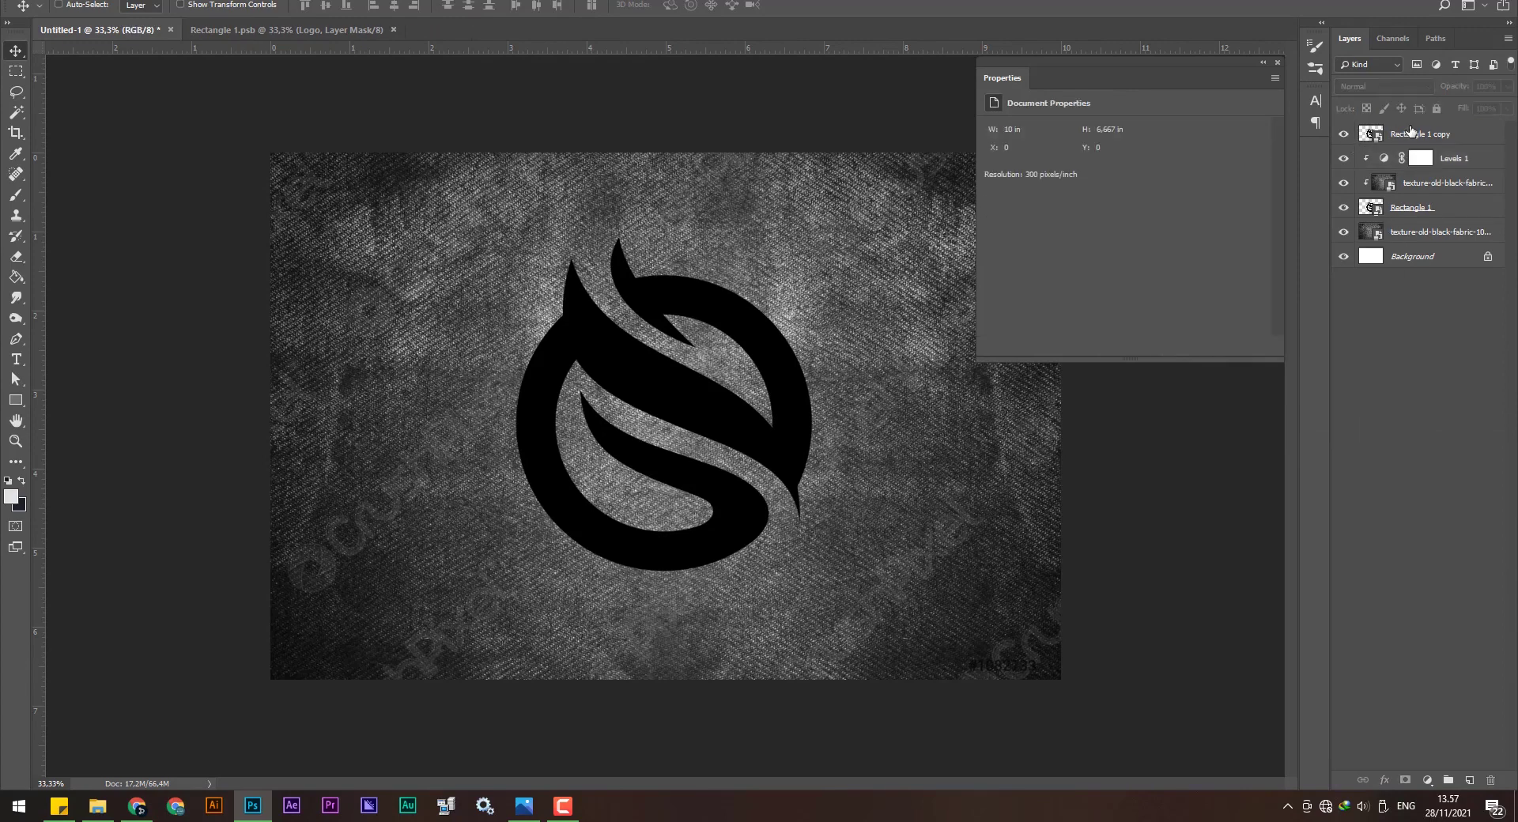
Set the Rectangle 1 copy layer's Fill to 0%.
left_click(1411, 132)
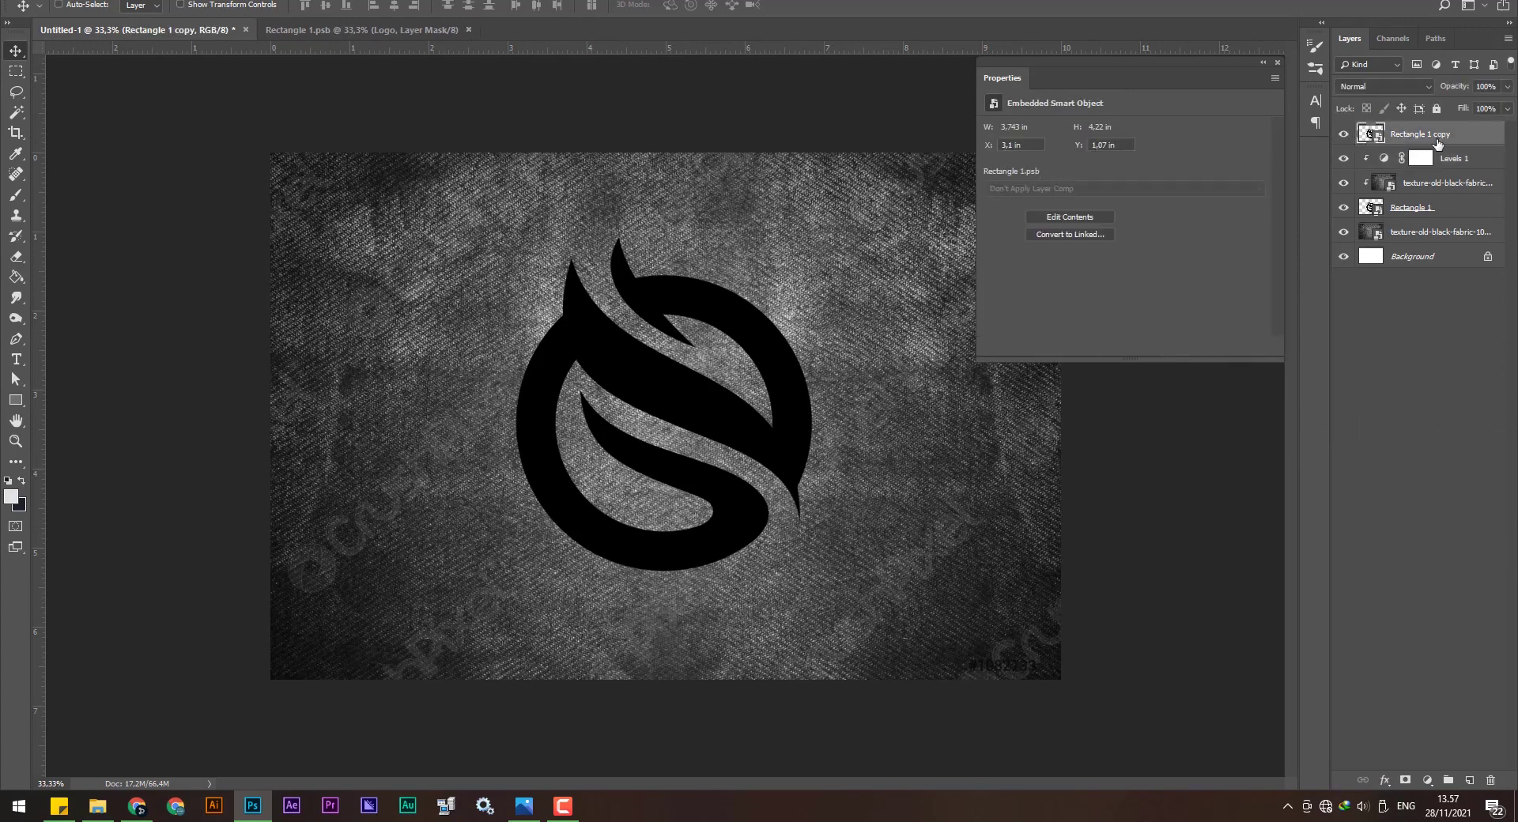
left_click(1343, 135)
left_click(1343, 134)
left_click(1507, 110)
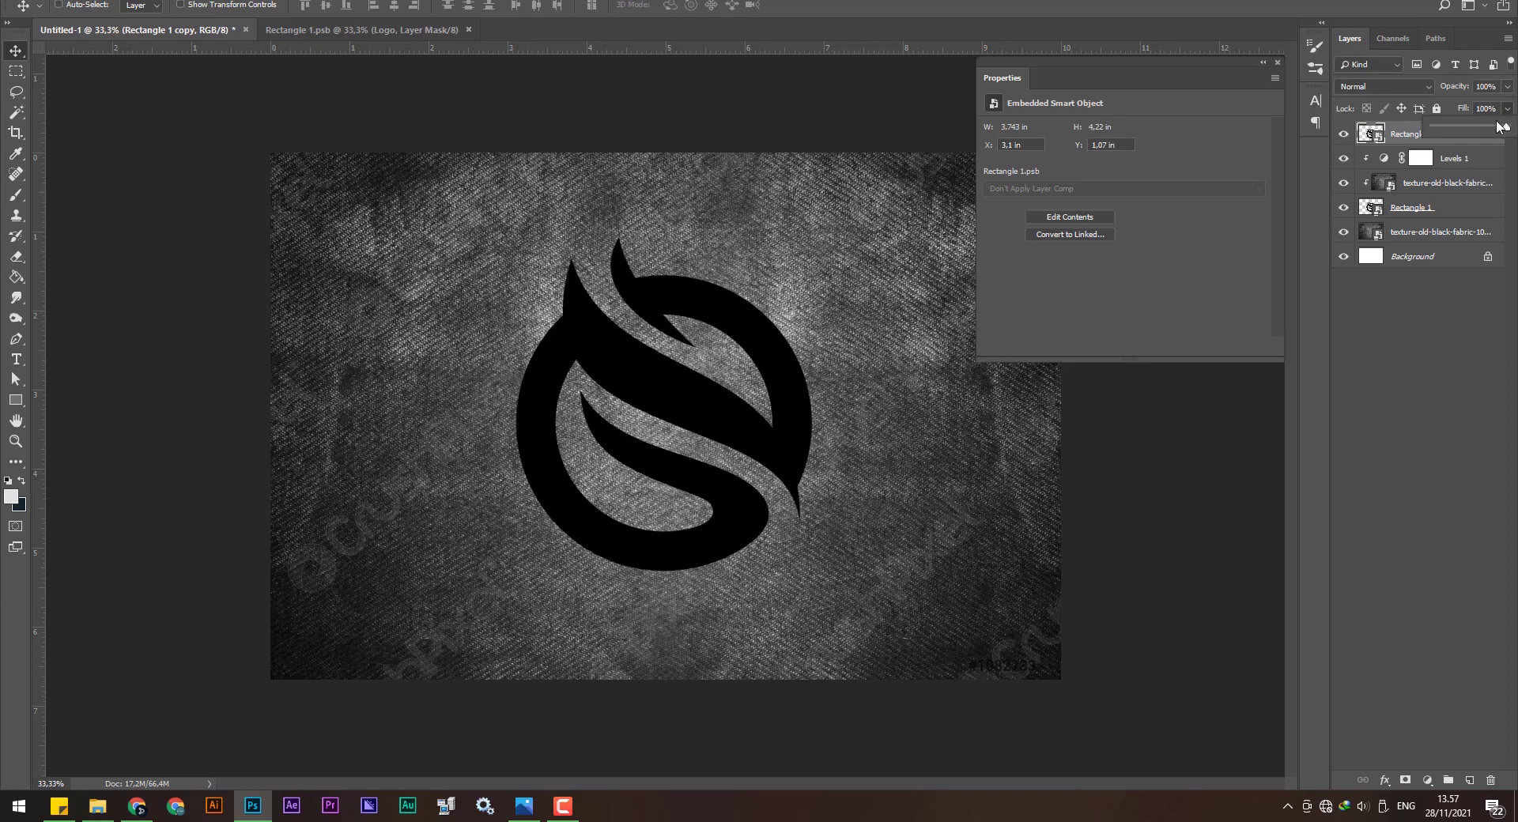
left_click(1506, 111)
left_click(1507, 111)
left_click_drag(1502, 127, 1416, 133)
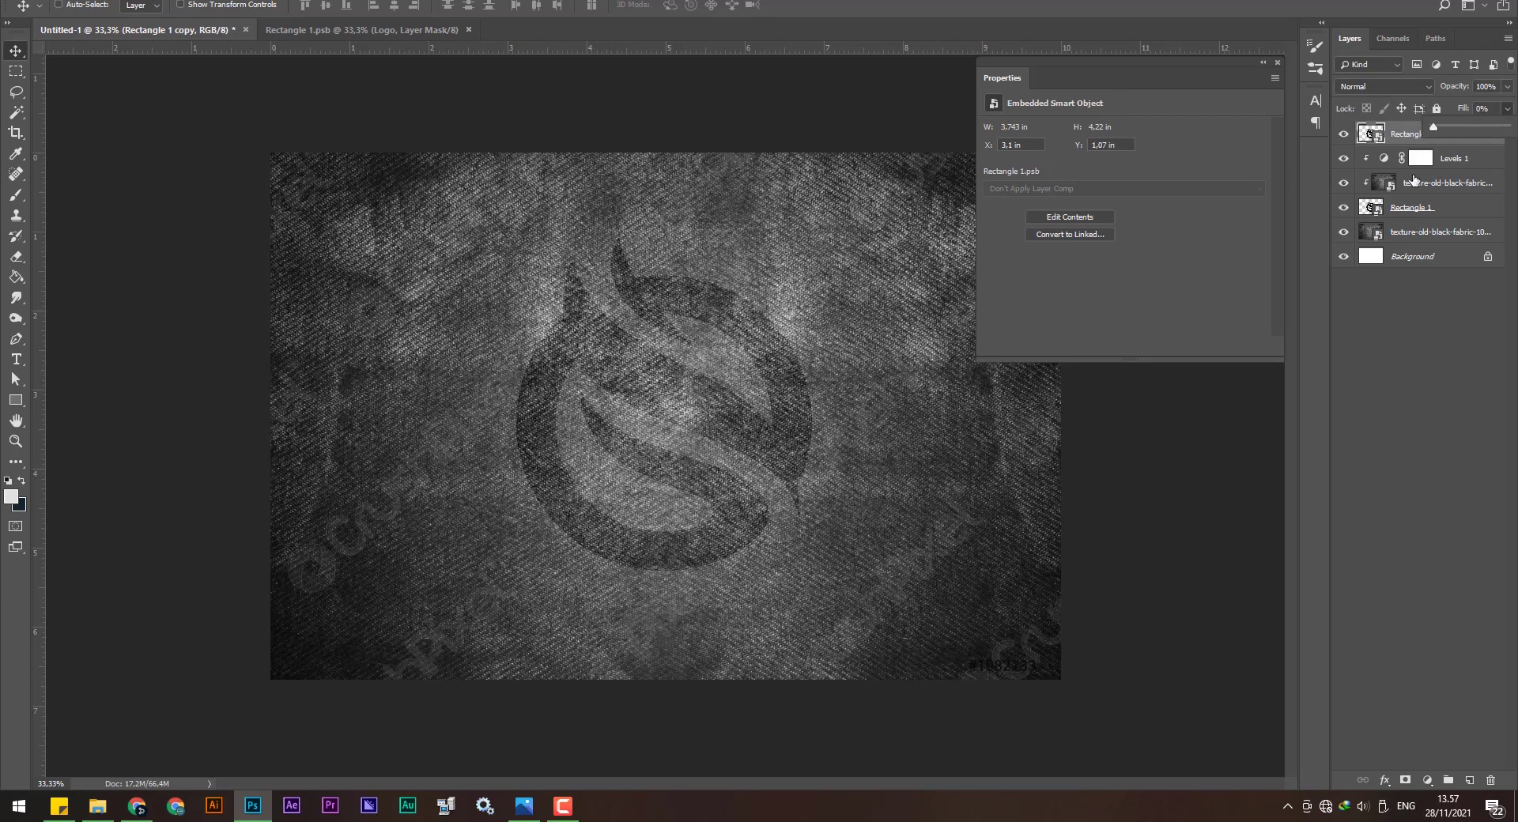
key("Return")
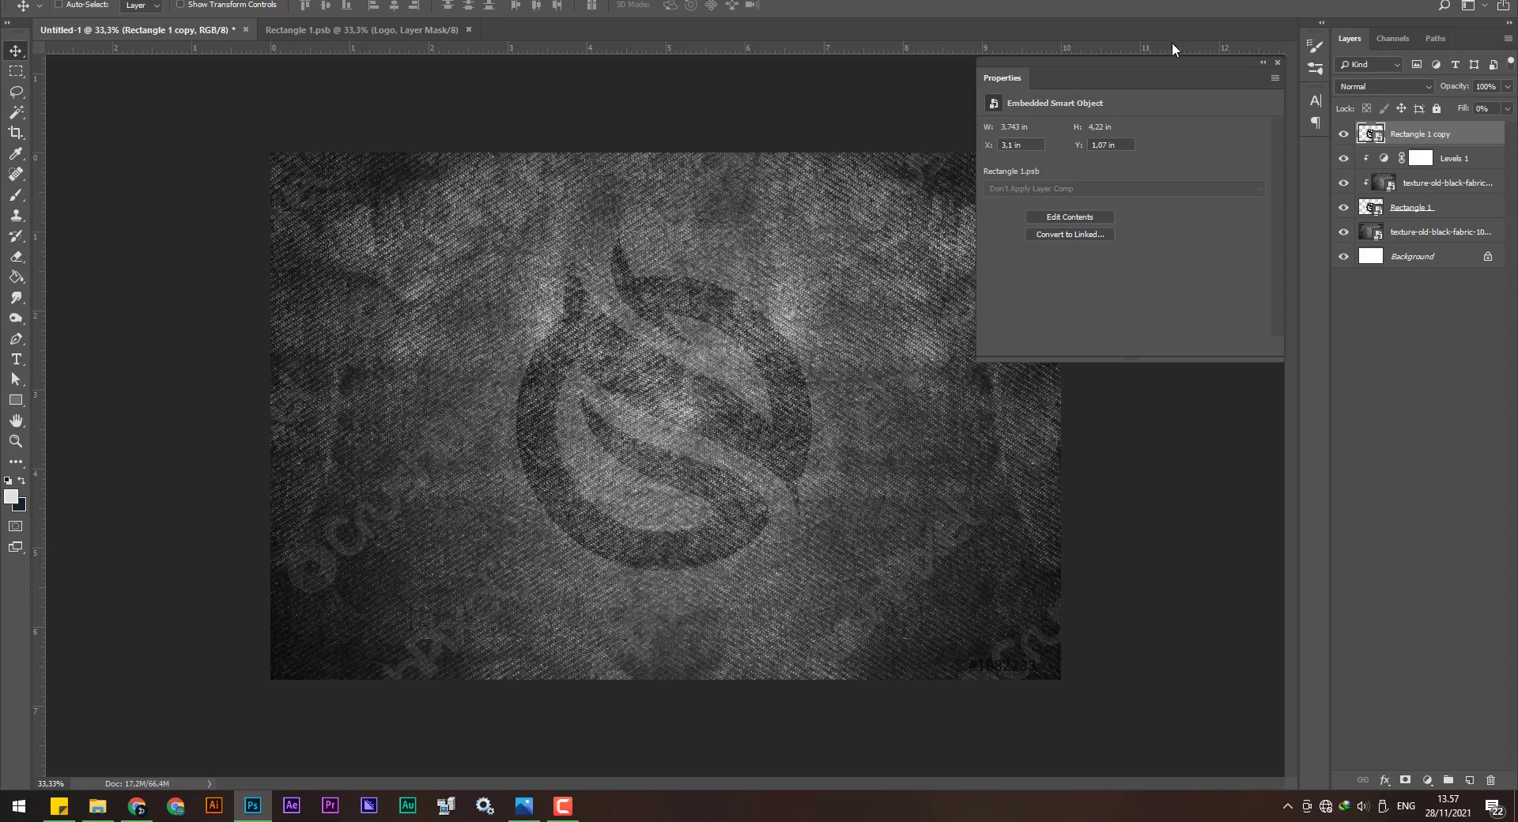
Enable Bevel & Emboss in the Layer Style for Rectangle 1 copy.
right_click(1416, 133)
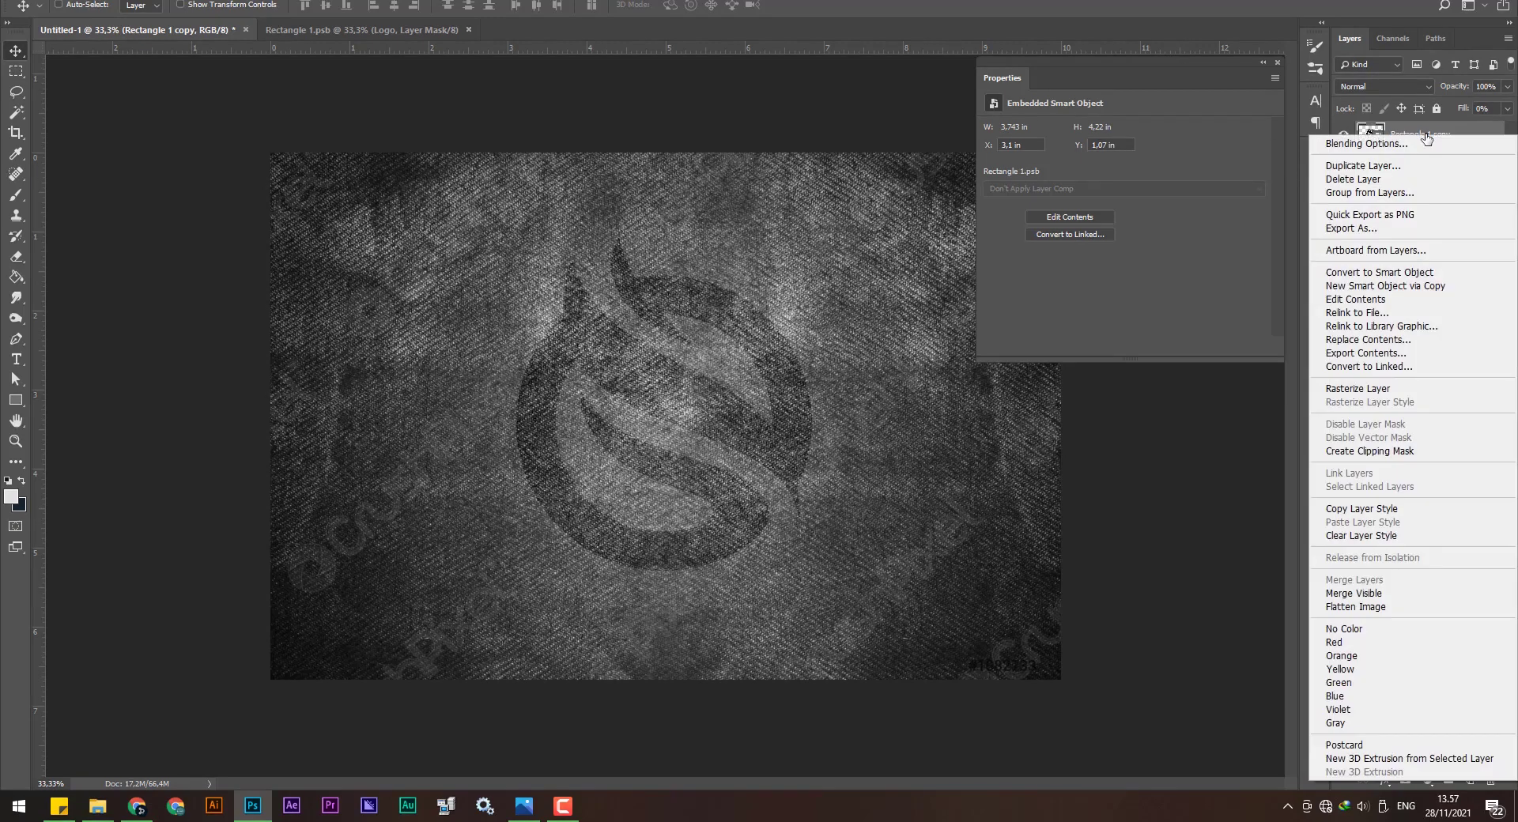
left_click(1418, 145)
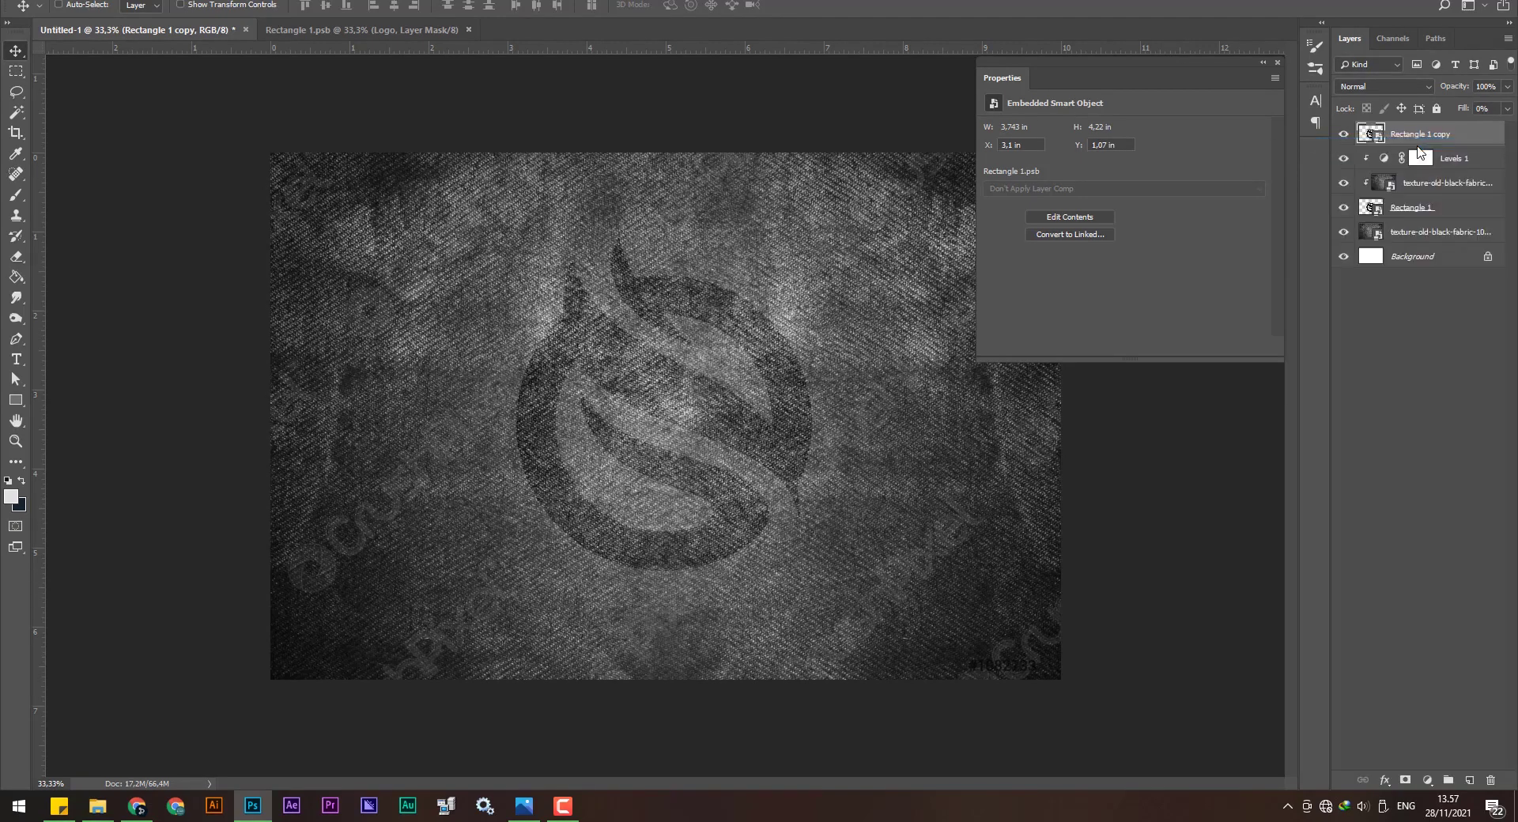
left_click_drag(1054, 212, 1080, 183)
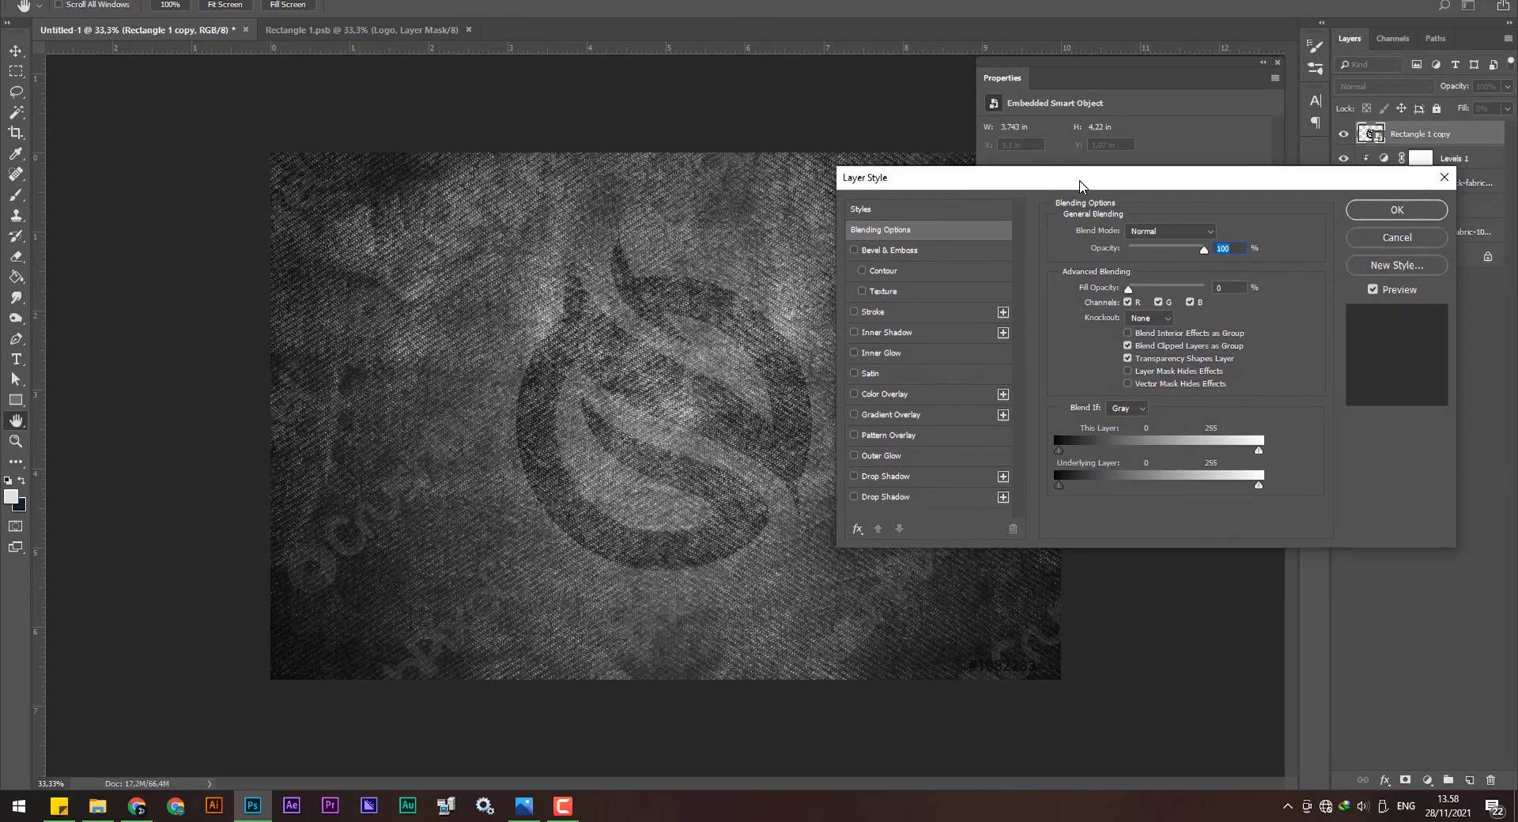
left_click(864, 250)
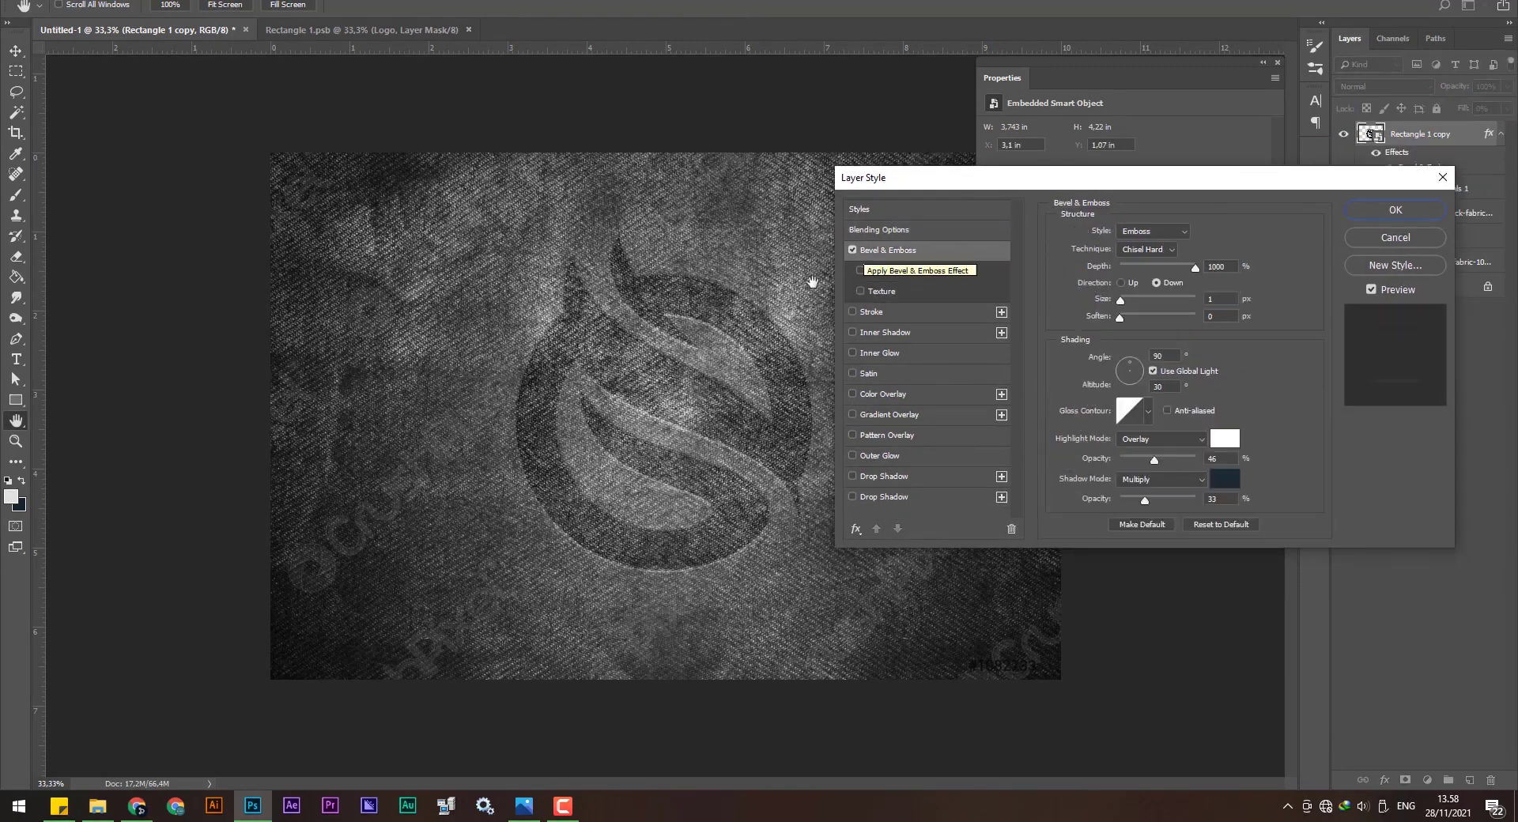
Try Inner and Outer Bevel, settling on Emboss style with Chisel Hard technique.
left_click(1149, 233)
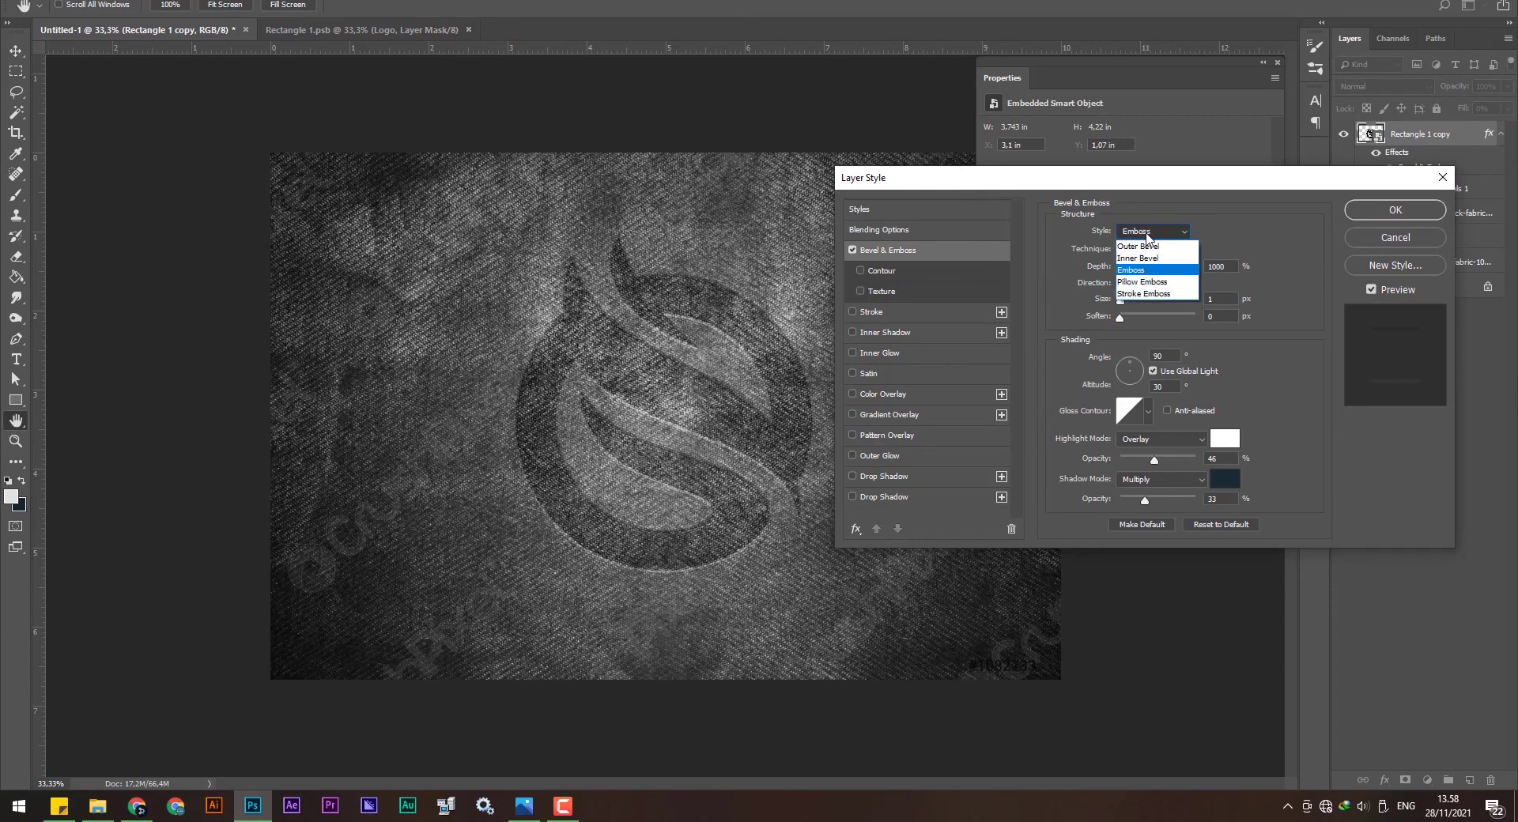
left_click(1136, 271)
left_click(1146, 249)
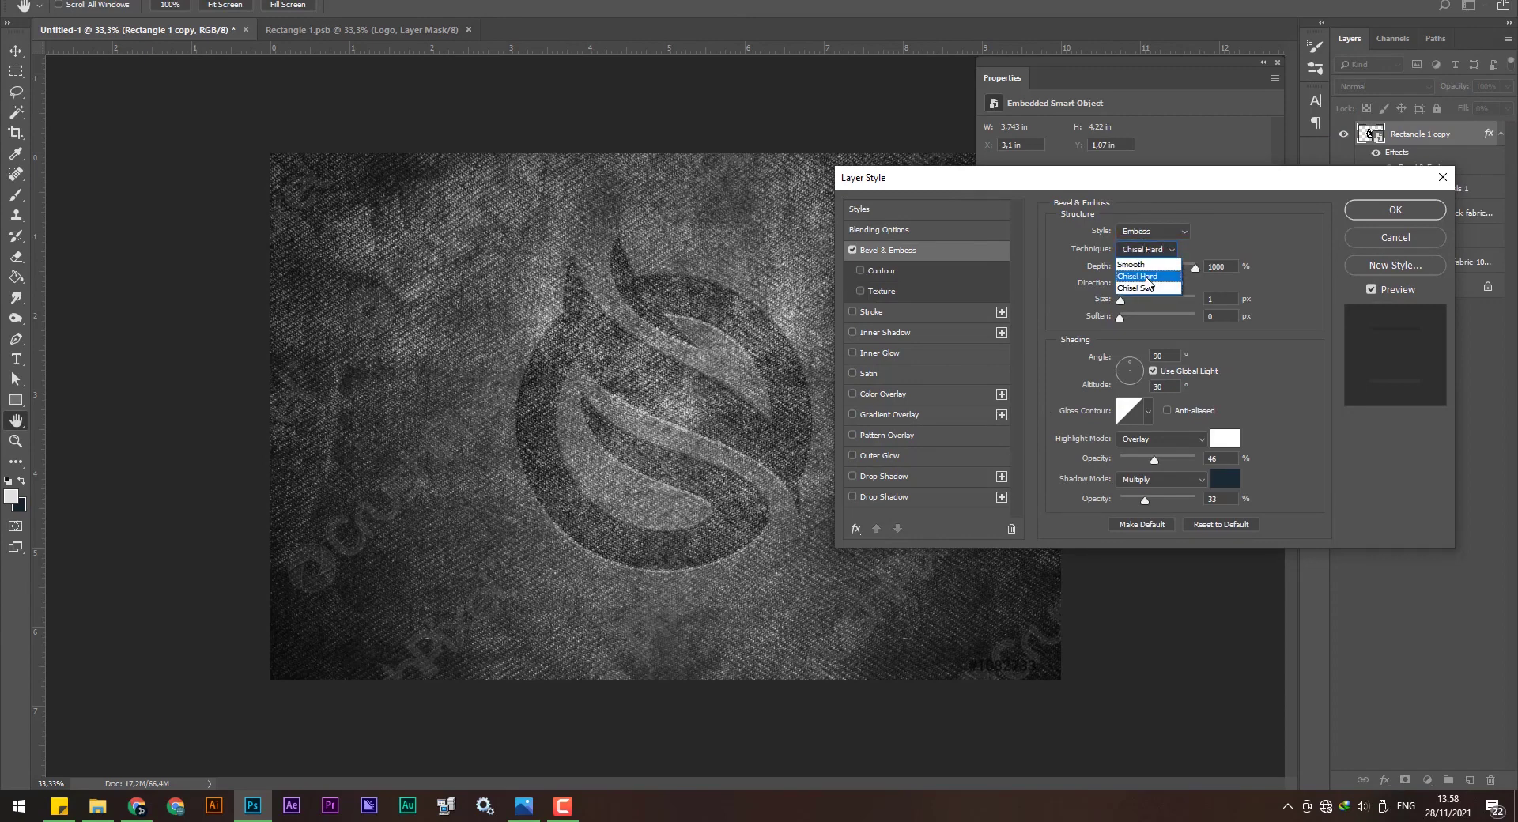
left_click(1147, 278)
left_click(1147, 233)
left_click(1155, 263)
left_click(1140, 233)
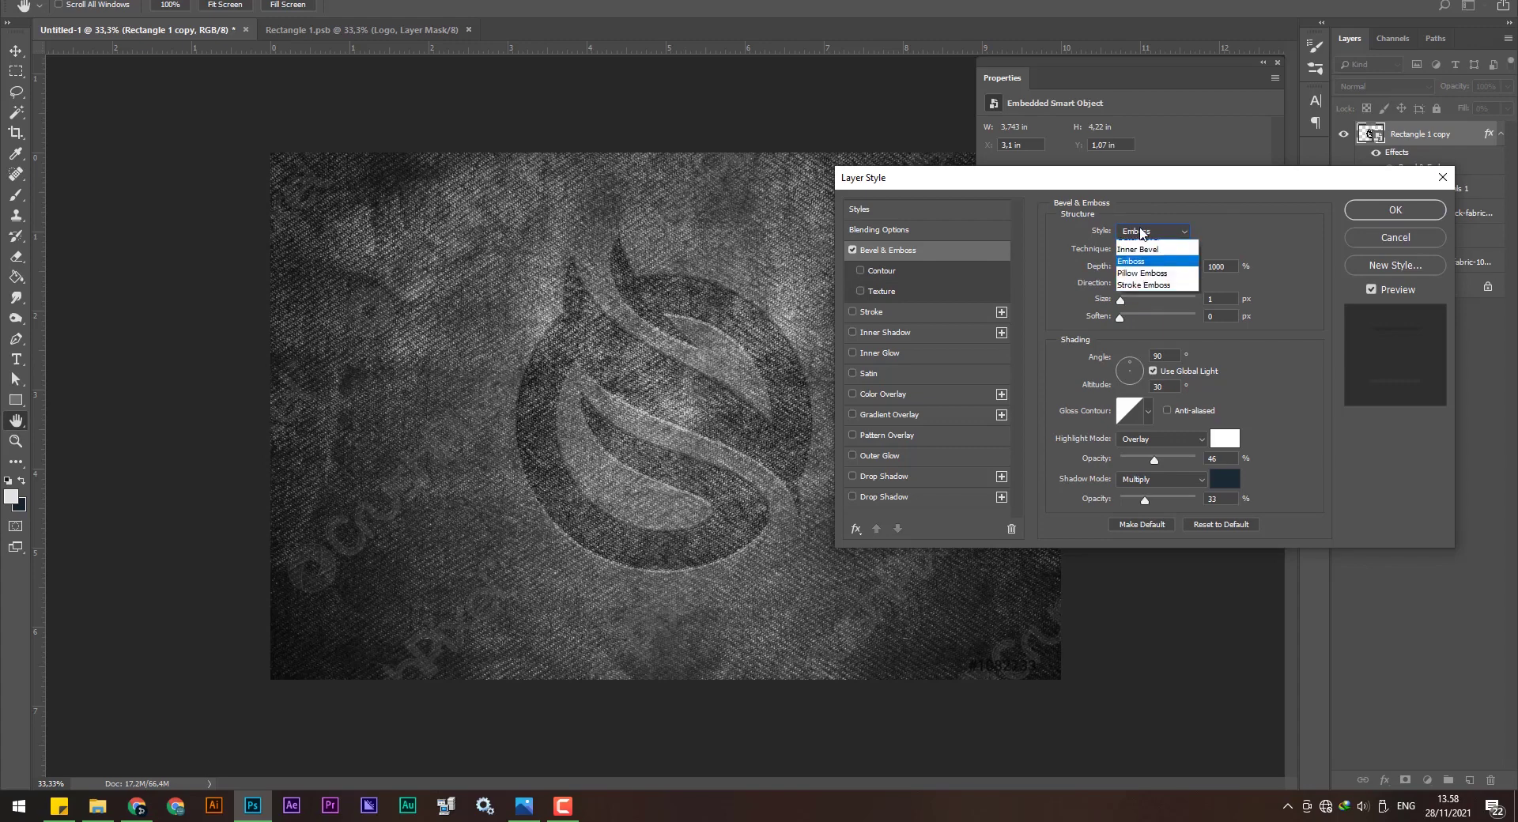
left_click(1142, 249)
left_click(1144, 231)
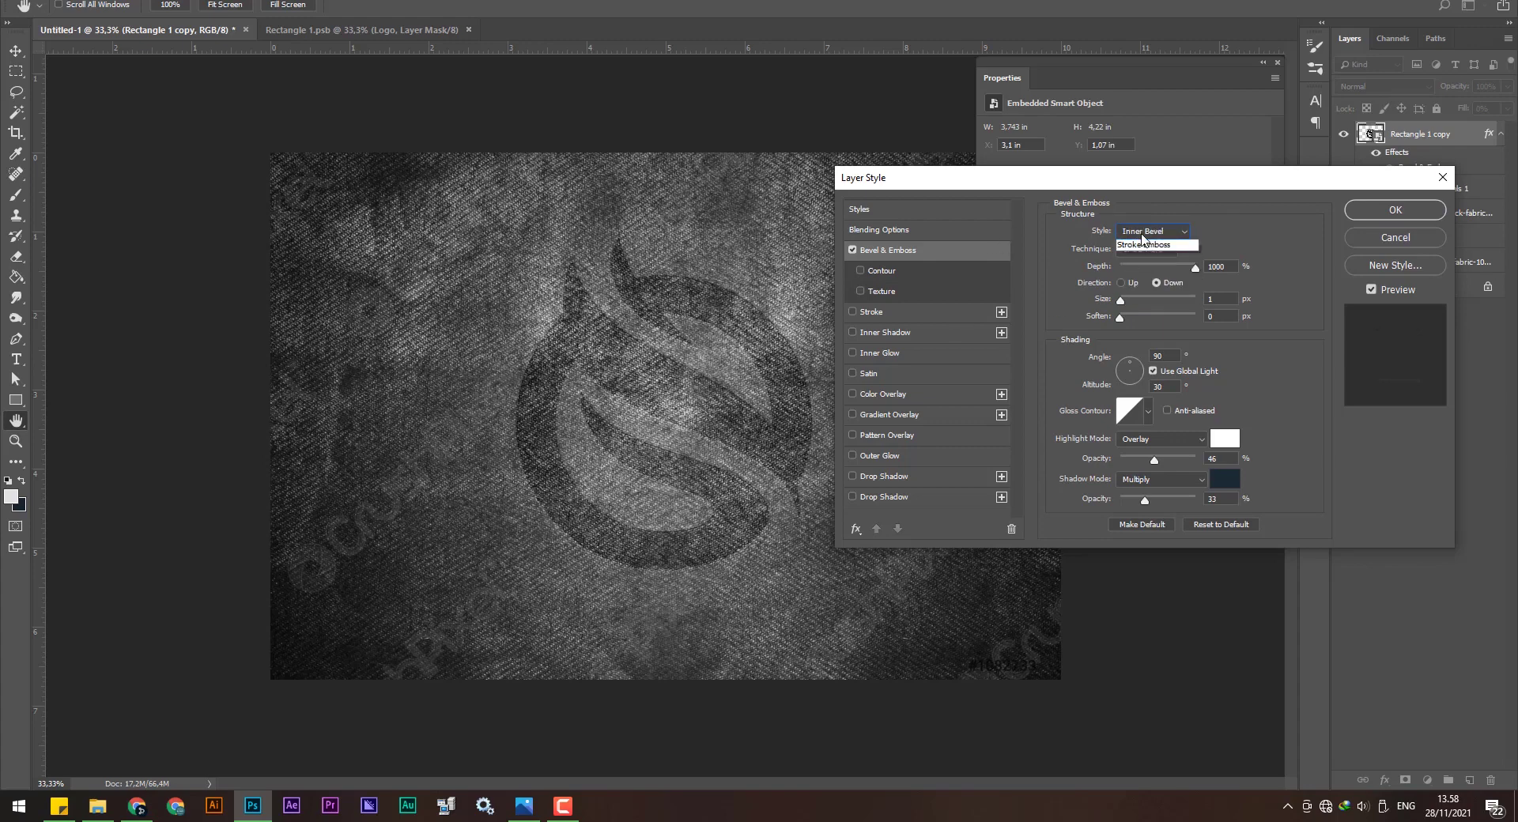
left_click(1143, 234)
left_click(1142, 232)
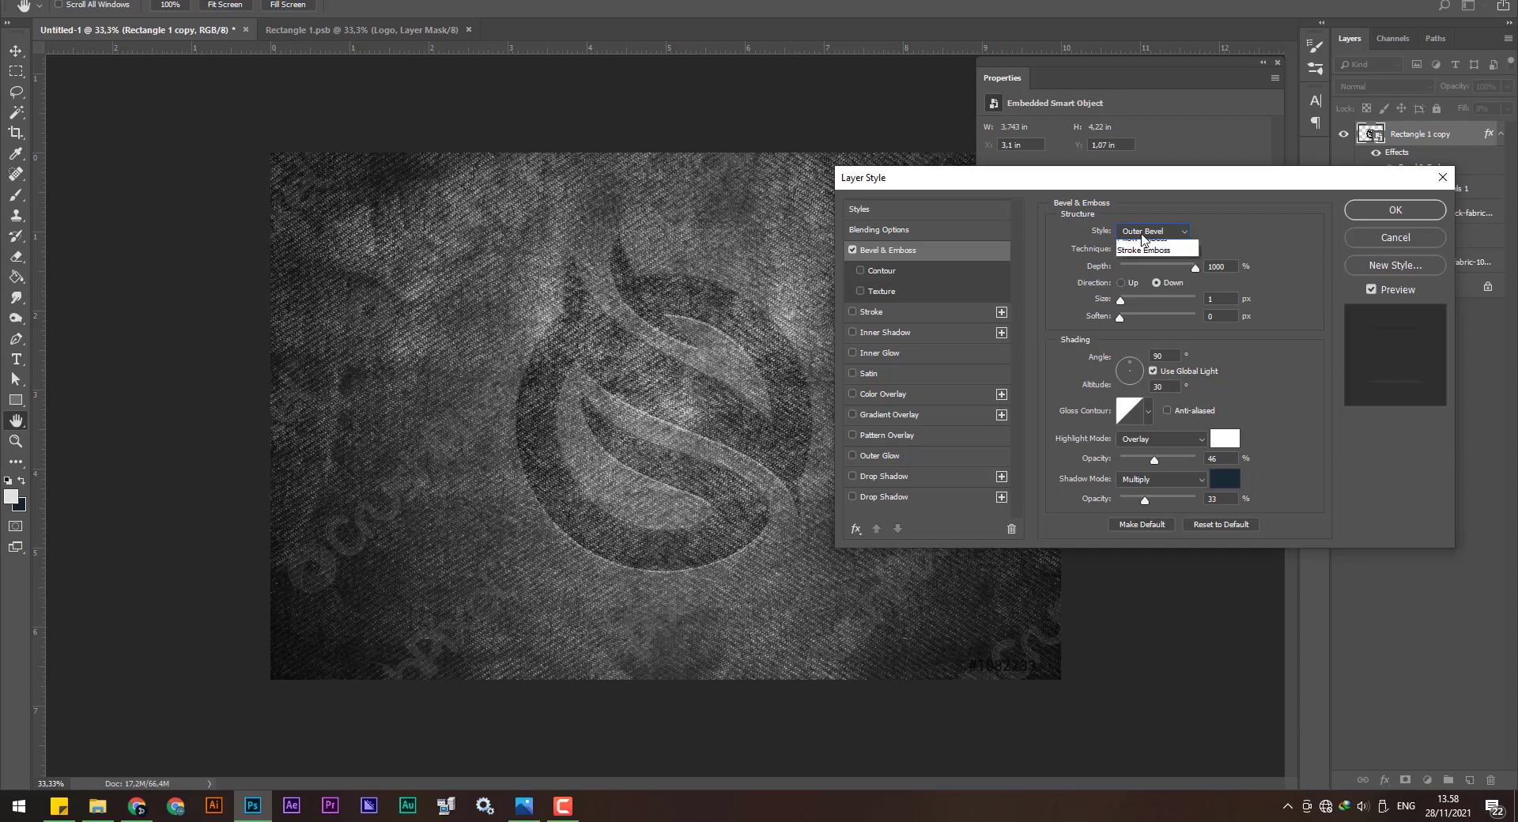
left_click(1141, 261)
Adjust the emboss depth and set Size to 1 and Soften to 0.
mouse_move(1193, 267)
left_mouse_down()
mouse_move(1163, 268)
mouse_move(1225, 283)
left_mouse_up()
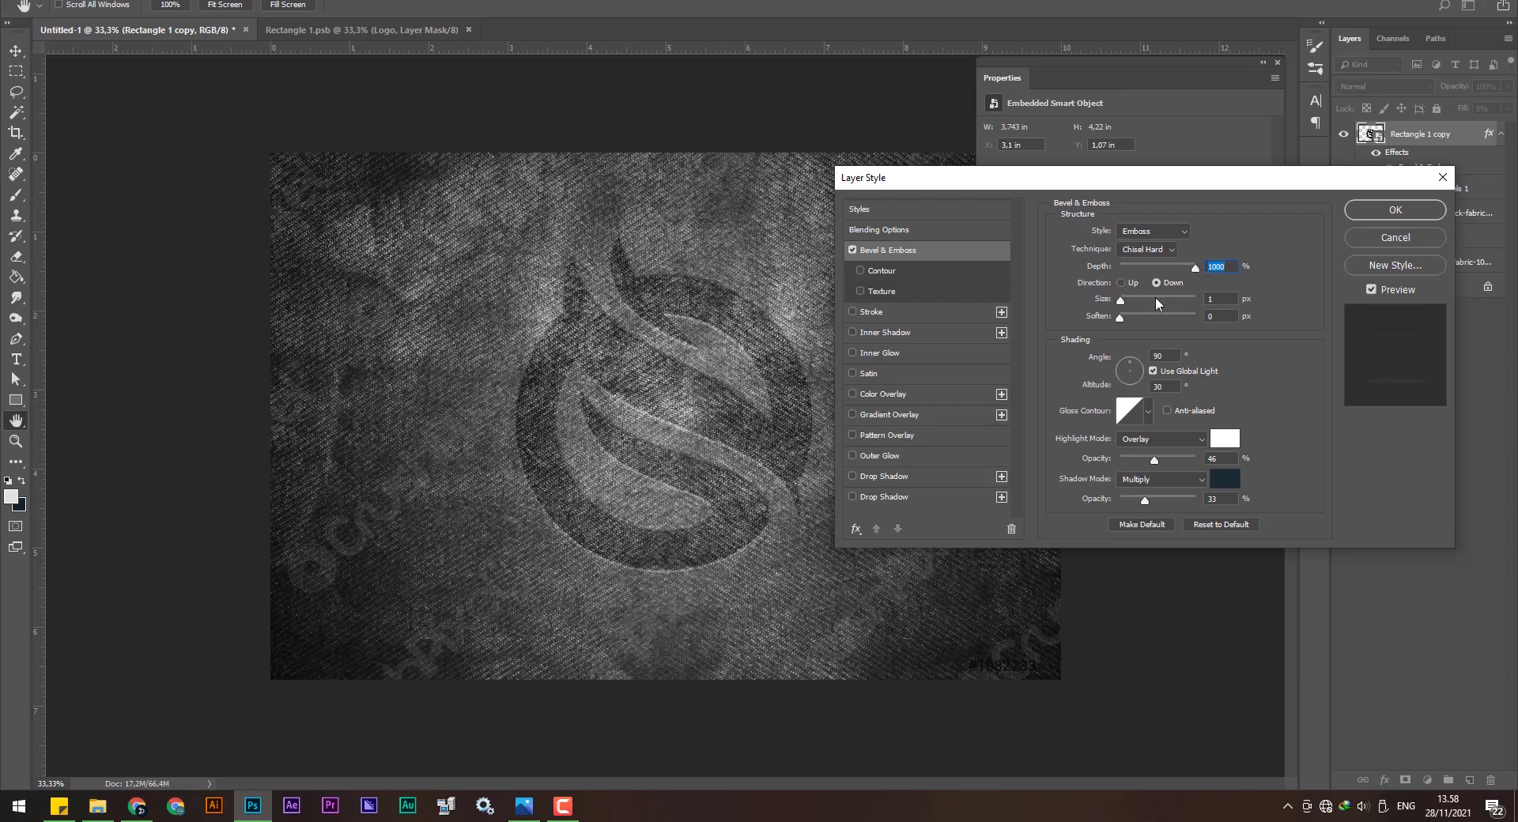
mouse_move(1120, 301)
left_mouse_down()
mouse_move(1150, 303)
mouse_move(1126, 316)
mouse_move(1197, 319)
mouse_move(1117, 321)
left_mouse_up()
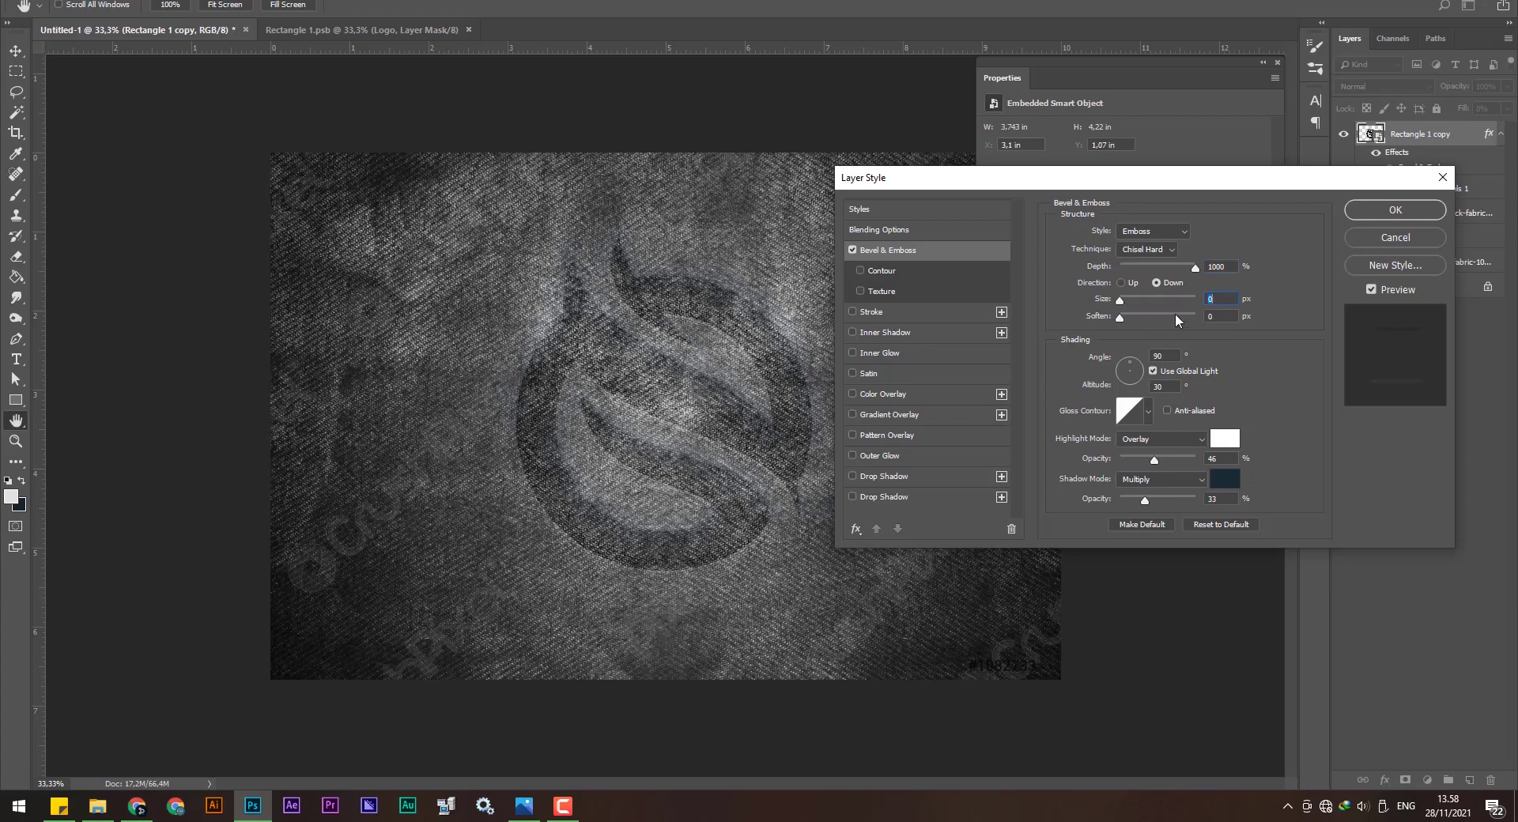
type("1")
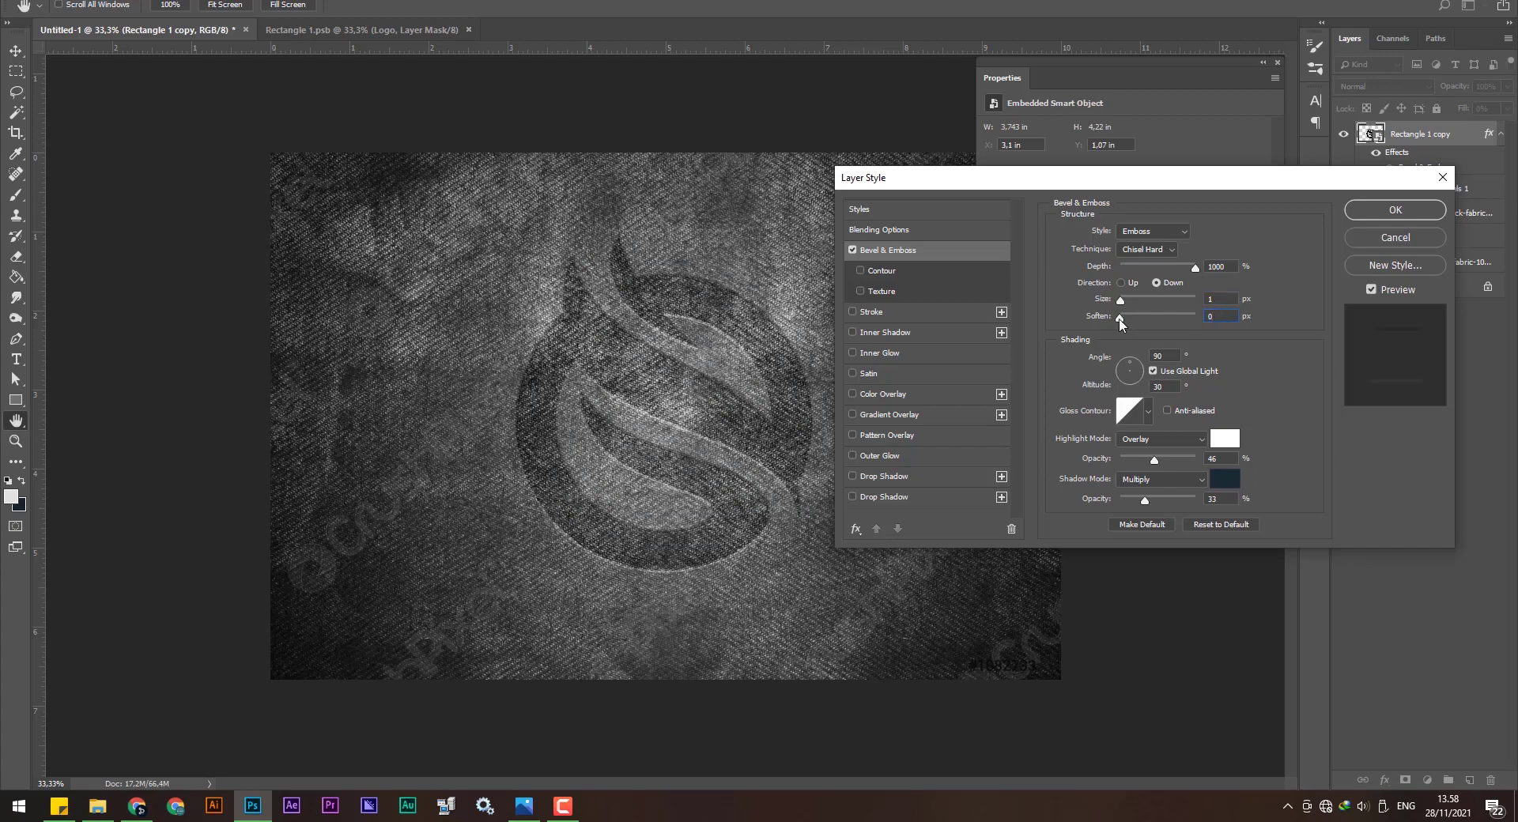
mouse_move(1185, 318)
left_mouse_down()
mouse_move(1119, 325)
mouse_move(1178, 323)
mouse_move(1151, 323)
left_mouse_up()
Keep the highlight blend mode on Overlay and raise its opacity to 64%.
left_click(1147, 438)
left_click(1146, 437)
left_click(1146, 438)
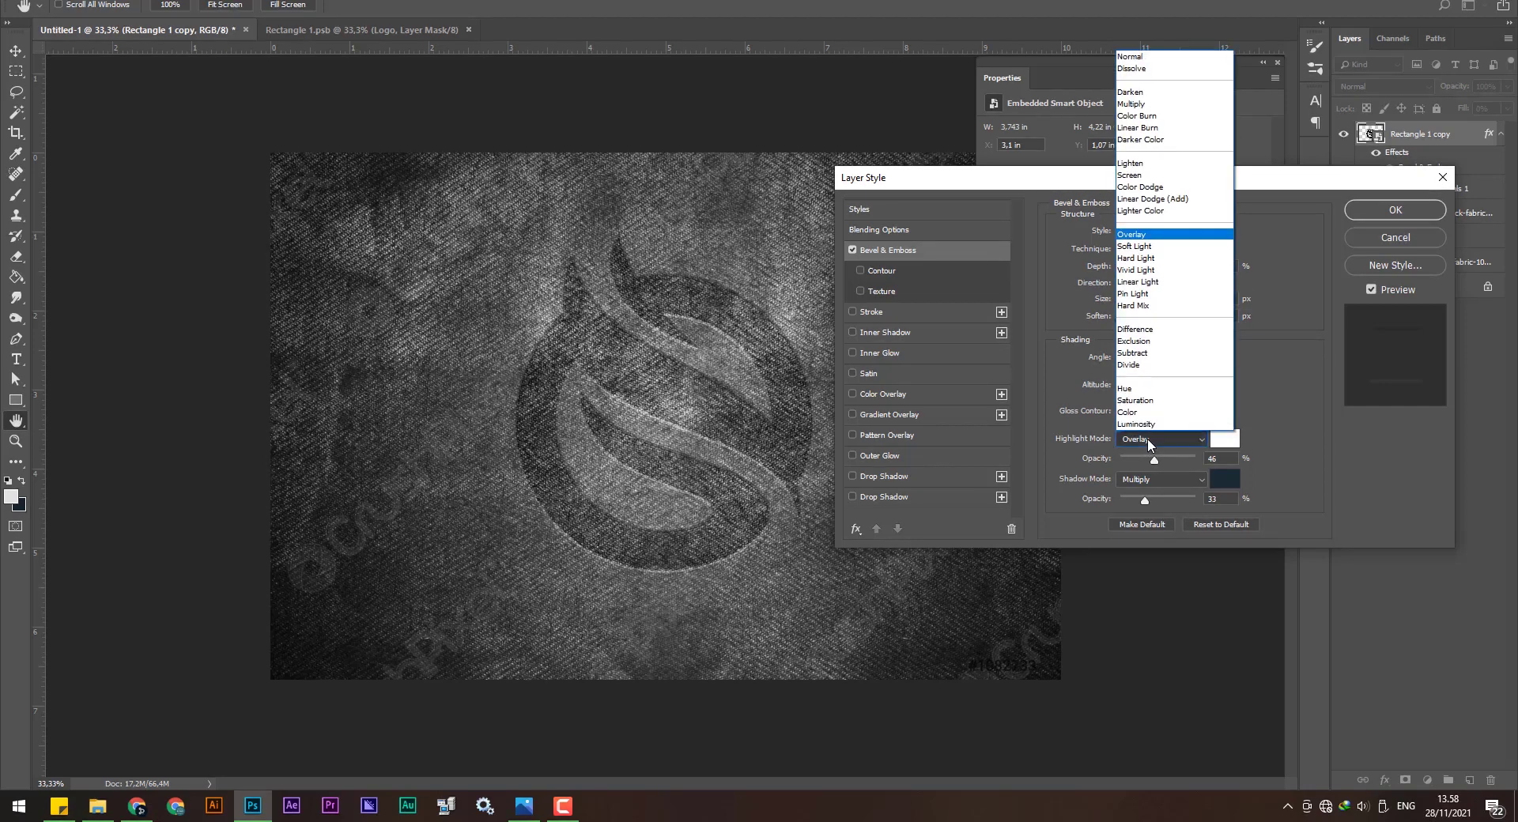
left_click(1146, 438)
left_click(1146, 437)
left_click(1146, 438)
left_click(1146, 438)
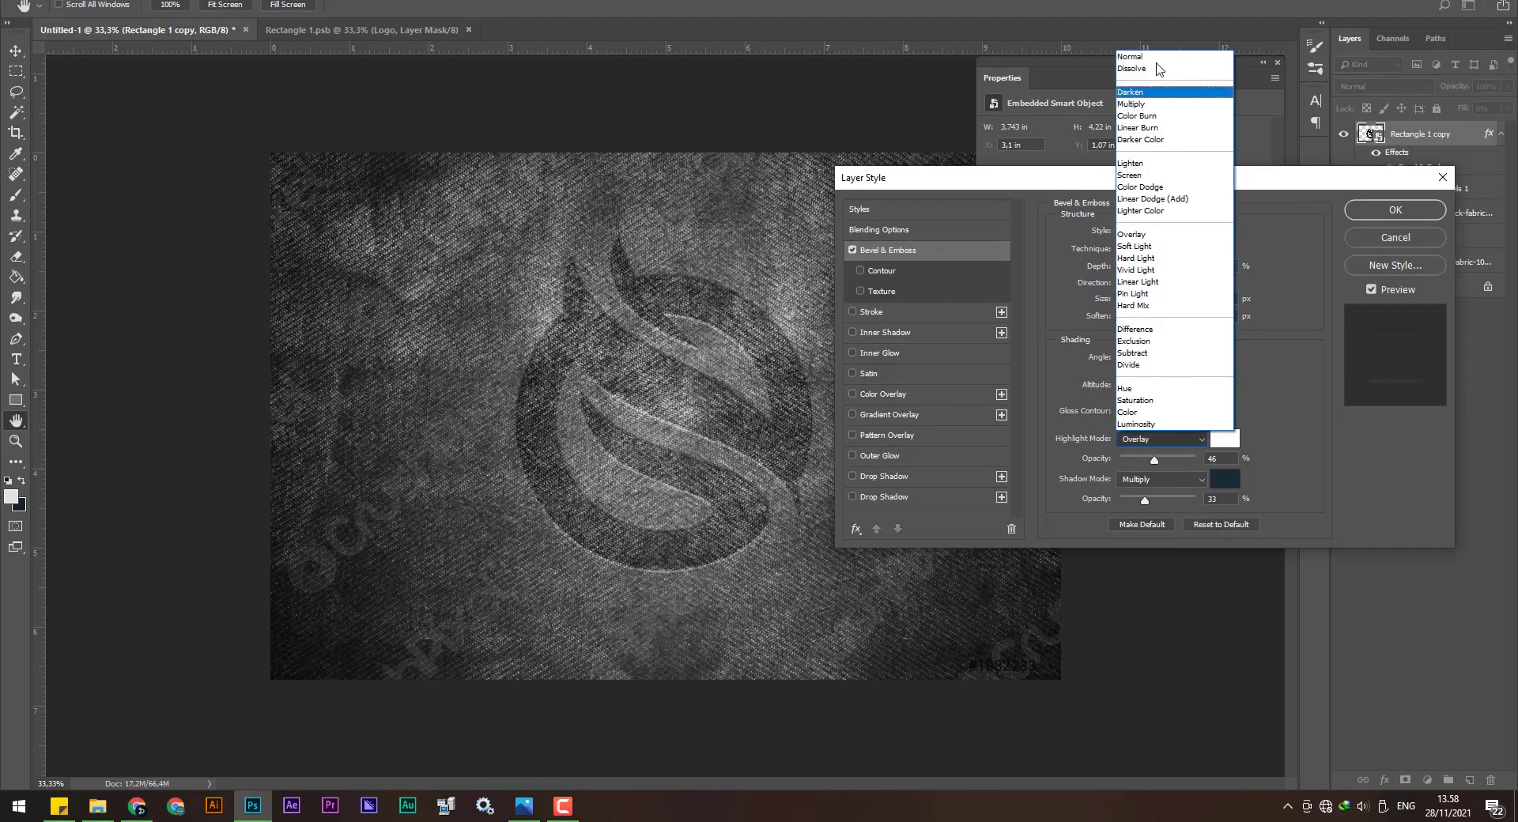
left_click(1152, 60)
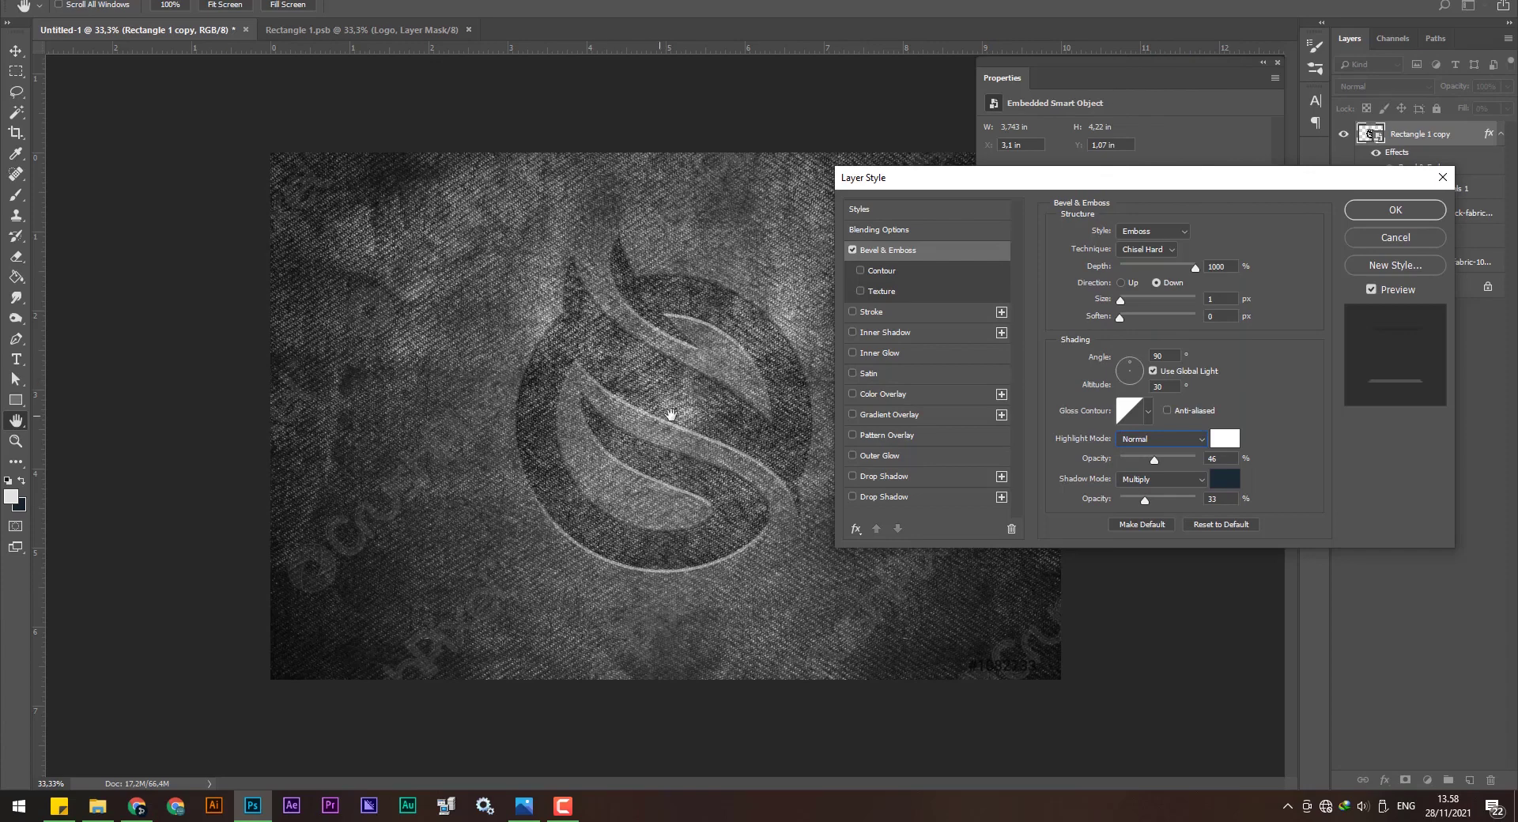
left_click(1135, 438)
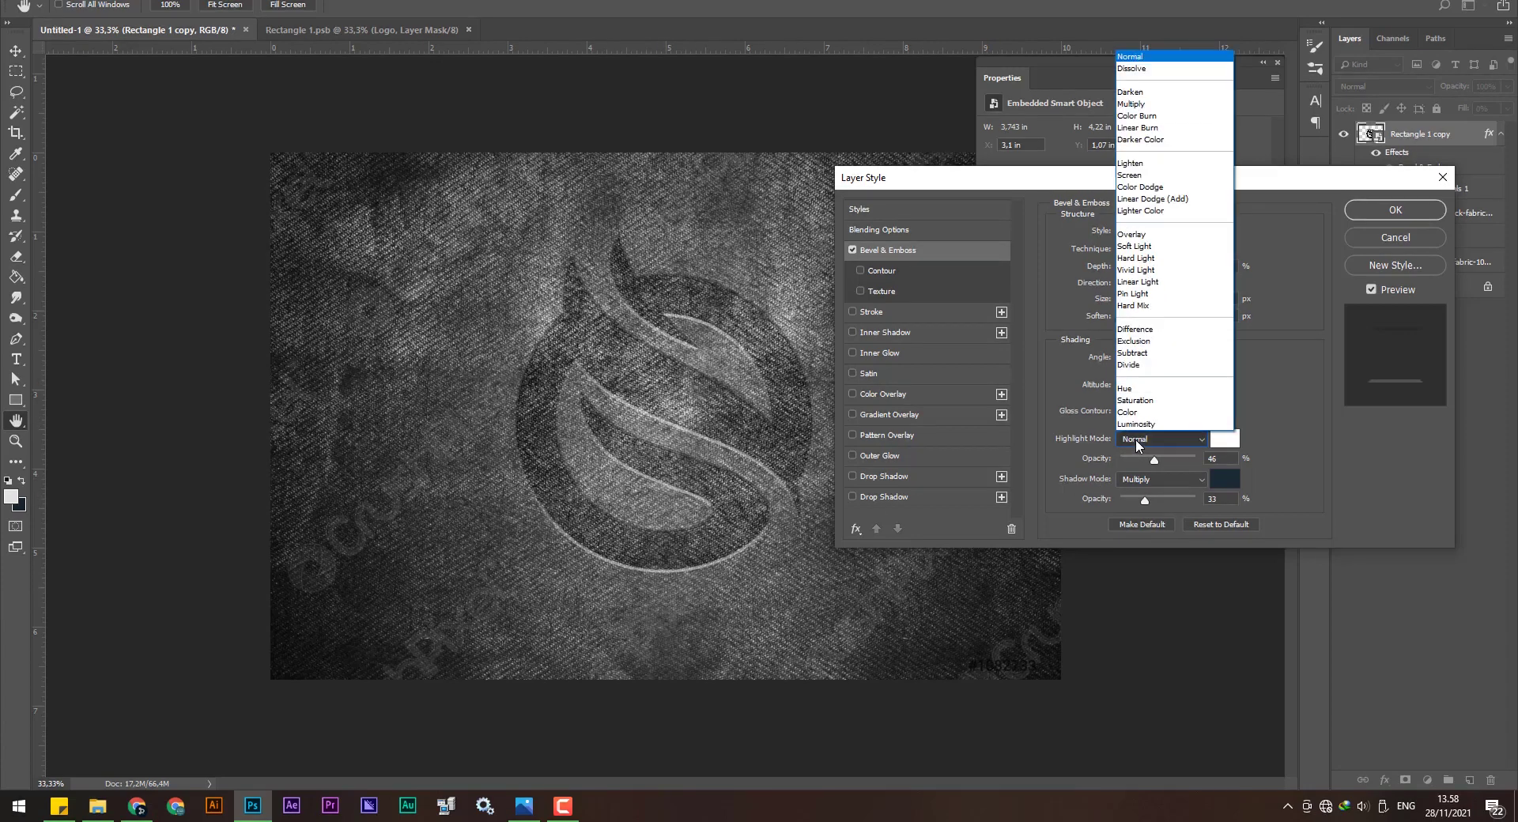
left_click(1138, 236)
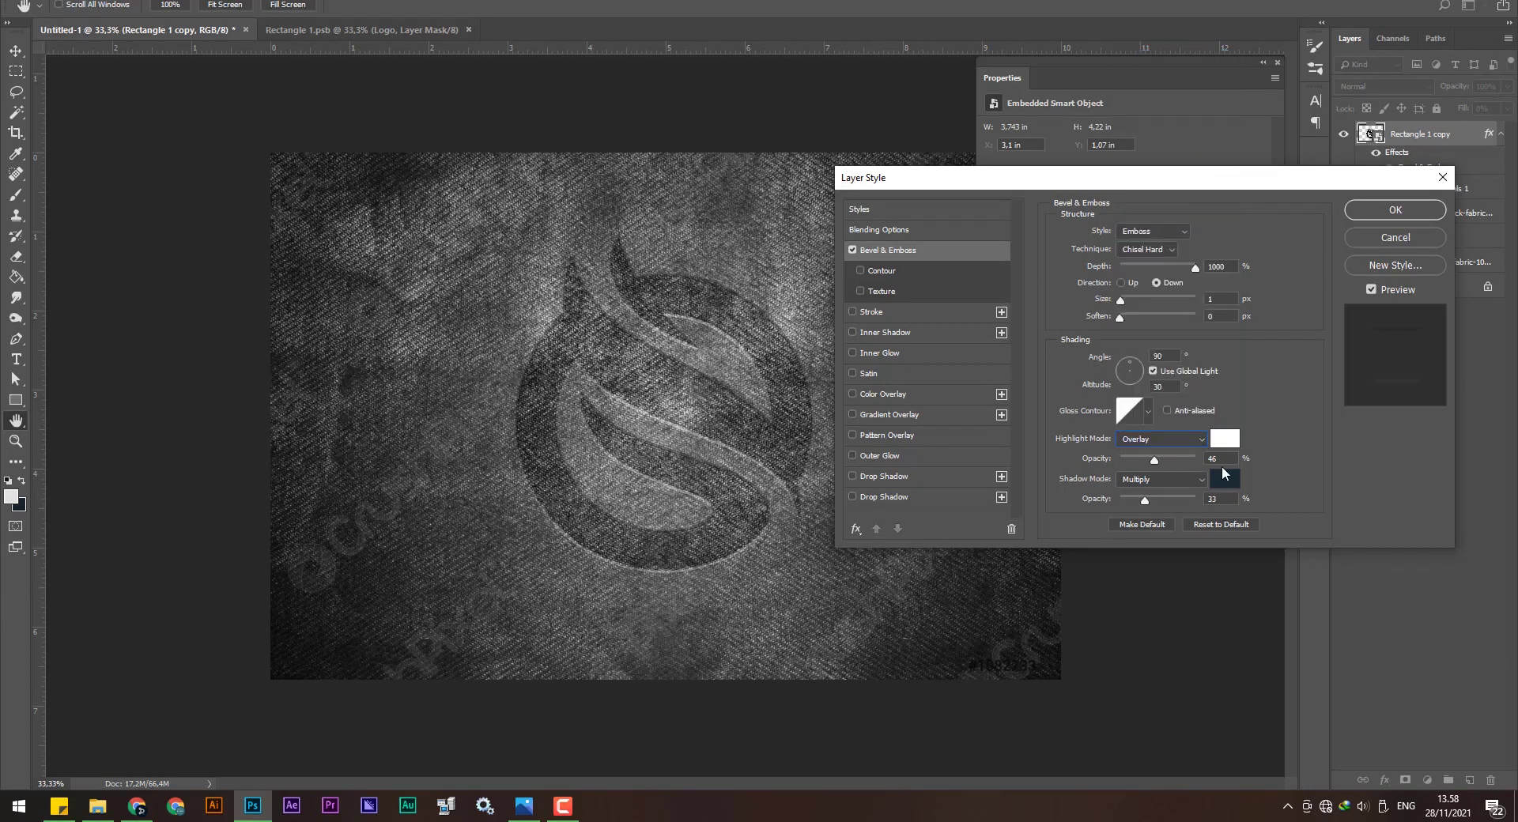
mouse_move(1154, 465)
left_mouse_down()
mouse_move(1197, 473)
mouse_move(1176, 468)
left_mouse_up()
Set the shadow to Multiply at 60% opacity and enable Inner Shadow.
left_click(1148, 478)
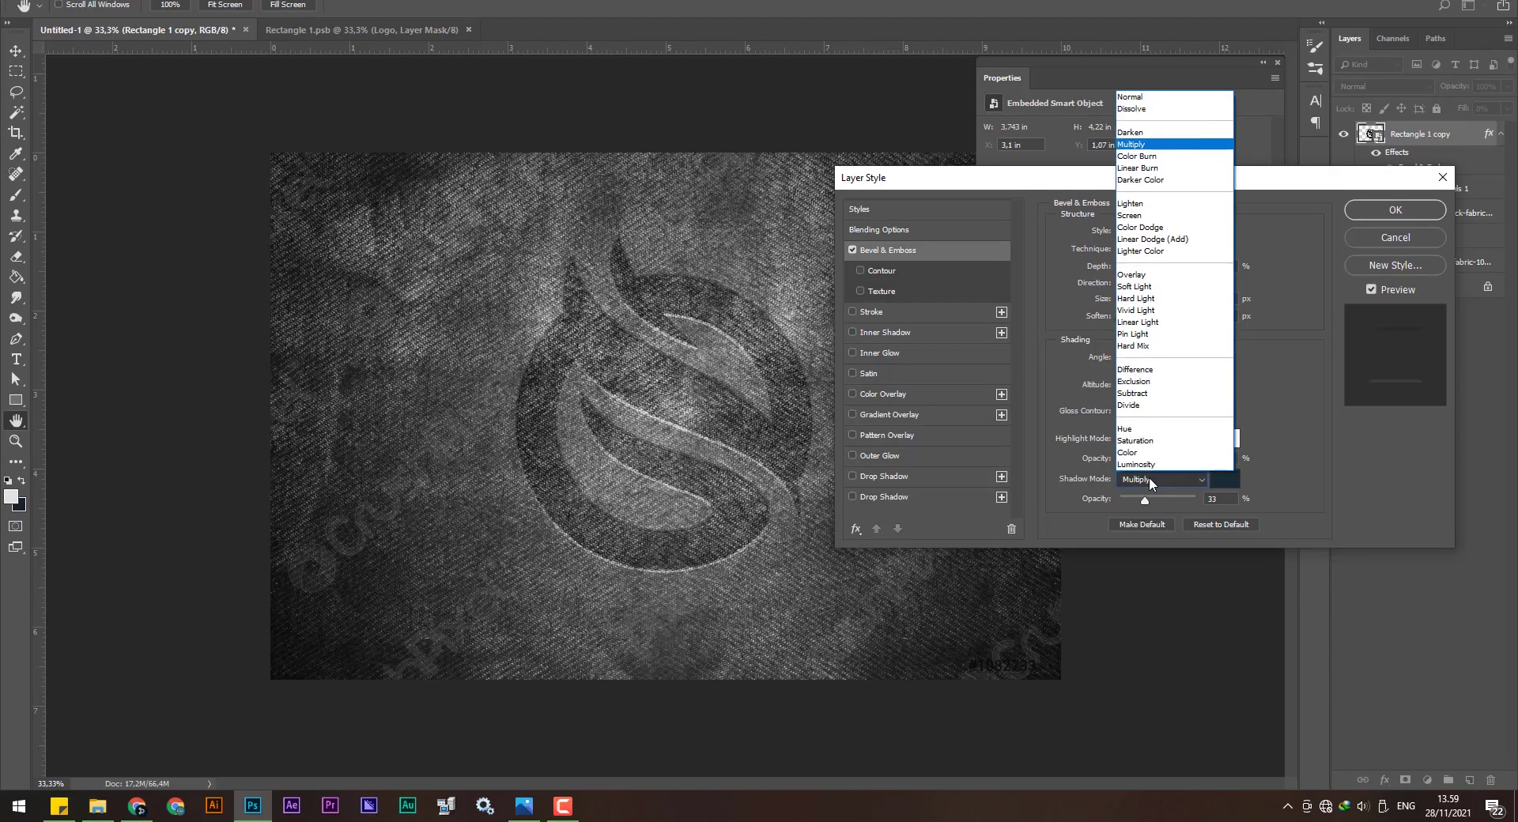
left_click(1140, 97)
type("100")
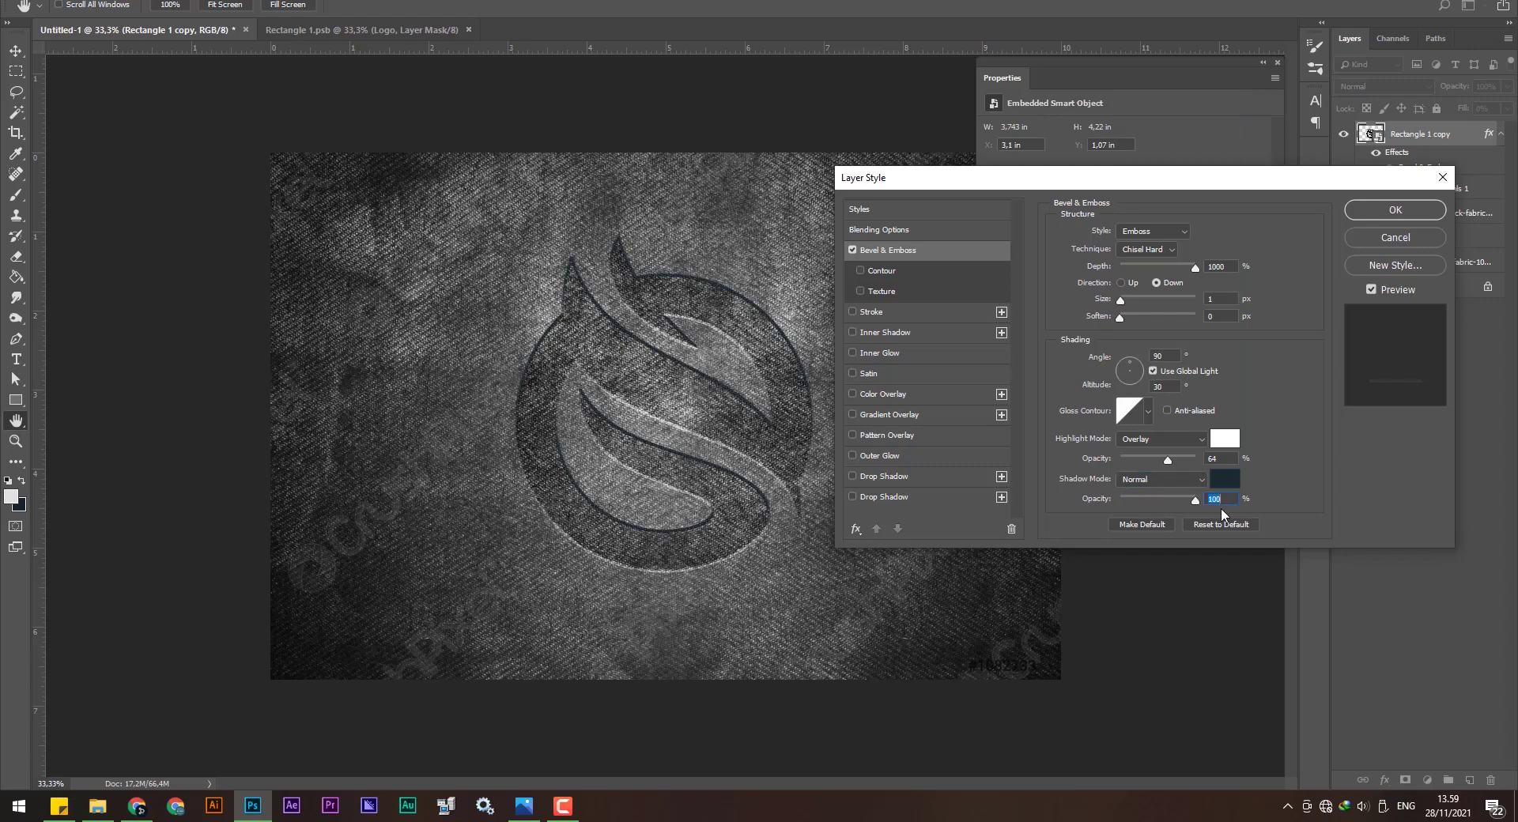
left_click(1169, 480)
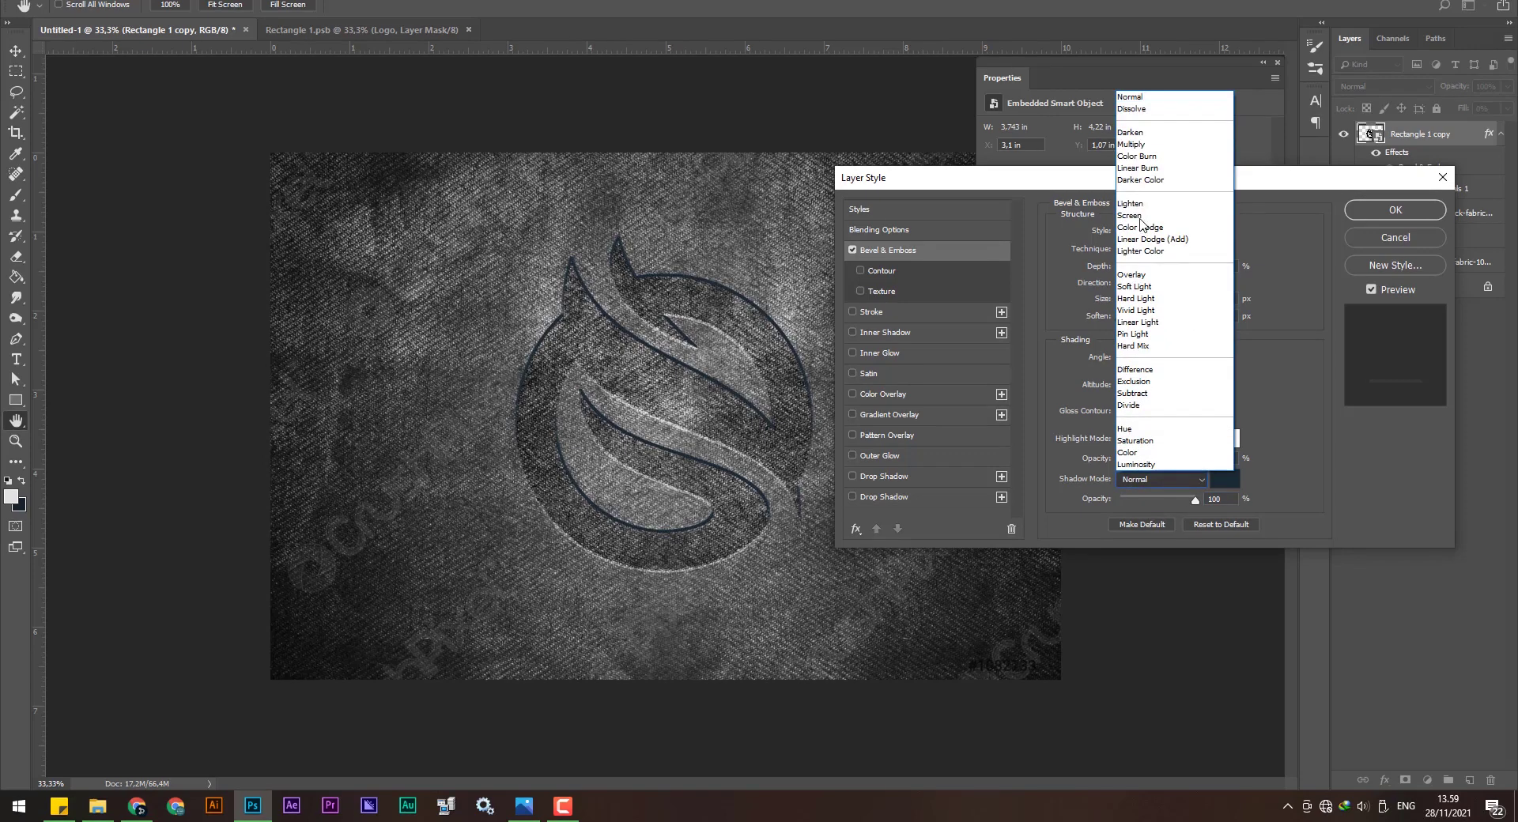
left_click(1125, 147)
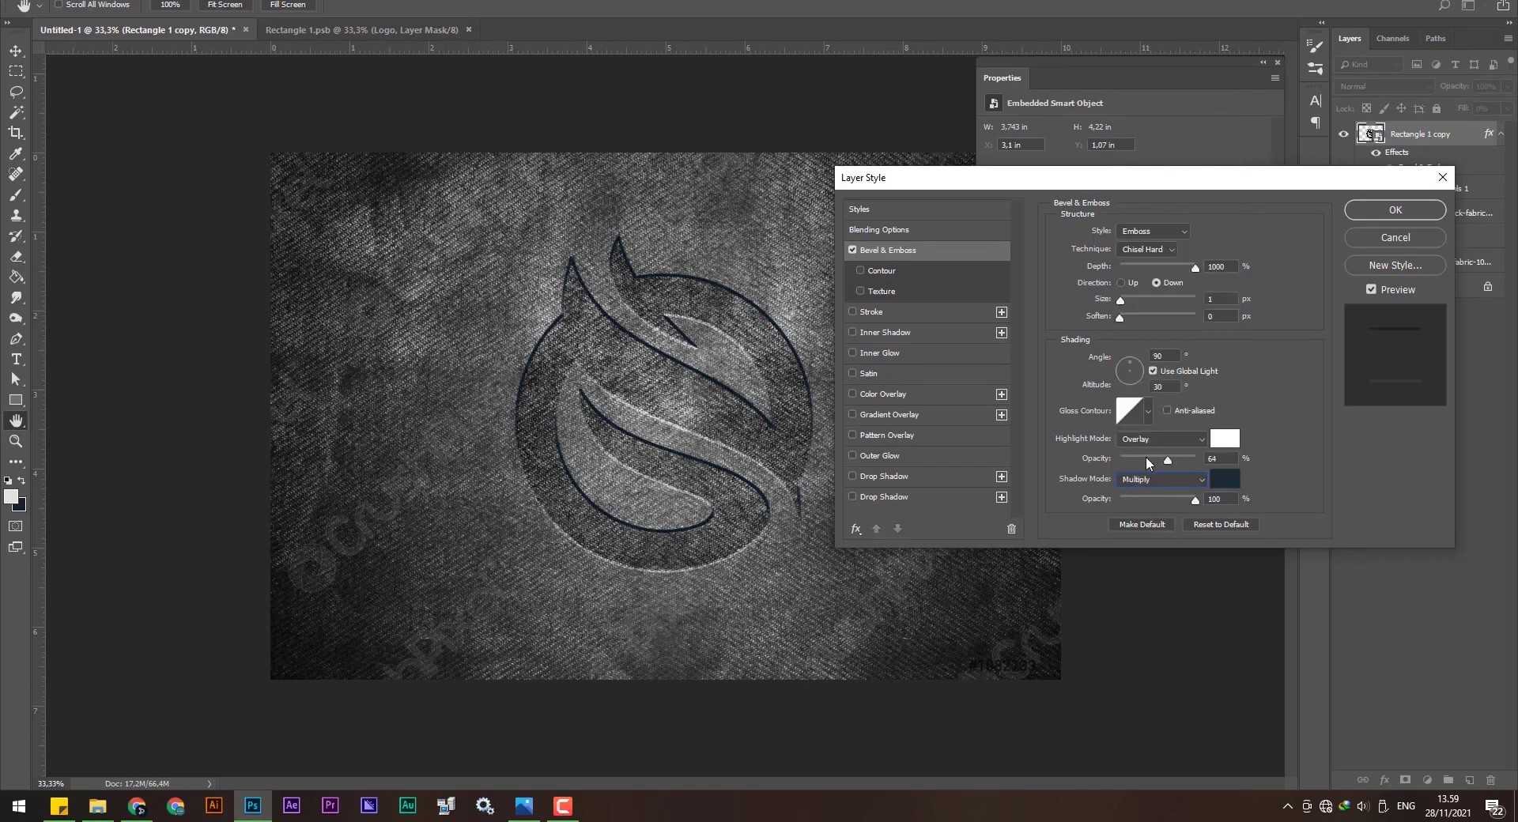
left_click_drag(1194, 501, 1151, 500)
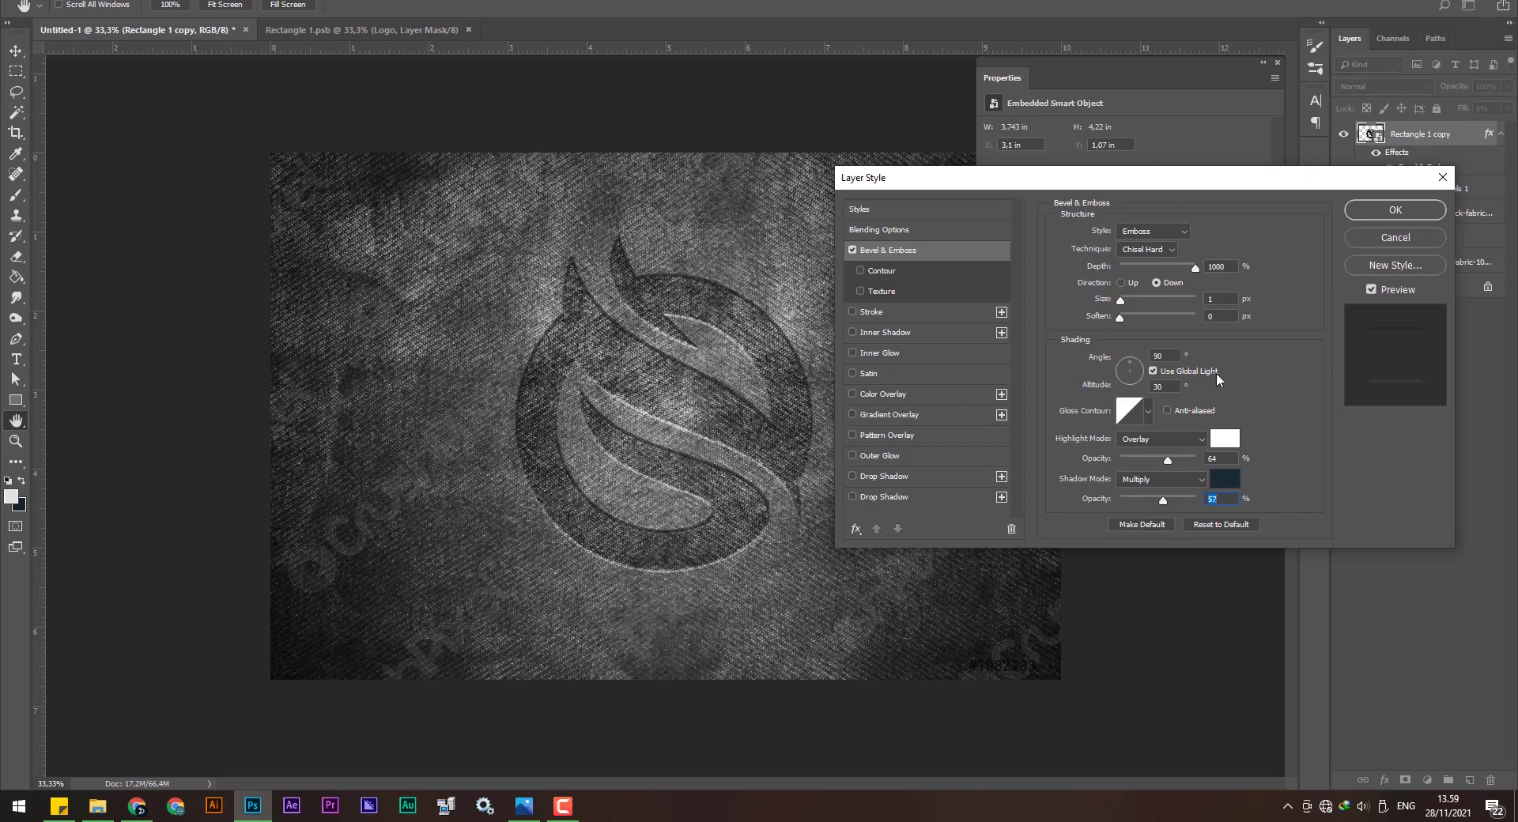
left_click_drag(1163, 501, 1151, 501)
left_click(1226, 459)
left_click(860, 331)
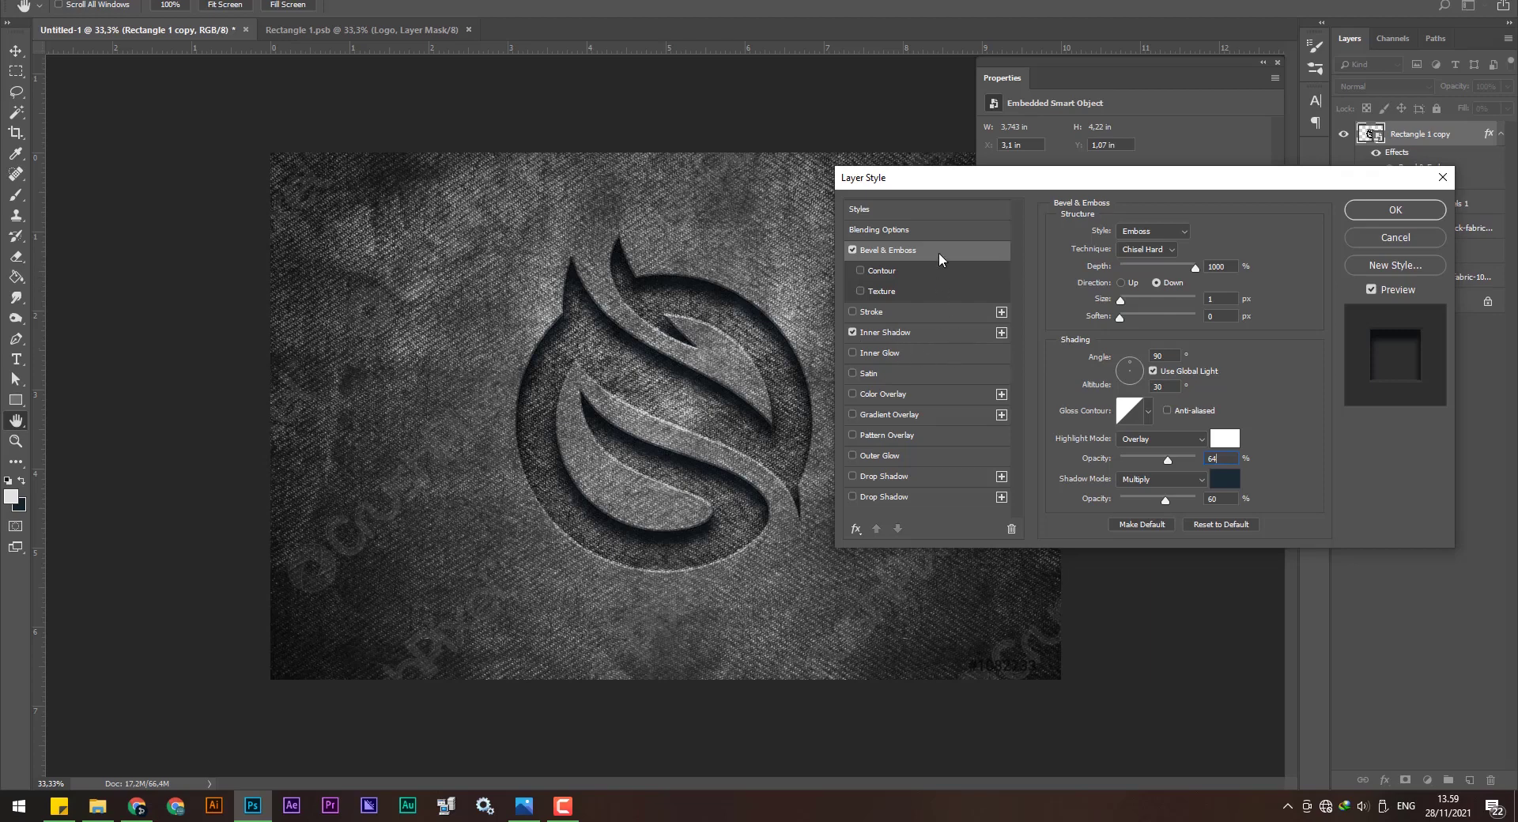
Compare the inner shadow on and off, keeping its blend mode on Multiply.
left_click(927, 333)
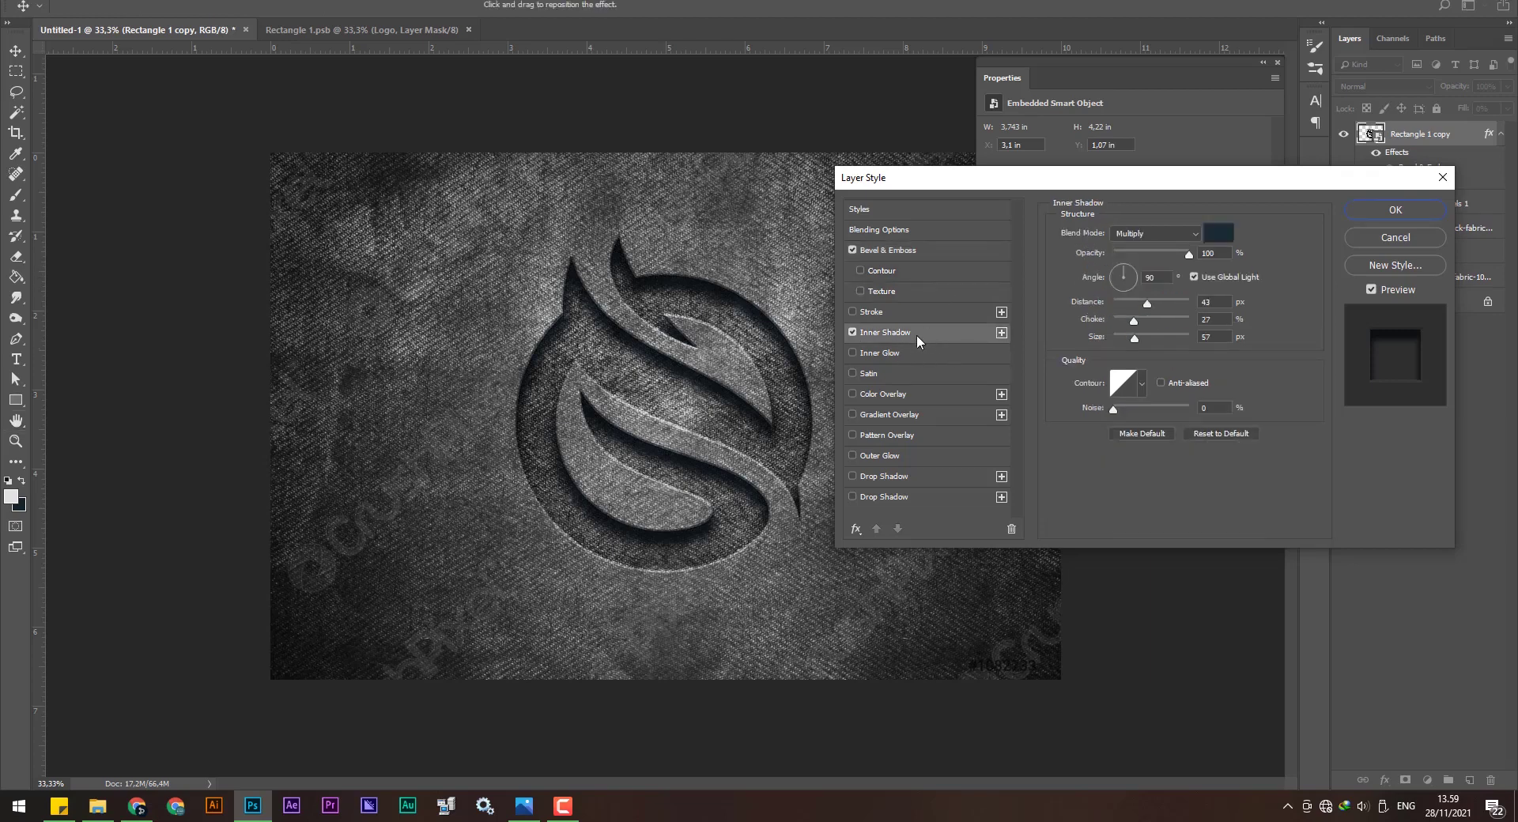
left_click(851, 332)
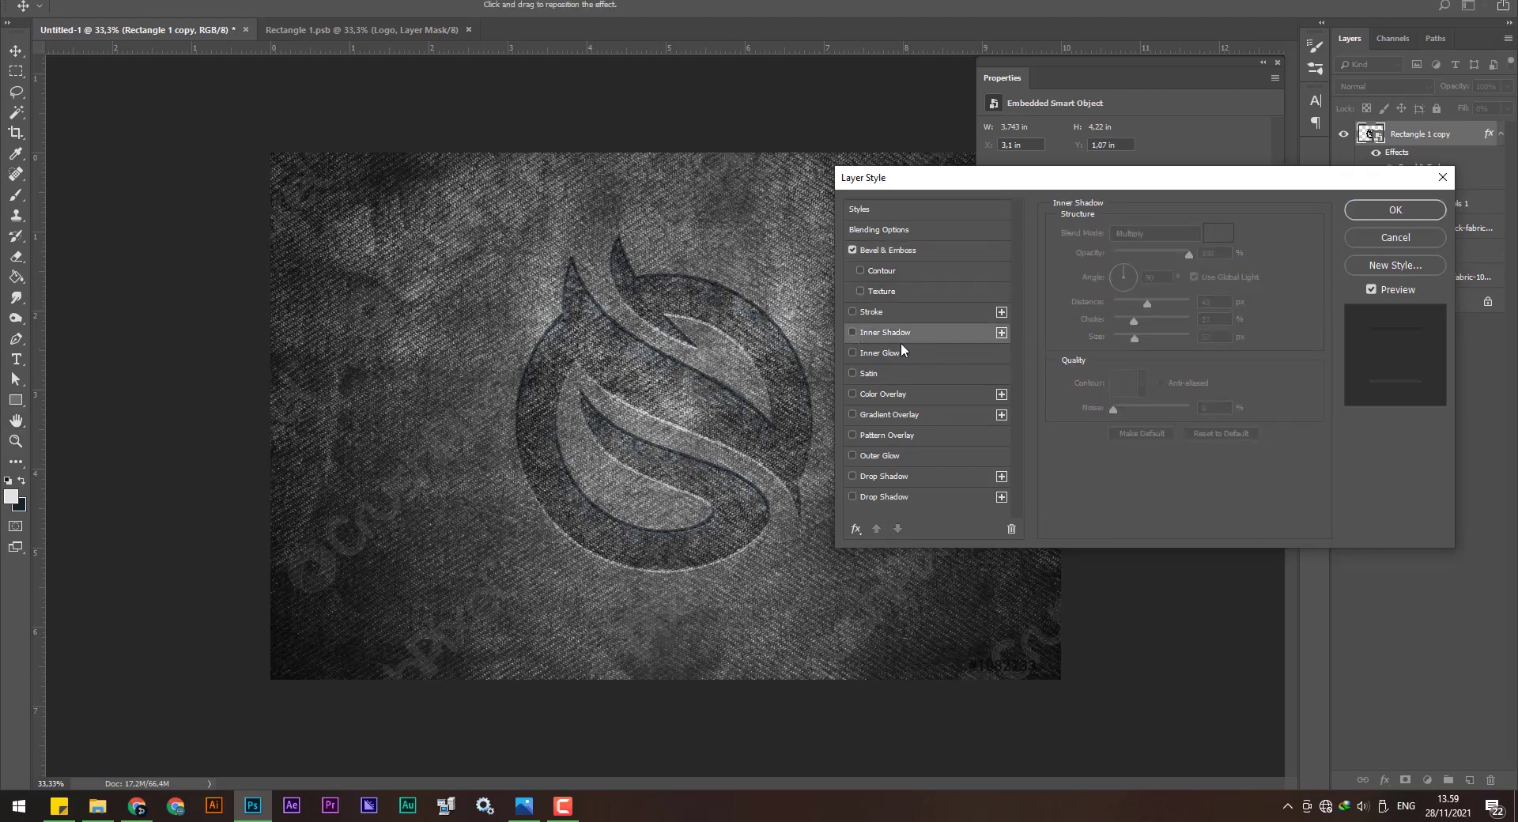
left_click(897, 251)
left_click(852, 332)
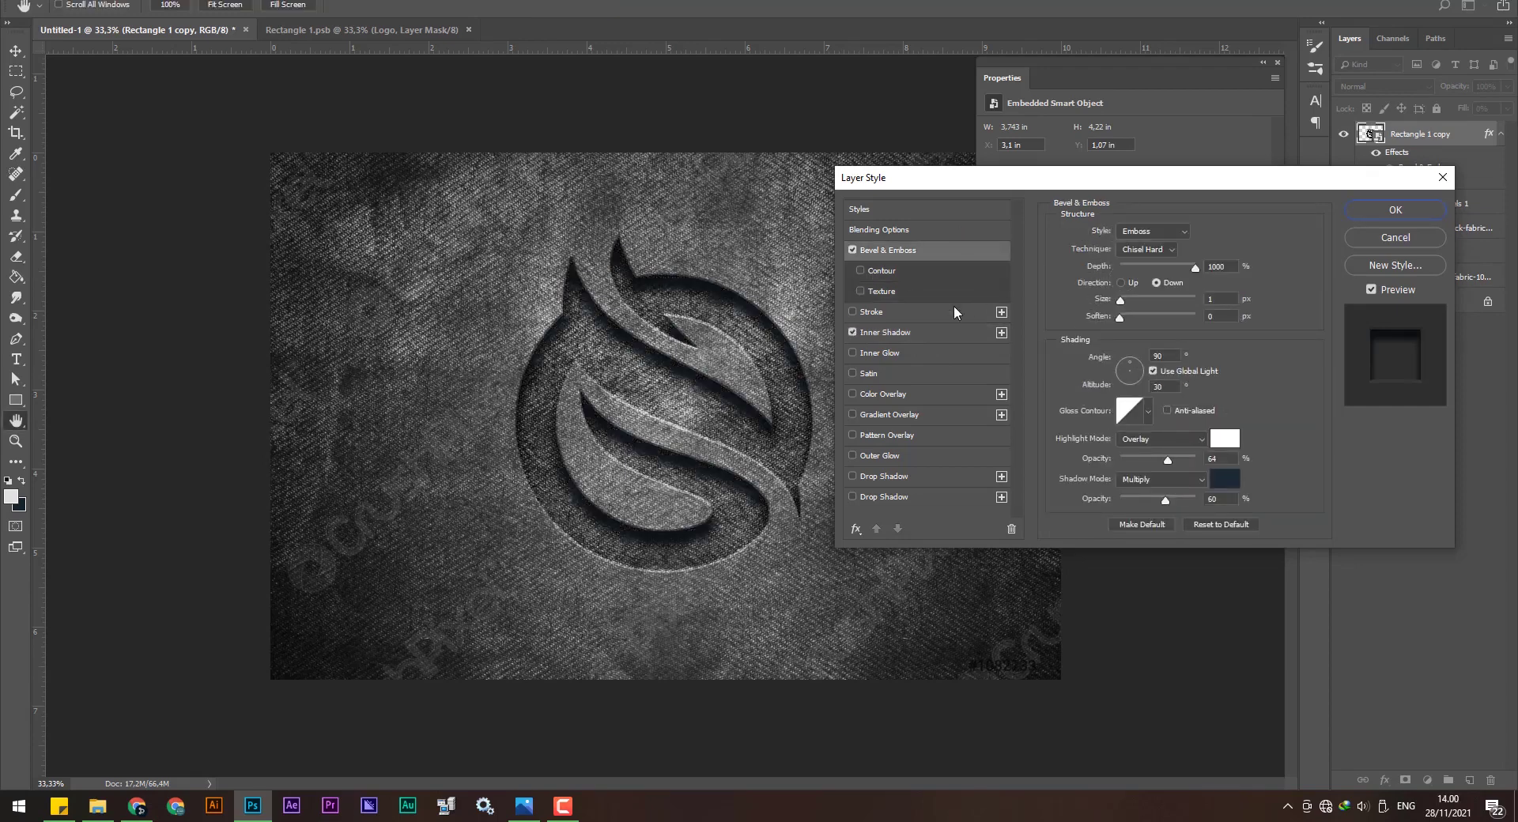
left_click(913, 330)
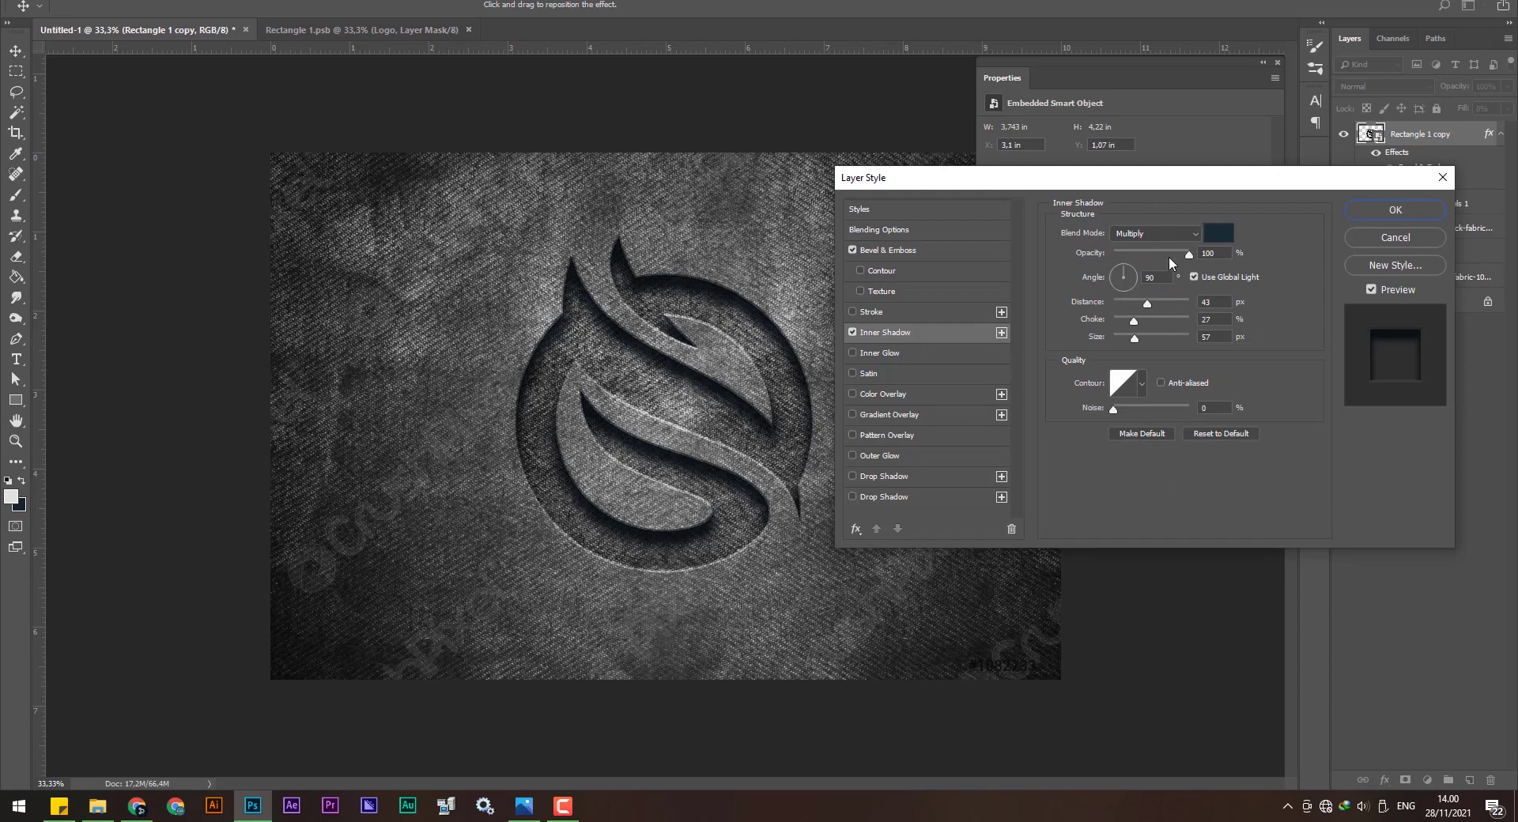
left_click(1175, 231)
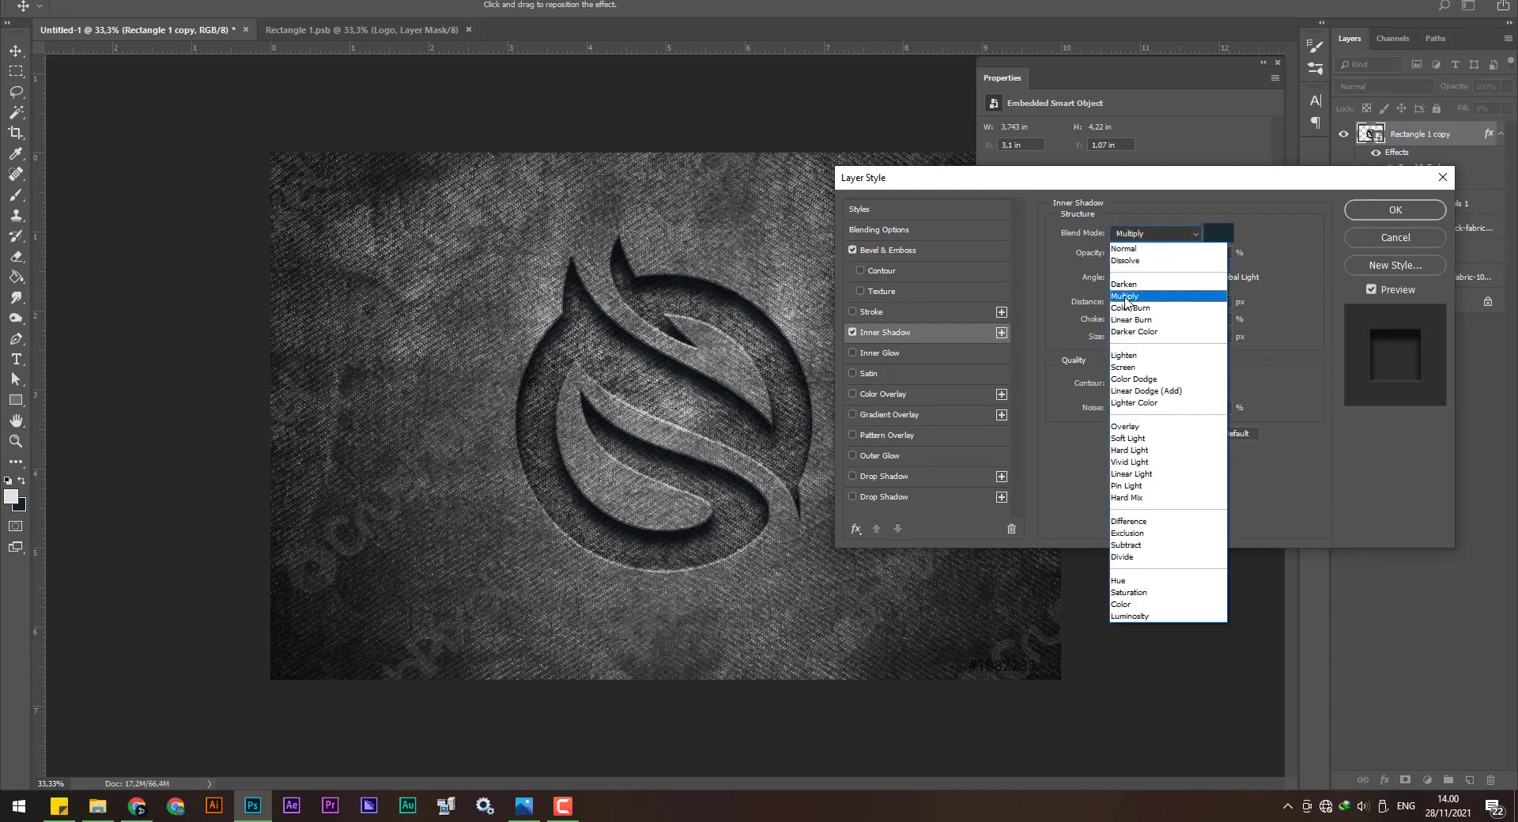
left_click(1141, 249)
left_click(1150, 233)
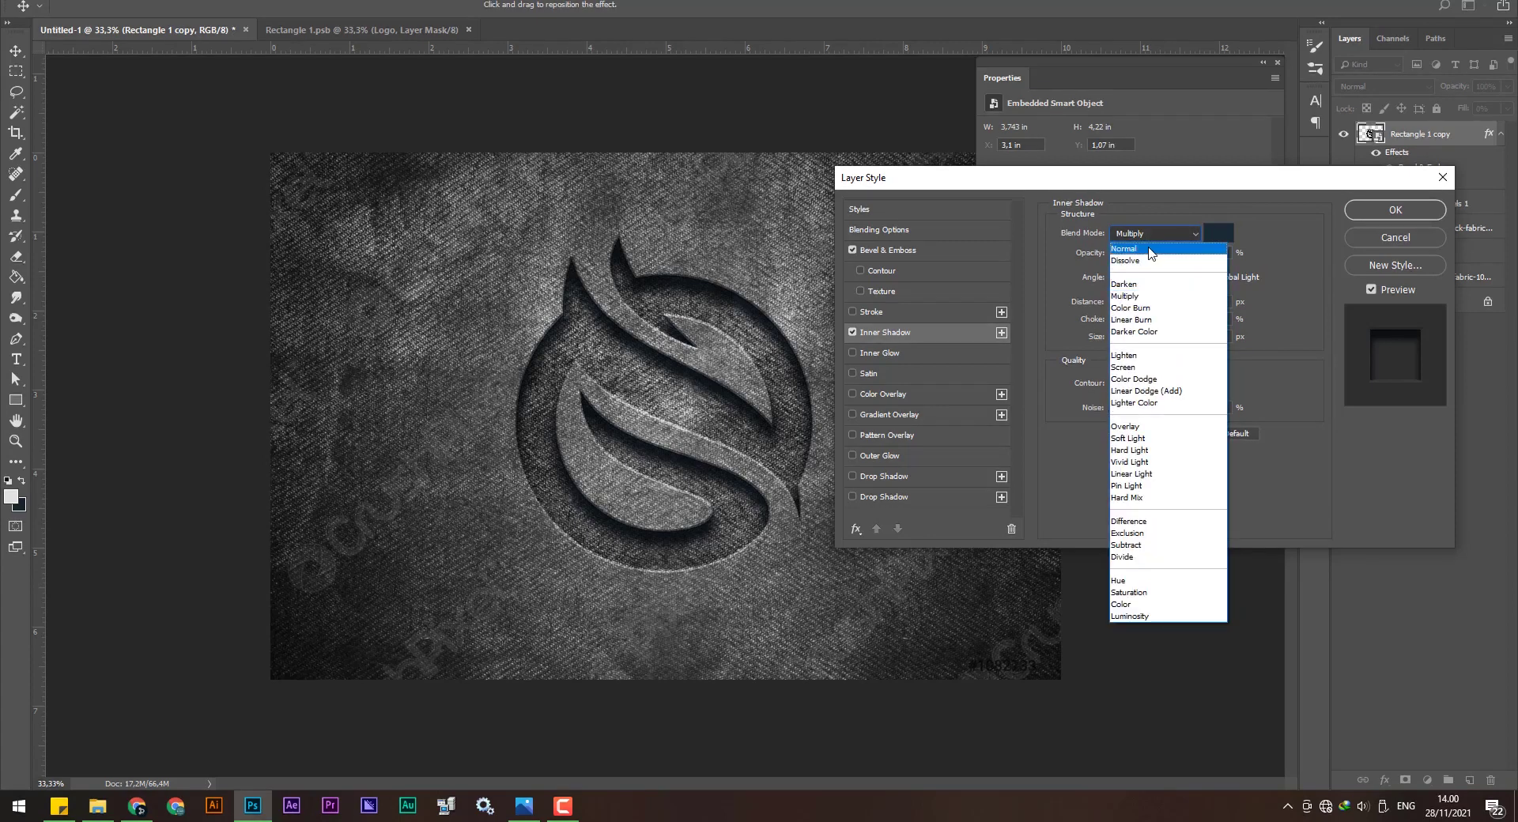
left_click(1148, 230)
left_click(1146, 232)
left_click(1124, 248)
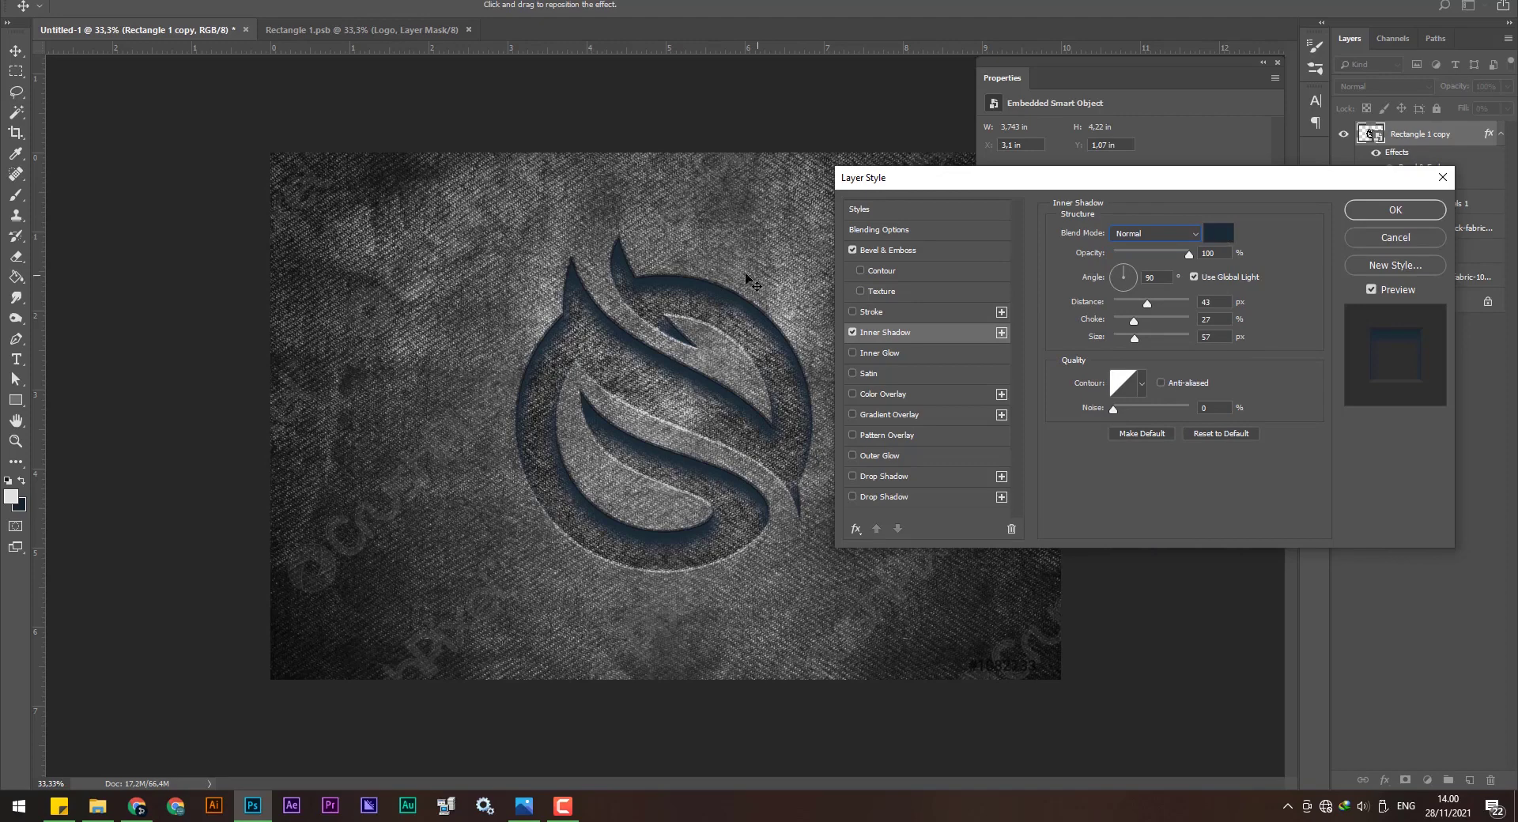
left_click(1131, 234)
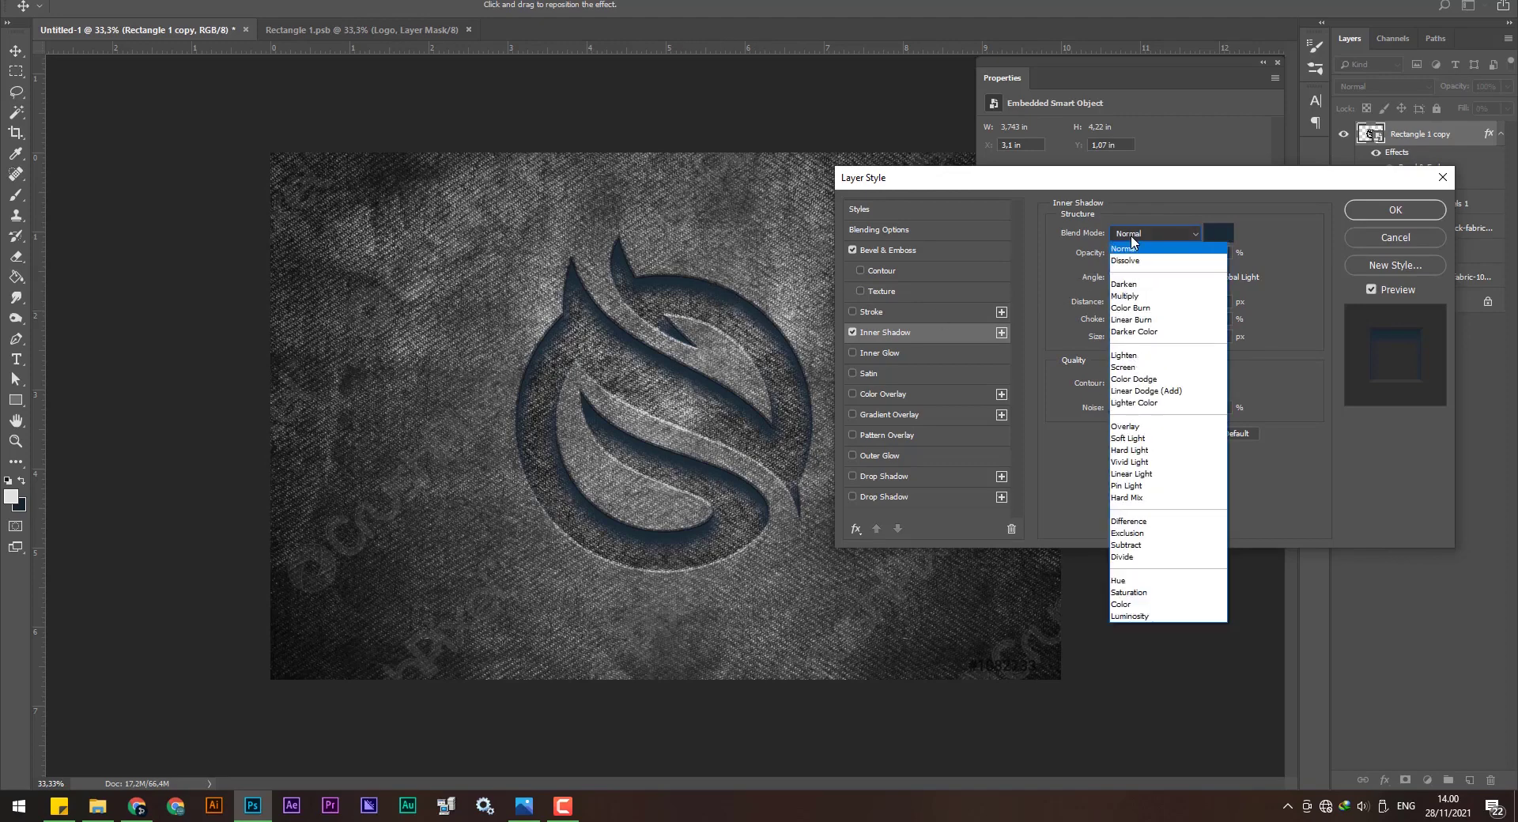
left_click(1132, 300)
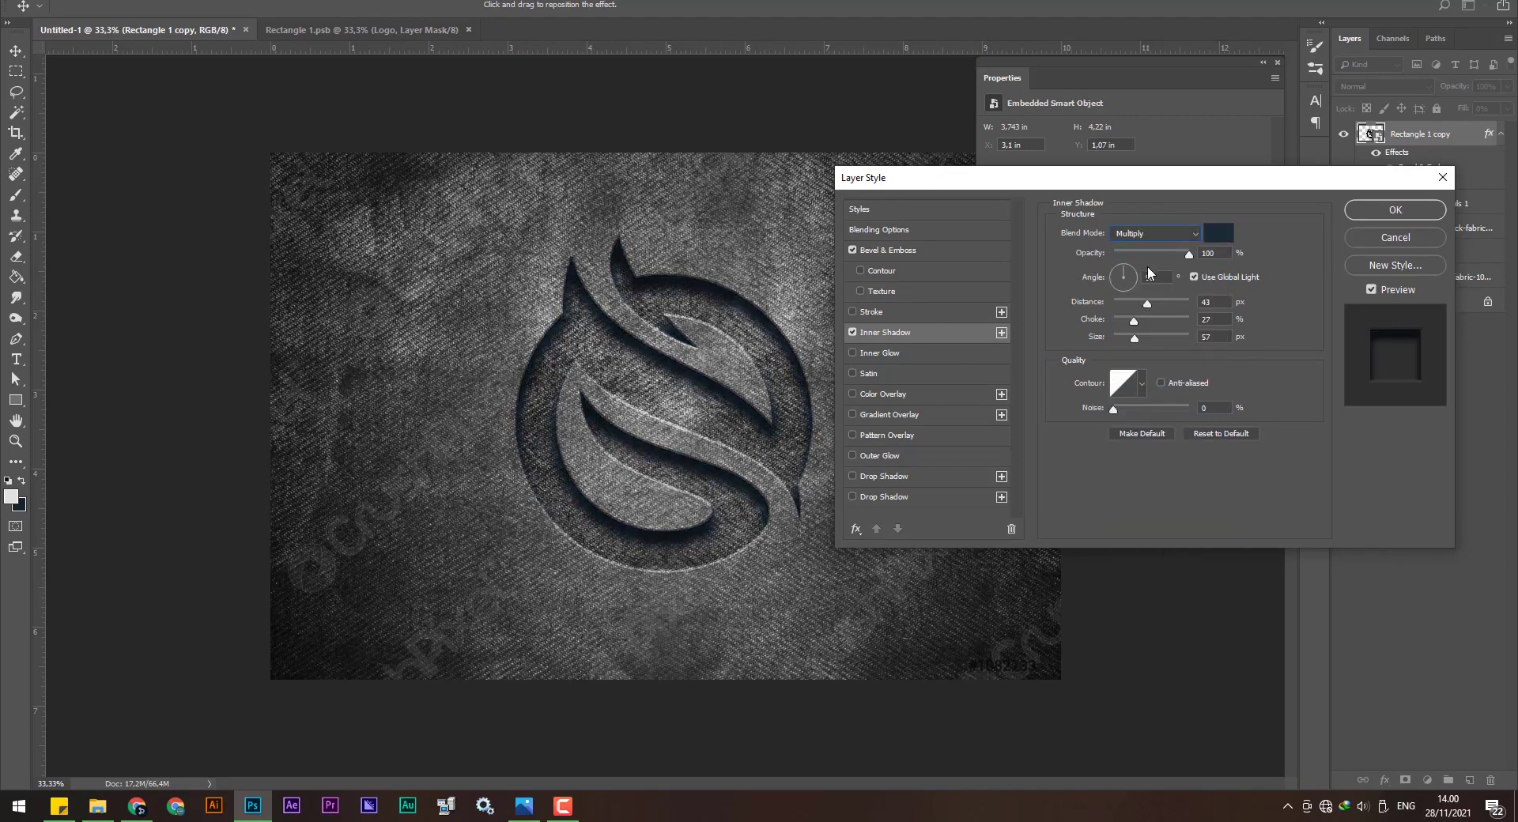
Set inner shadow opacity 100%, angle 139°, distance 57 px, choke 30%, size 95 px.
mouse_move(1156, 252)
left_mouse_down()
mouse_move(1112, 253)
mouse_move(1222, 266)
mouse_move(1105, 260)
mouse_move(1195, 248)
mouse_move(1114, 258)
left_mouse_up()
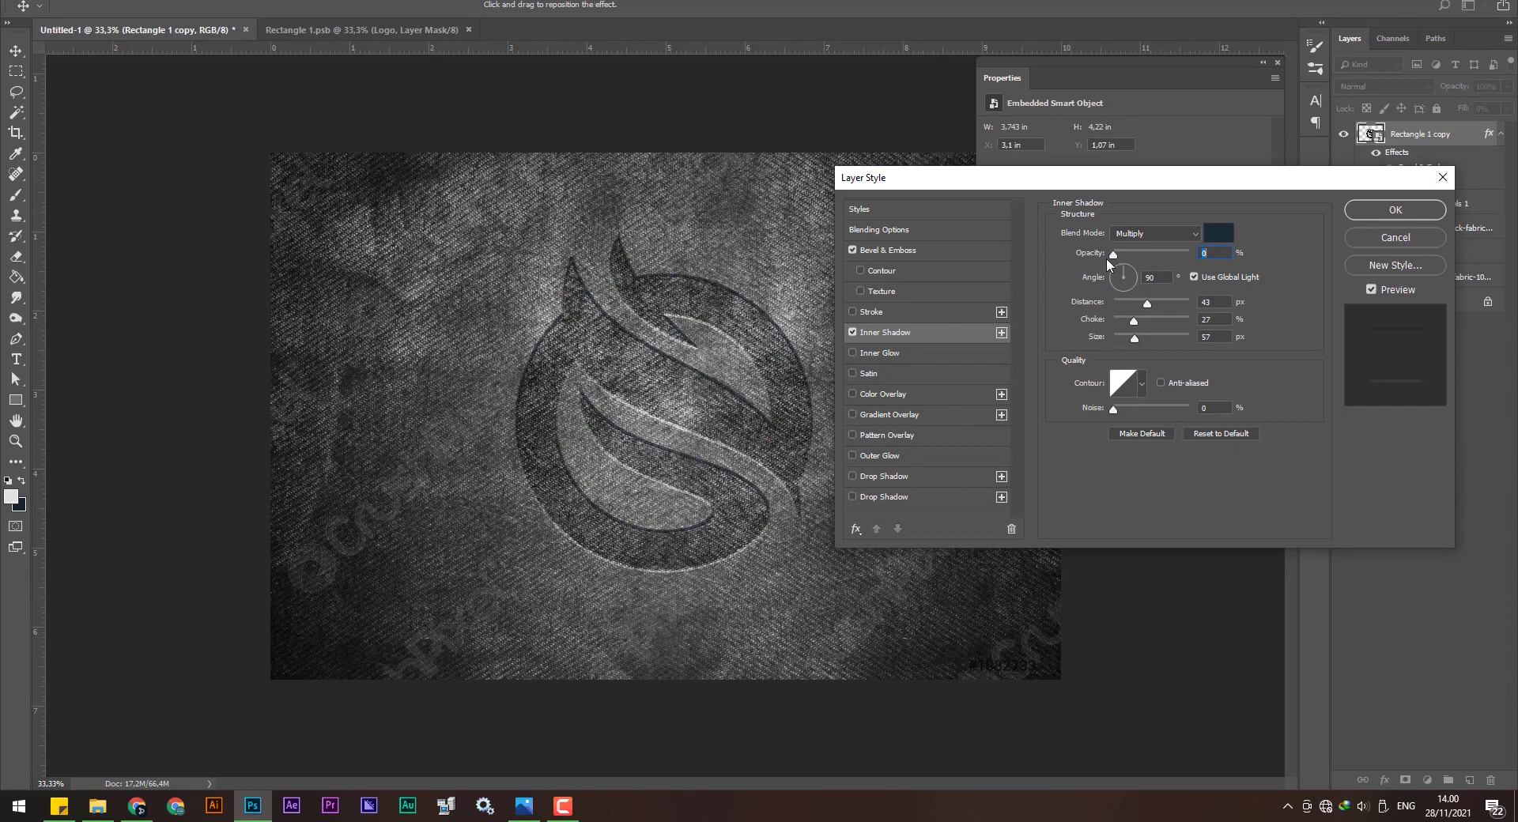
left_click_drag(1117, 253, 1221, 258)
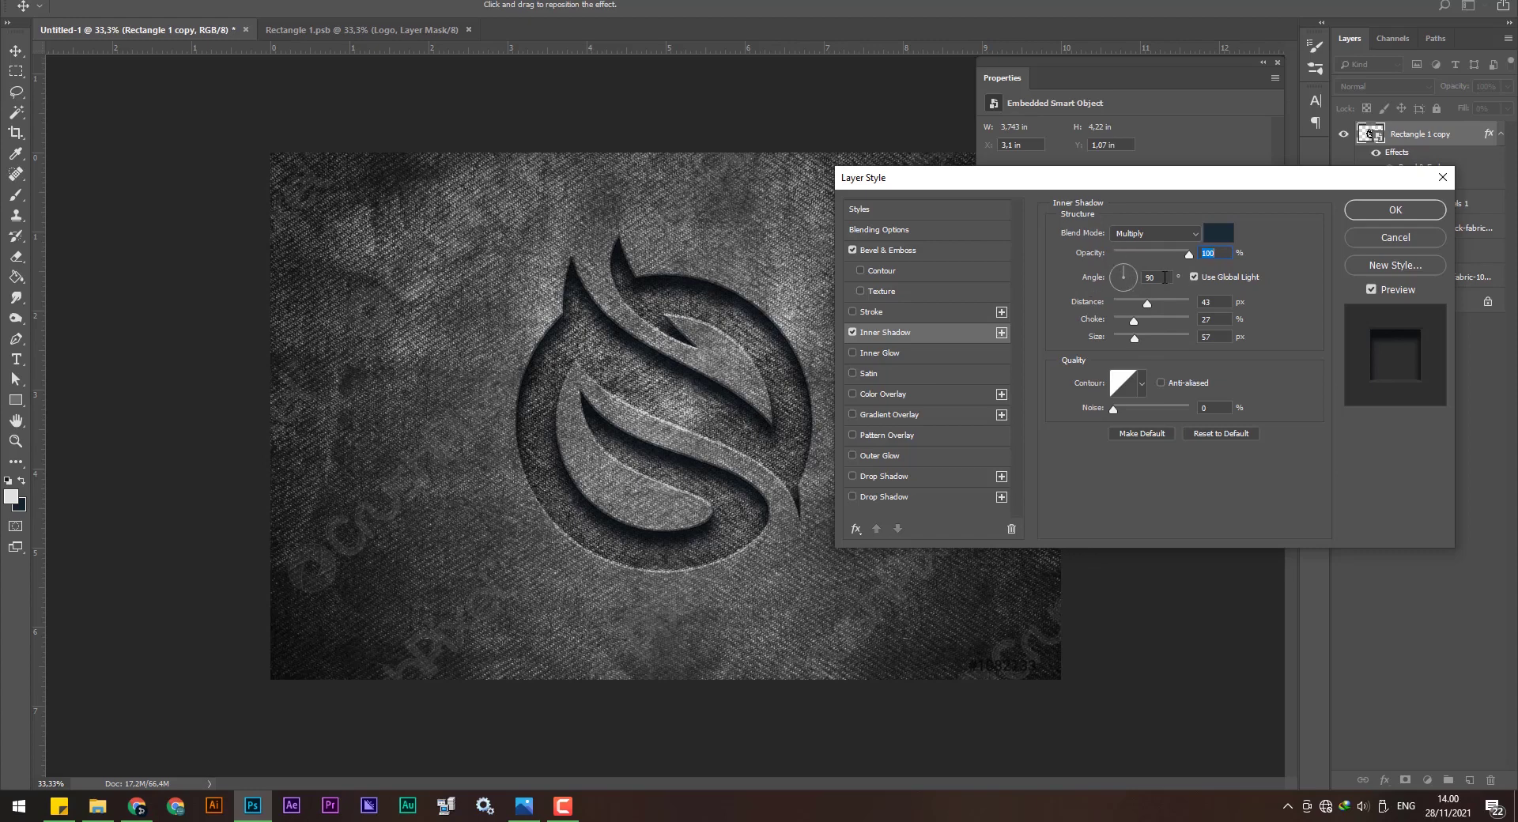
left_click_drag(1129, 275, 1097, 253)
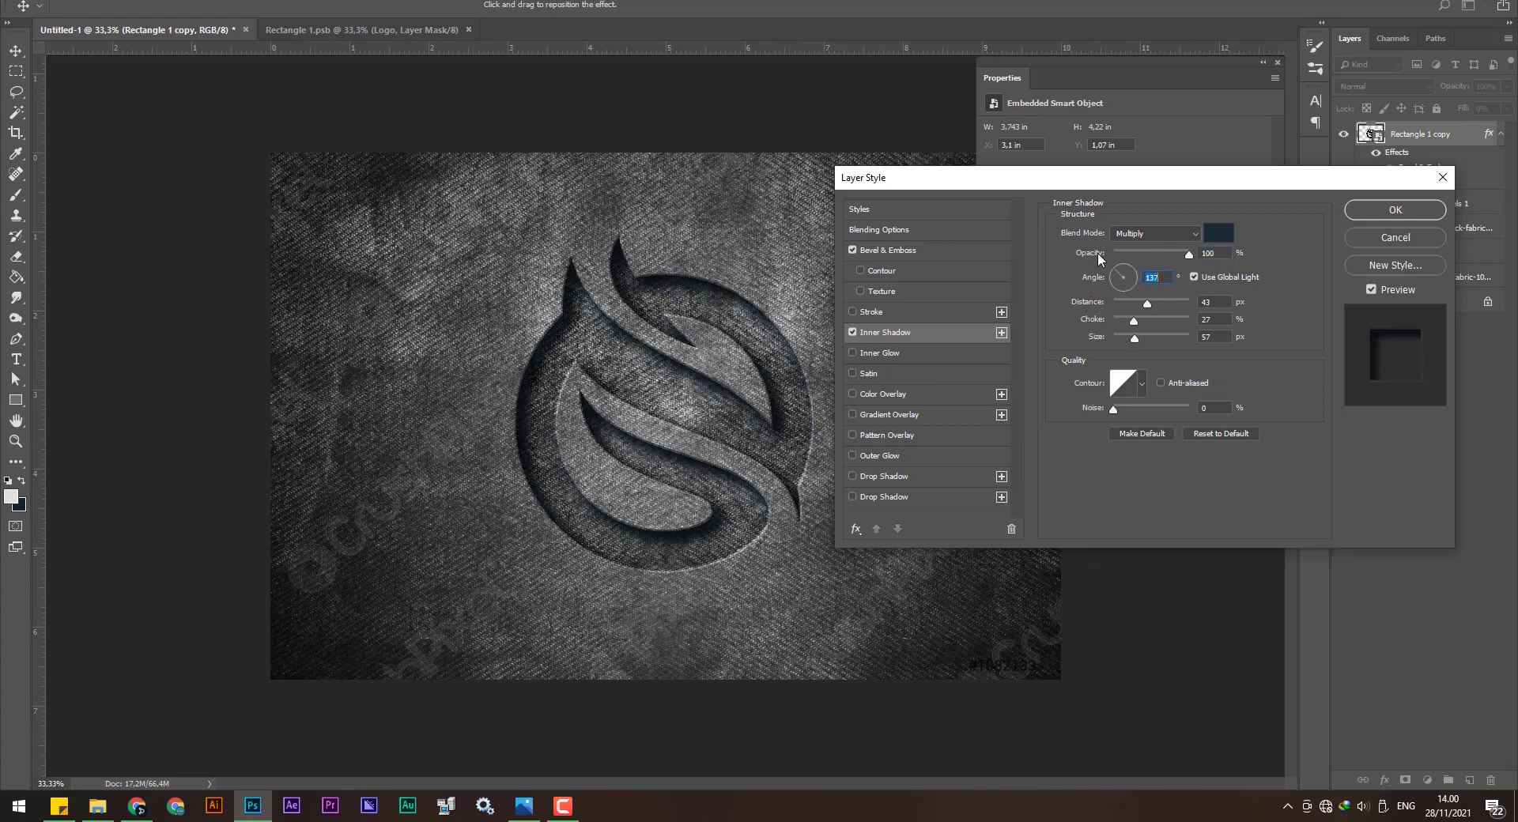
left_click_drag(1128, 277, 1095, 253)
left_click_drag(1147, 304, 1160, 305)
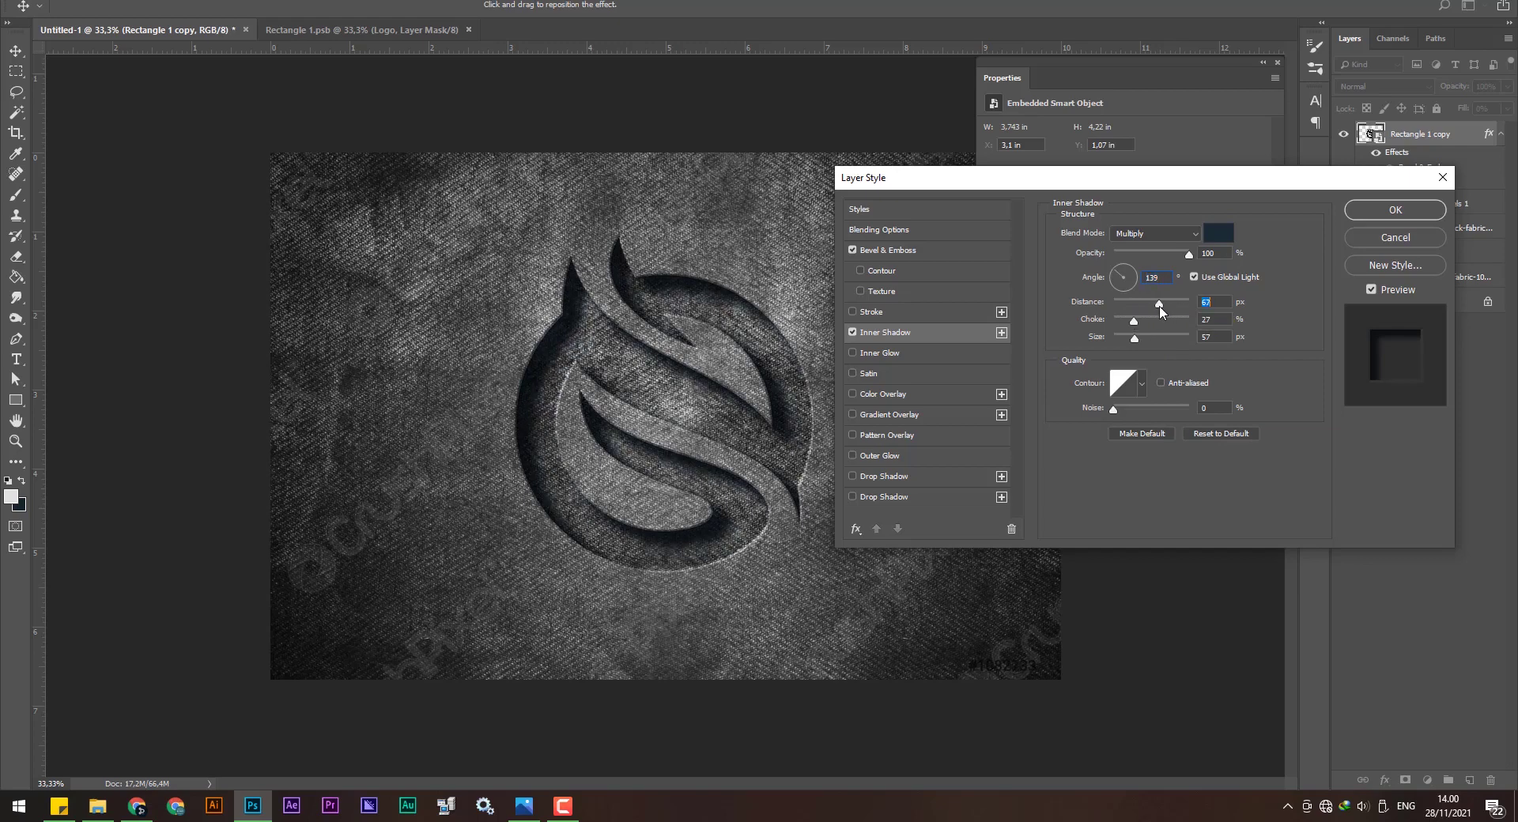
mouse_move(1160, 308)
left_mouse_down()
mouse_move(1095, 312)
mouse_move(1154, 310)
left_mouse_up()
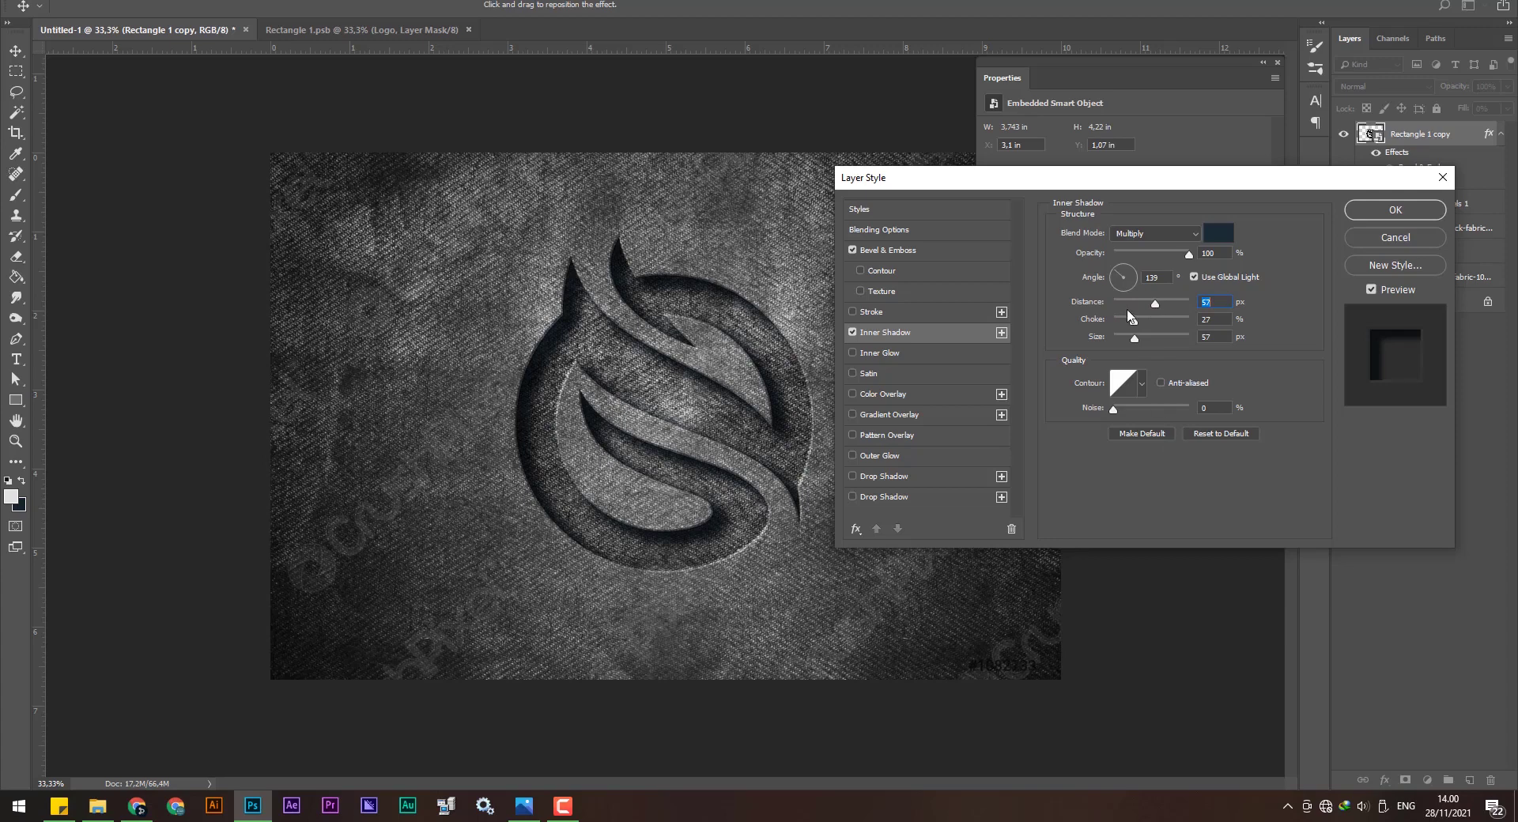
mouse_move(1134, 320)
left_mouse_down()
mouse_move(1194, 313)
mouse_move(1112, 322)
mouse_move(1173, 317)
mouse_move(1145, 317)
left_mouse_up()
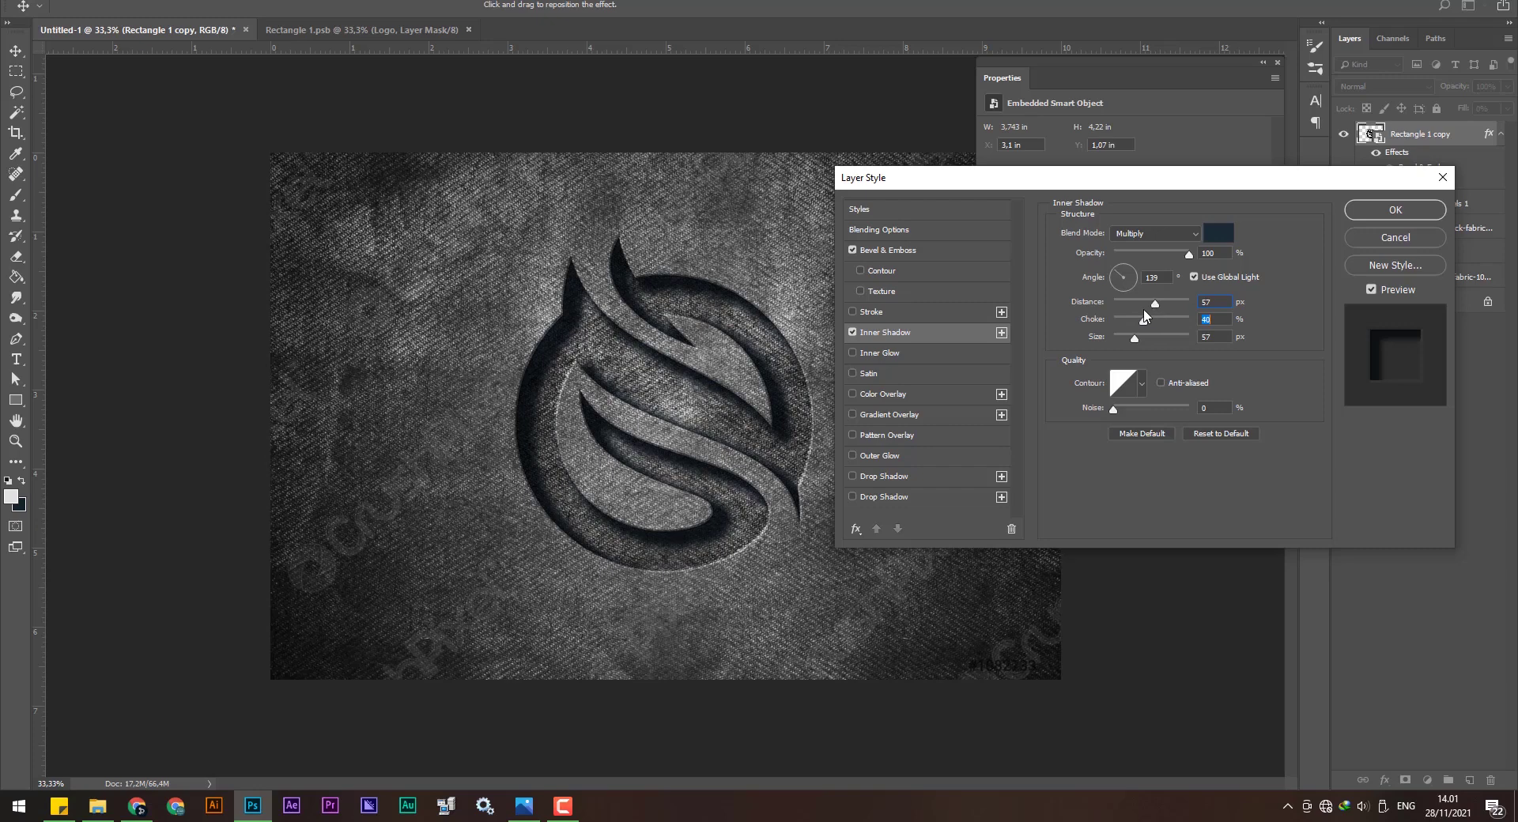
mouse_move(1145, 316)
left_mouse_down()
mouse_move(1094, 348)
mouse_move(1147, 345)
left_mouse_up()
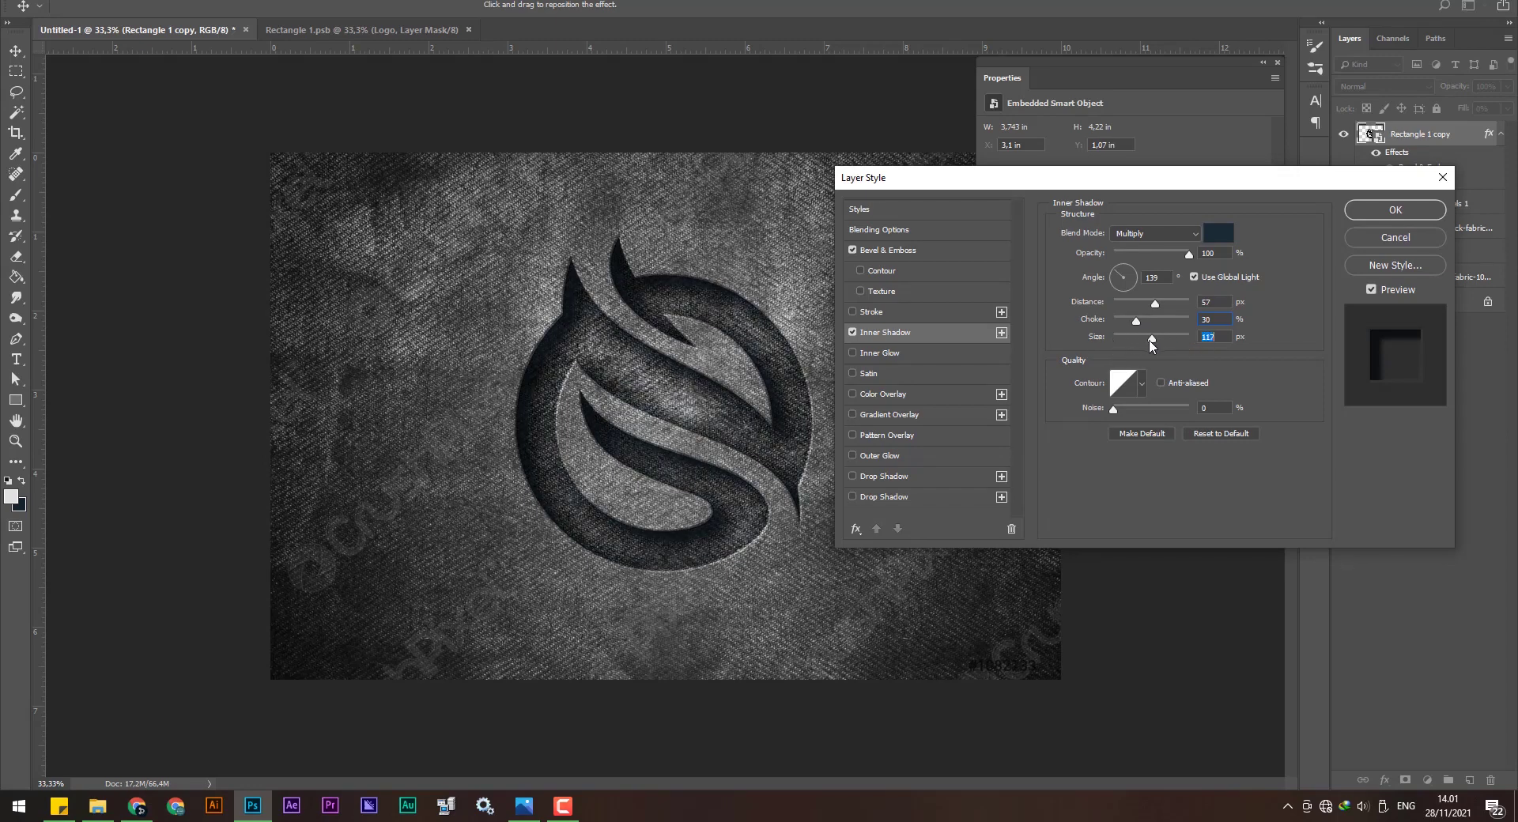
left_click(1186, 538)
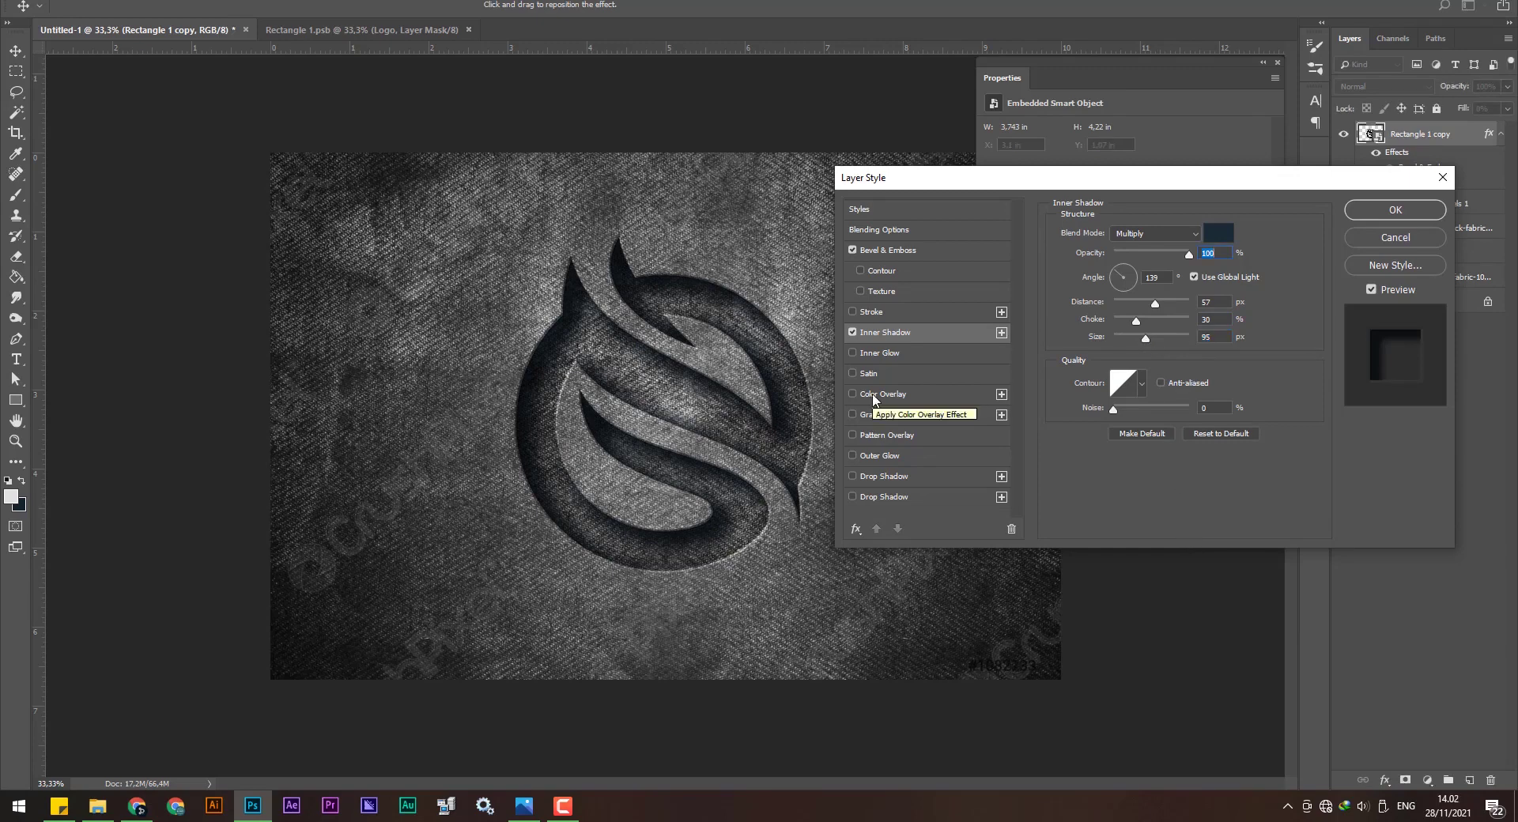
Add a black Soft Light Color Overlay at 20% opacity, then enable Outer Glow.
left_click(876, 394)
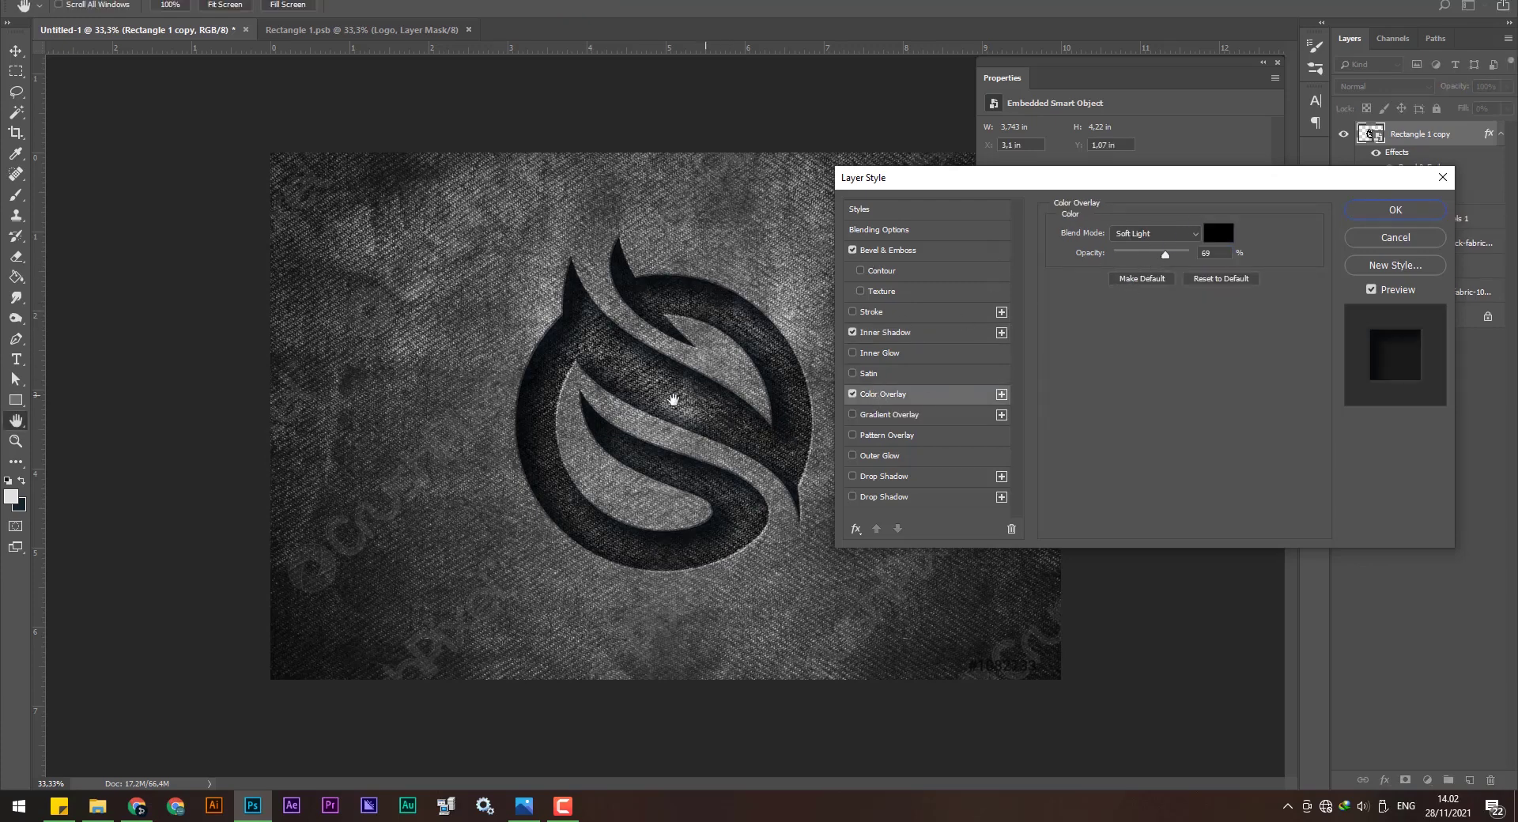
left_click(1150, 234)
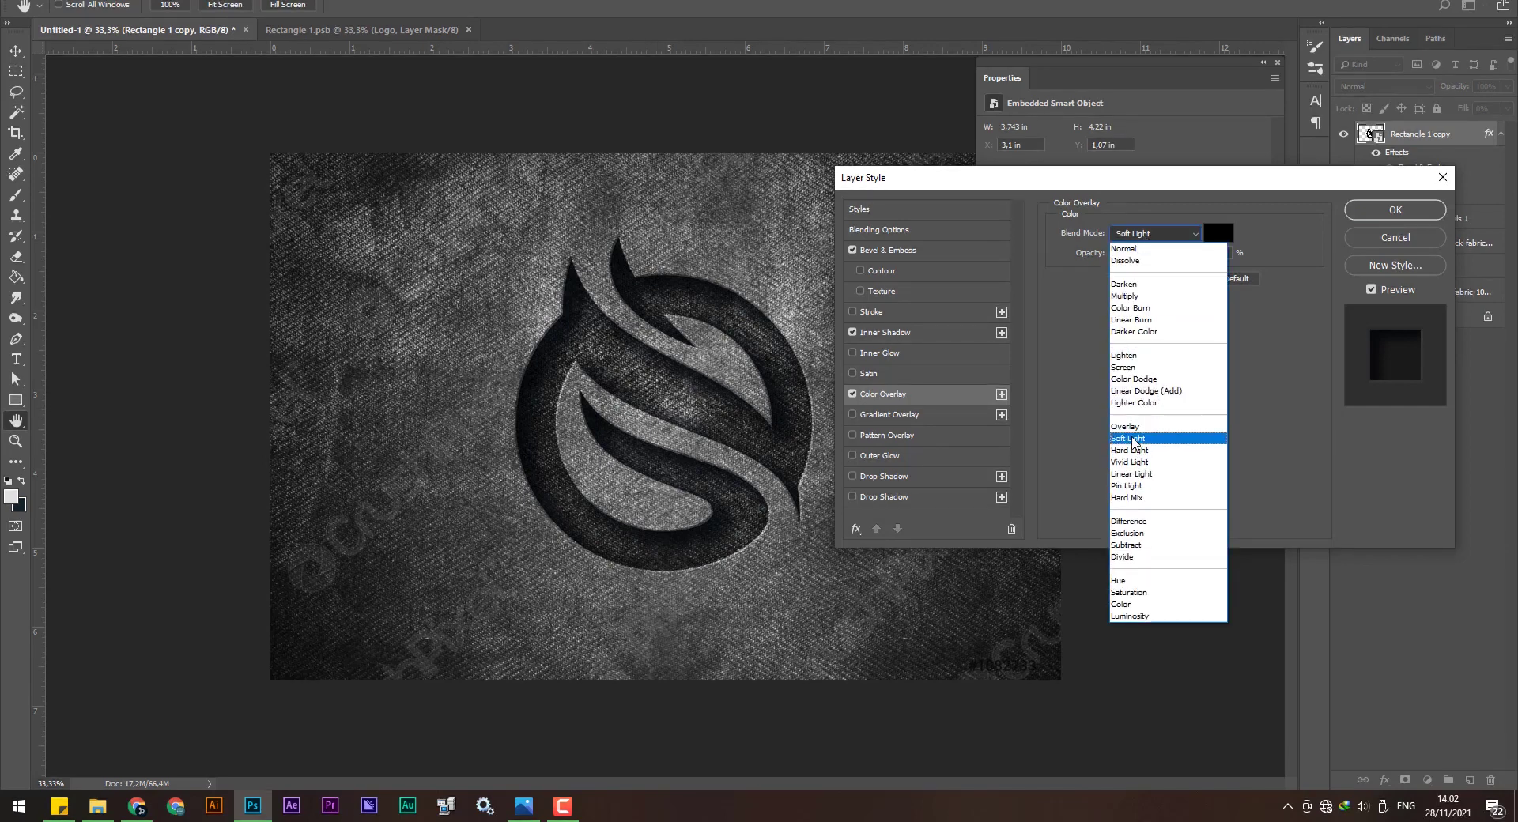
left_click(1131, 439)
mouse_move(1138, 256)
left_mouse_down()
mouse_move(1125, 261)
mouse_move(1131, 385)
left_mouse_up()
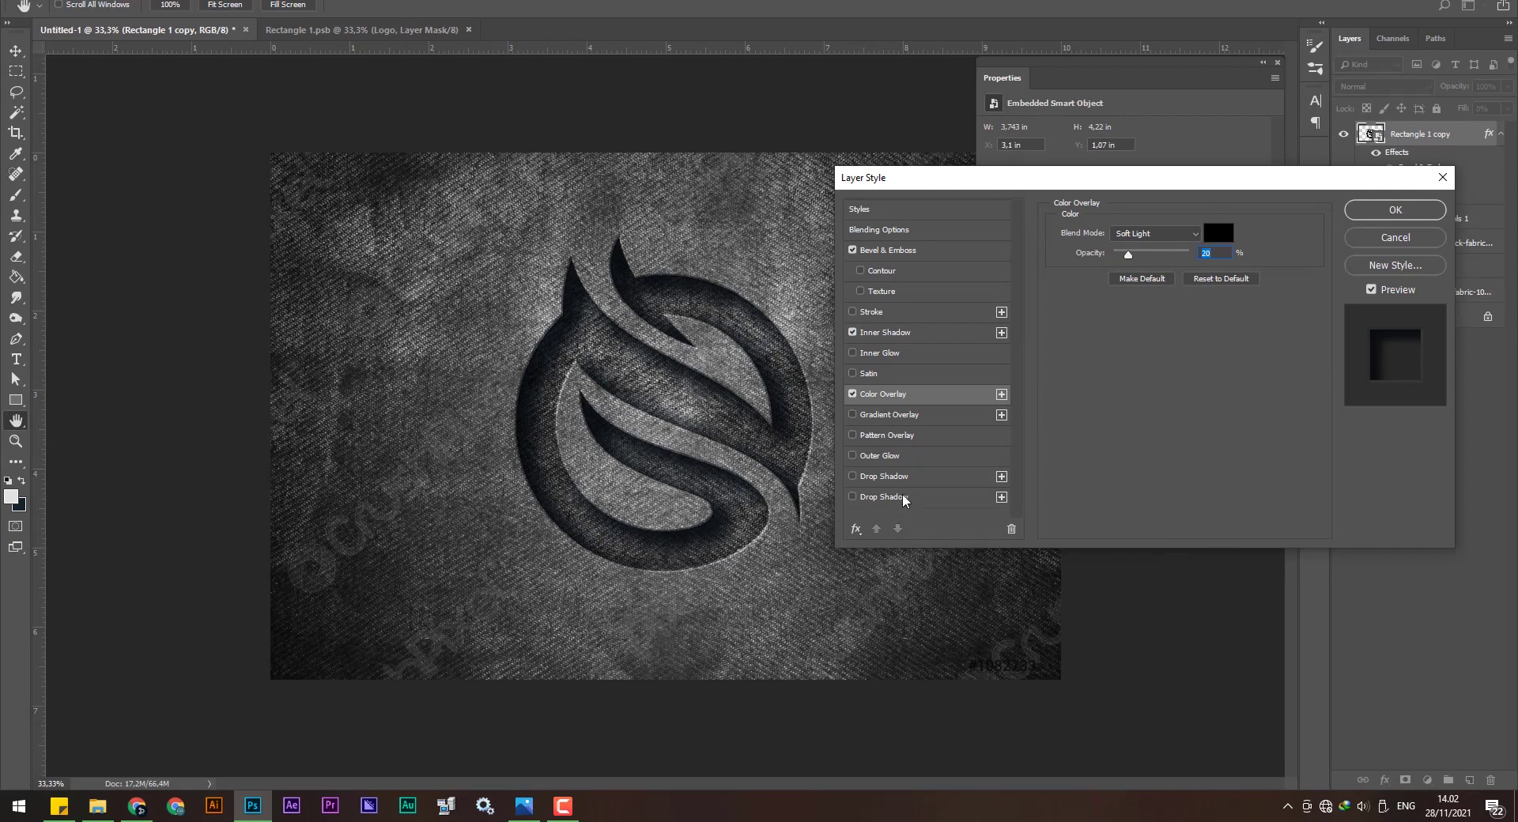
left_click(859, 457)
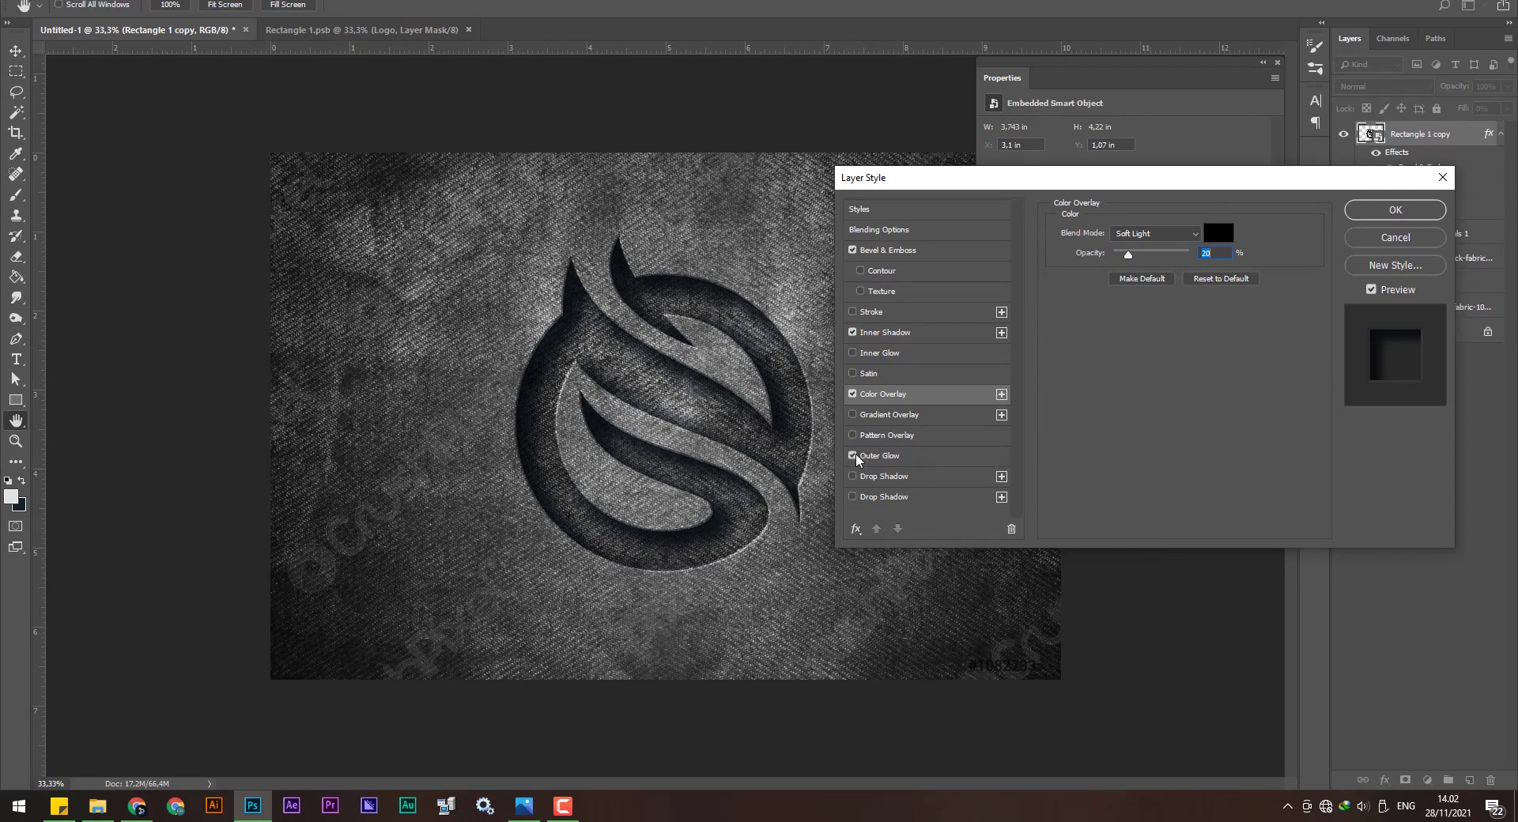
View the outer glow settings, zoom in on the logo and apply the style.
left_click(909, 456)
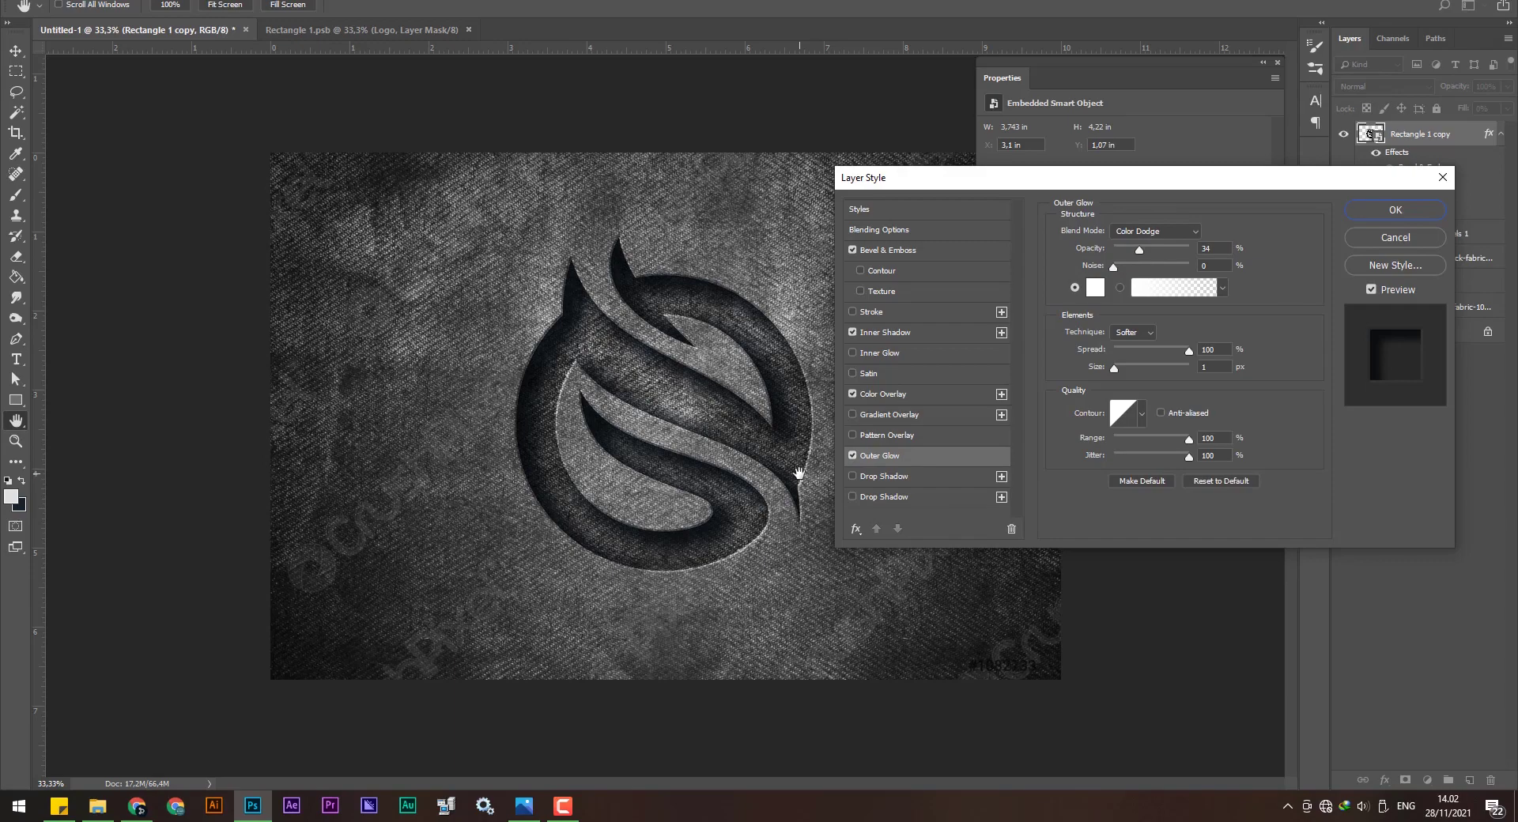
key("ctrl+plus")
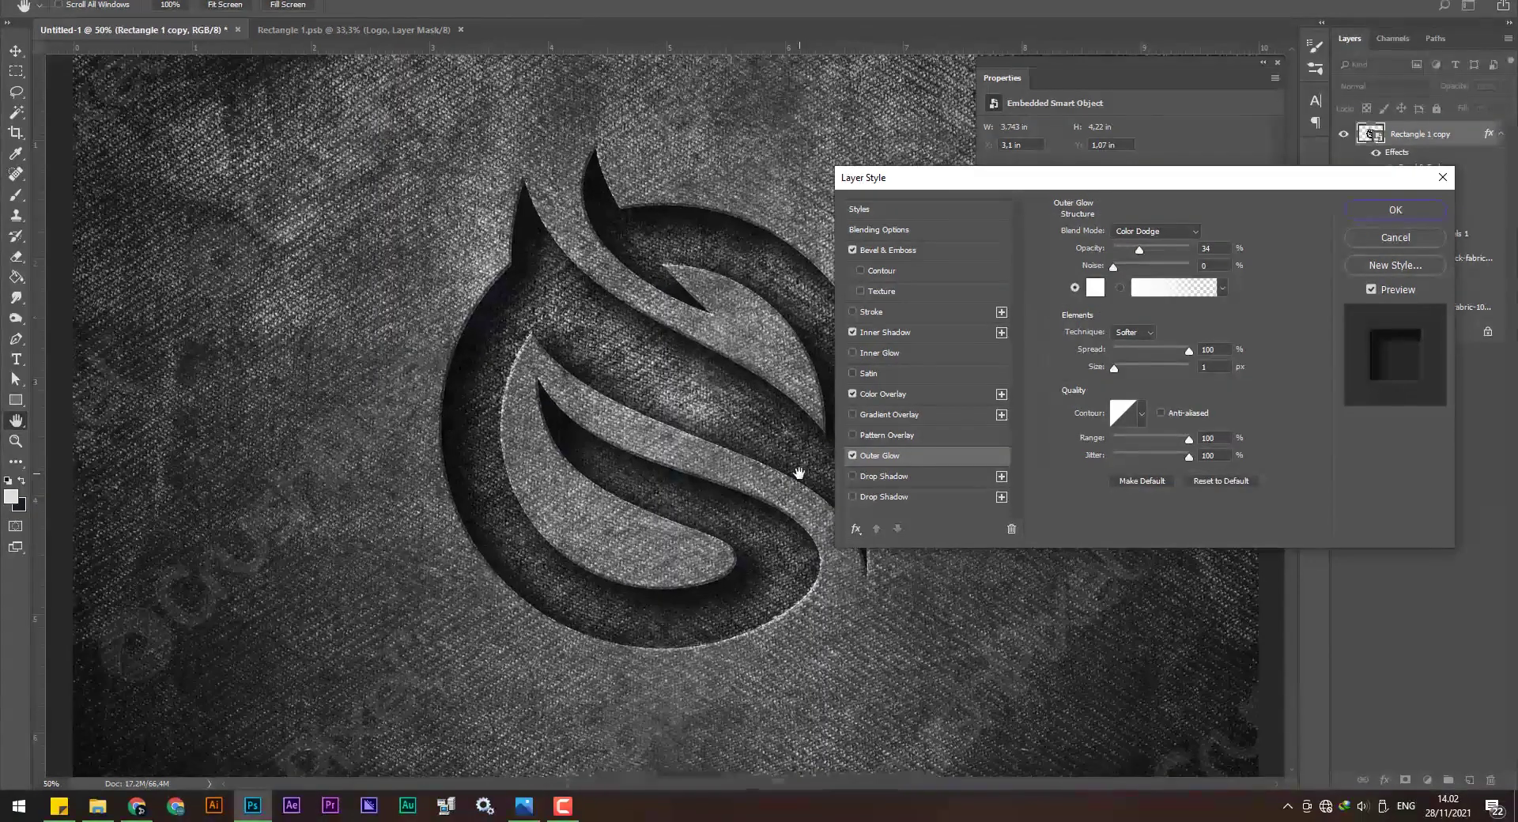
key("Return")
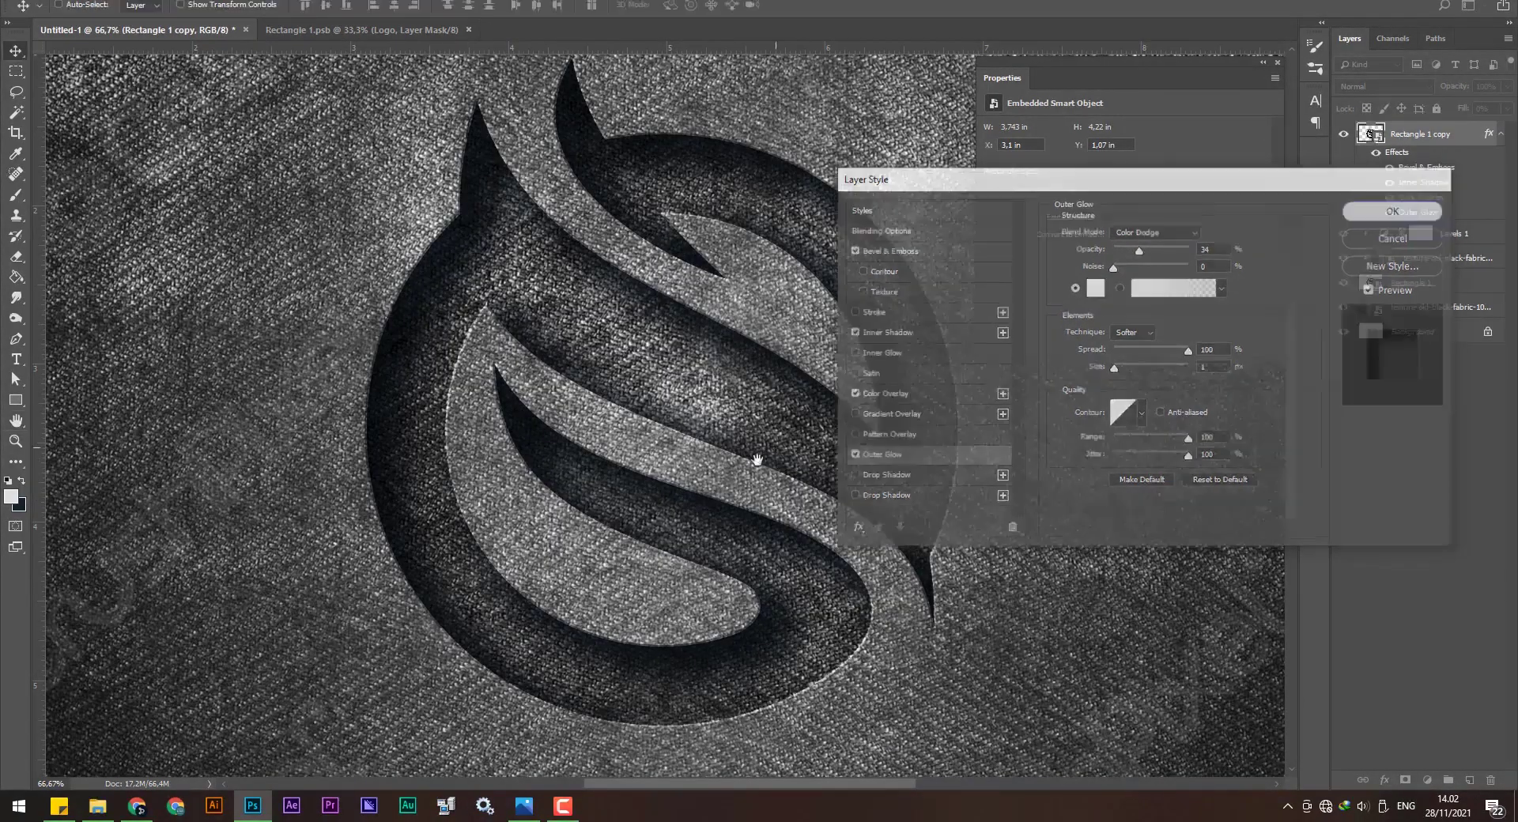
scroll(751, 450, "right", 3)
scroll(751, 450, "down", 1)
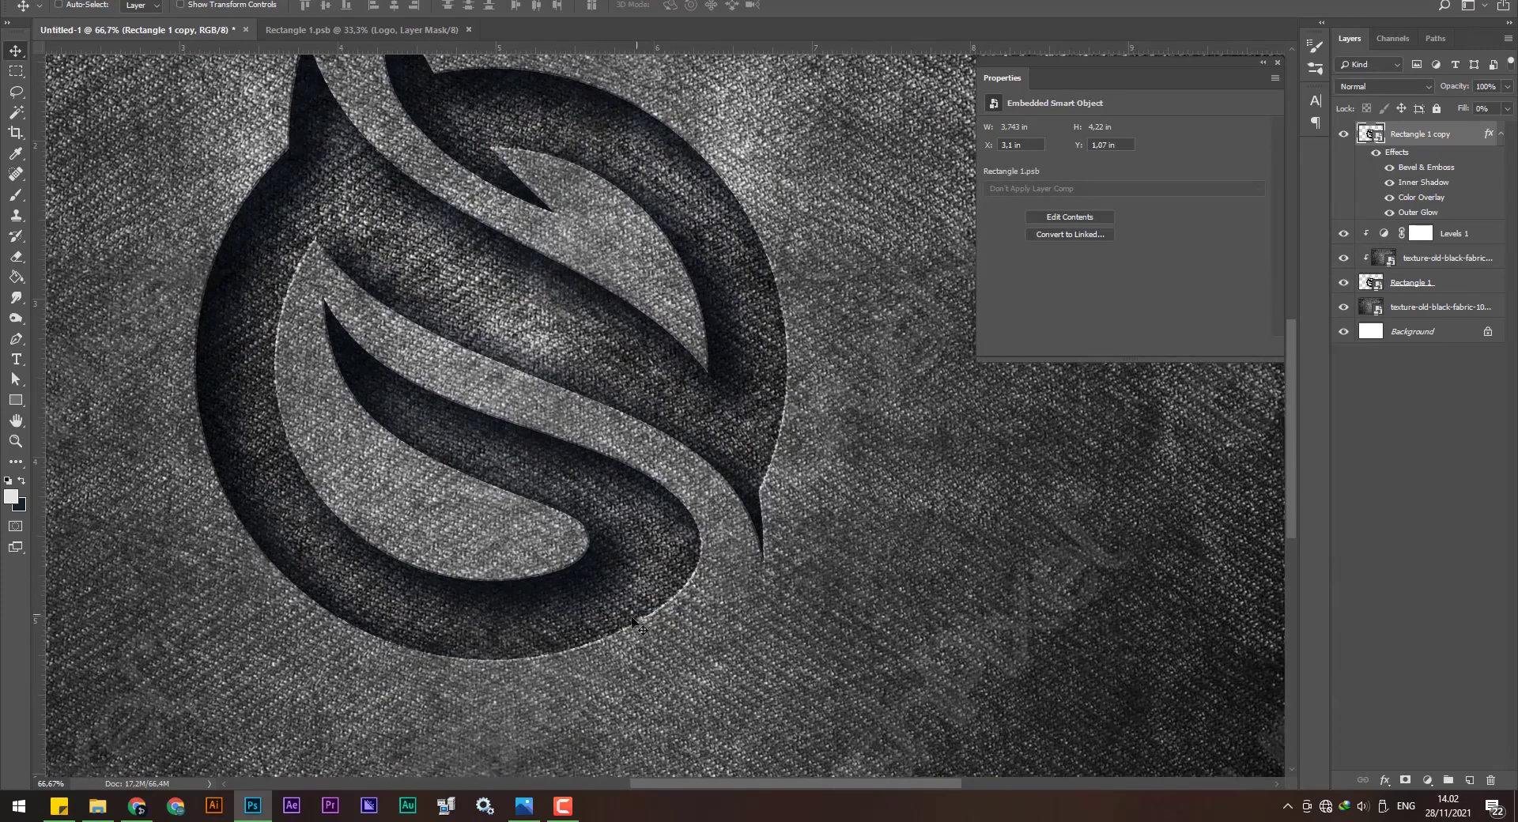
Set the white Color Dodge outer glow to 33% opacity and apply the layer style.
double_click(1421, 212)
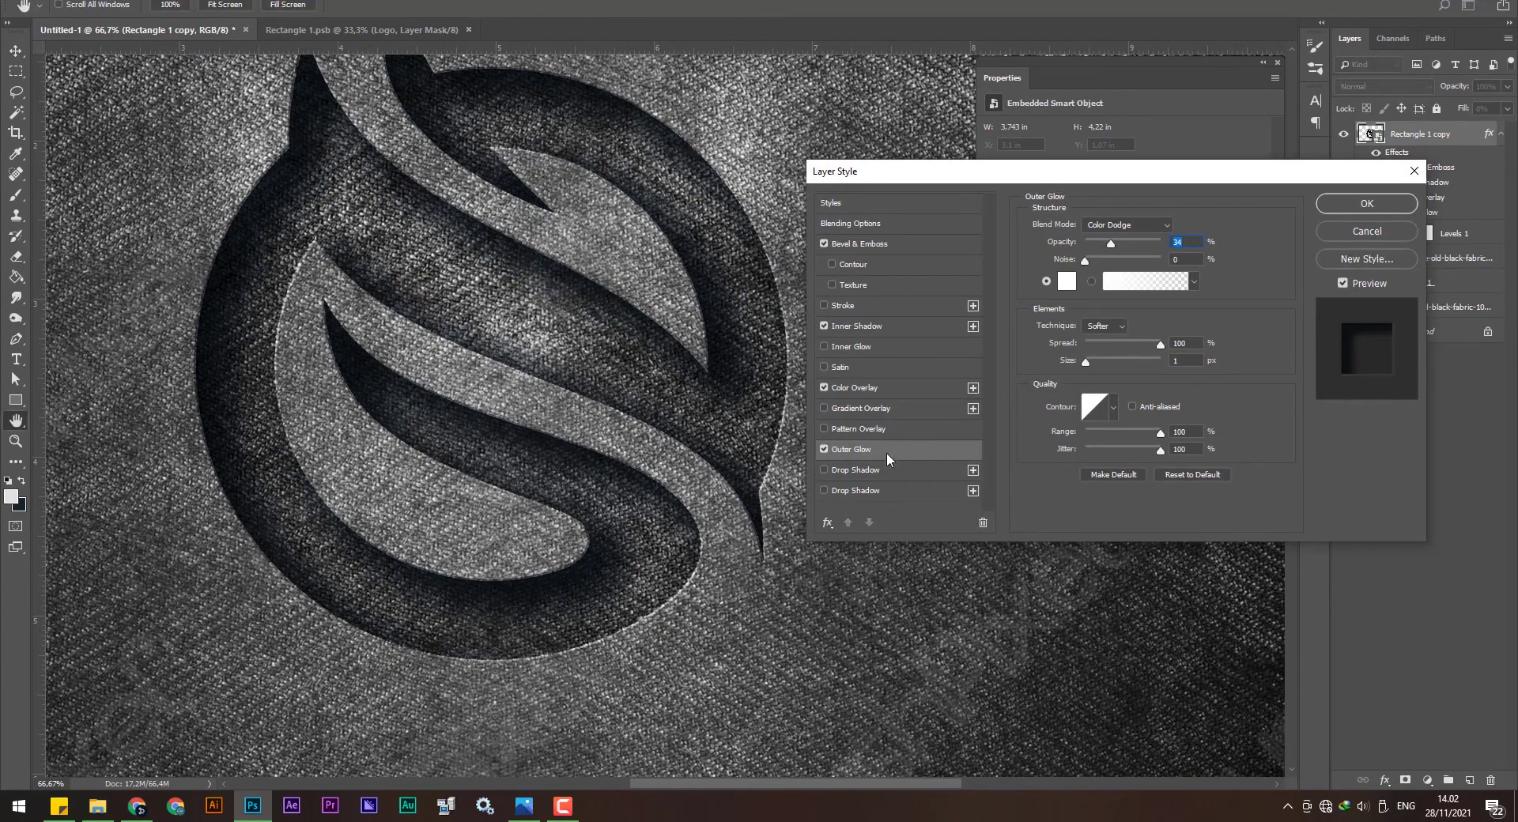
left_click(823, 449)
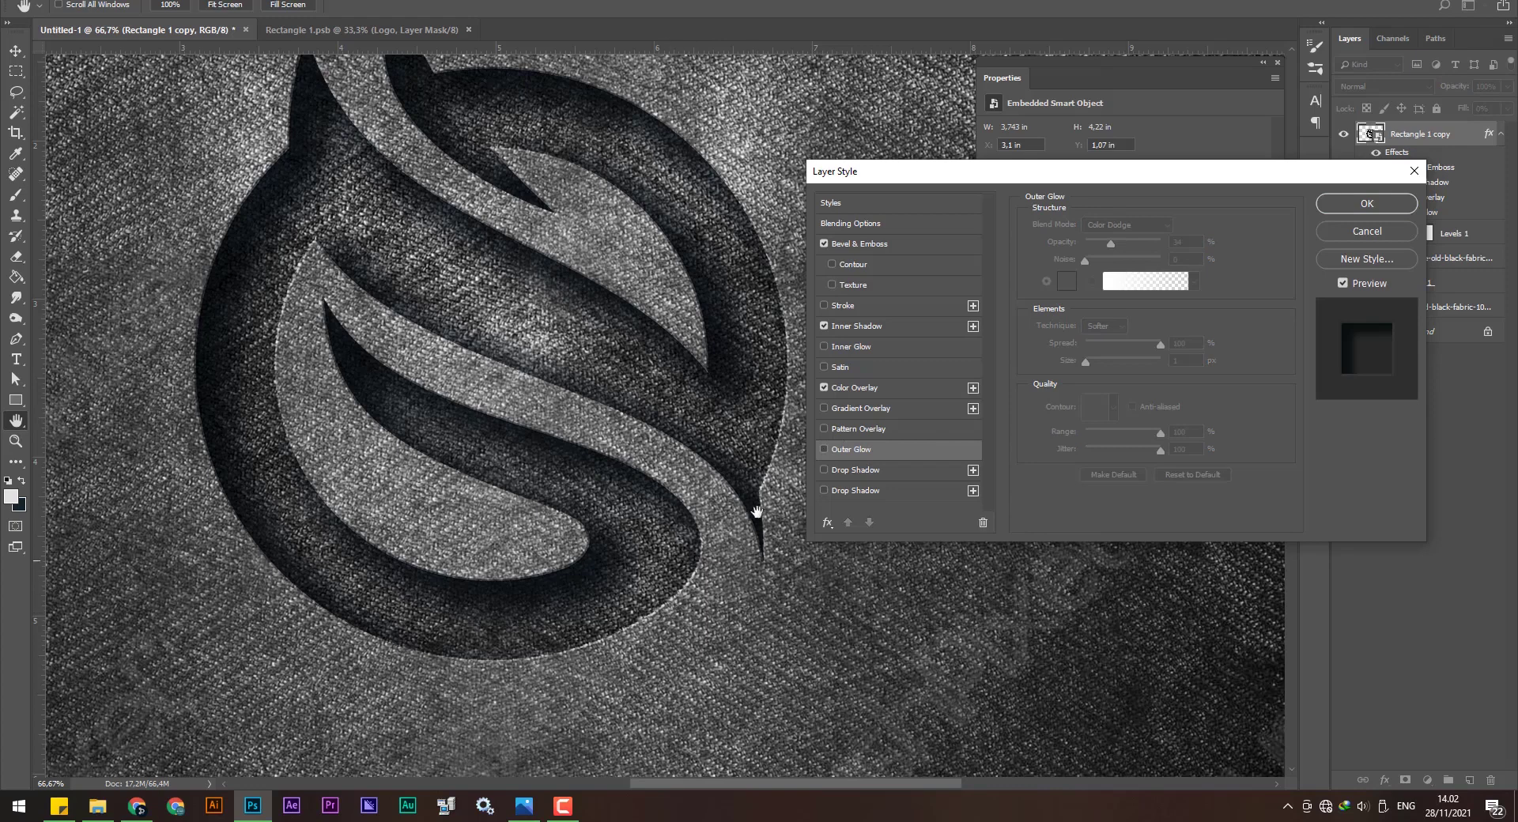
left_click(823, 449)
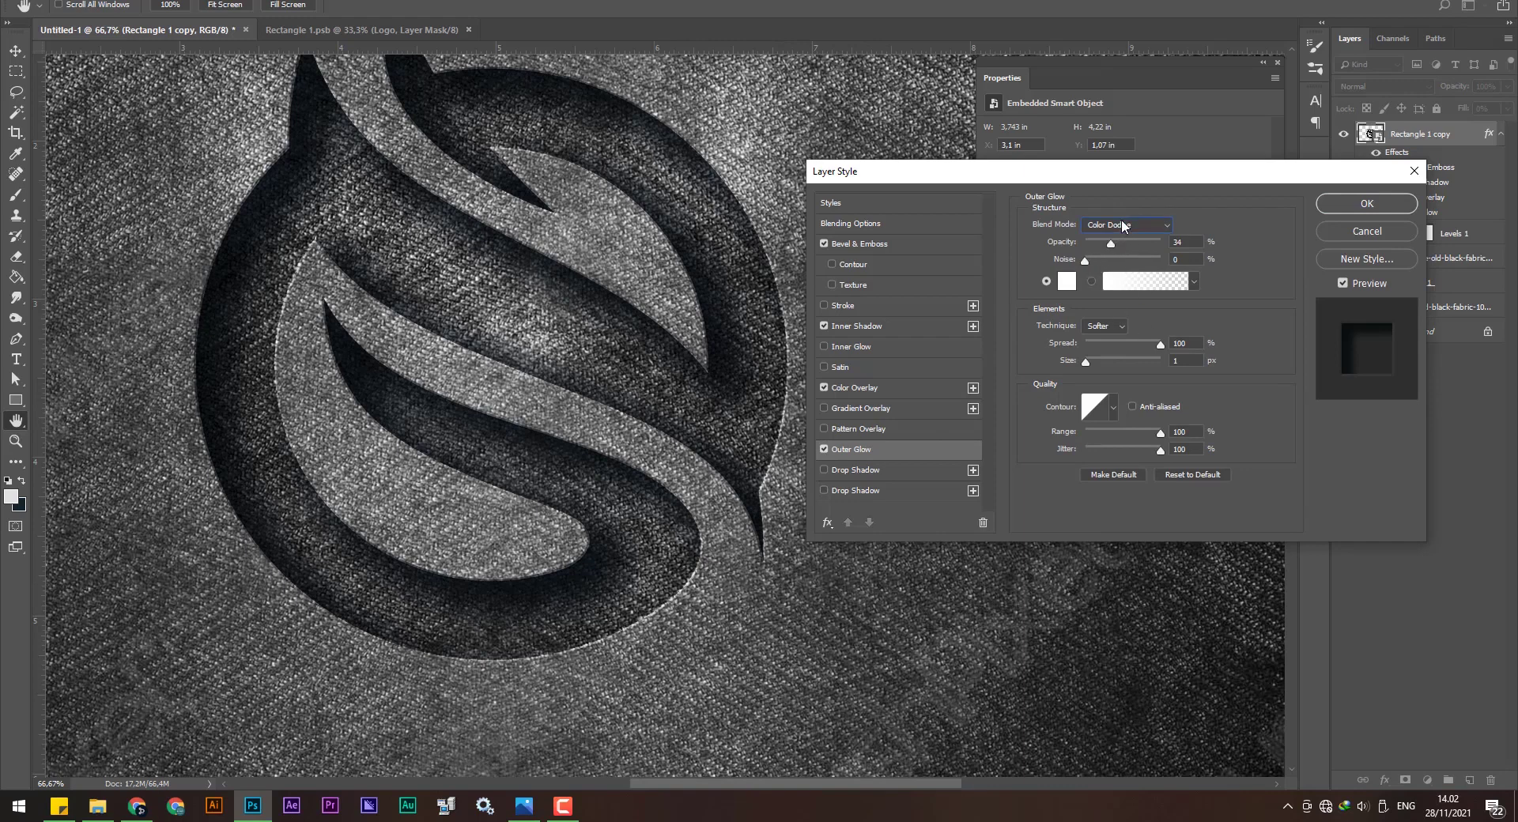
left_click(1123, 226)
left_click(1103, 371)
left_click_drag(1159, 240, 1162, 240)
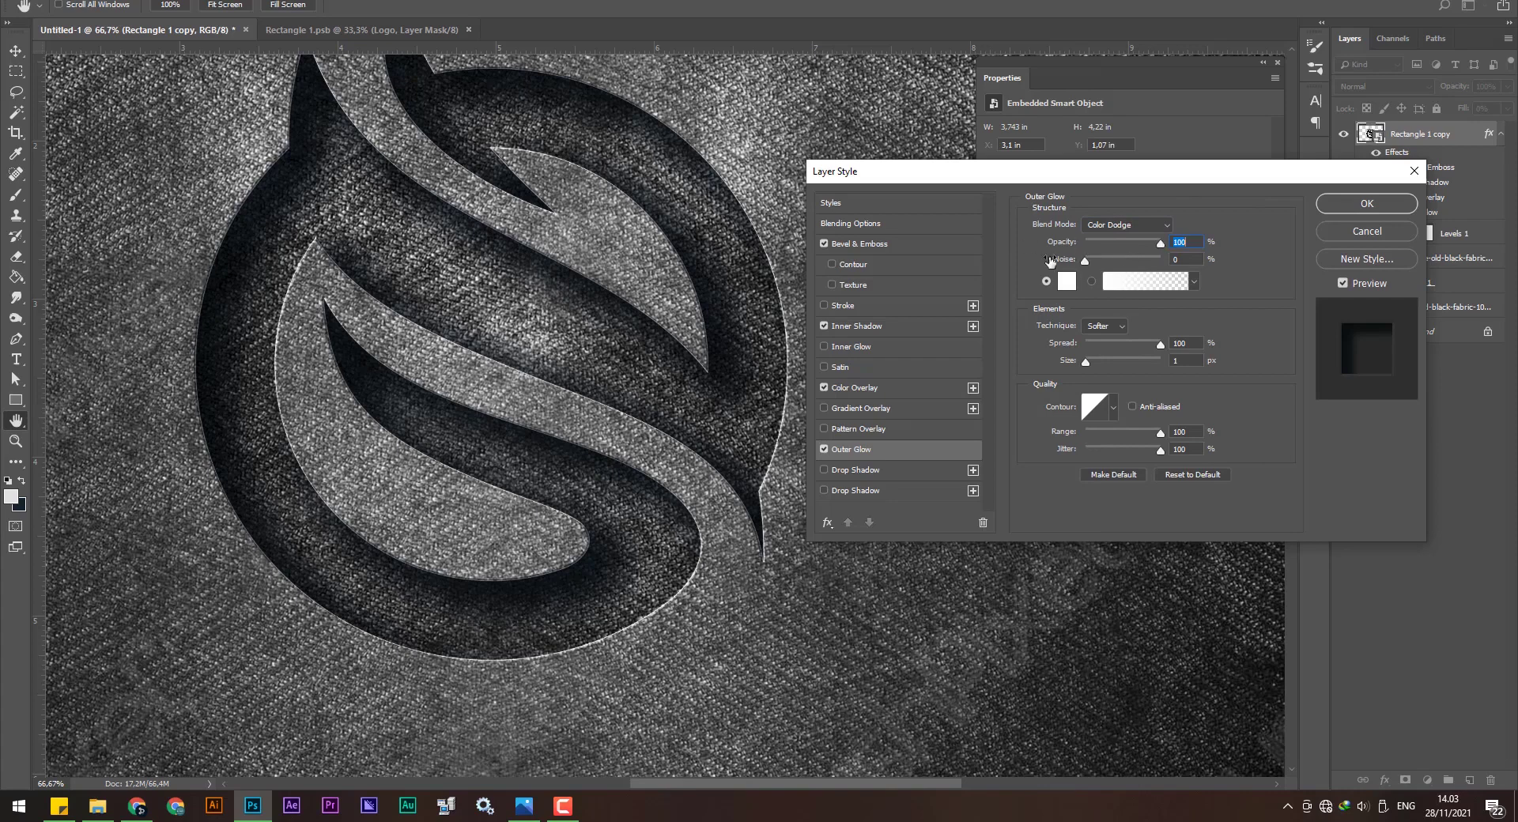
left_click(1102, 240)
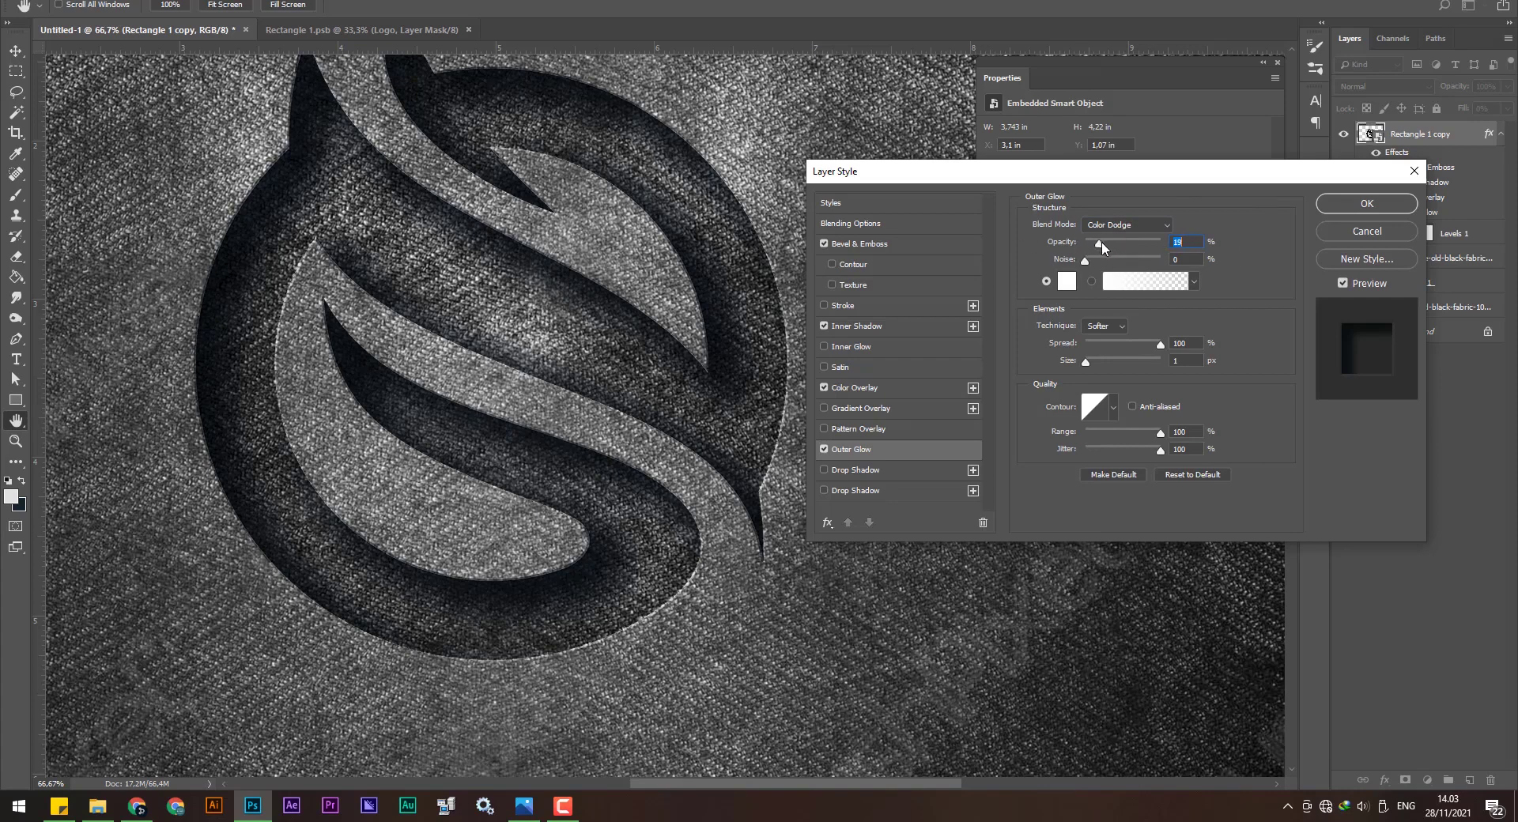
left_click(1109, 241)
left_click(1178, 343)
left_click(1366, 204)
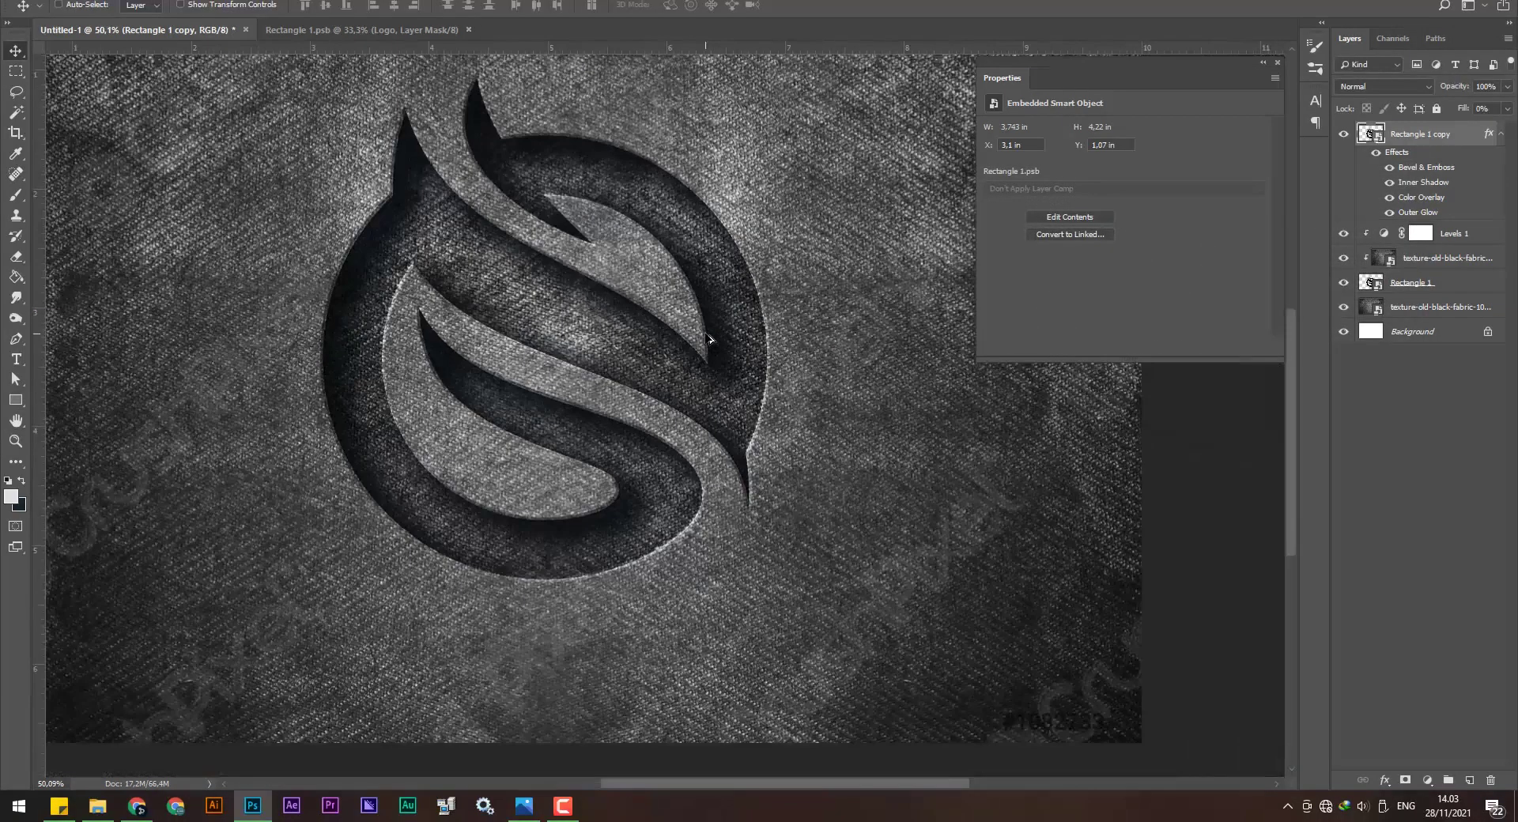
Close the Properties panel after scrolling through the layers.
scroll(706, 339, "down", 2)
scroll(704, 348, "down", 1)
scroll(703, 360, "down", 1)
scroll(703, 359, "down", 1)
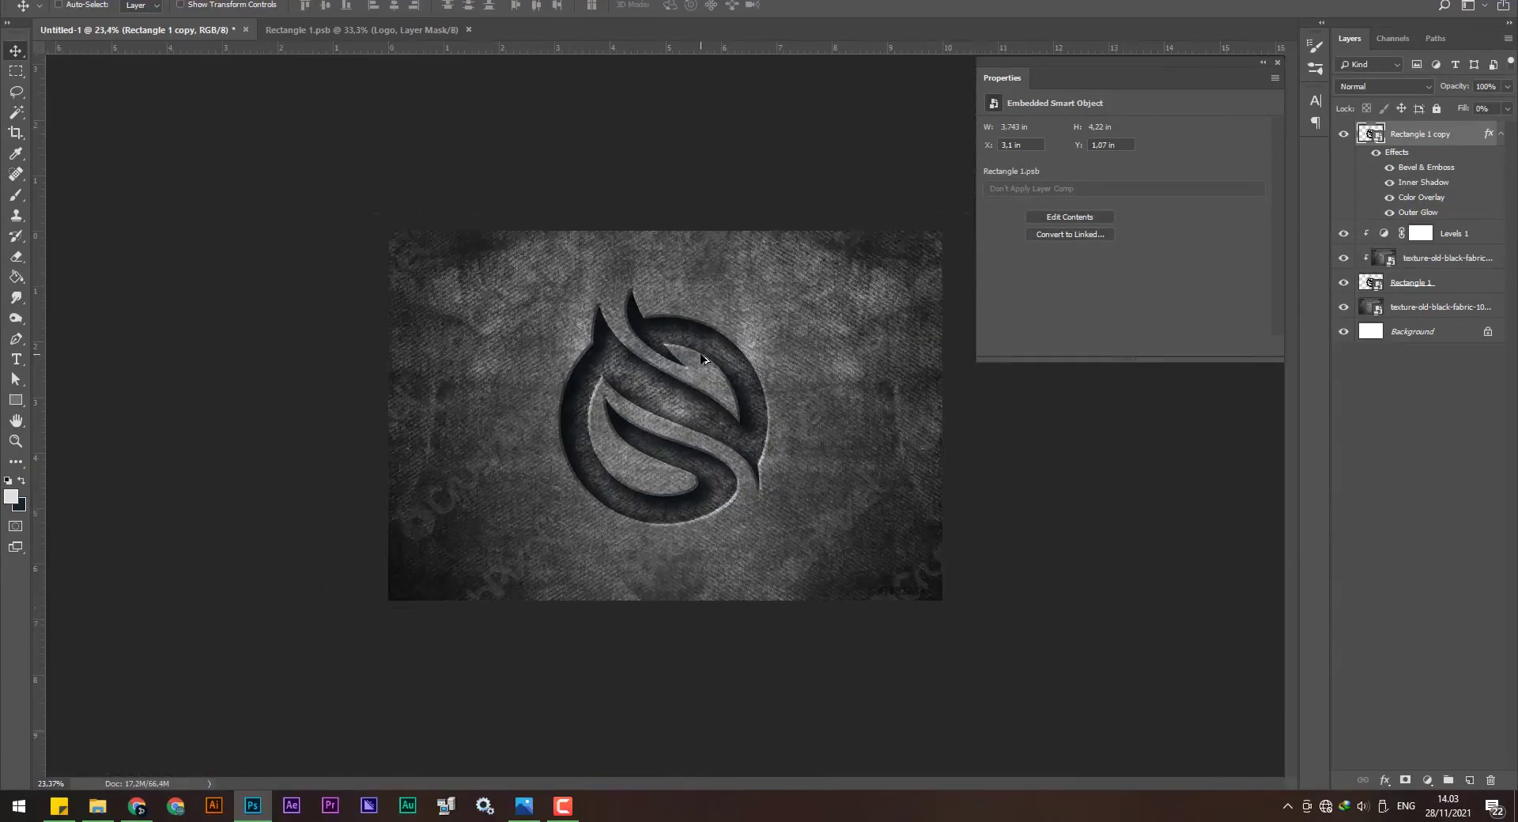
scroll(704, 359, "up", 1)
scroll(715, 358, "up", 1)
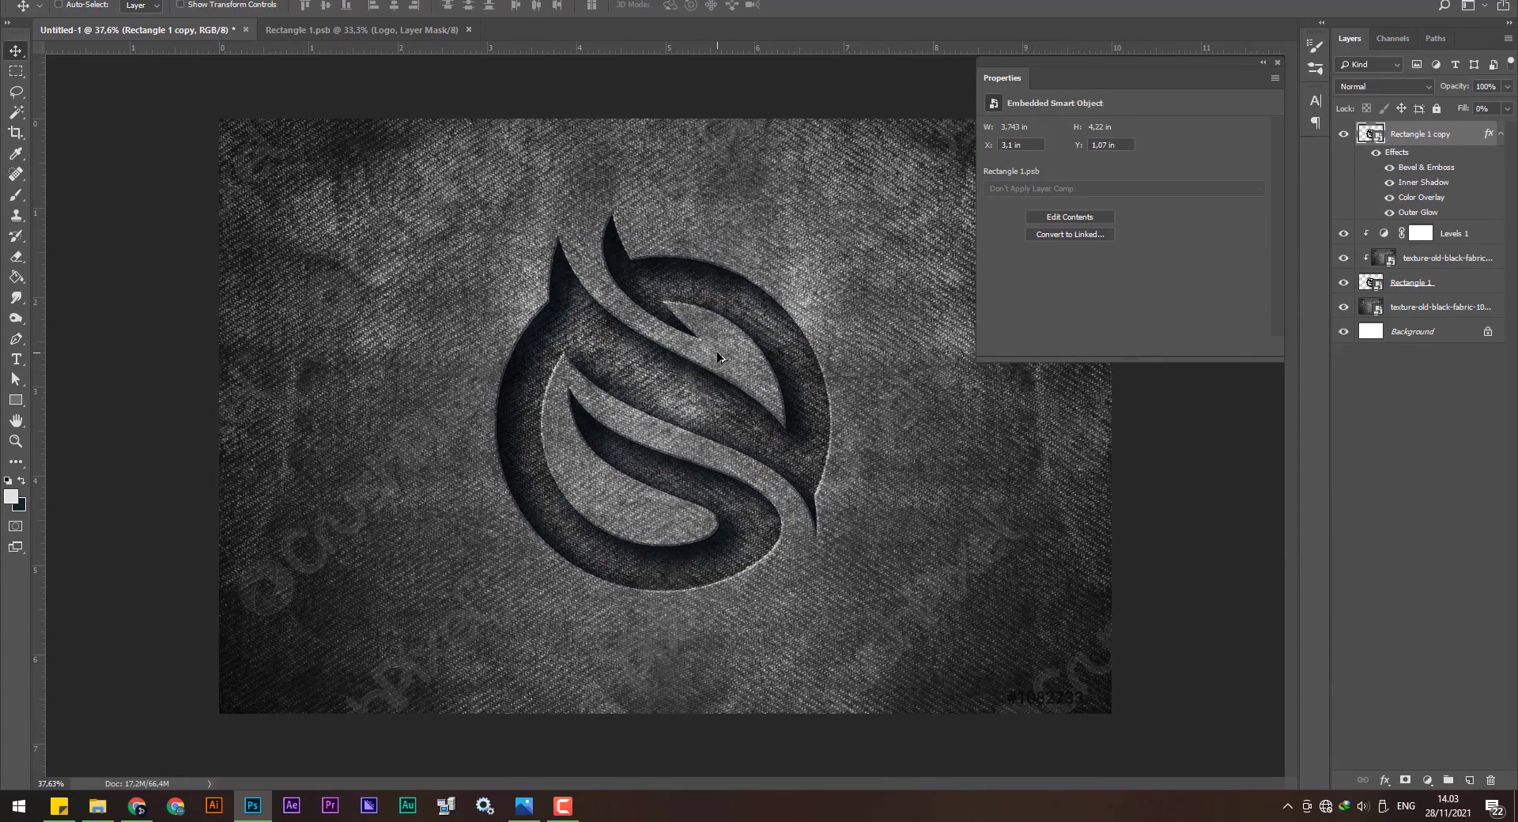
left_click(1276, 63)
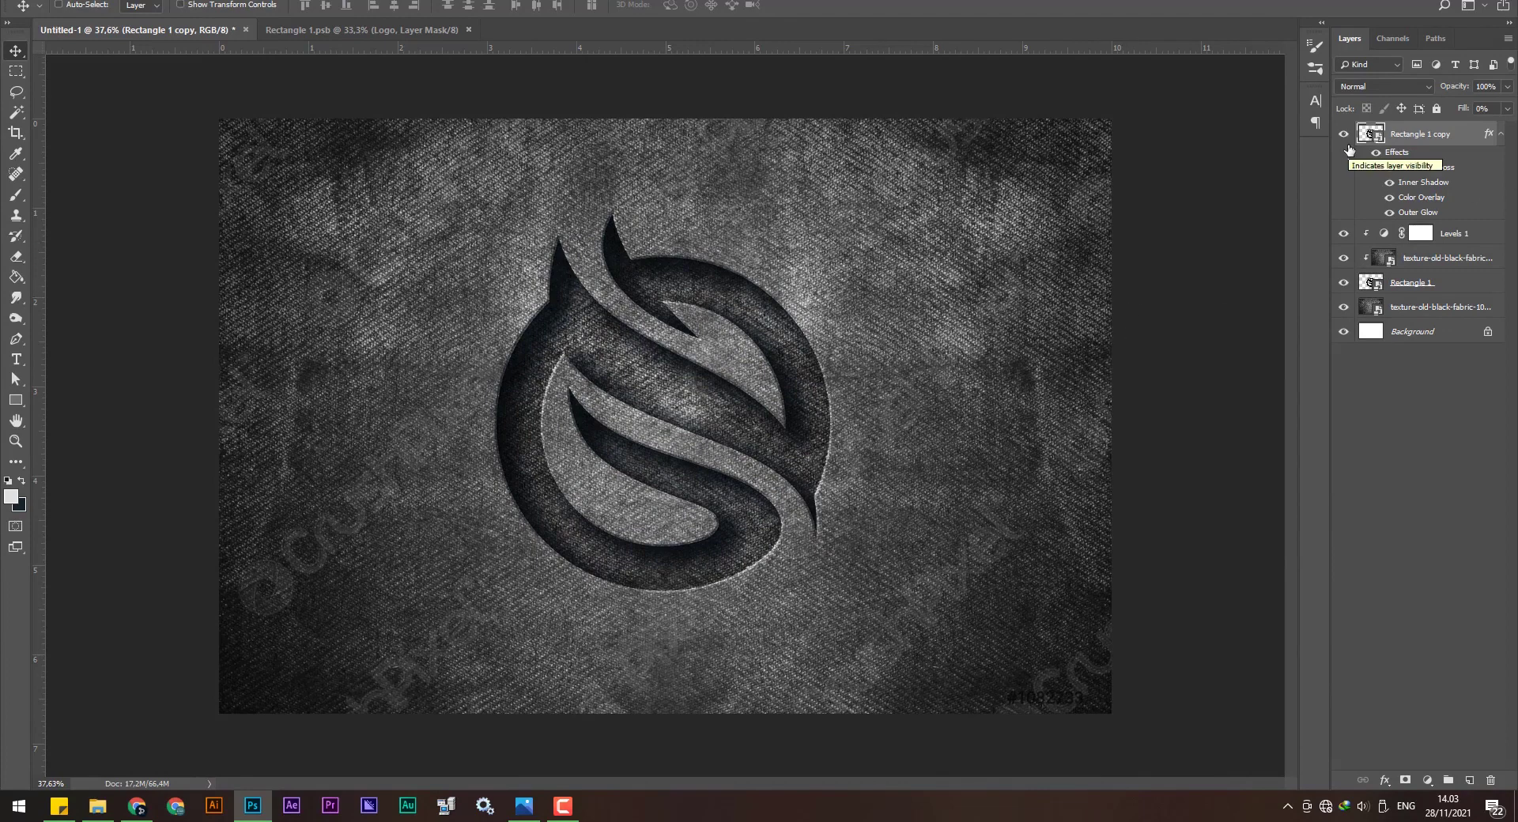
Select Rectangle 1 and toggle its visibility to compare the result.
left_click(1428, 259)
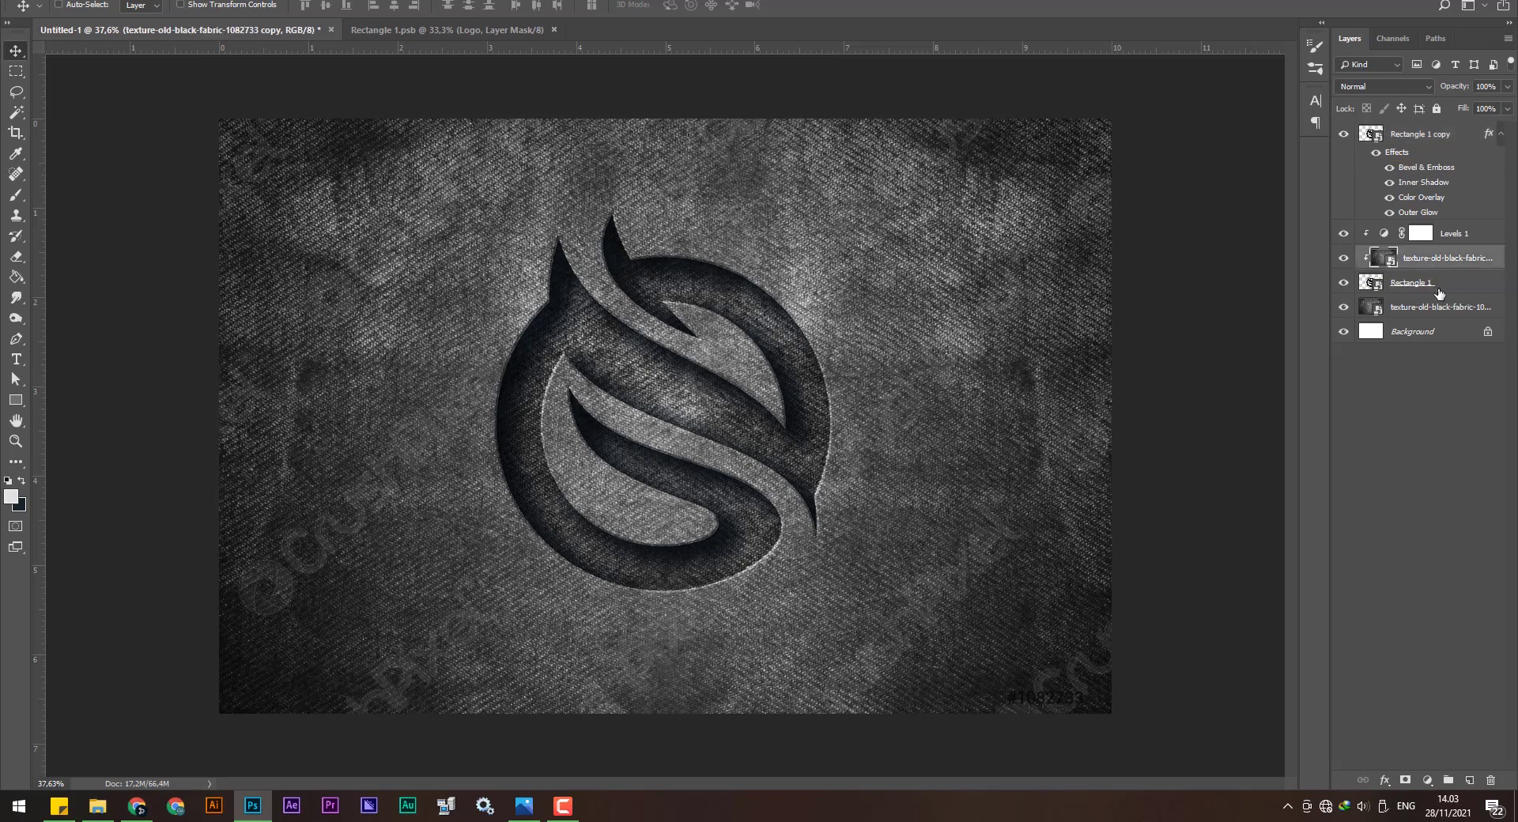
left_click(1438, 293)
left_click(1344, 283)
left_click(1344, 283)
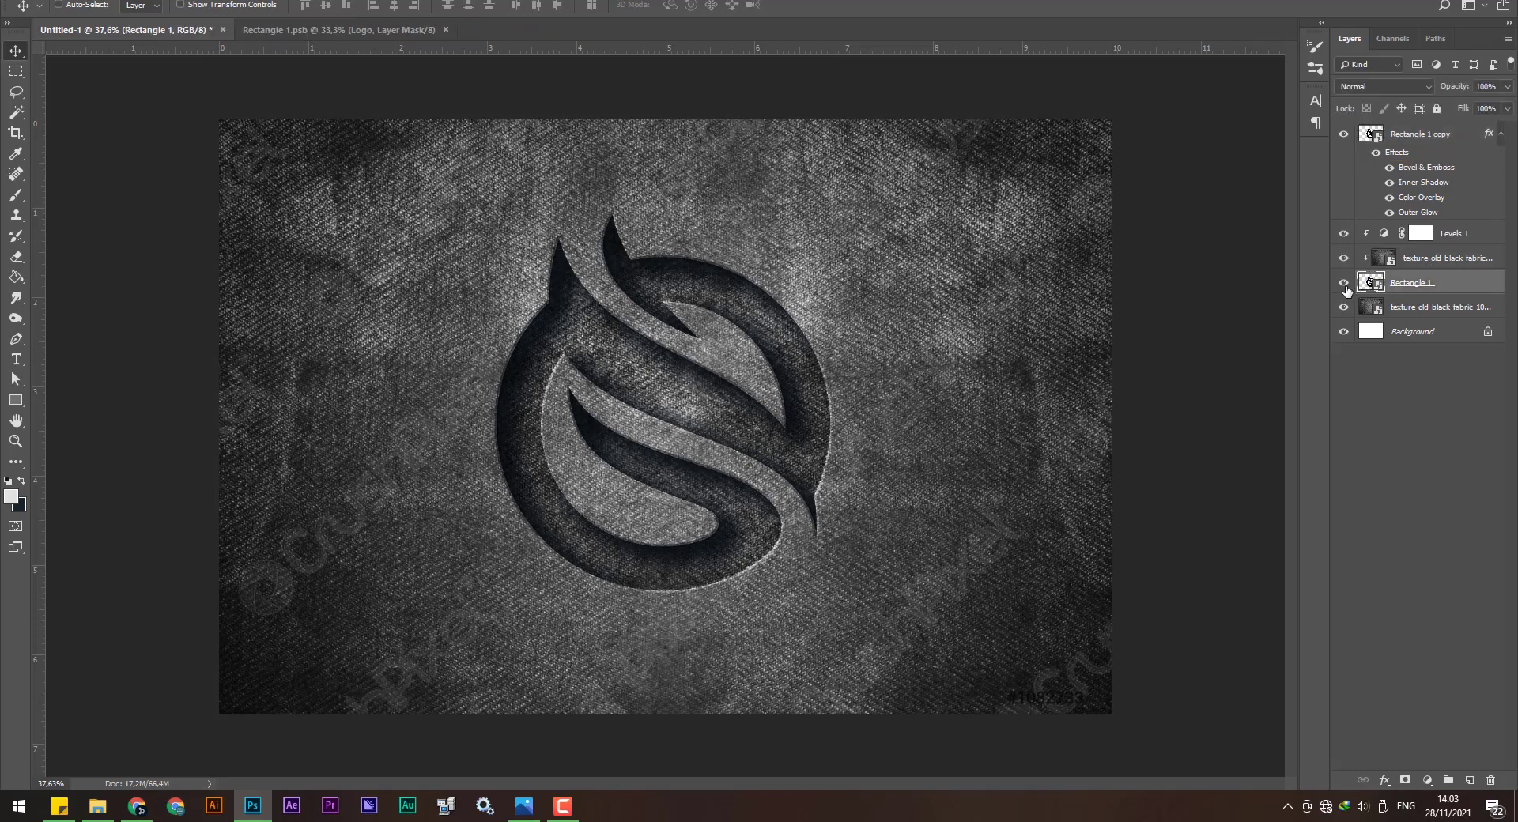
left_click(1343, 283)
left_click(1344, 307)
left_click(1344, 307)
left_click(1344, 283)
Group Rectangle 1 copy through Rectangle 1 into a new group named Effect.
left_click(1452, 129)
left_click(1459, 289, "shift")
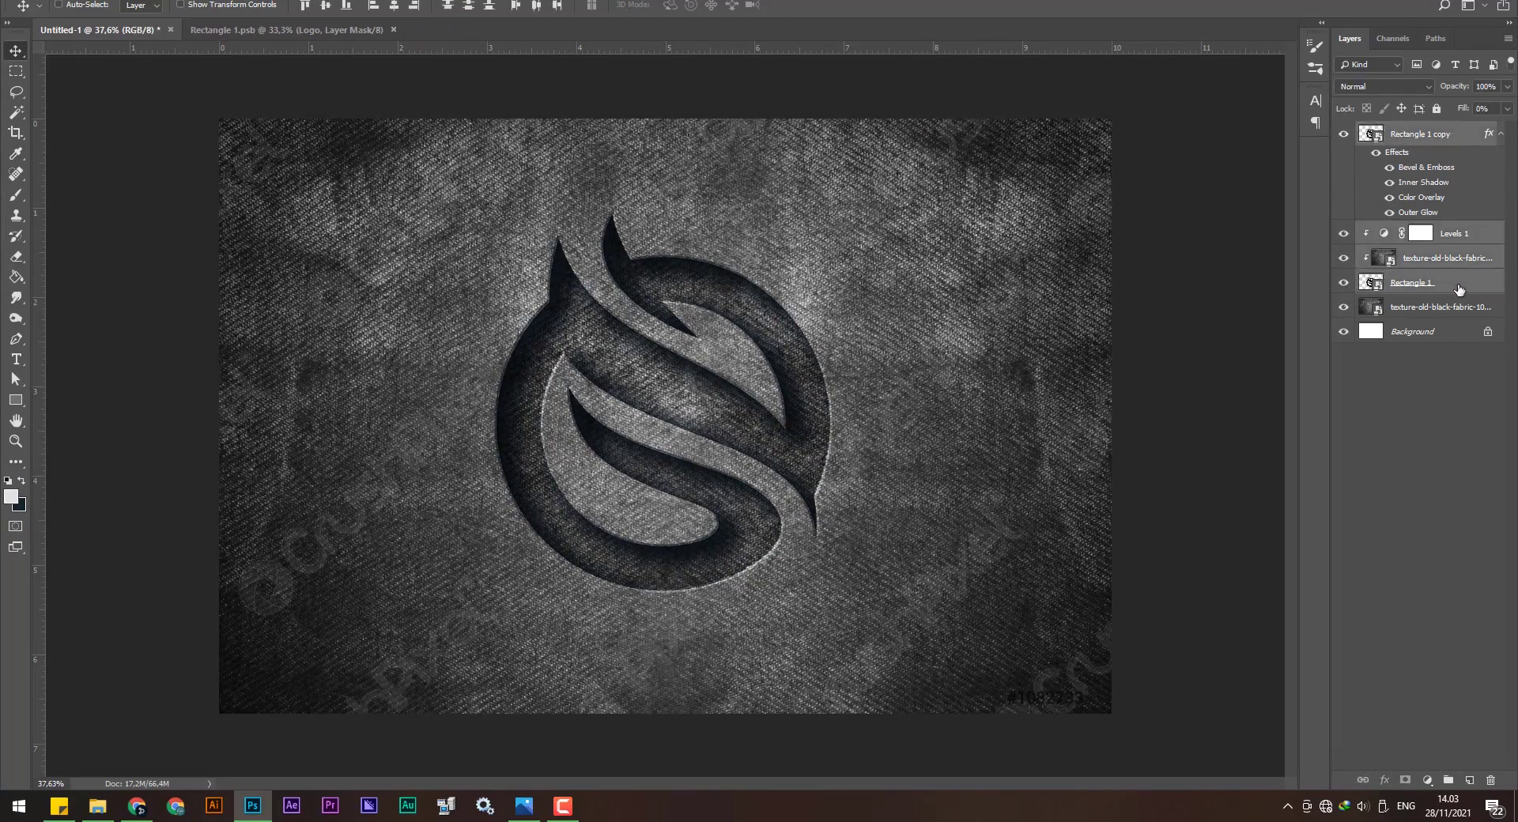
right_click(1456, 290)
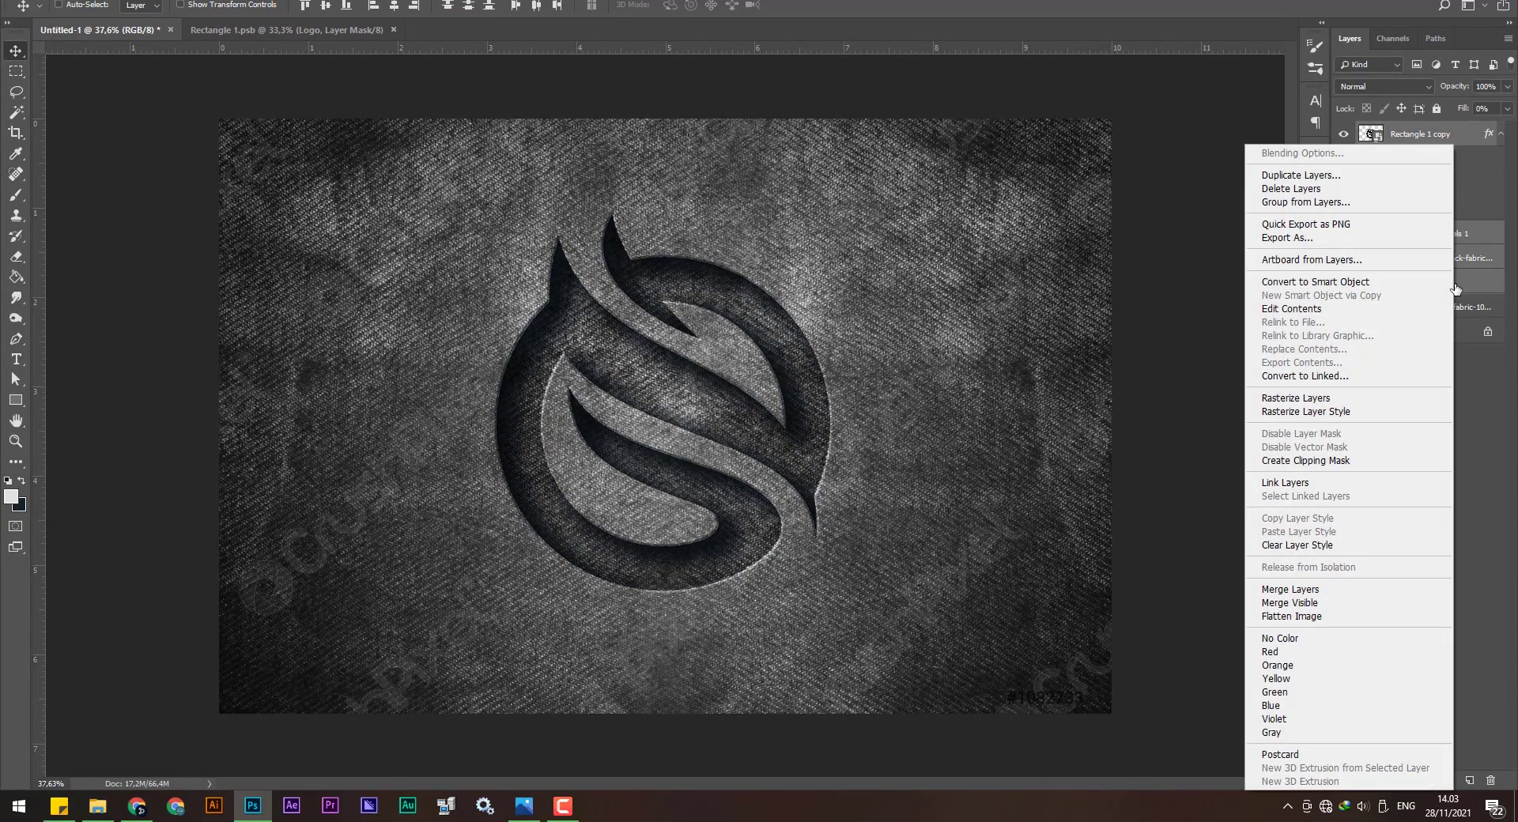
left_click(1372, 134)
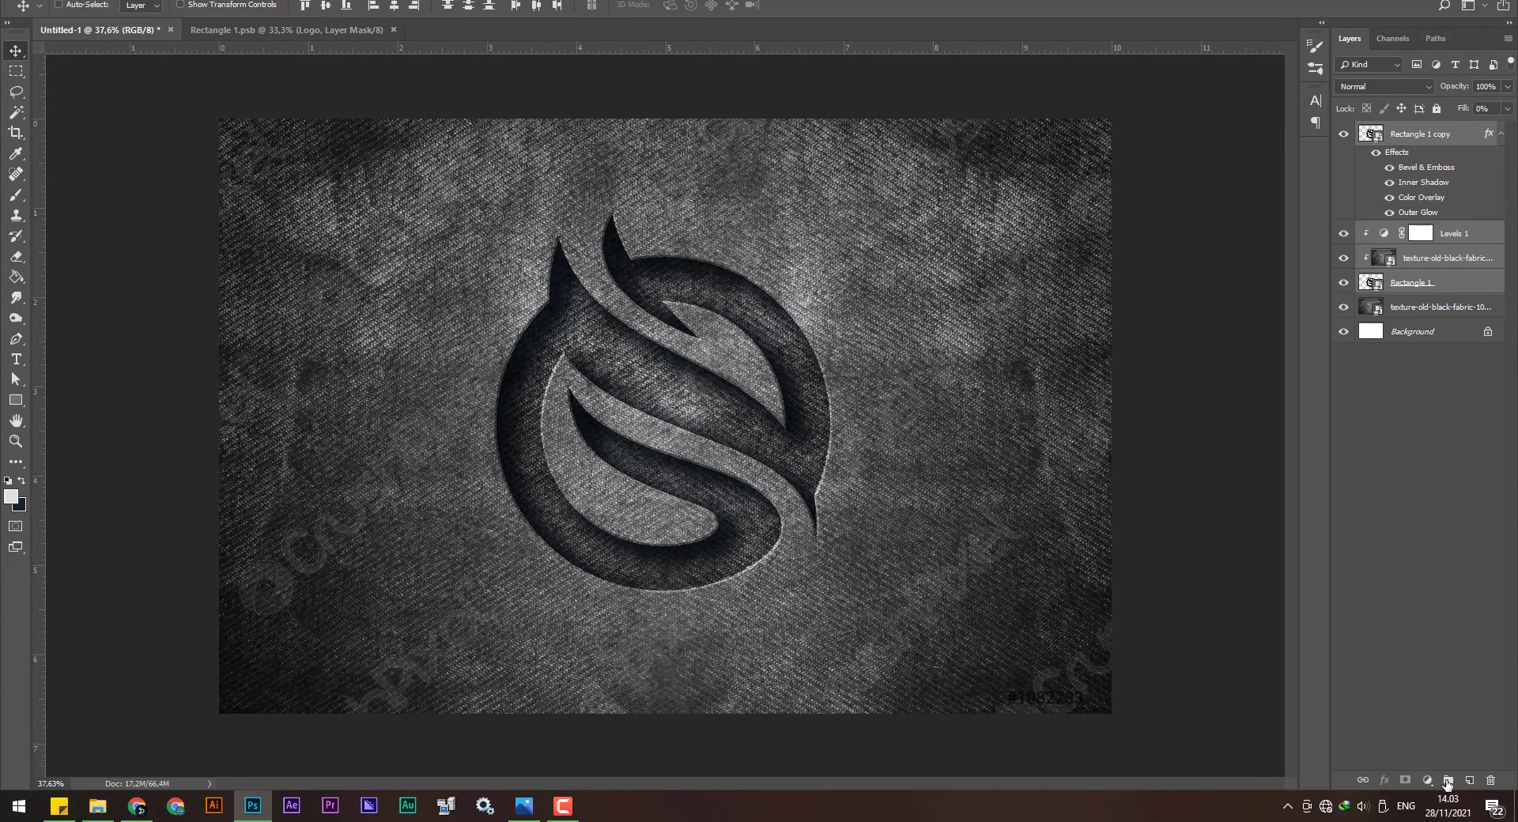
left_click(1447, 781)
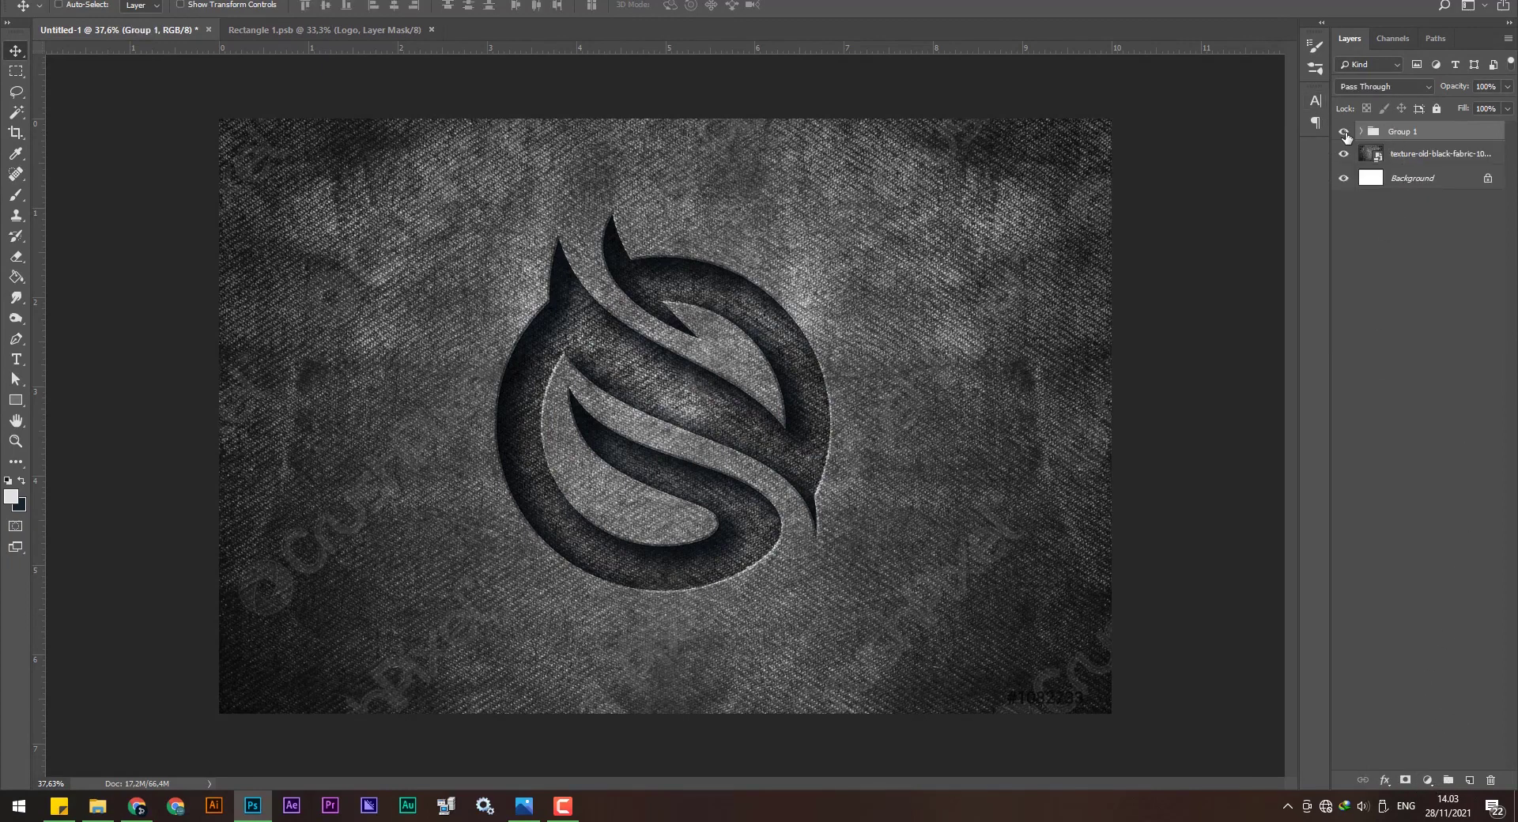
left_click(1343, 131)
left_click(1343, 132)
double_click(1403, 131)
type("Effect")
key("Return")
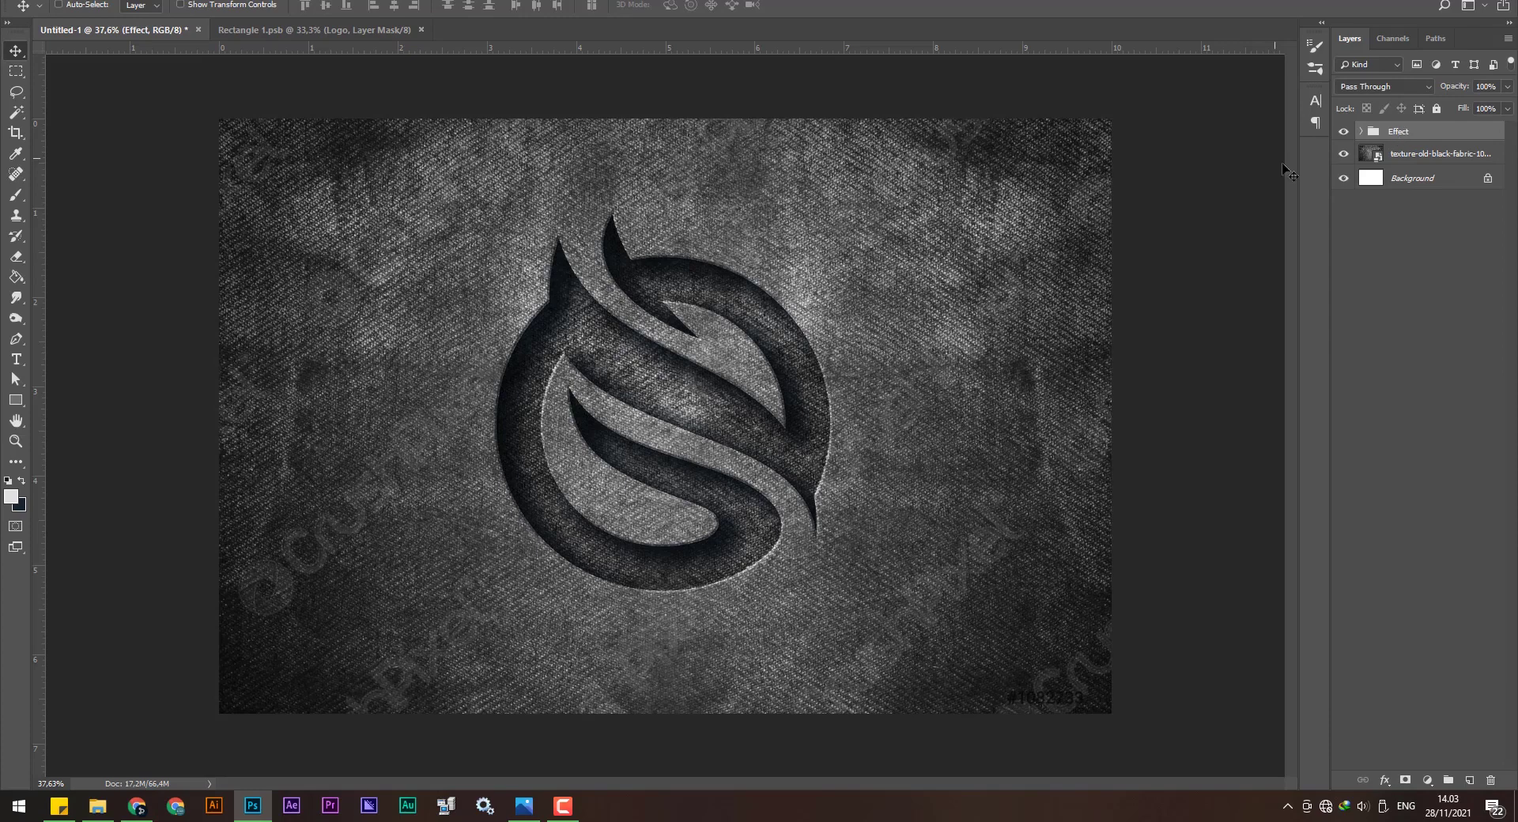
Expand the Effect group and toggle Rectangle 1 copy's visibility to compare the emboss.
left_click(1359, 132)
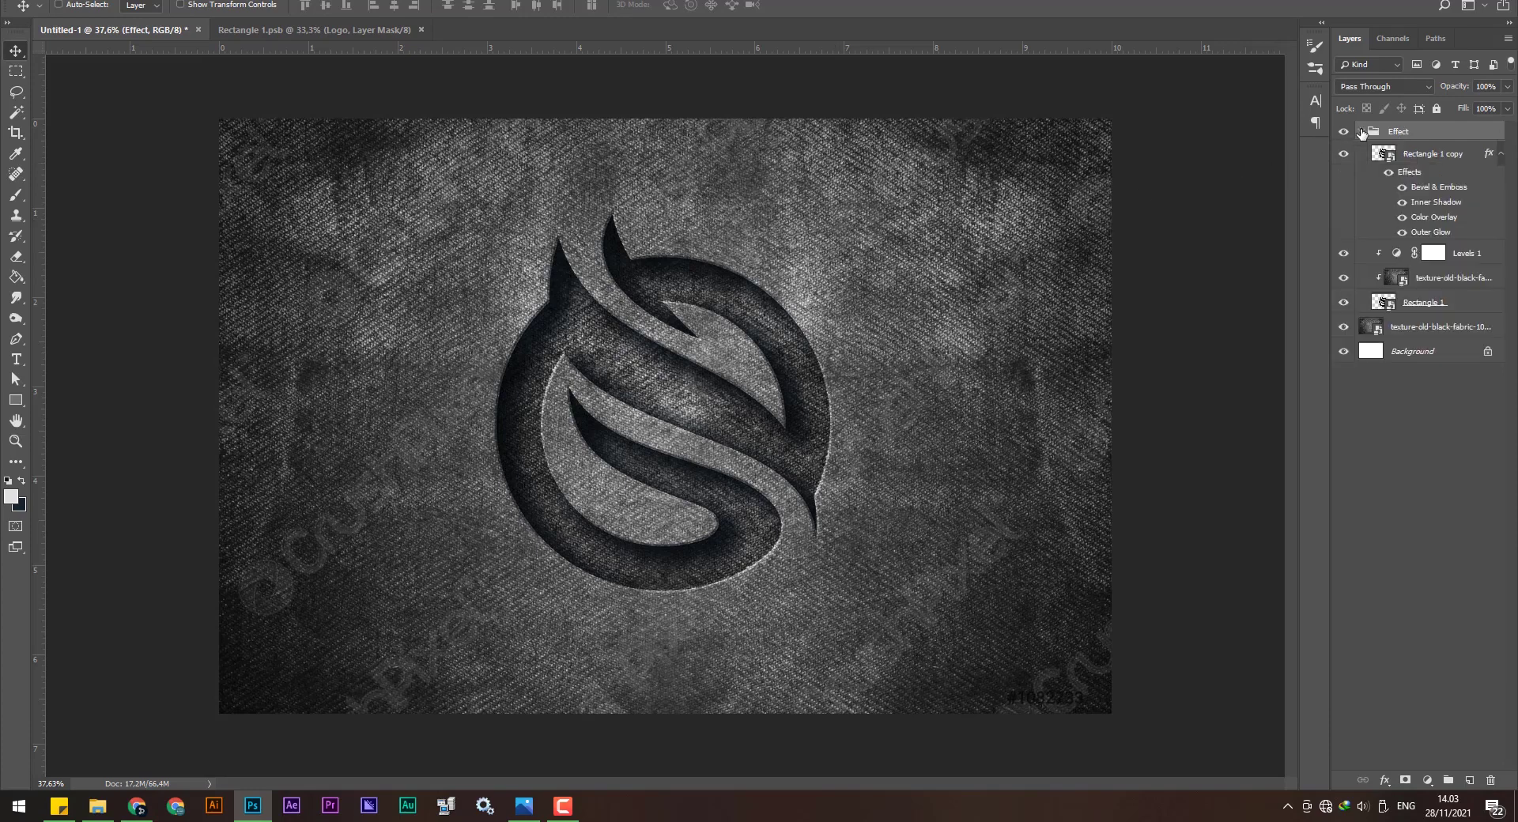
left_click(1449, 161)
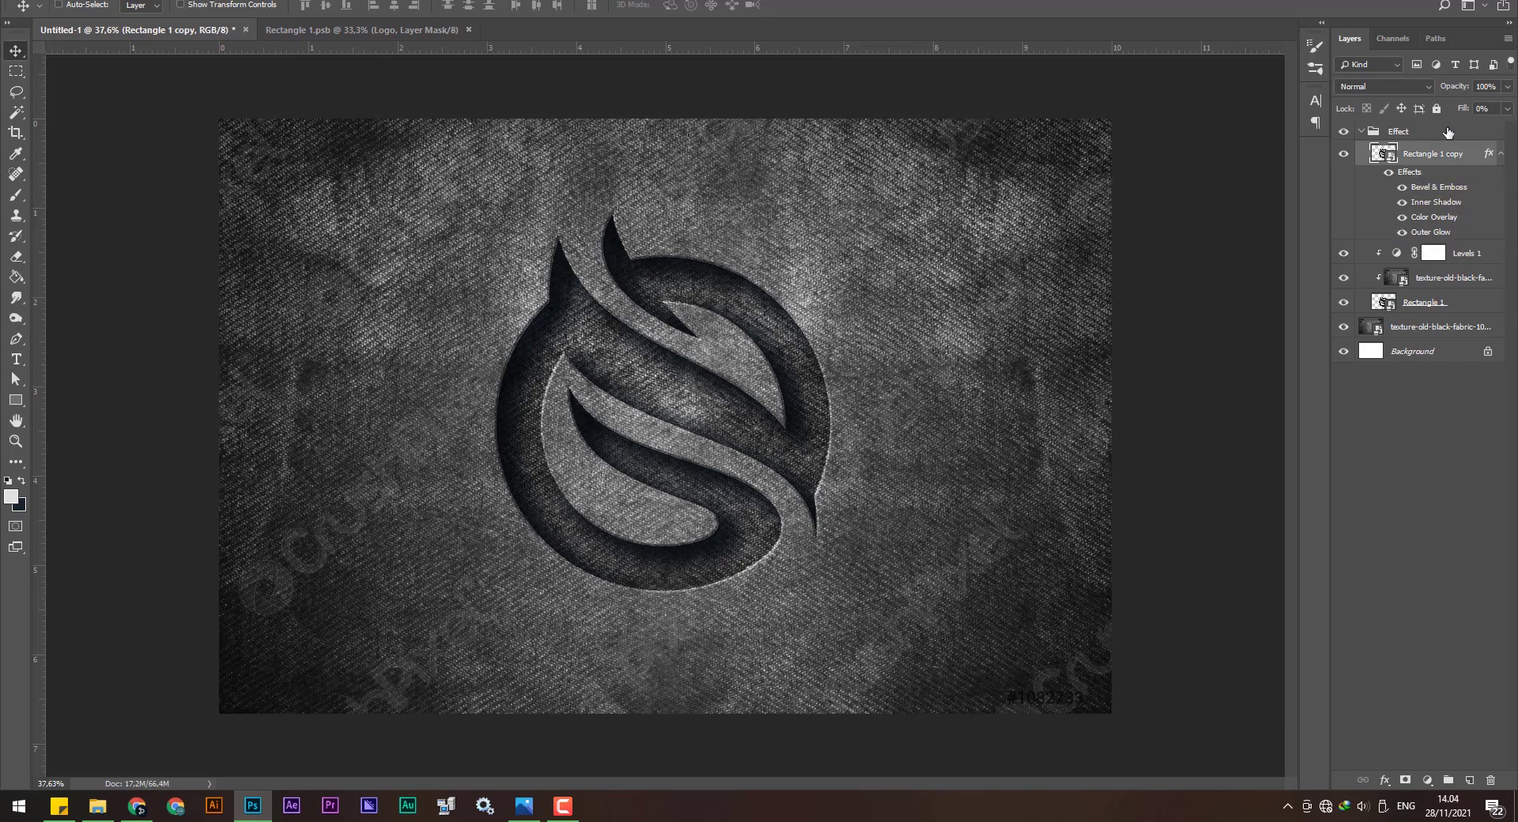
left_click(1343, 155)
left_click(1343, 155)
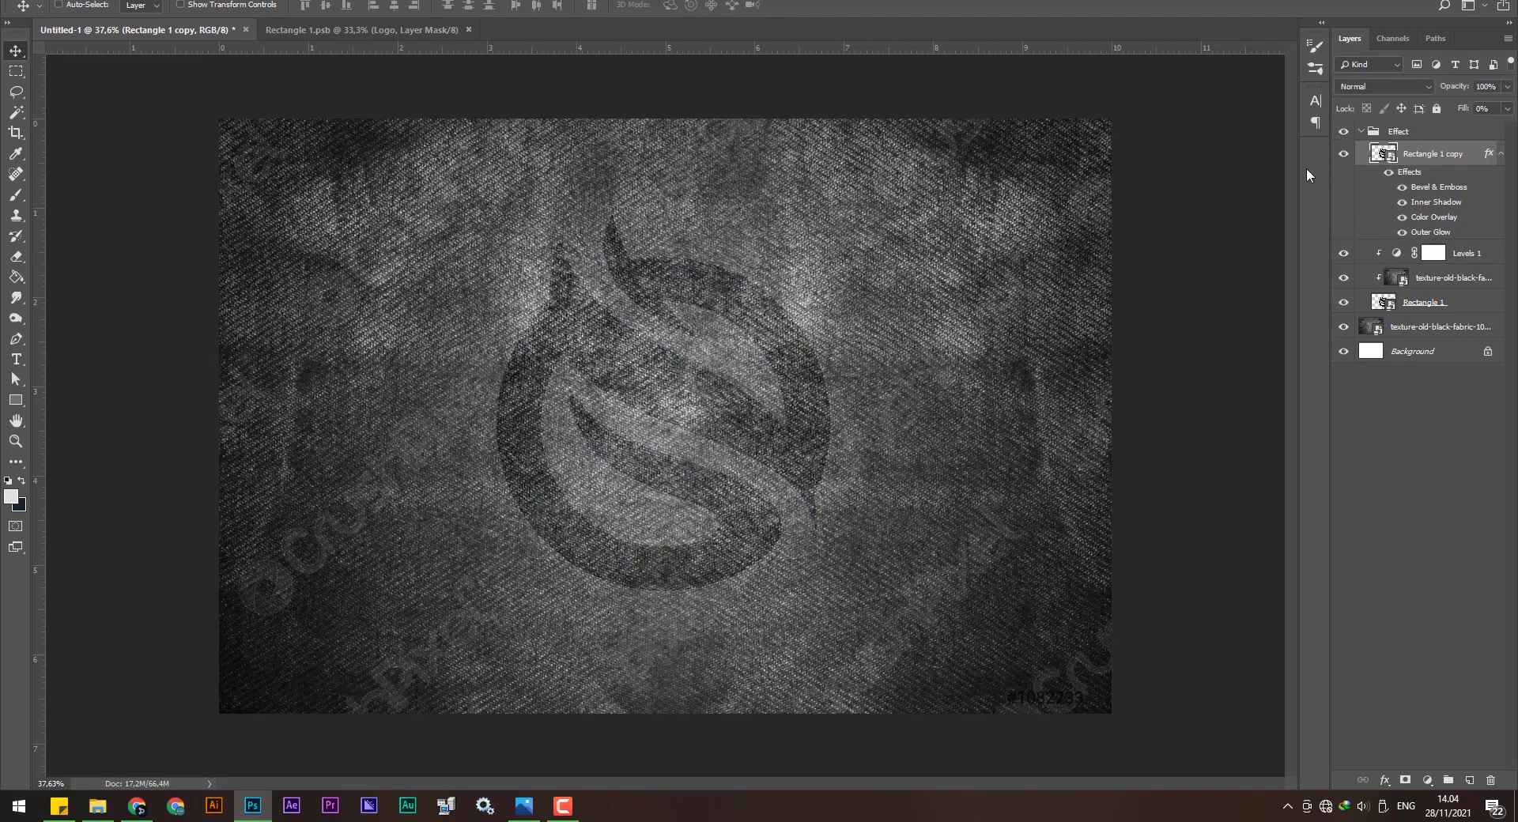
left_click(1343, 155)
left_click(1344, 158)
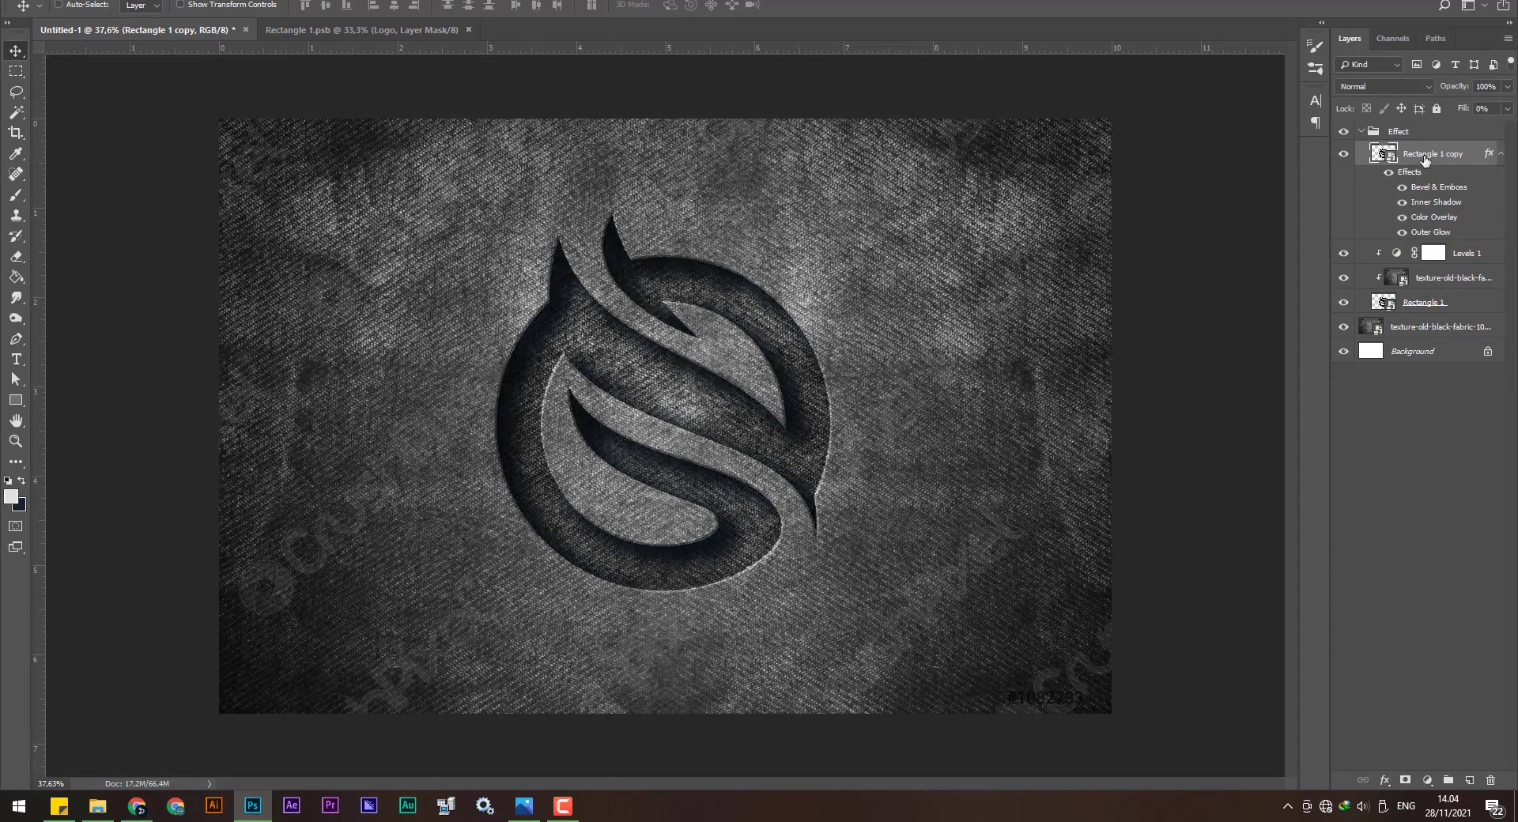
Duplicate Rectangle 1 copy as Rectangle 1 copy 2.
right_click(1423, 154)
left_click(1336, 177)
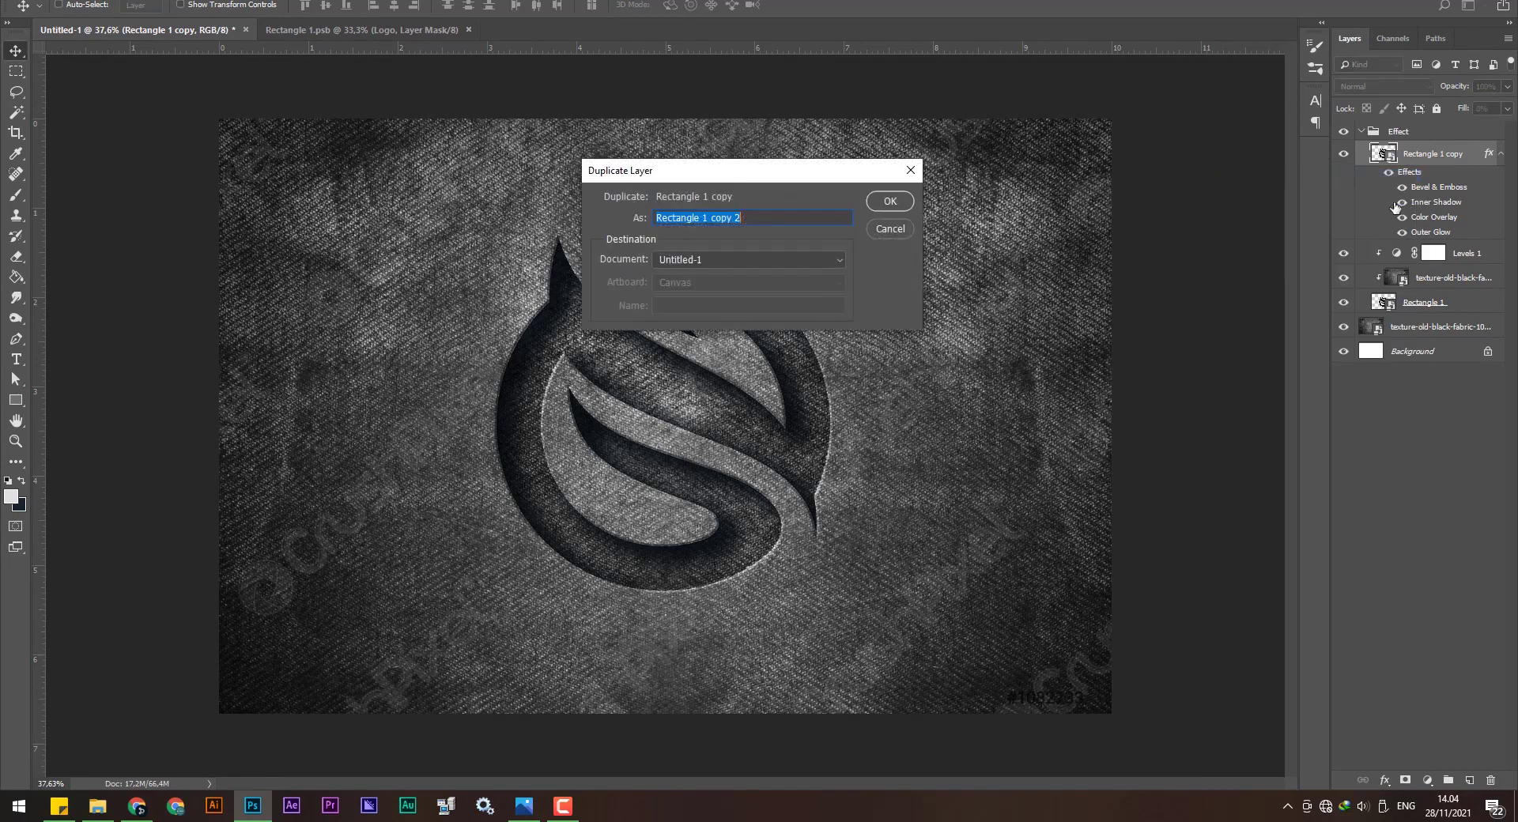
left_click(887, 202)
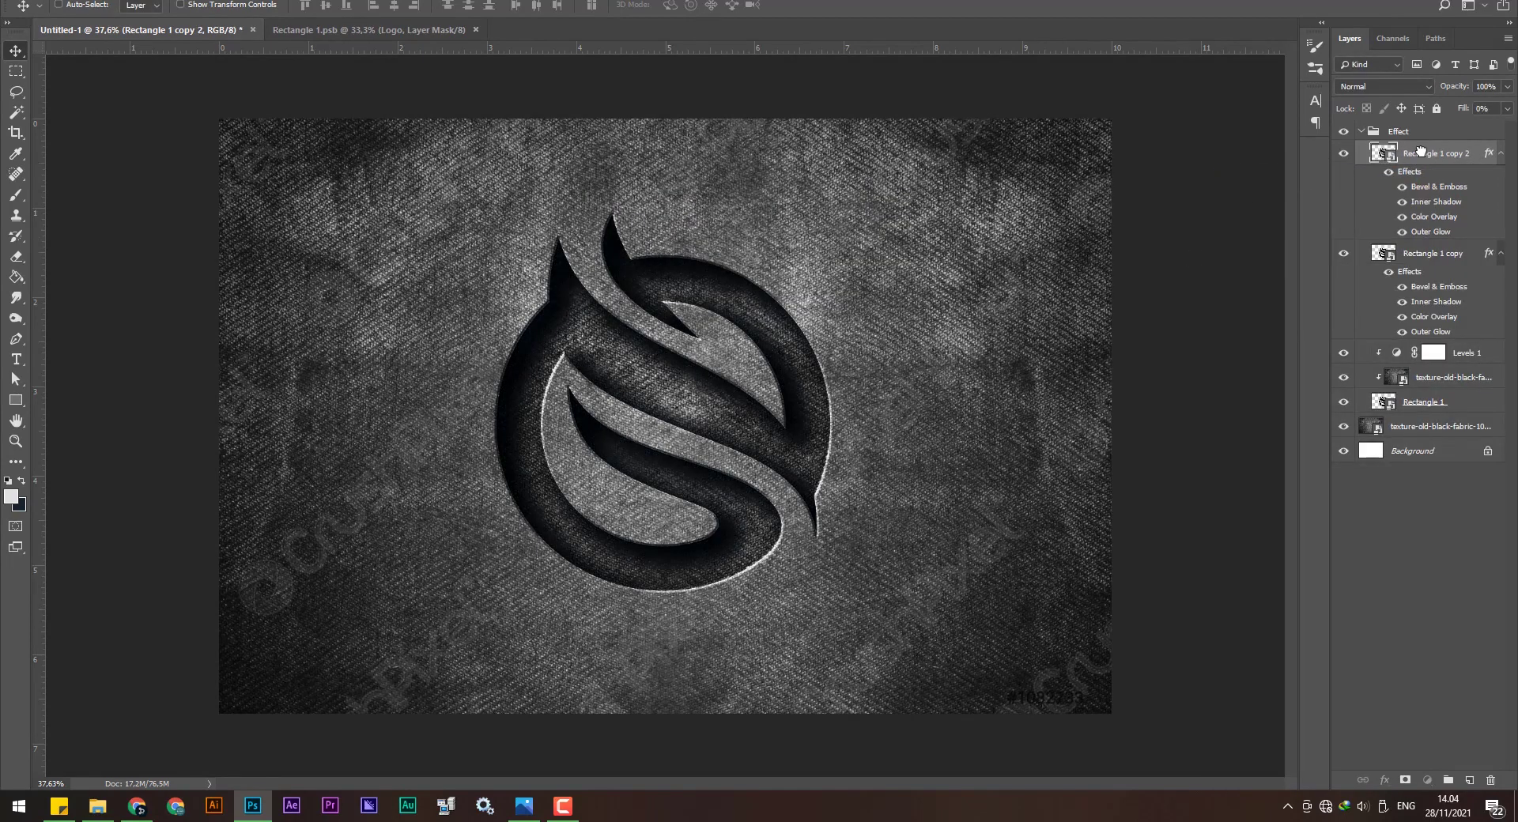
Move Rectangle 1 copy 2 to the top, collapse Effect, and remove its layer effects.
mouse_move(1436, 155)
left_mouse_down()
mouse_move(1436, 115)
mouse_move(1421, 128)
left_mouse_up()
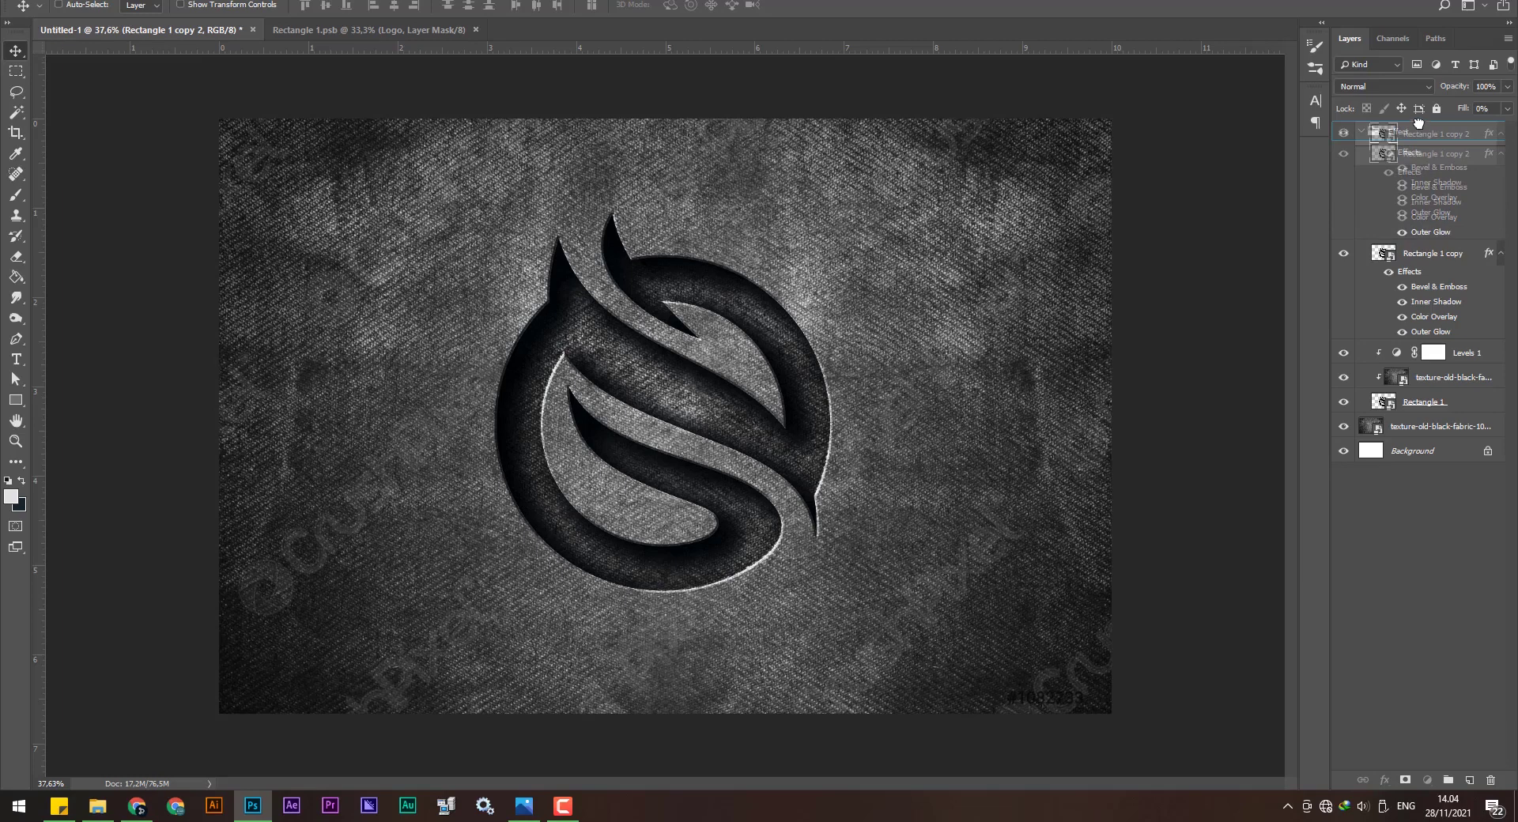
left_click_drag(1418, 123, 1416, 122)
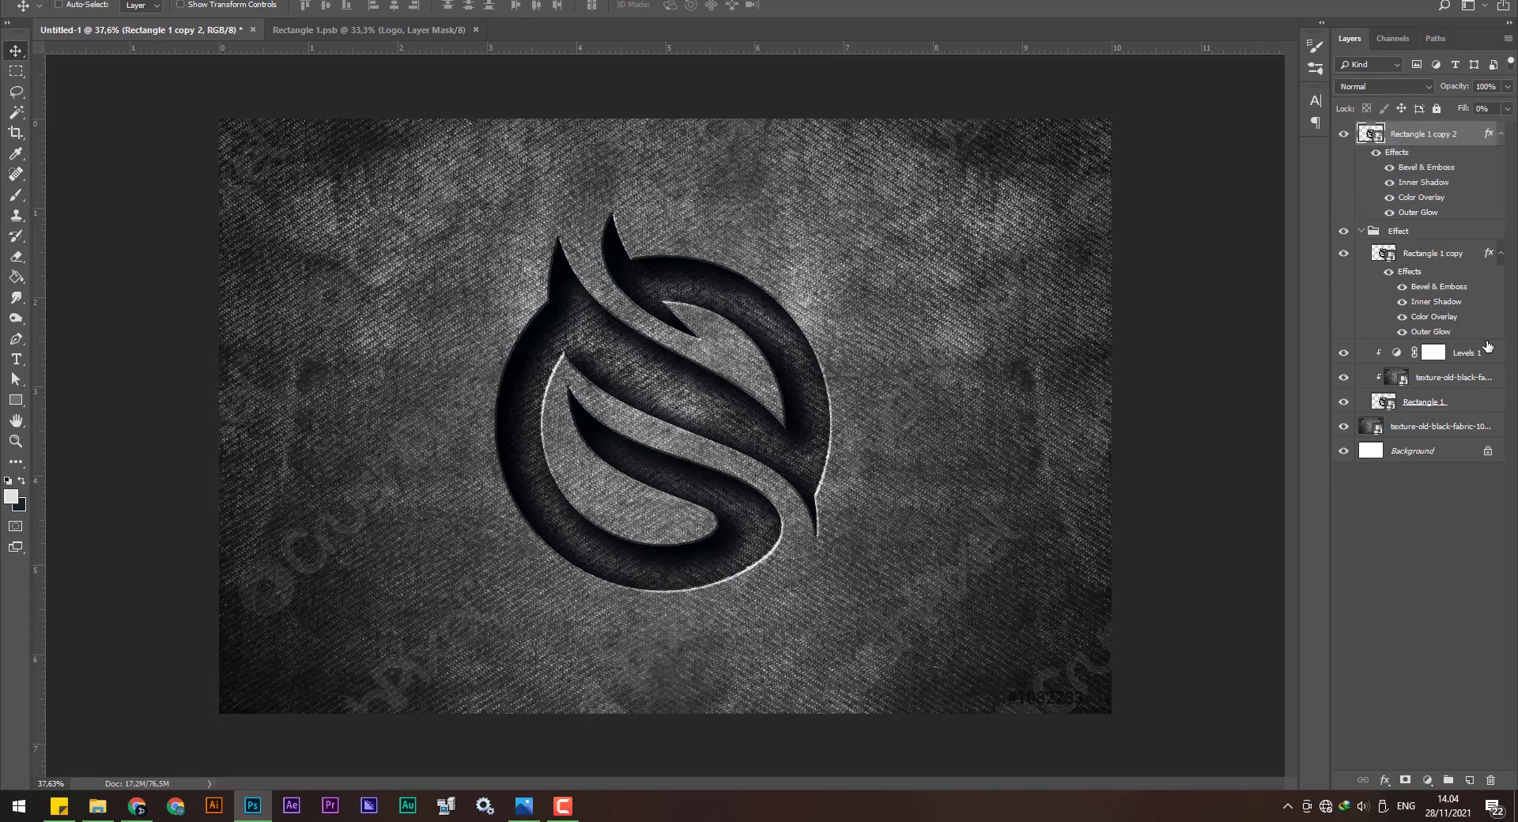
left_click(1361, 231)
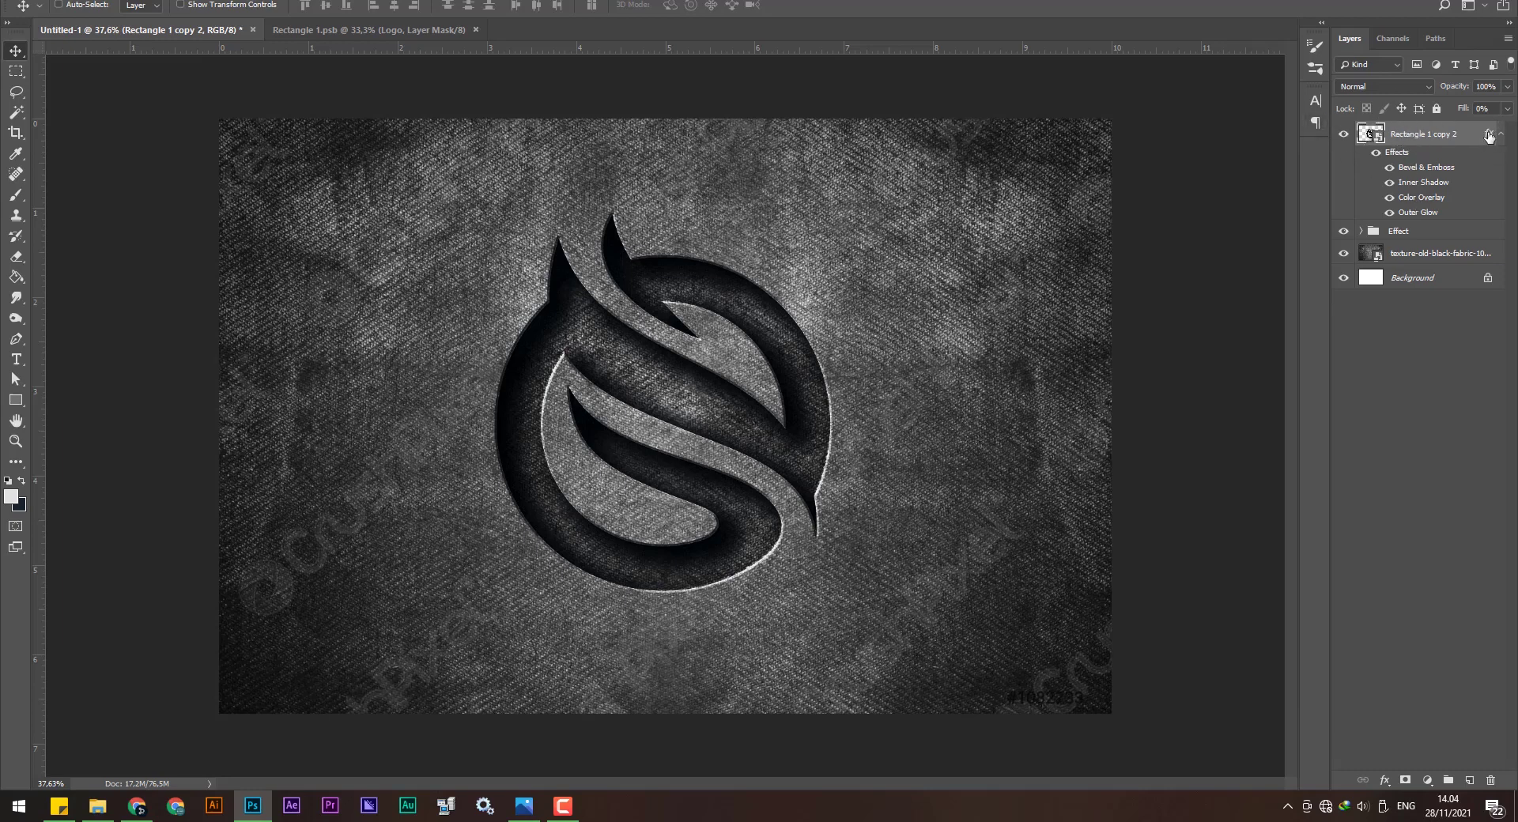
left_click_drag(1489, 136, 1491, 779)
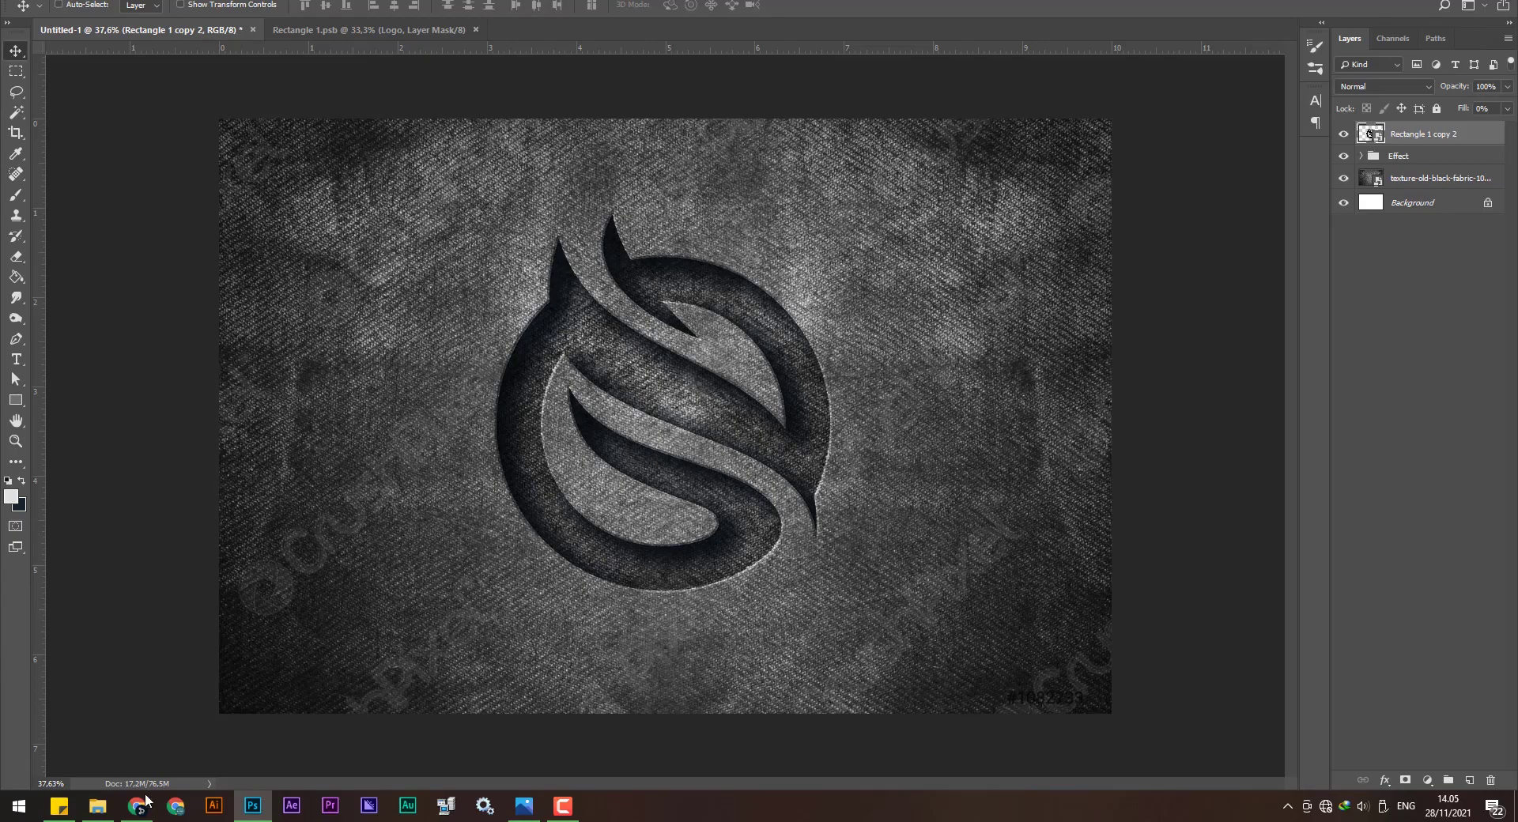
Place the fire sparks image from the source folder, scaled to cover the whole canvas.
left_click(97, 805)
left_click(258, 205)
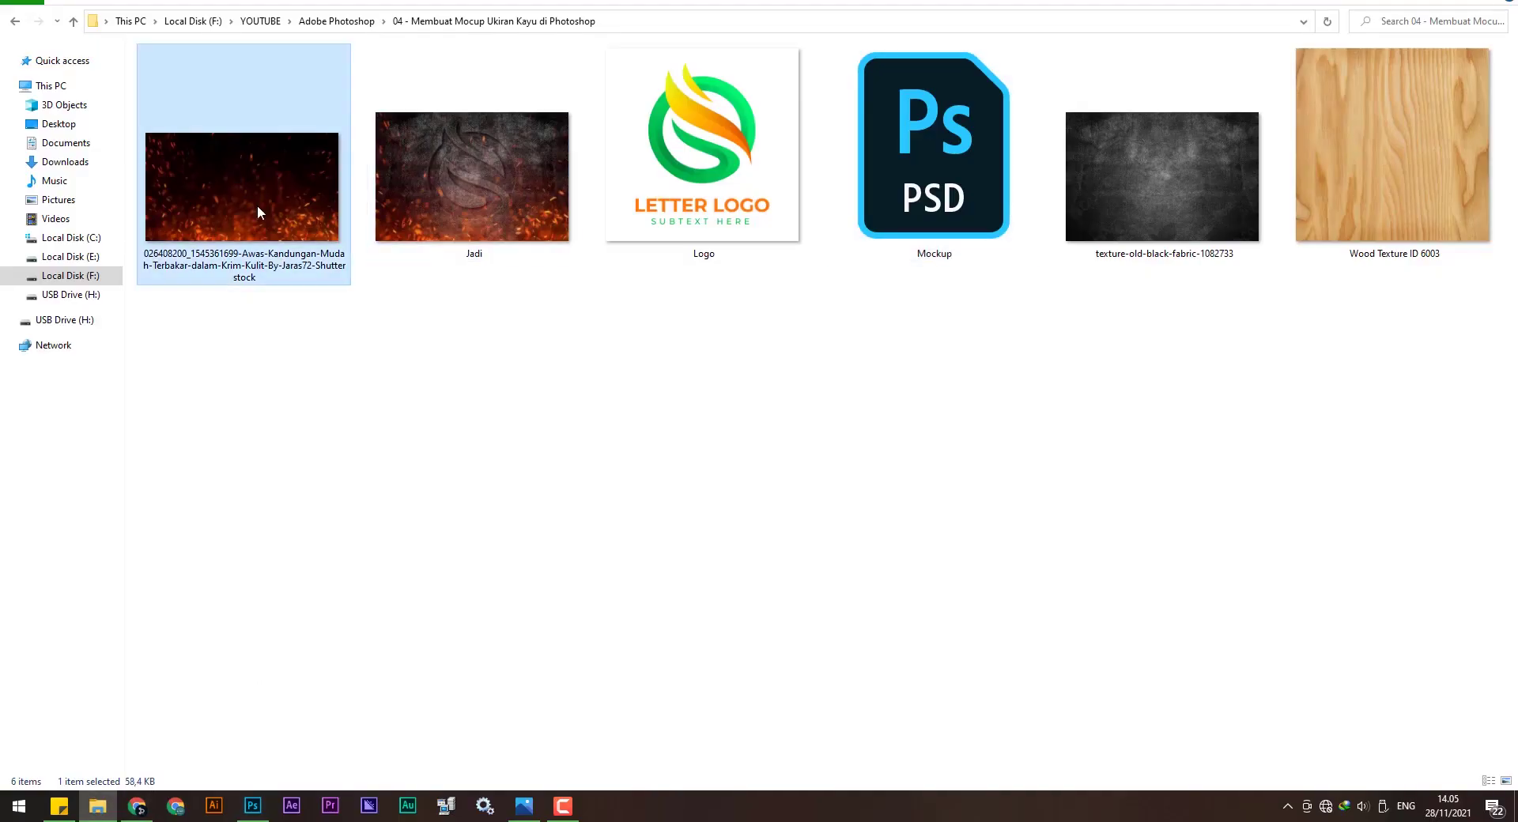
left_click_drag(224, 186, 1046, 424)
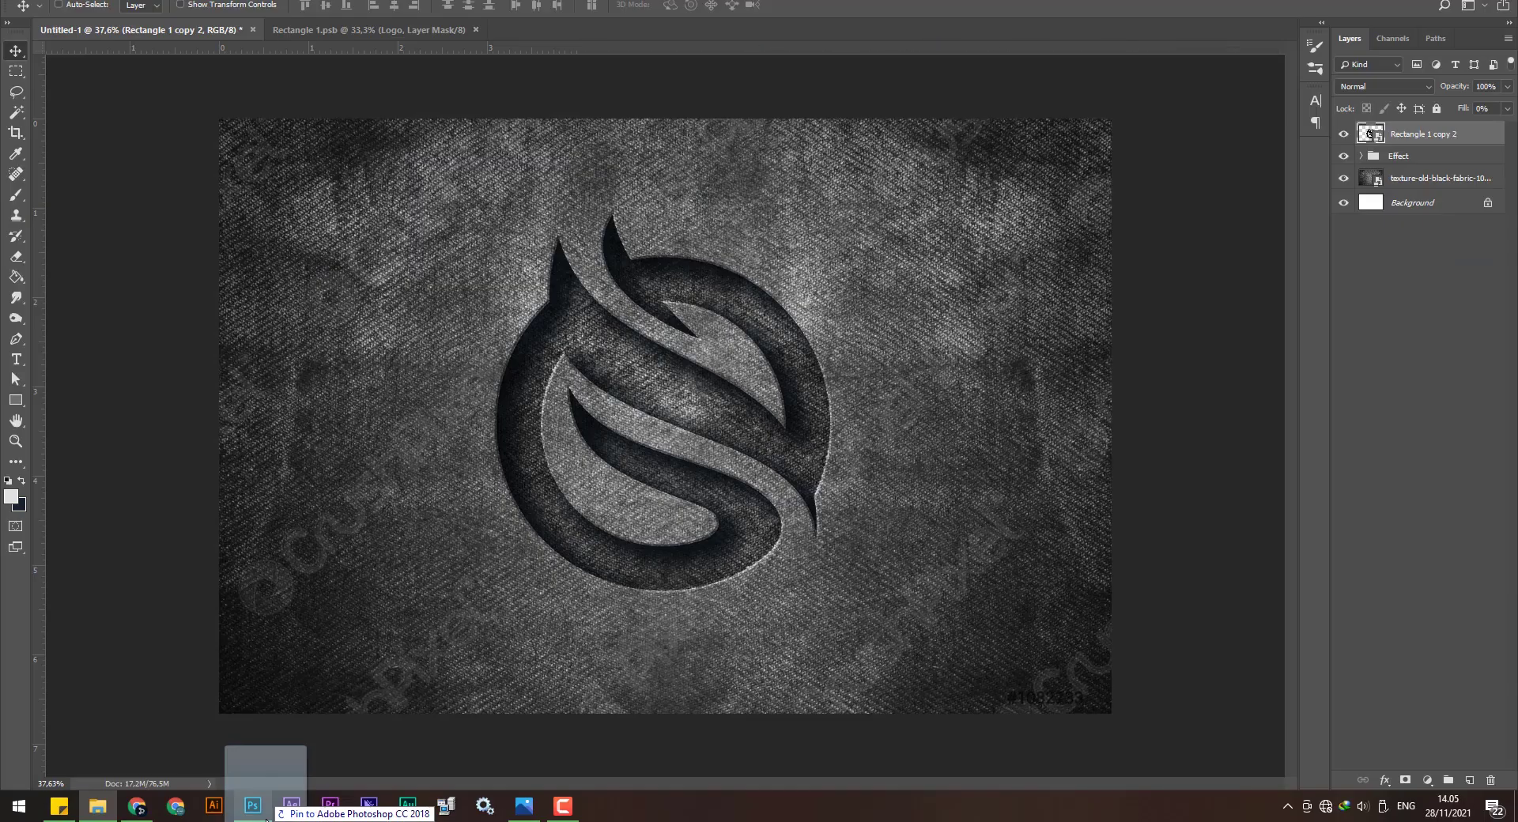
left_click_drag(760, 321, 763, 324)
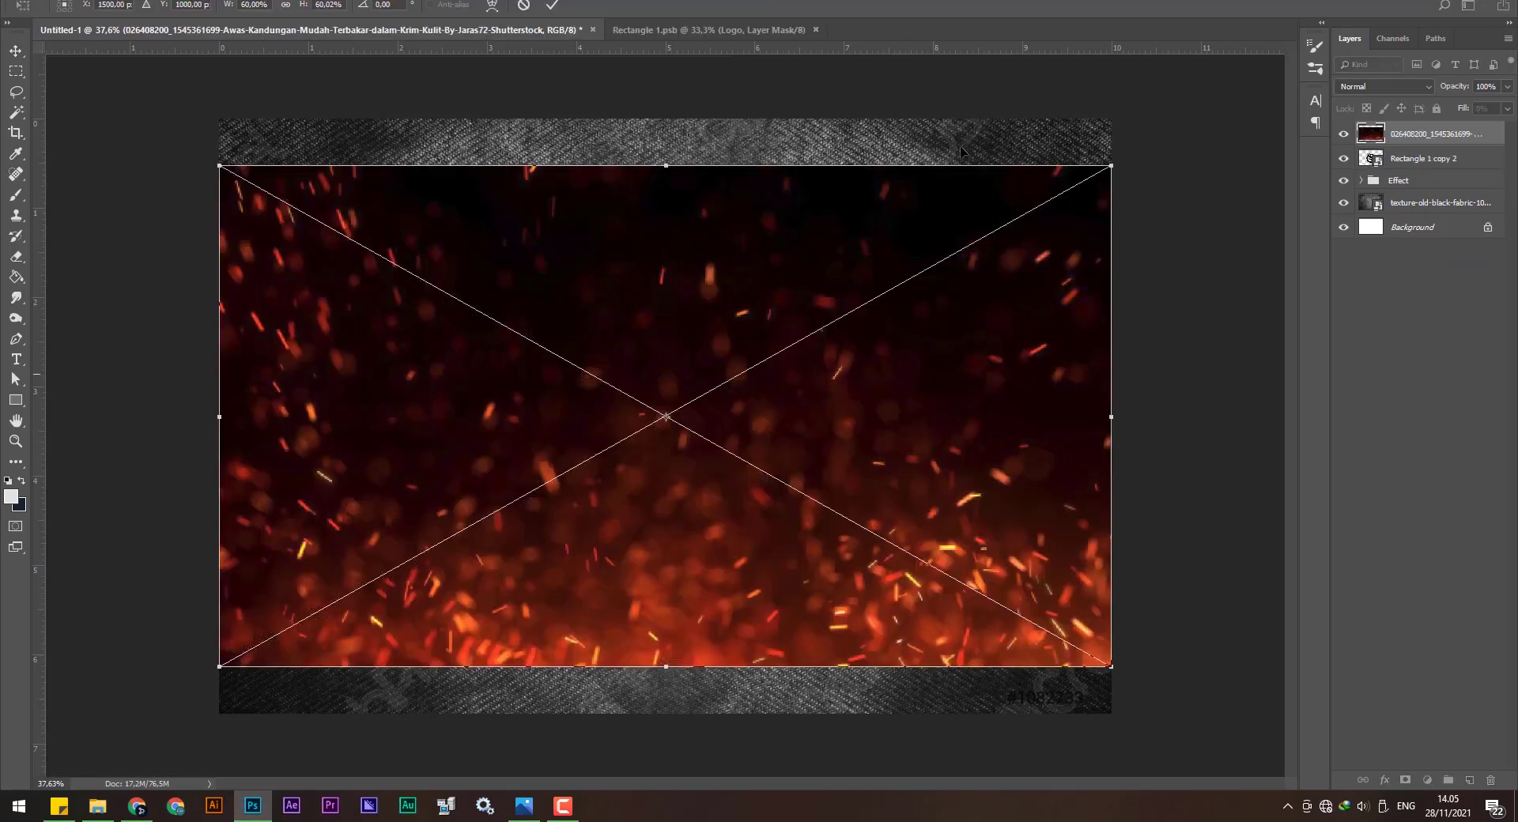
left_click_drag(1110, 166, 1200, 116)
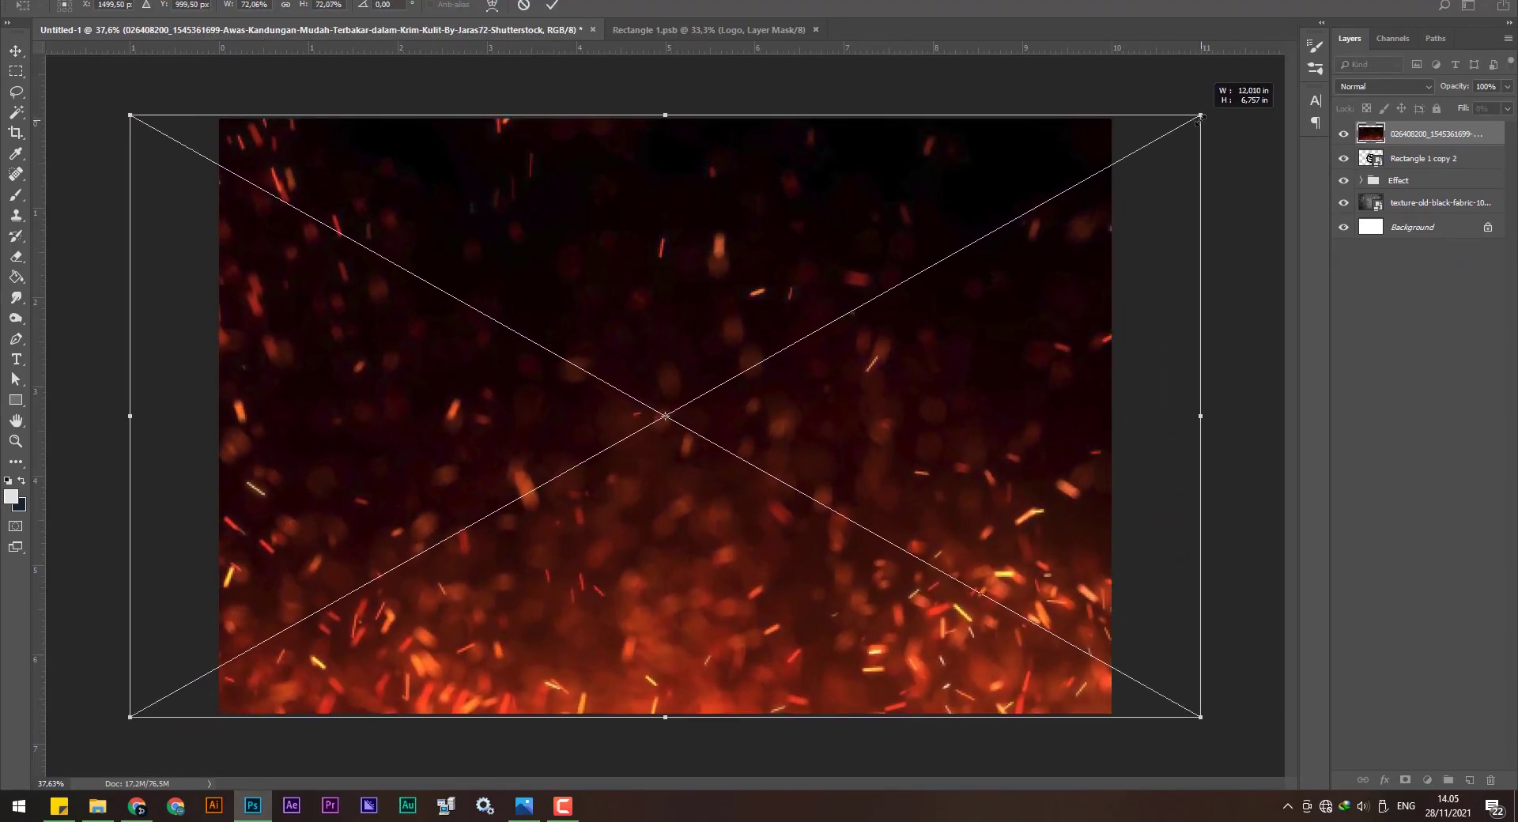
left_click(551, 4)
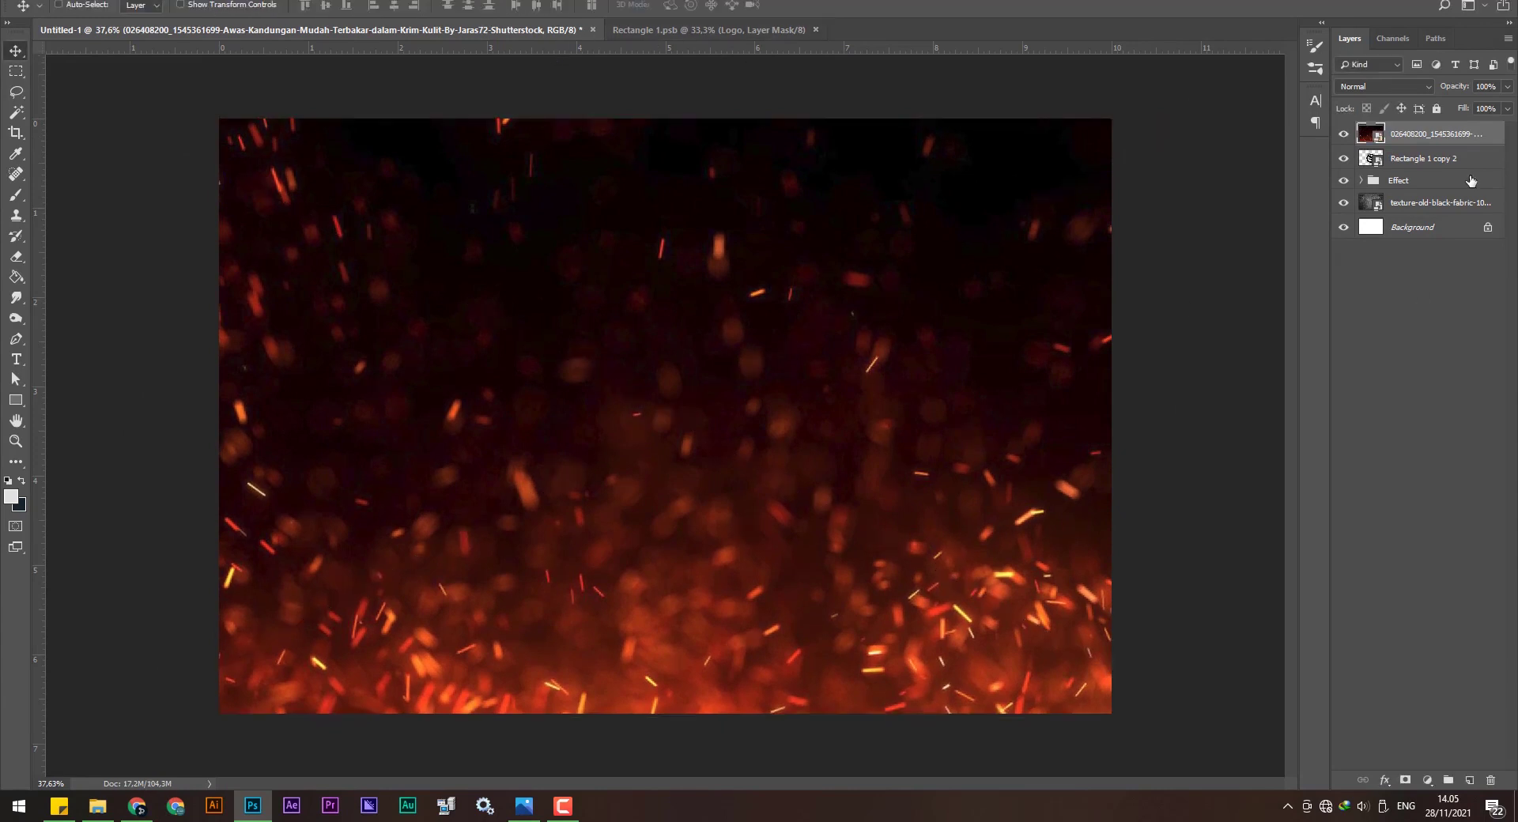
Move the sparks layer into the Effect group above Rectangle 1 copy.
left_click(1360, 182)
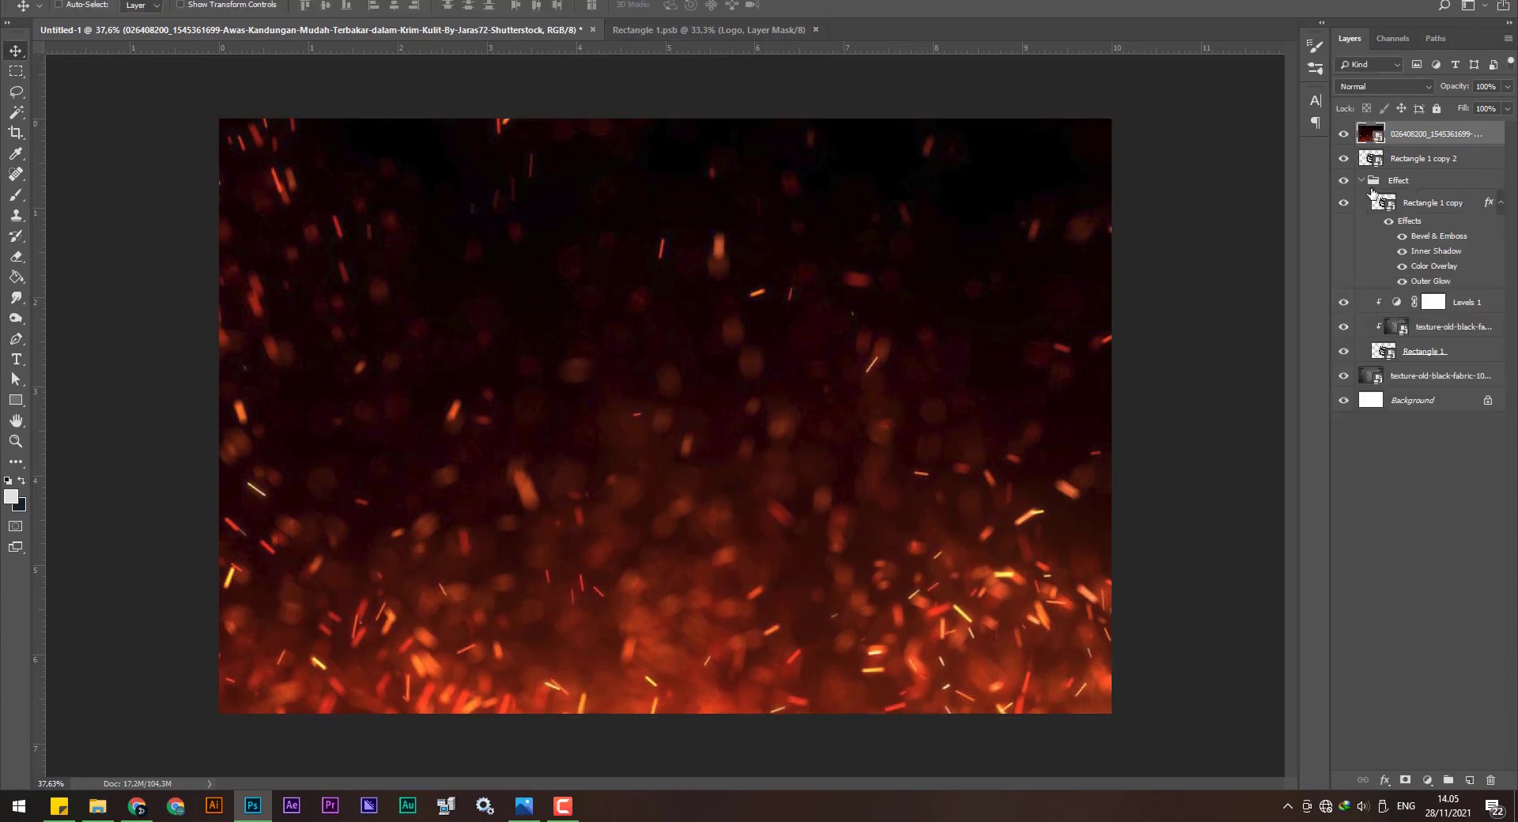
mouse_move(1411, 136)
left_mouse_down()
mouse_move(1420, 182)
mouse_move(1389, 182)
left_mouse_up()
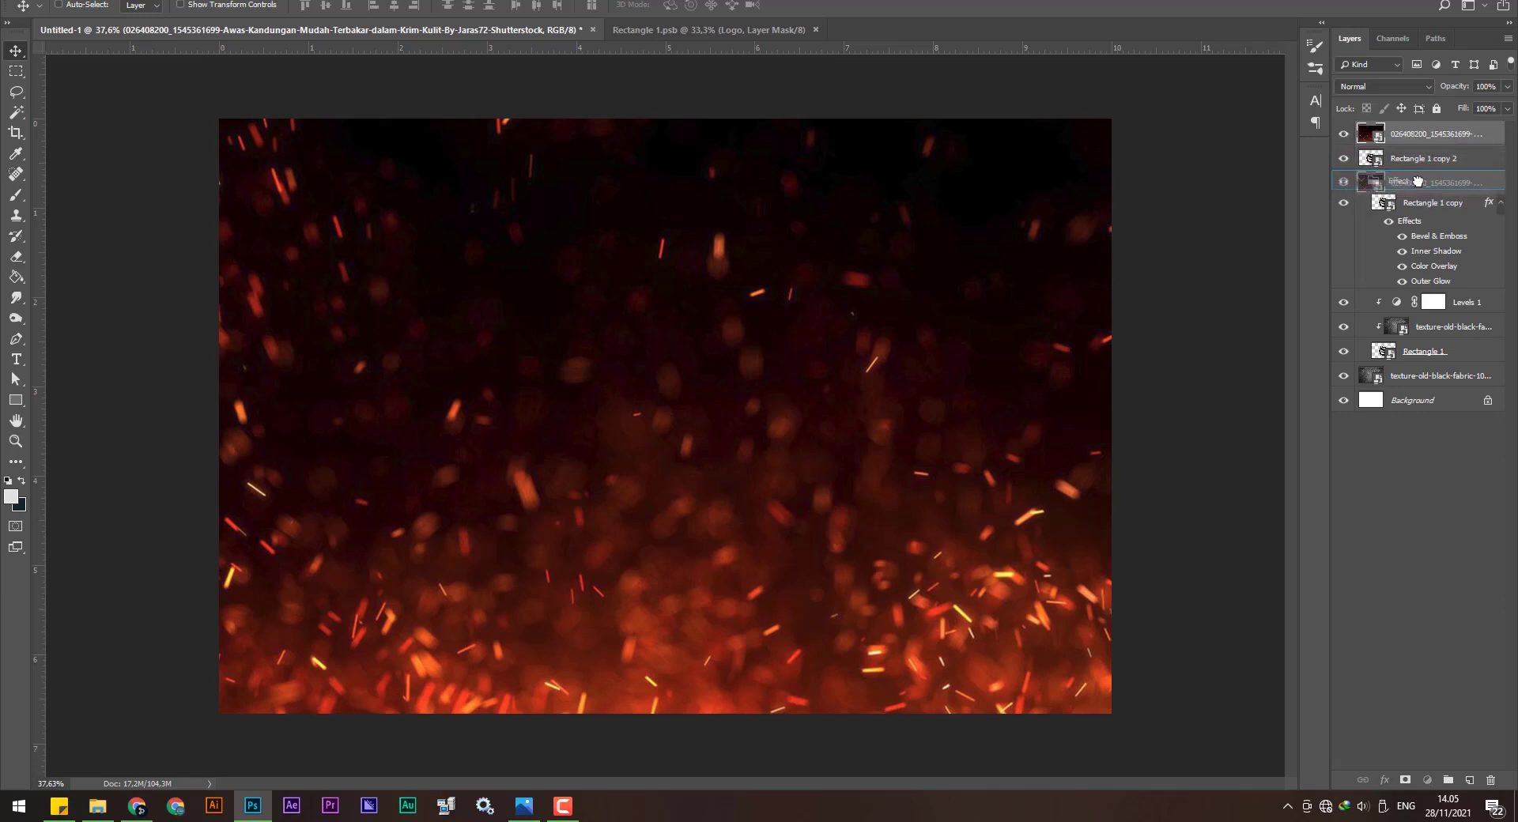
left_click_drag(1390, 182, 1415, 181)
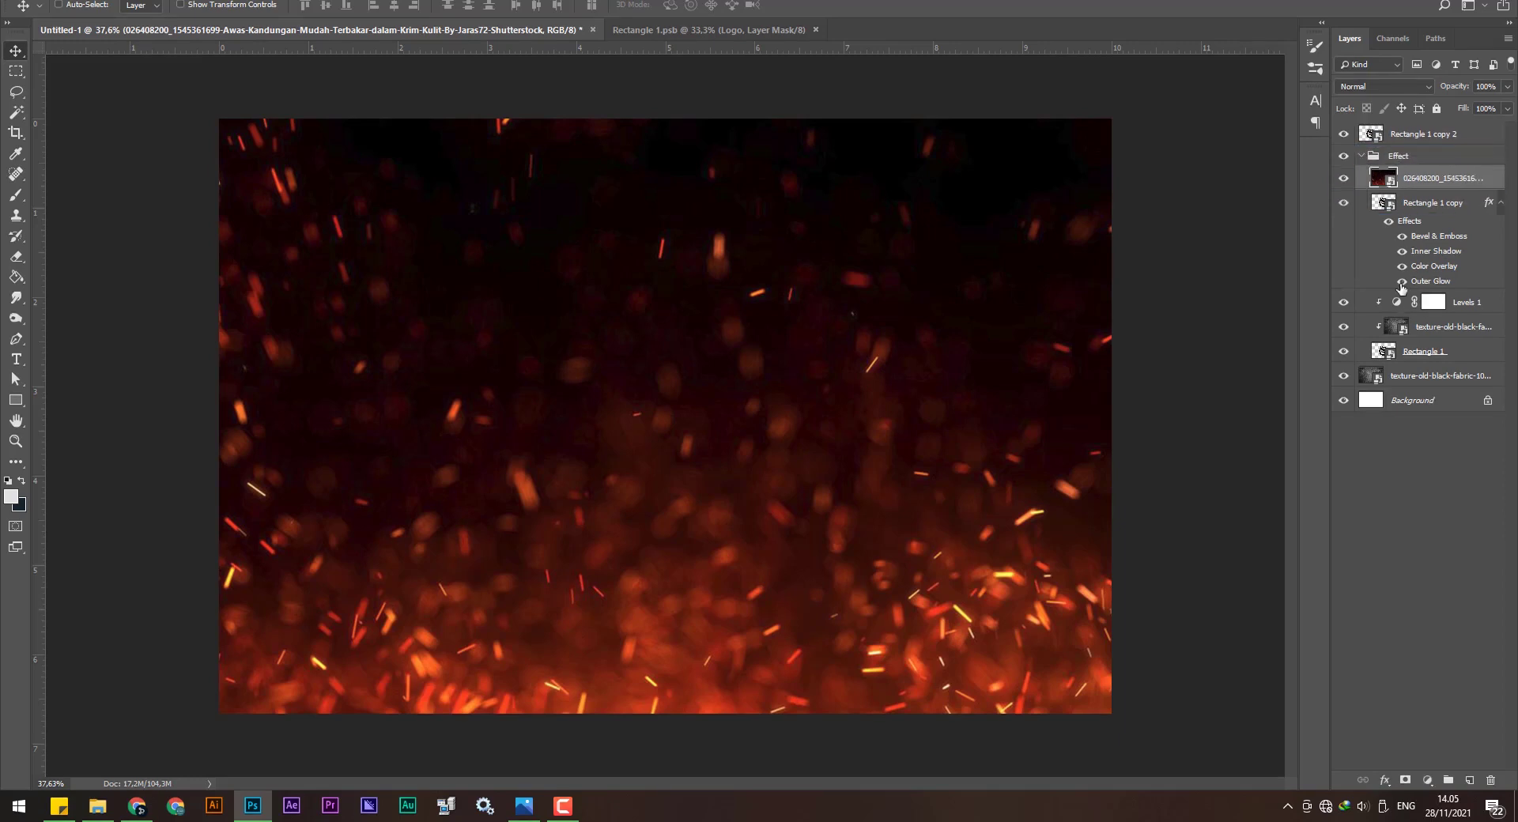
Set the sparks layer to Screen blend mode after trying Overlay, then collapse the group.
left_click(1379, 87)
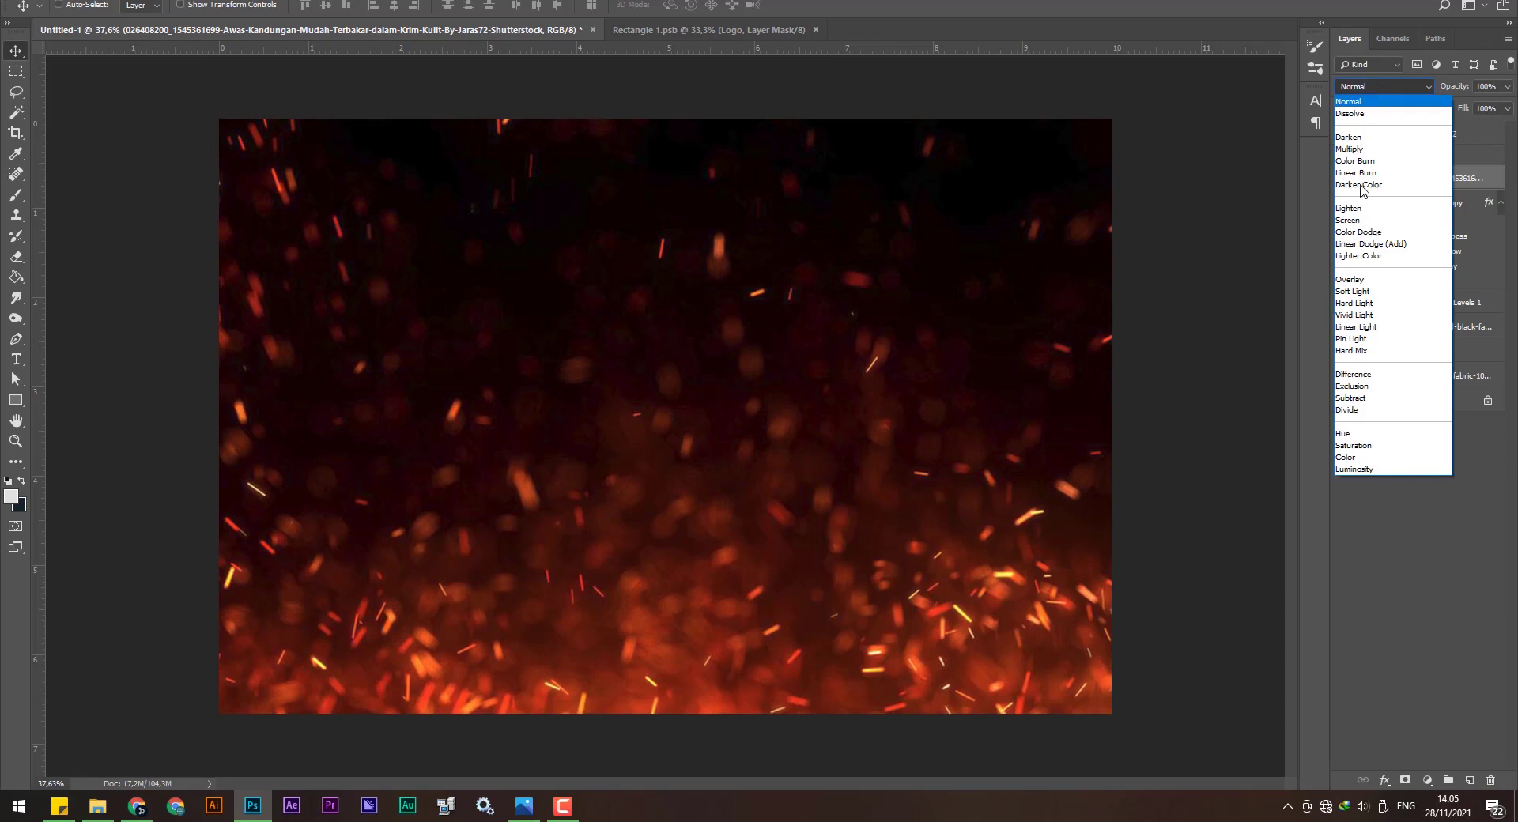
left_click(1356, 280)
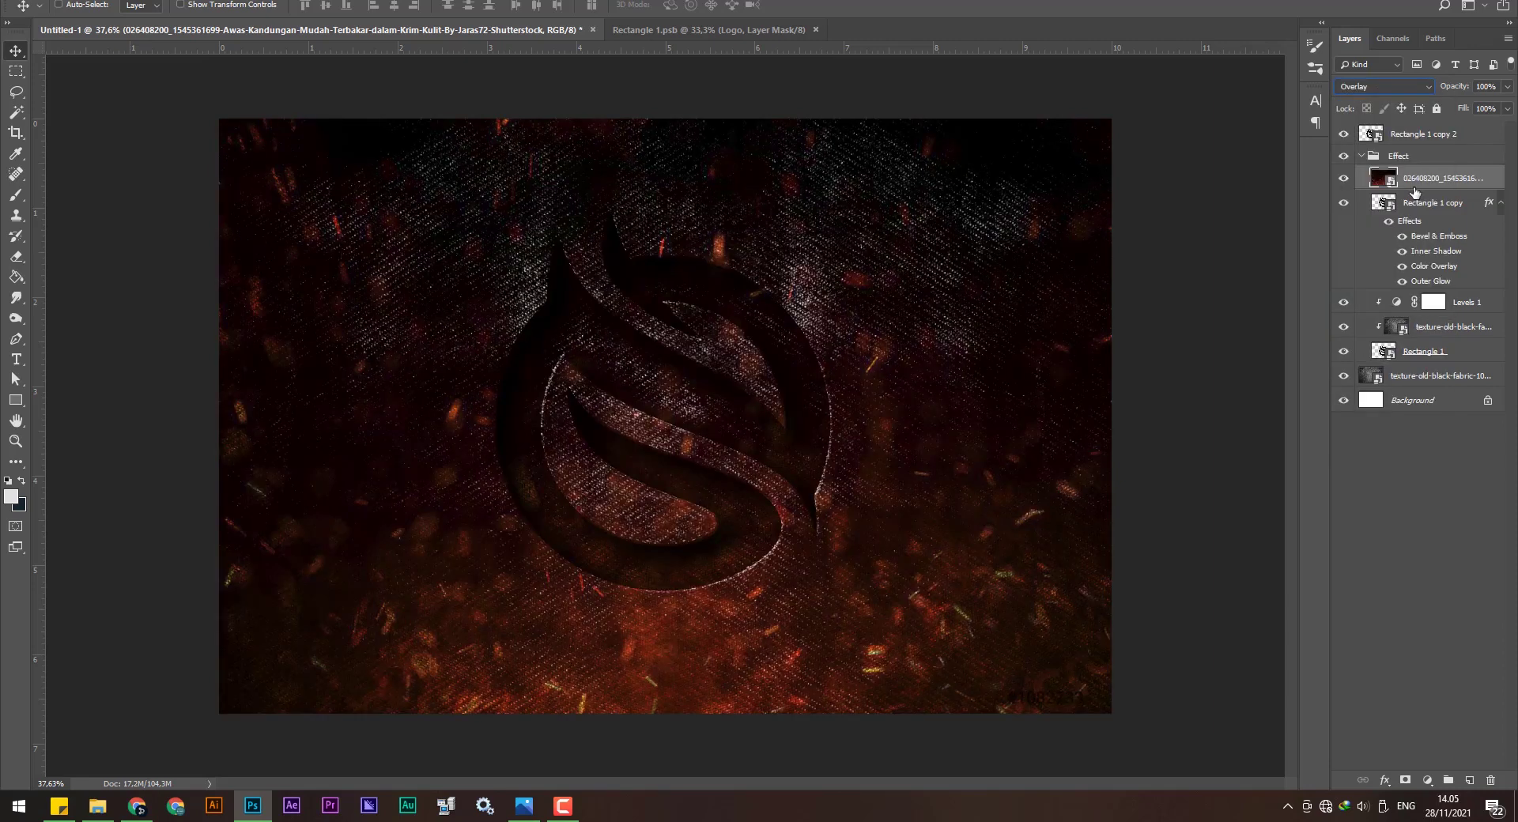
left_click(1343, 179)
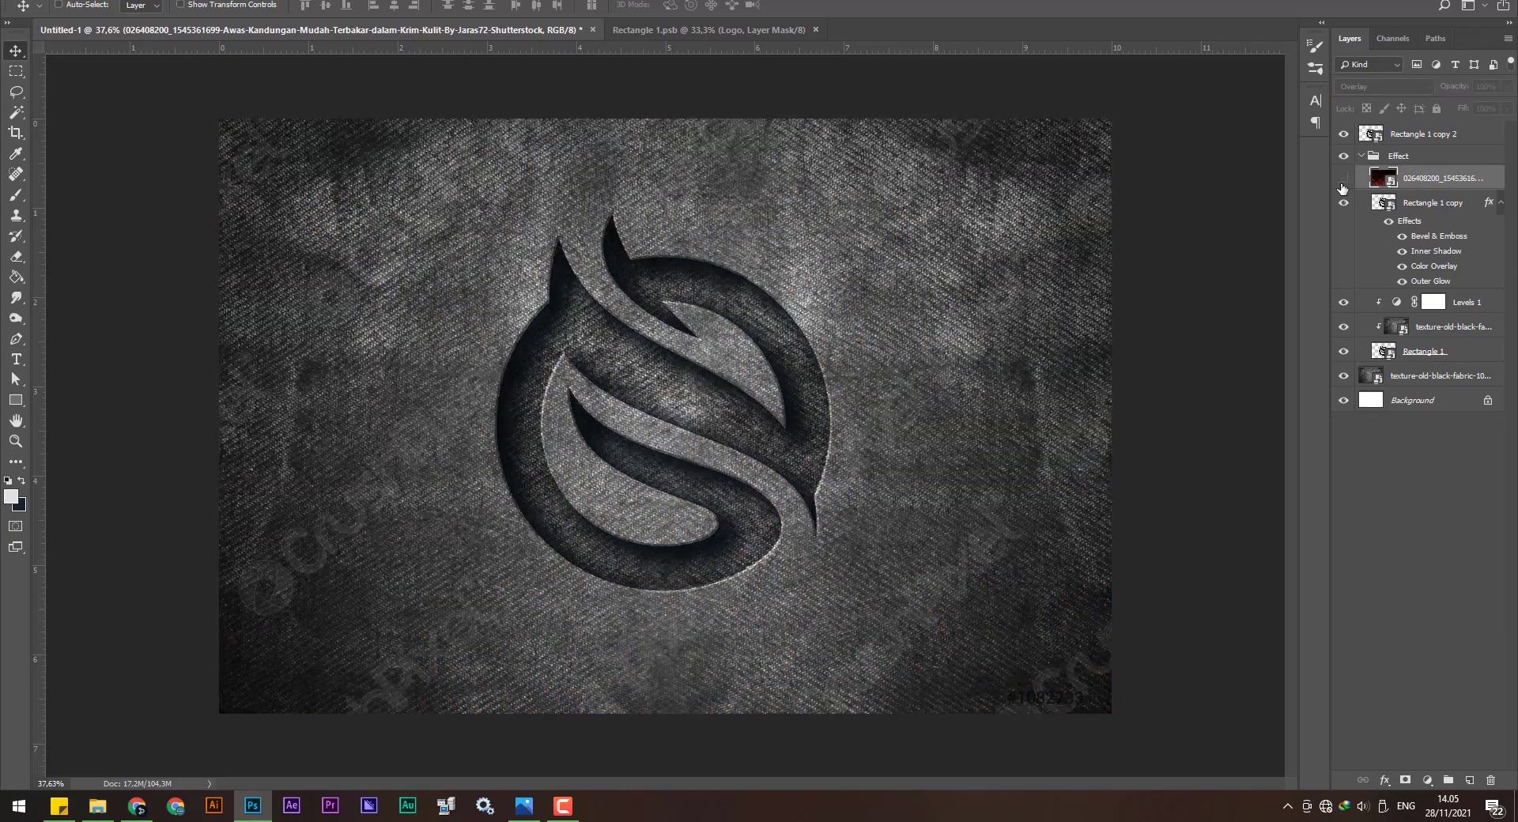
left_click(1343, 178)
left_click(1343, 180)
left_click(1343, 180)
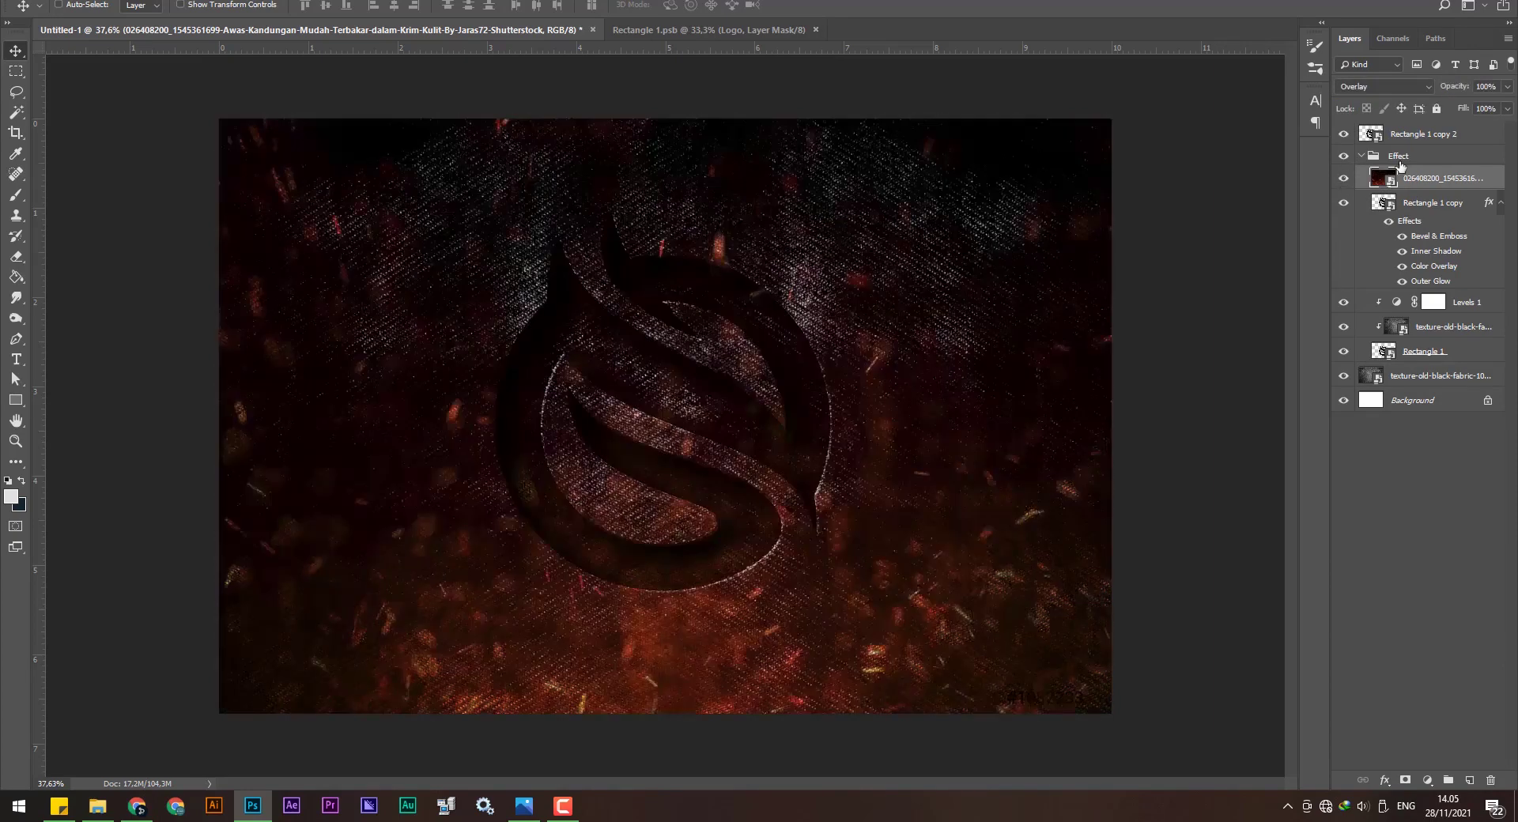
left_click(1375, 83)
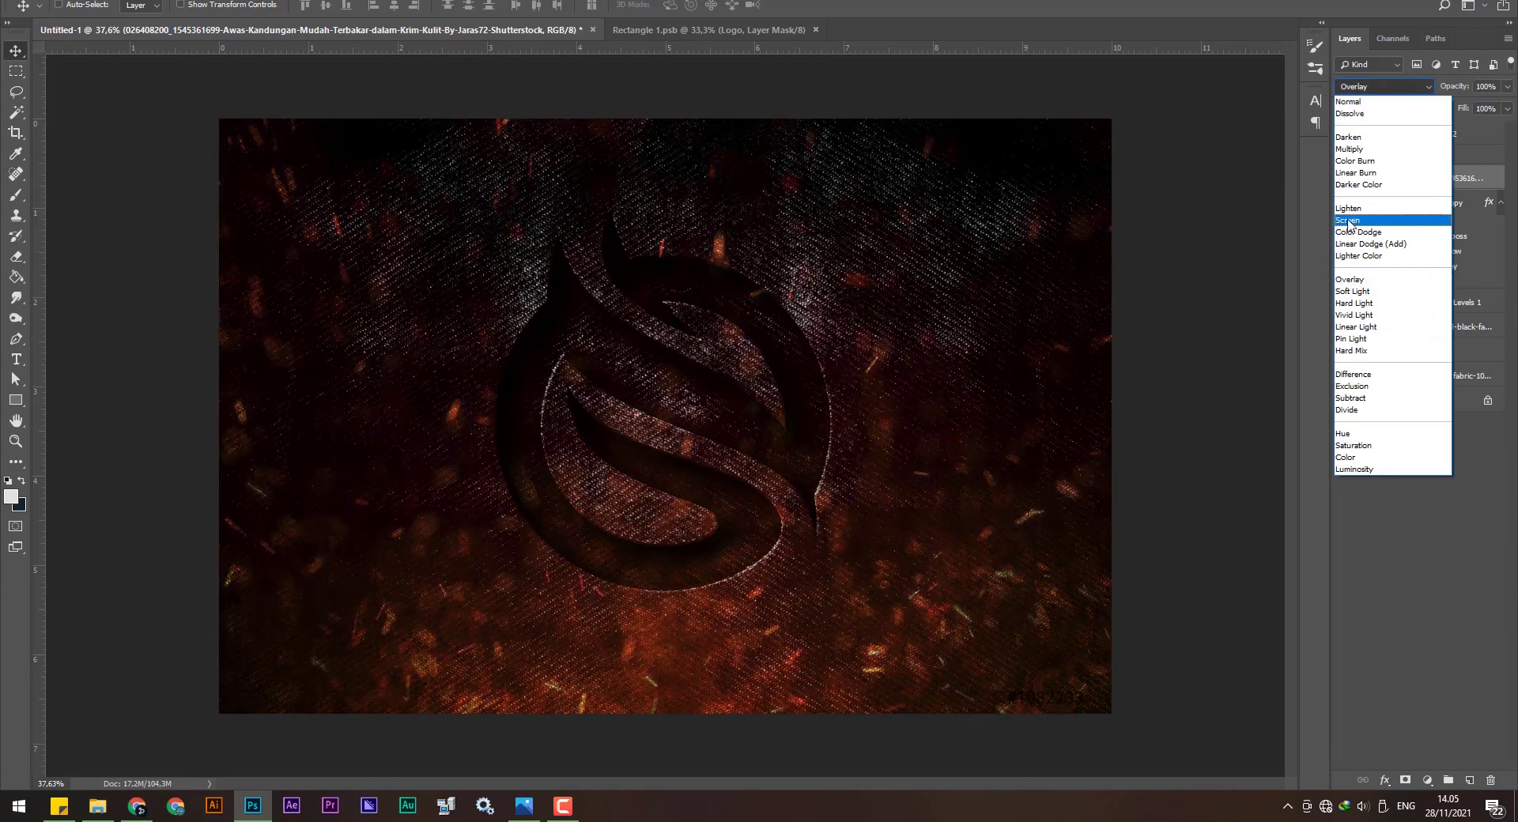
left_click(1349, 222)
left_click(1343, 179)
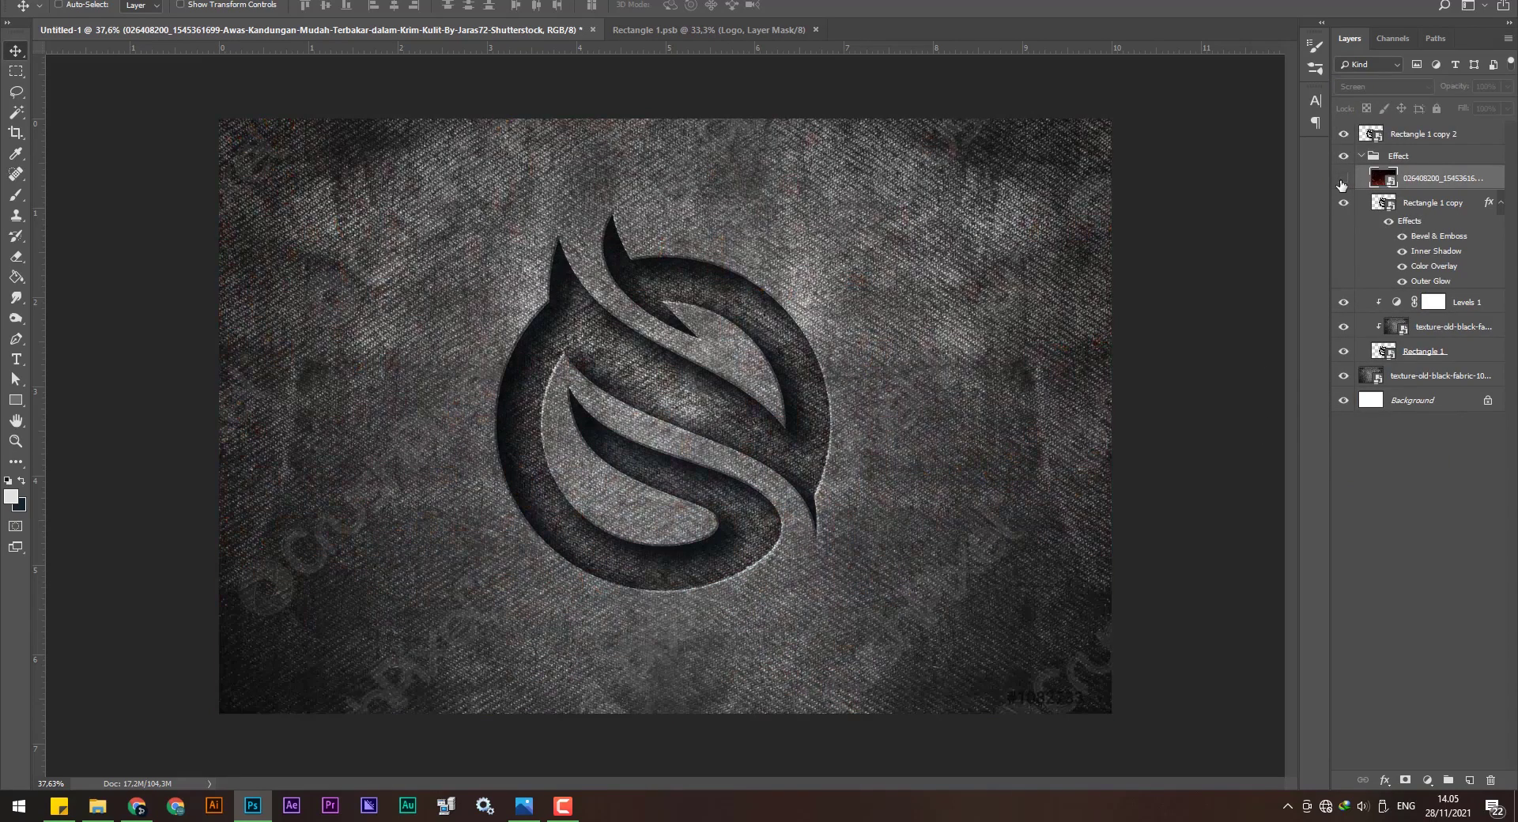
left_click(1343, 179)
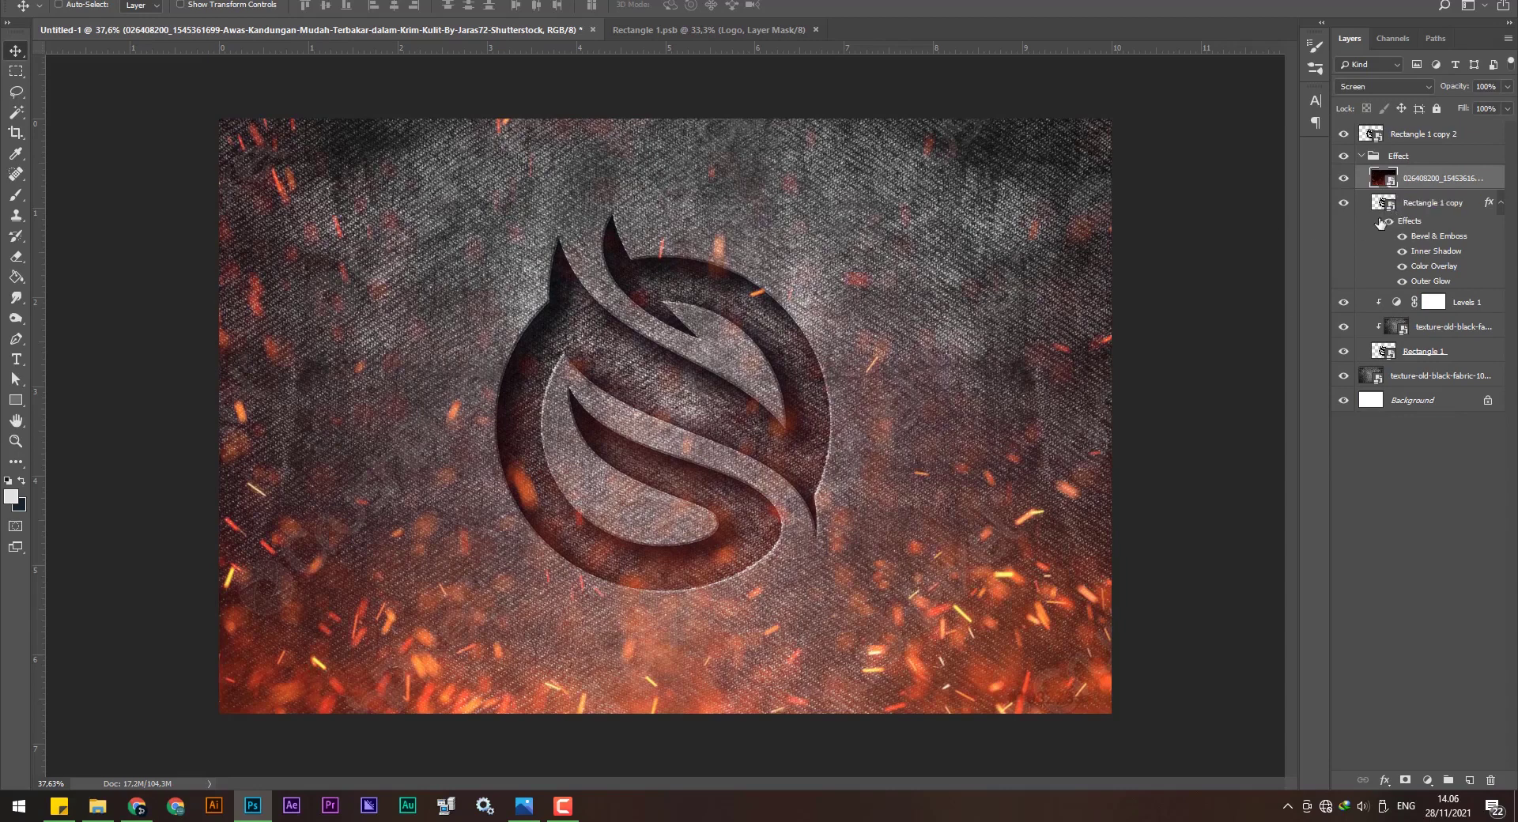
left_click(1361, 156)
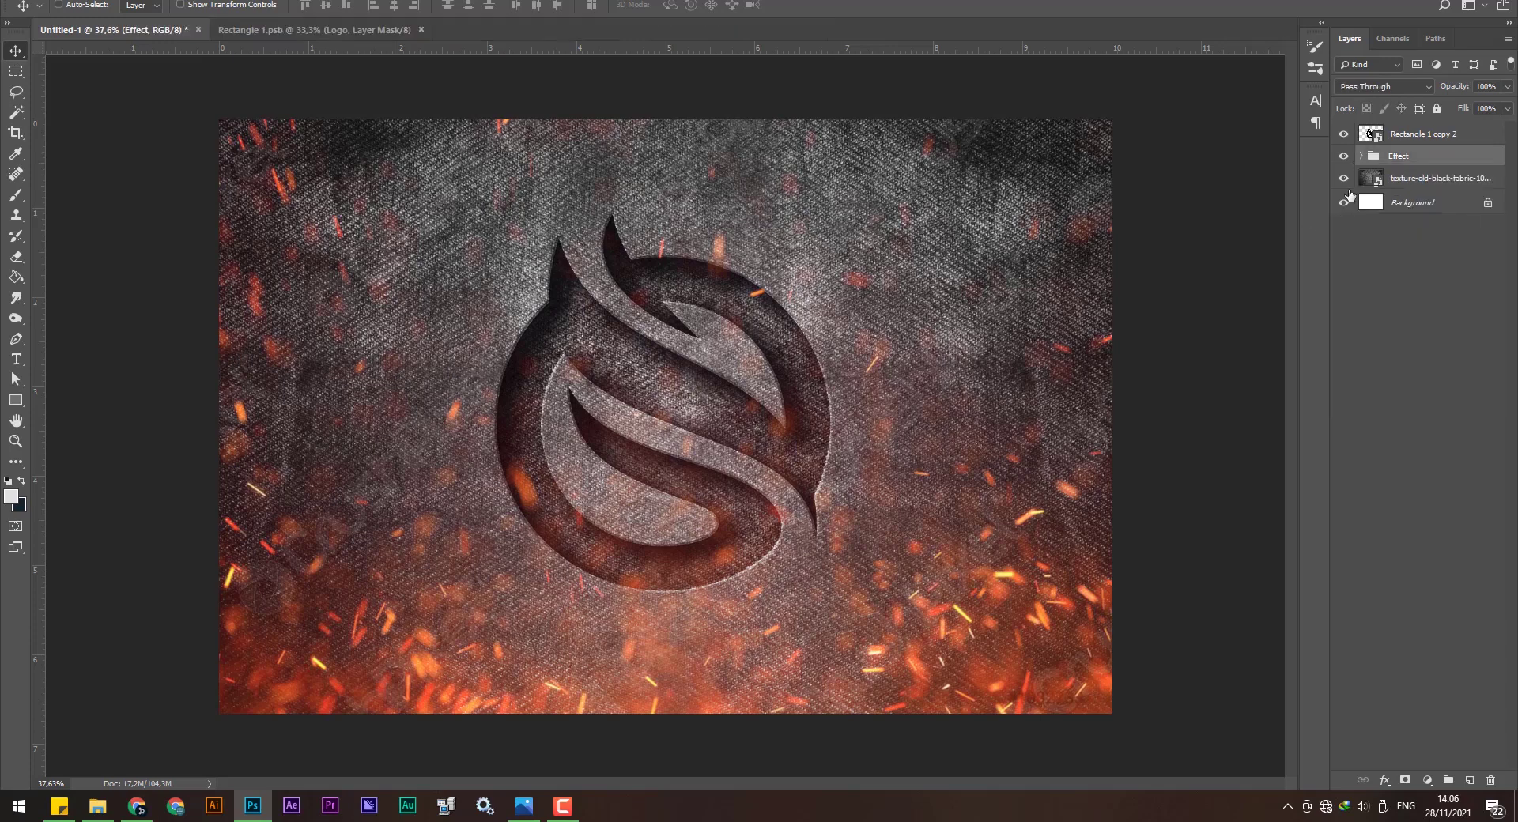
Delete the white Background layer and check the fabric texture's visibility.
left_click(1407, 204)
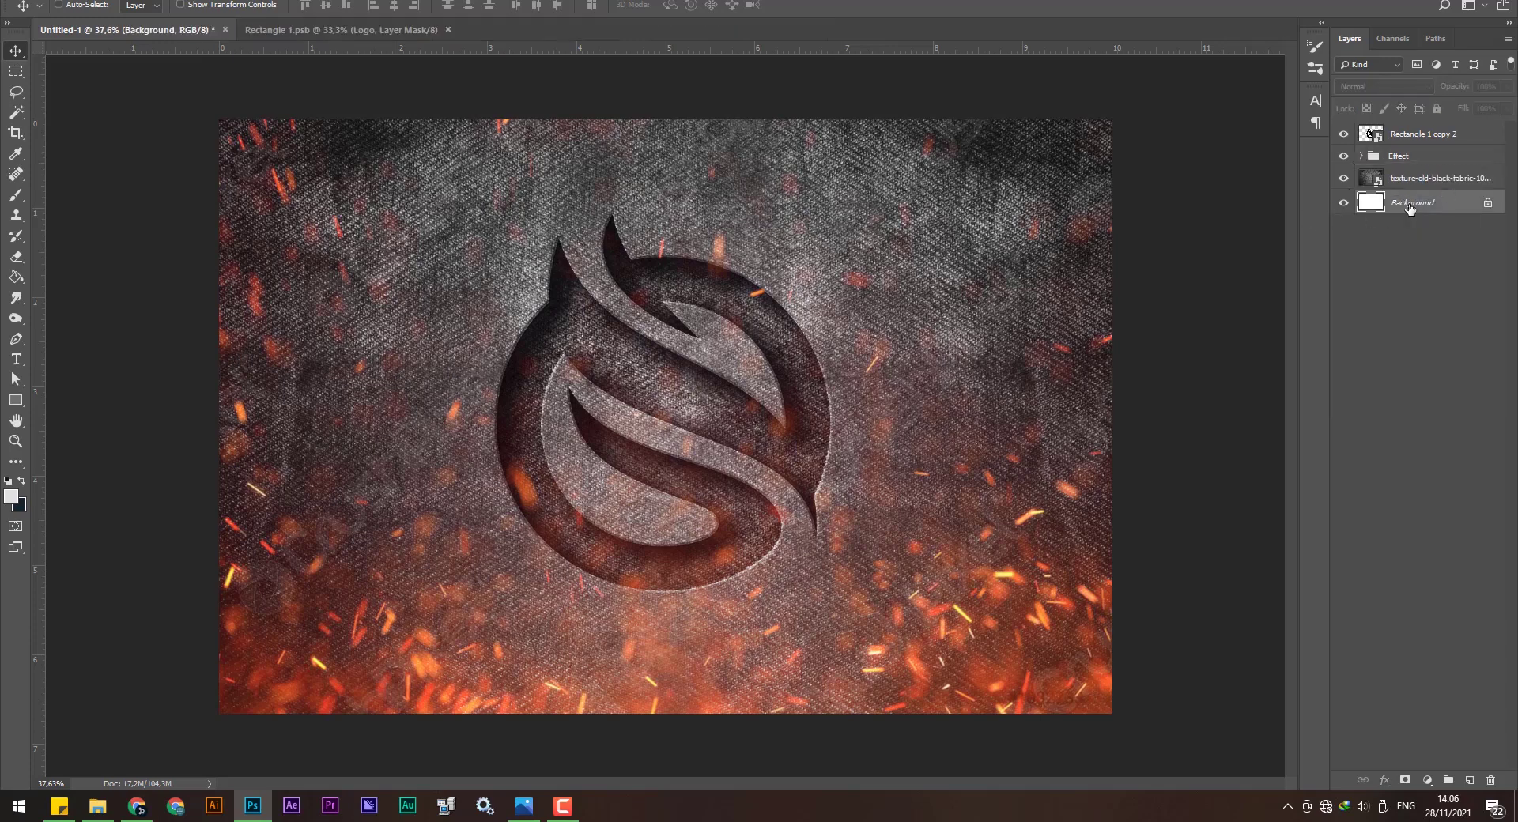
left_click_drag(1421, 212, 1490, 780)
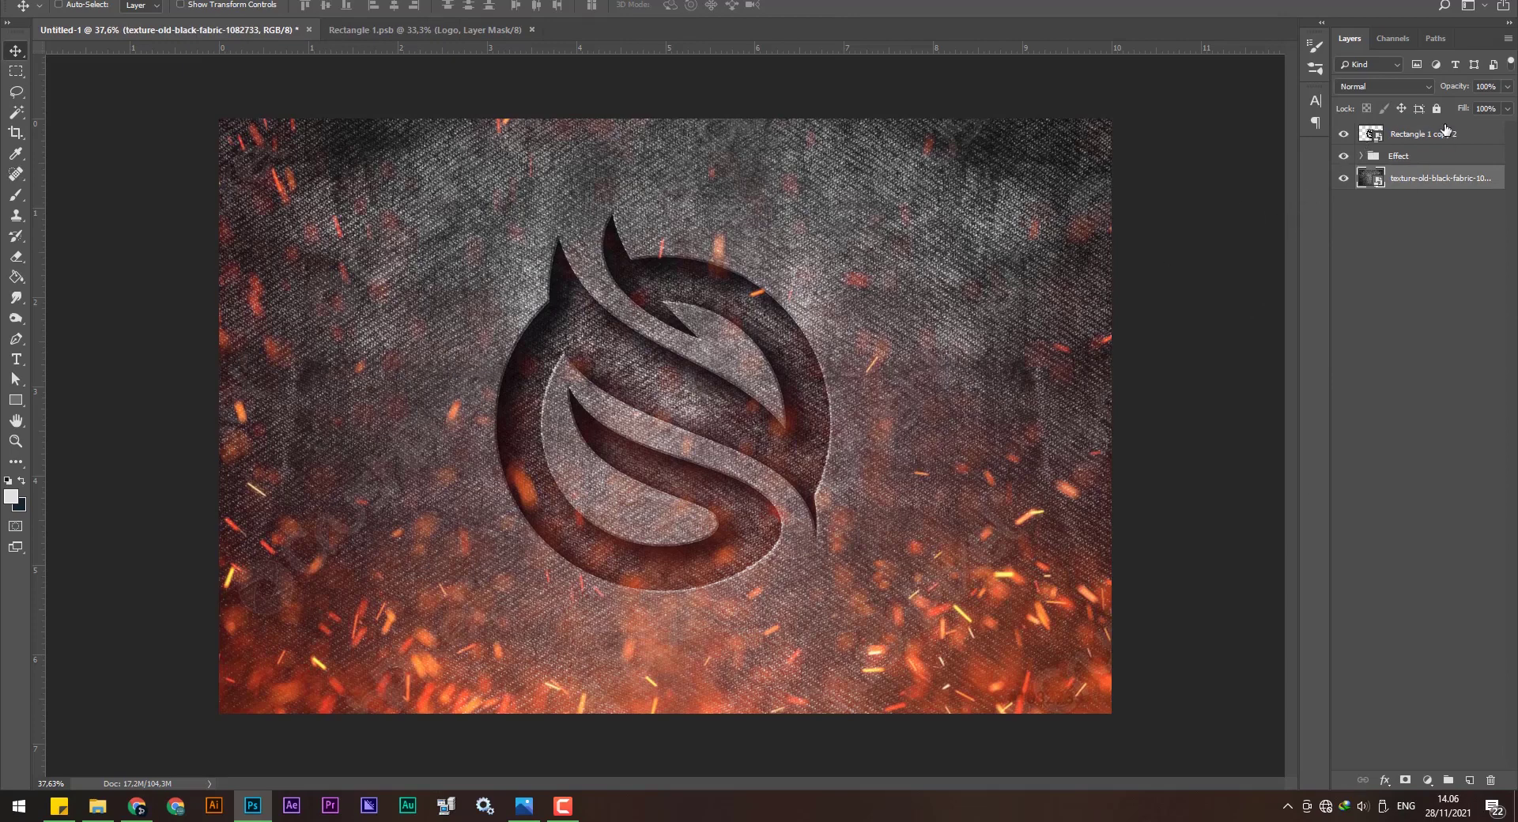
left_click(1343, 181)
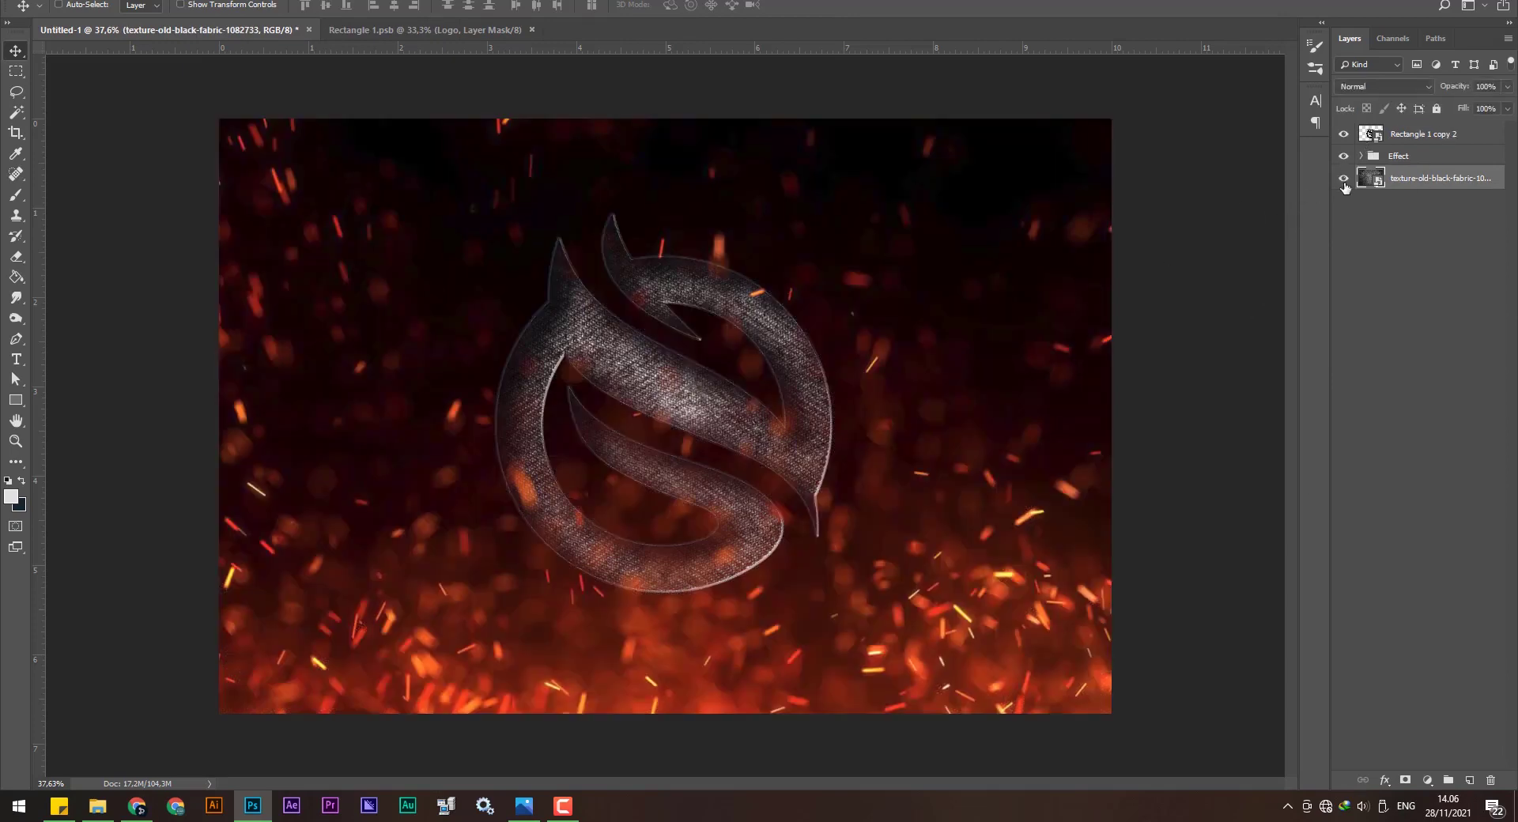
left_click(1343, 177)
Compare the Effect group on and off, then open the Rectangle 1 copy 2 smart object.
left_click(1343, 158)
left_click(1343, 158)
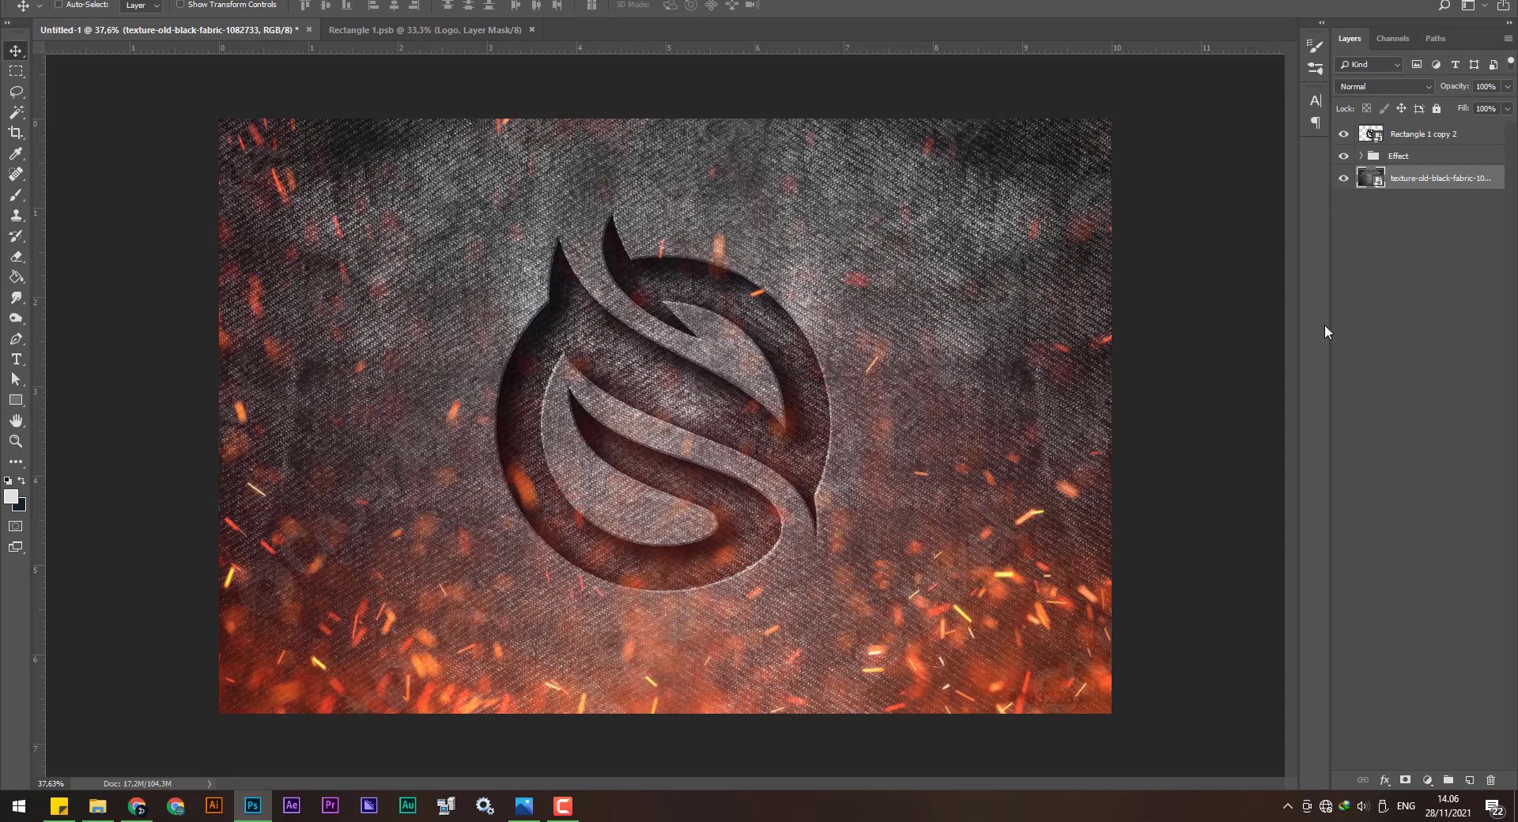
left_click(1431, 136)
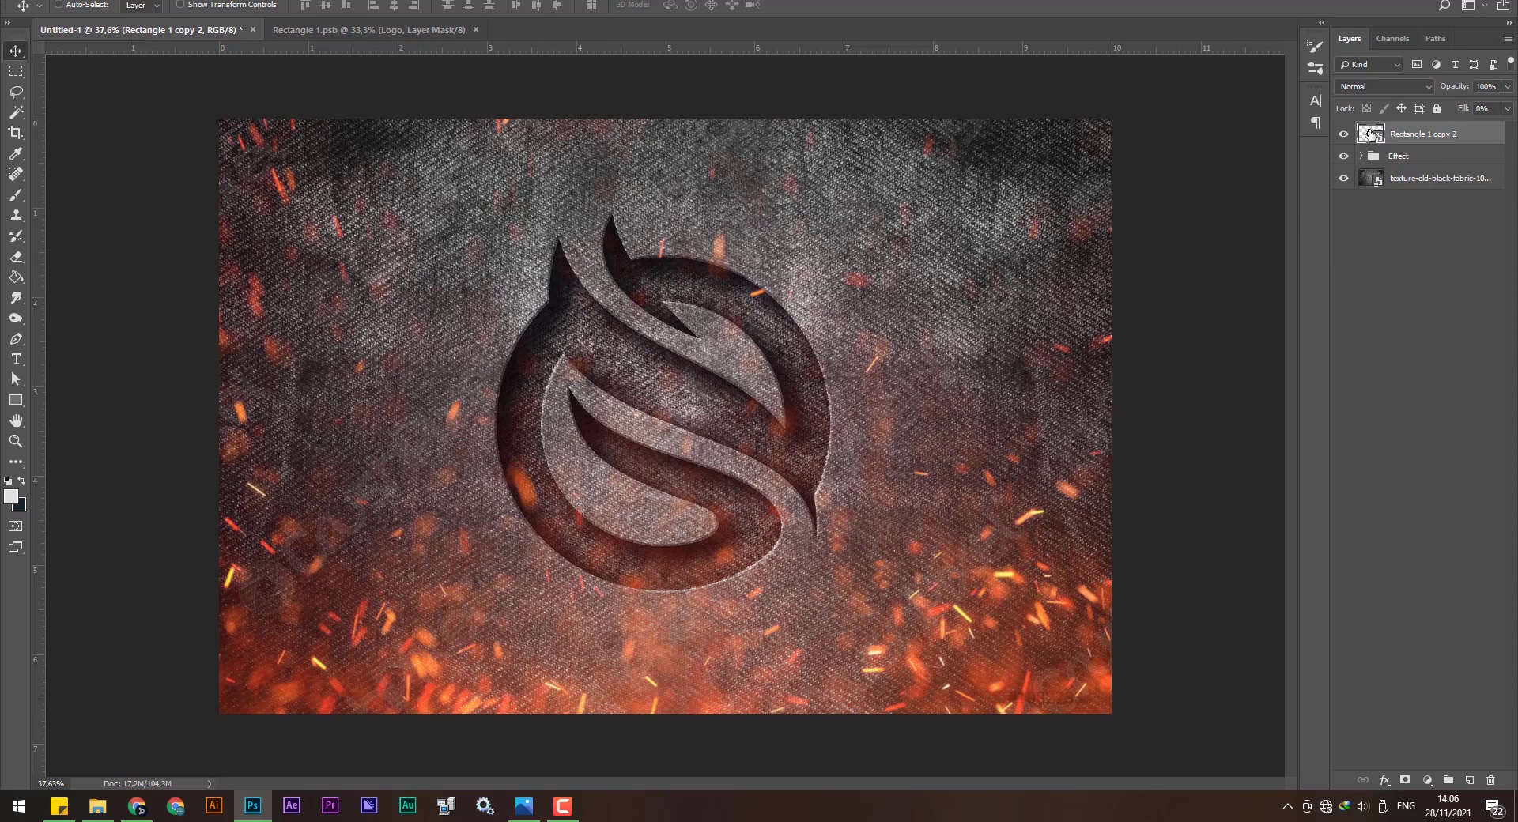
double_click(1370, 134)
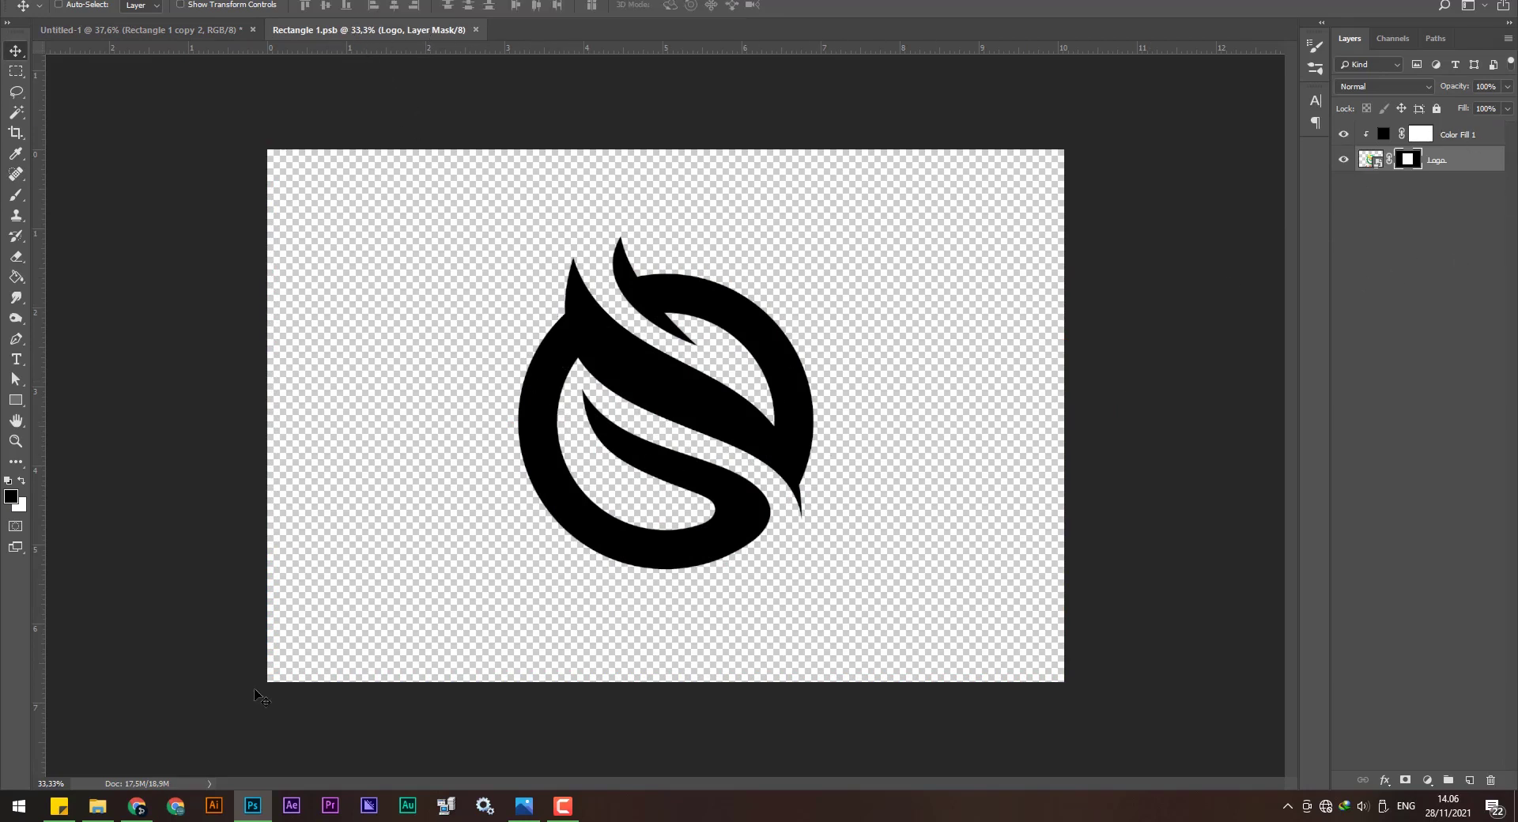
Drag the New-LogoA image from the project folder into the Rectangle 1.psb document.
left_click(97, 805)
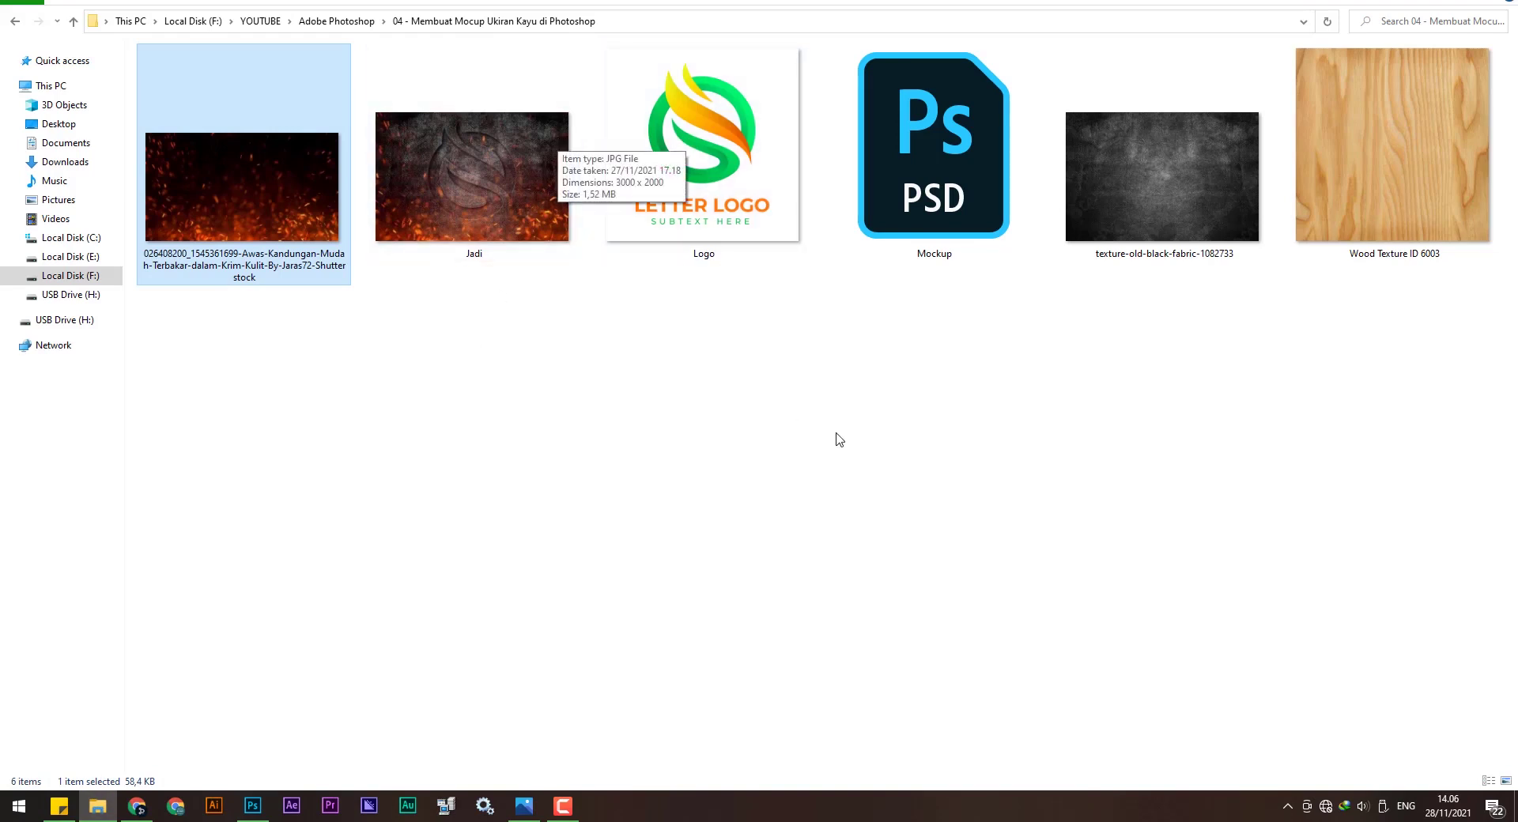
left_click(962, 503)
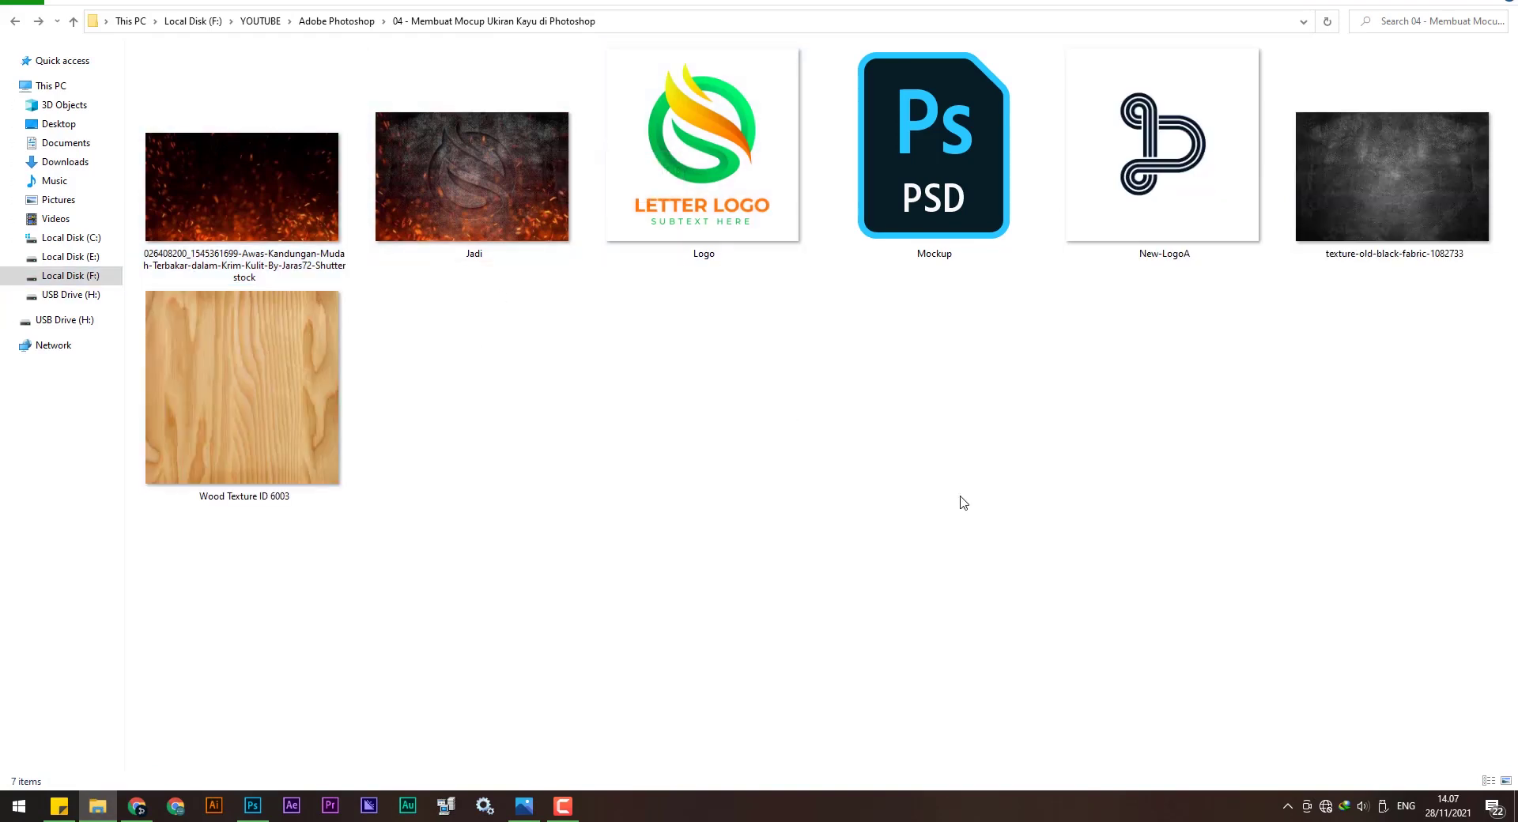
left_click(1130, 201)
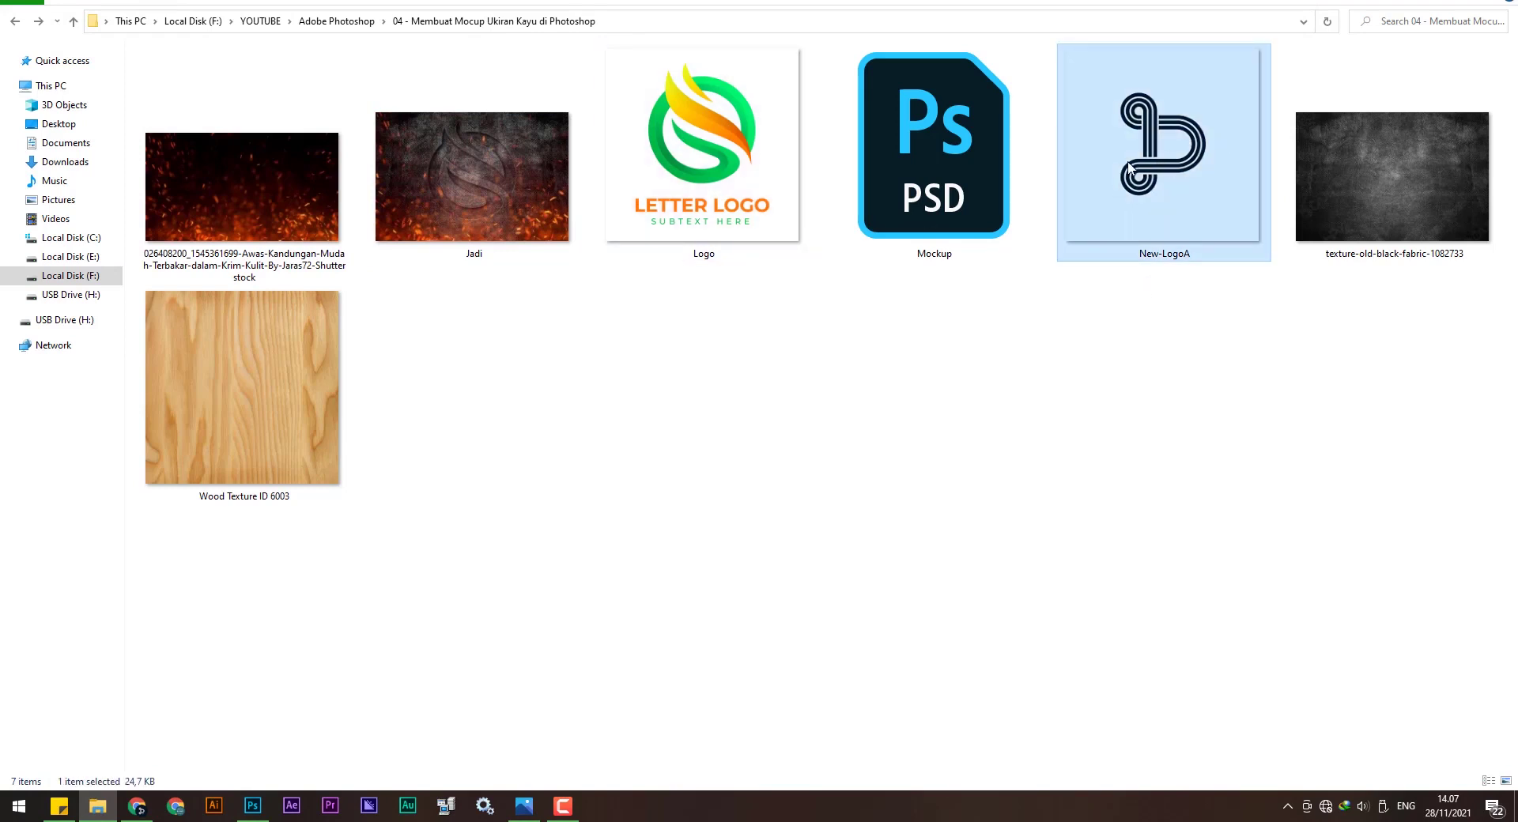
left_click(1215, 345)
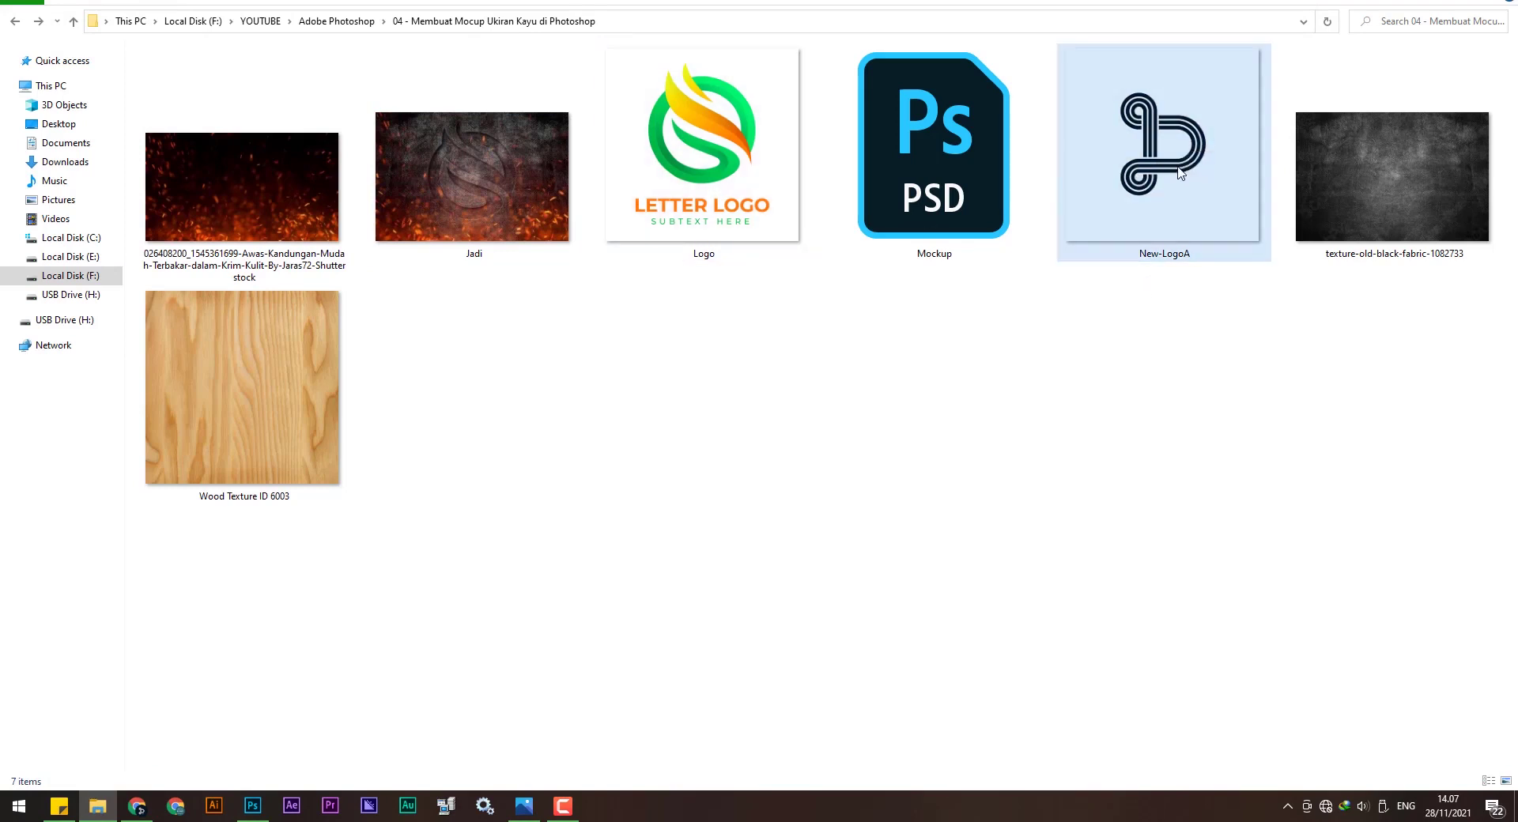
mouse_move(1174, 231)
left_mouse_down()
mouse_move(277, 807)
mouse_move(761, 368)
mouse_move(704, 397)
left_mouse_up()
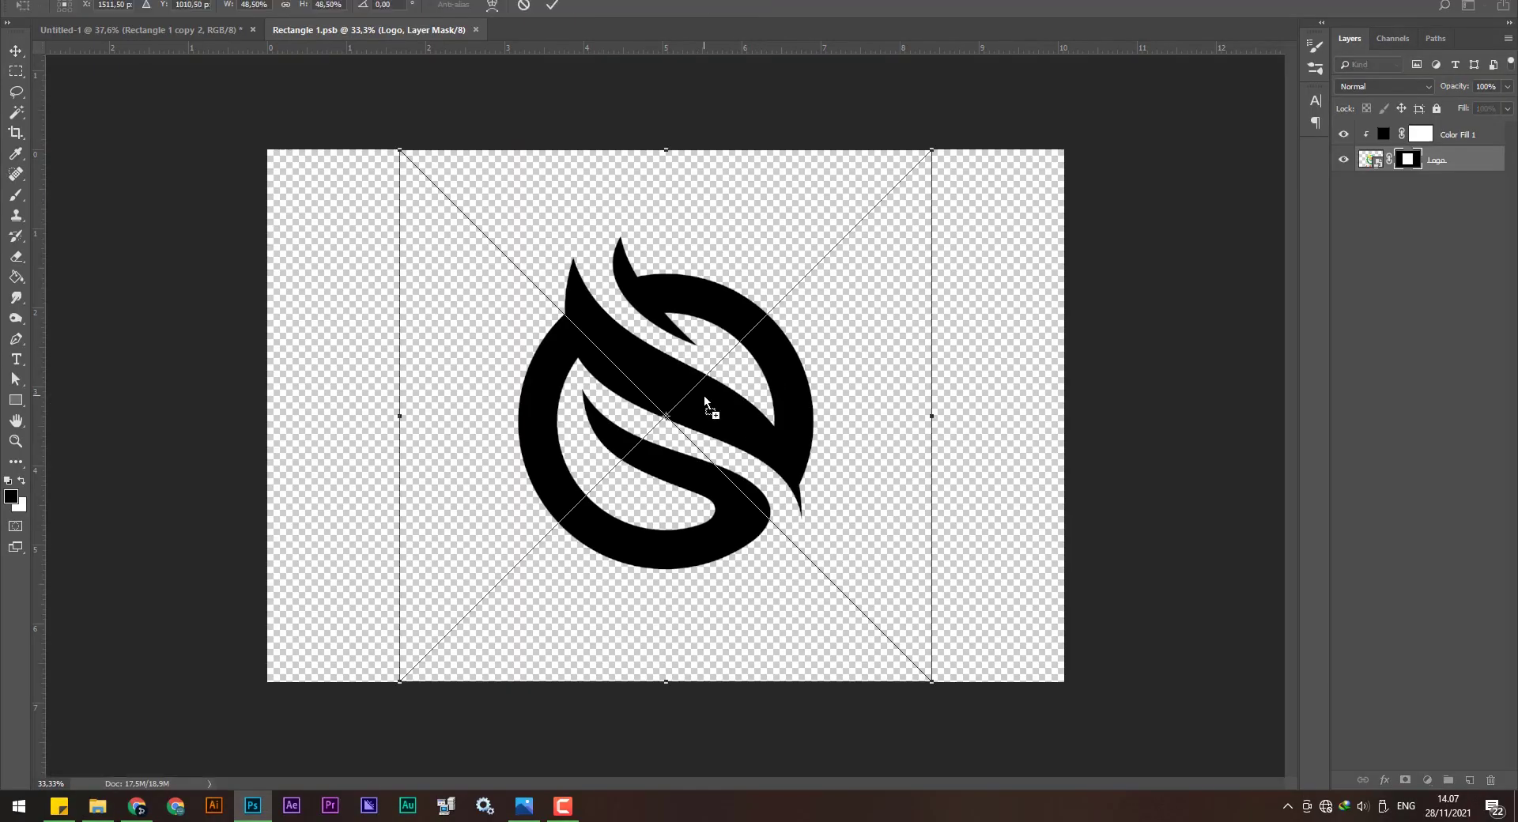
Commit the placed New-LogoA and hide the black Color Fill 1 layer.
left_click(552, 4)
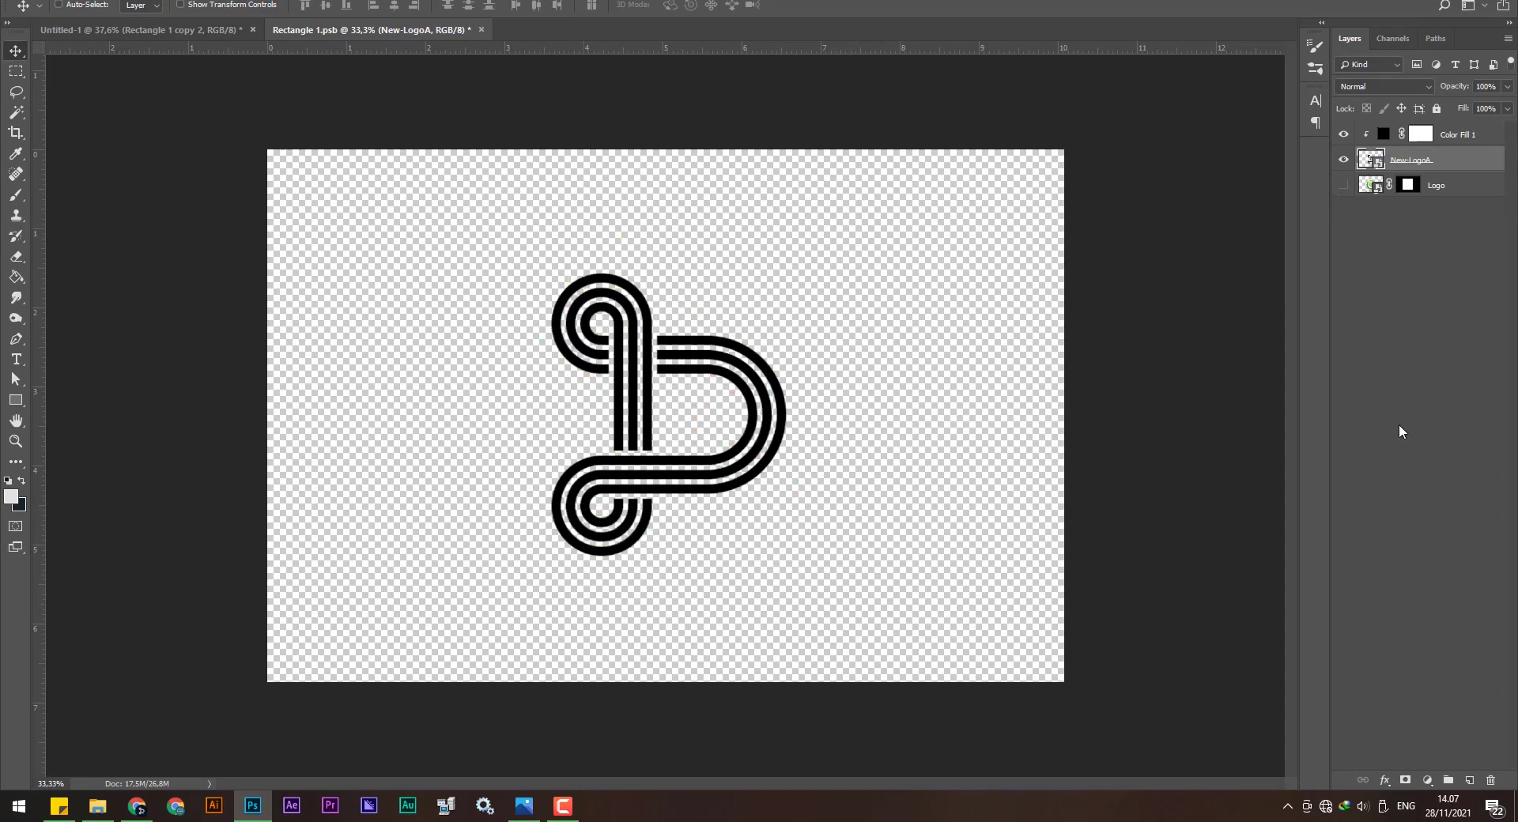
left_click(1469, 136)
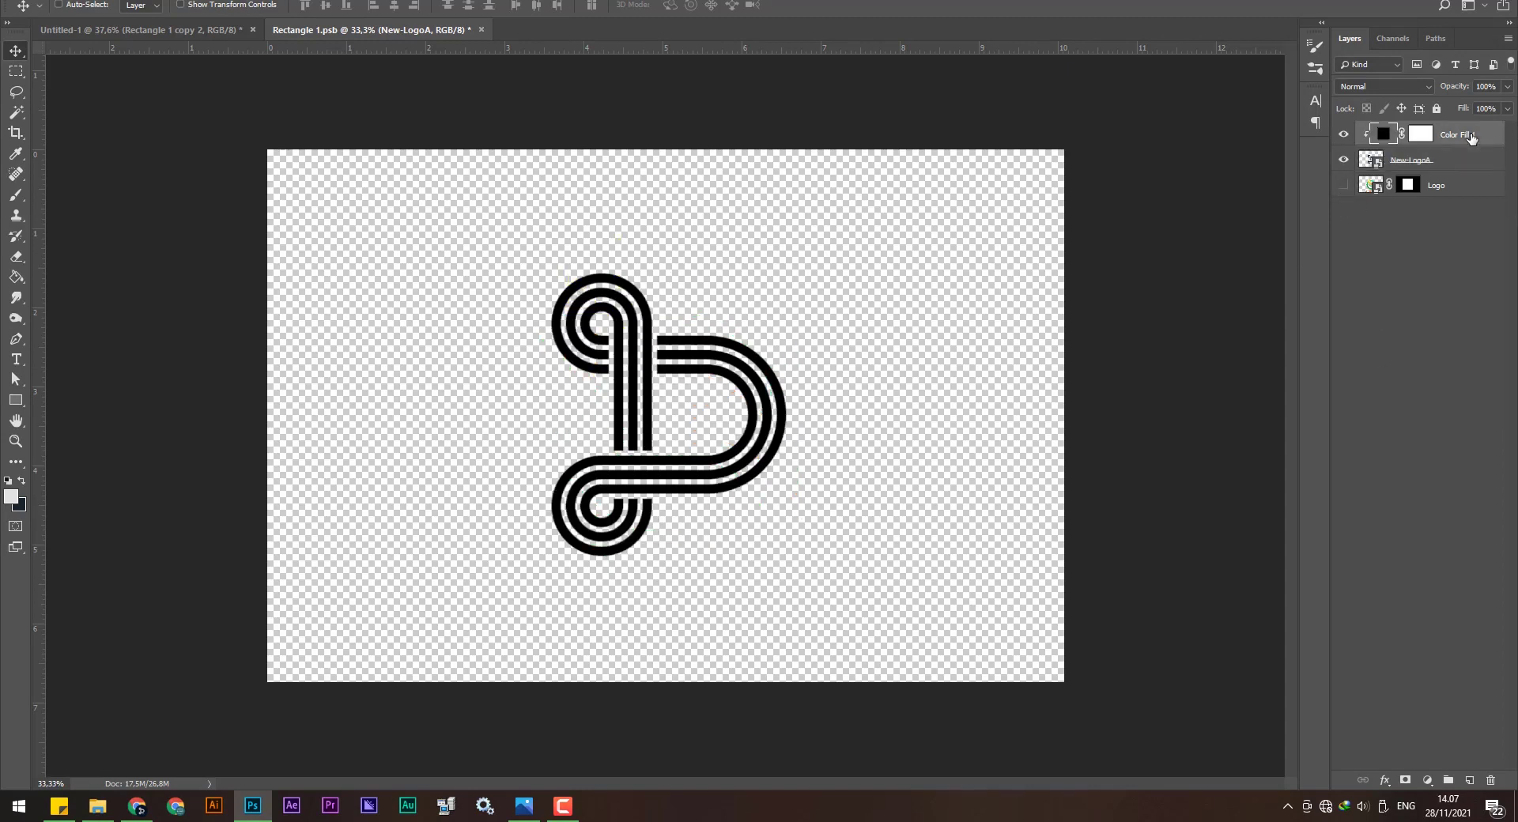
left_click(1342, 134)
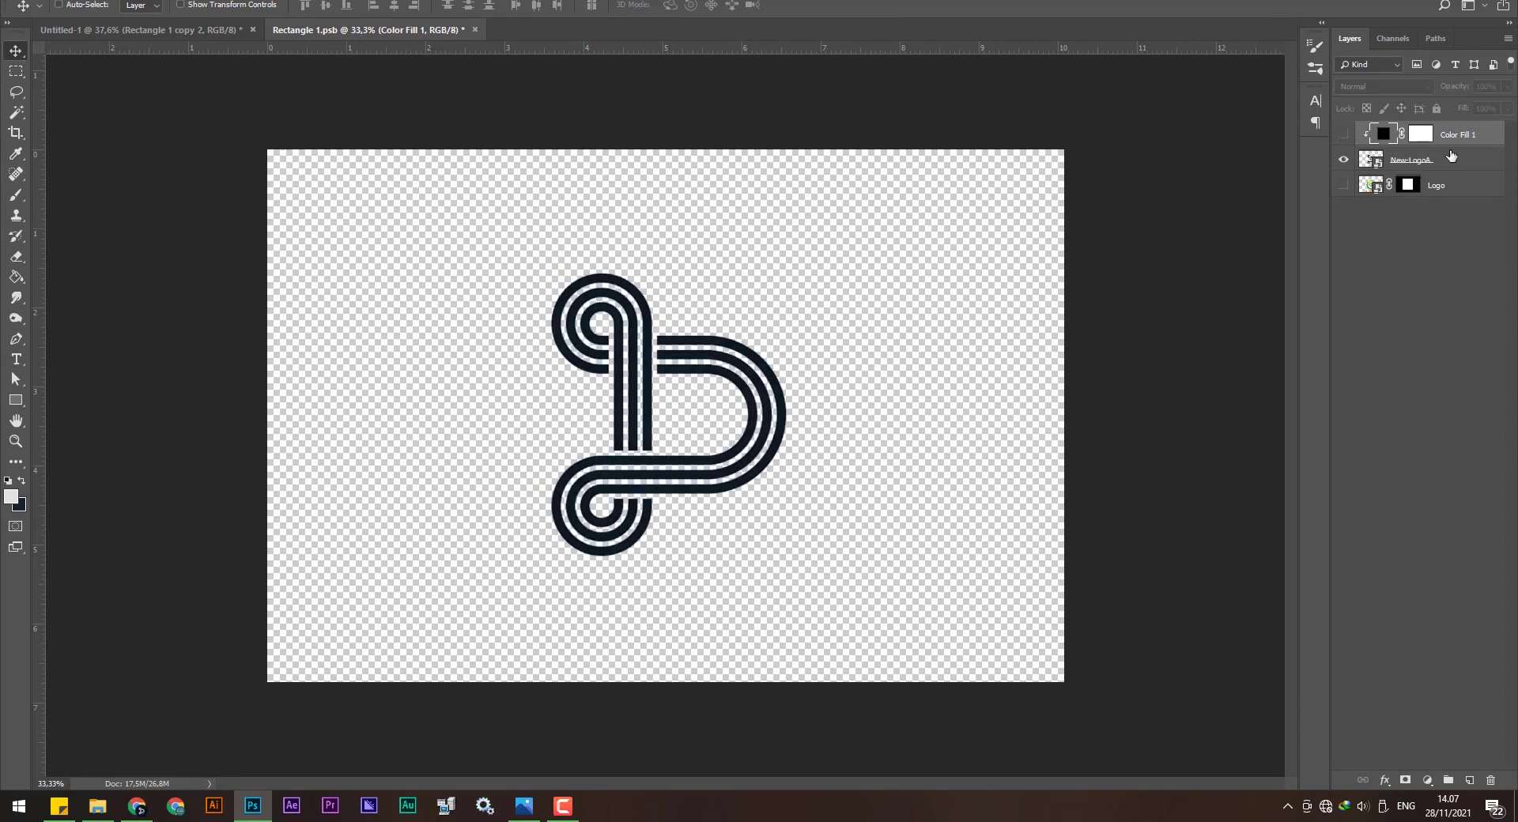
key("ctrl")
Scale the New-LogoA layer up to about 60% and commit the transform.
left_click(1449, 163)
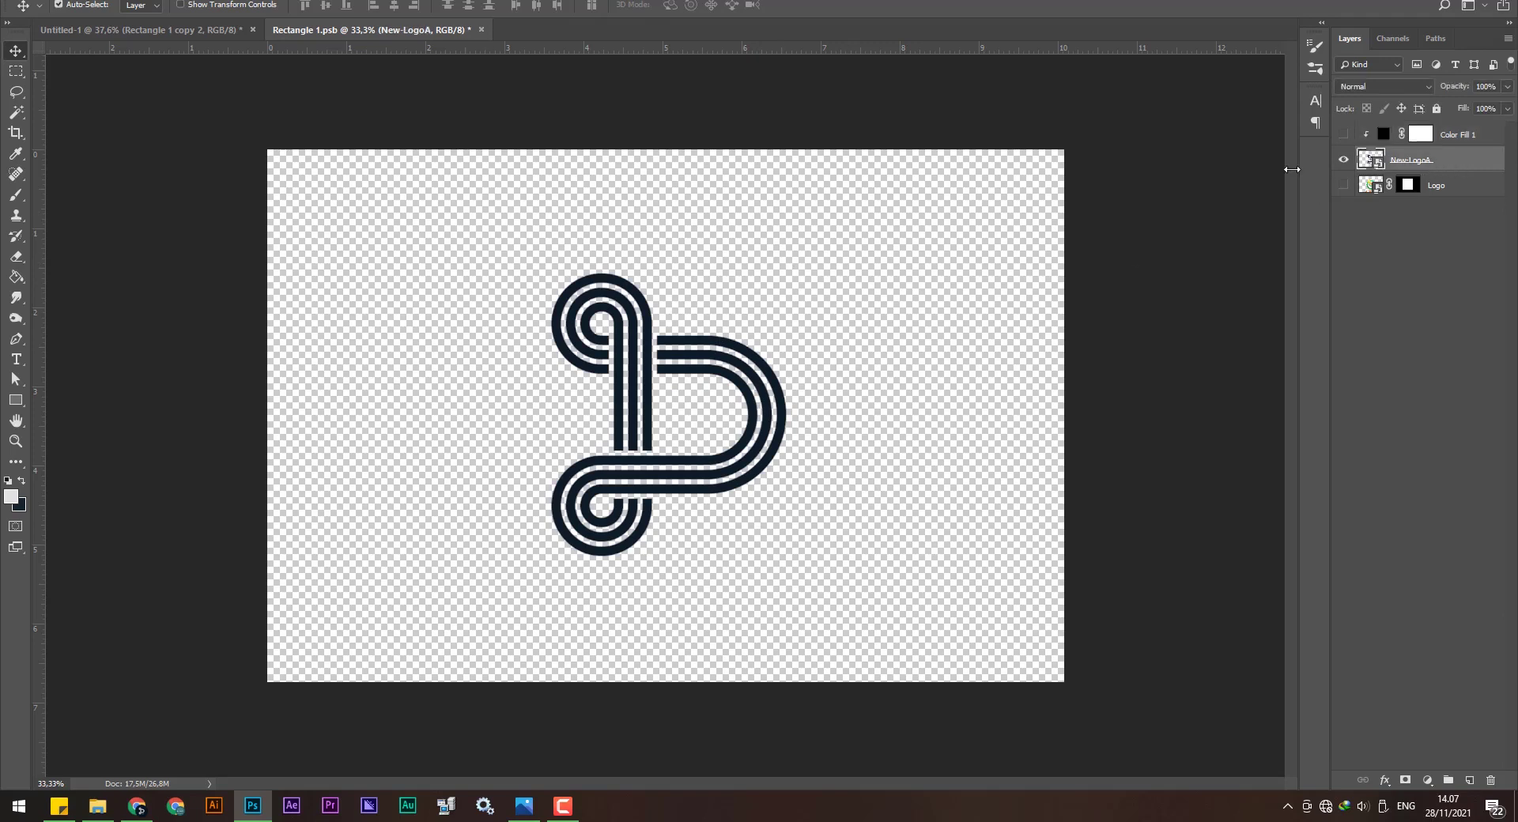
key("ctrl+t")
left_click_drag(927, 150, 997, 85)
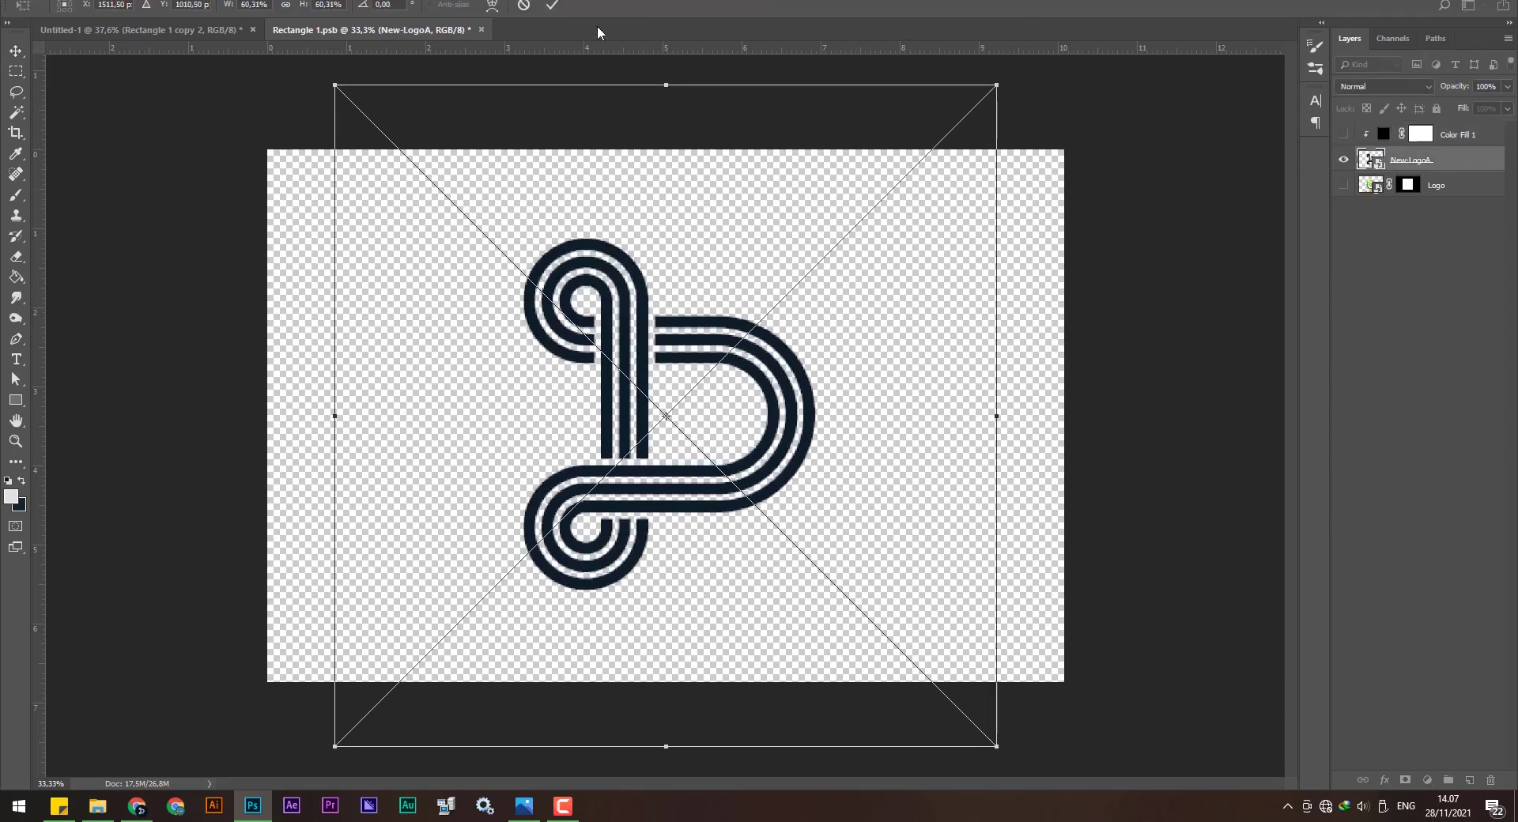
left_click(552, 4)
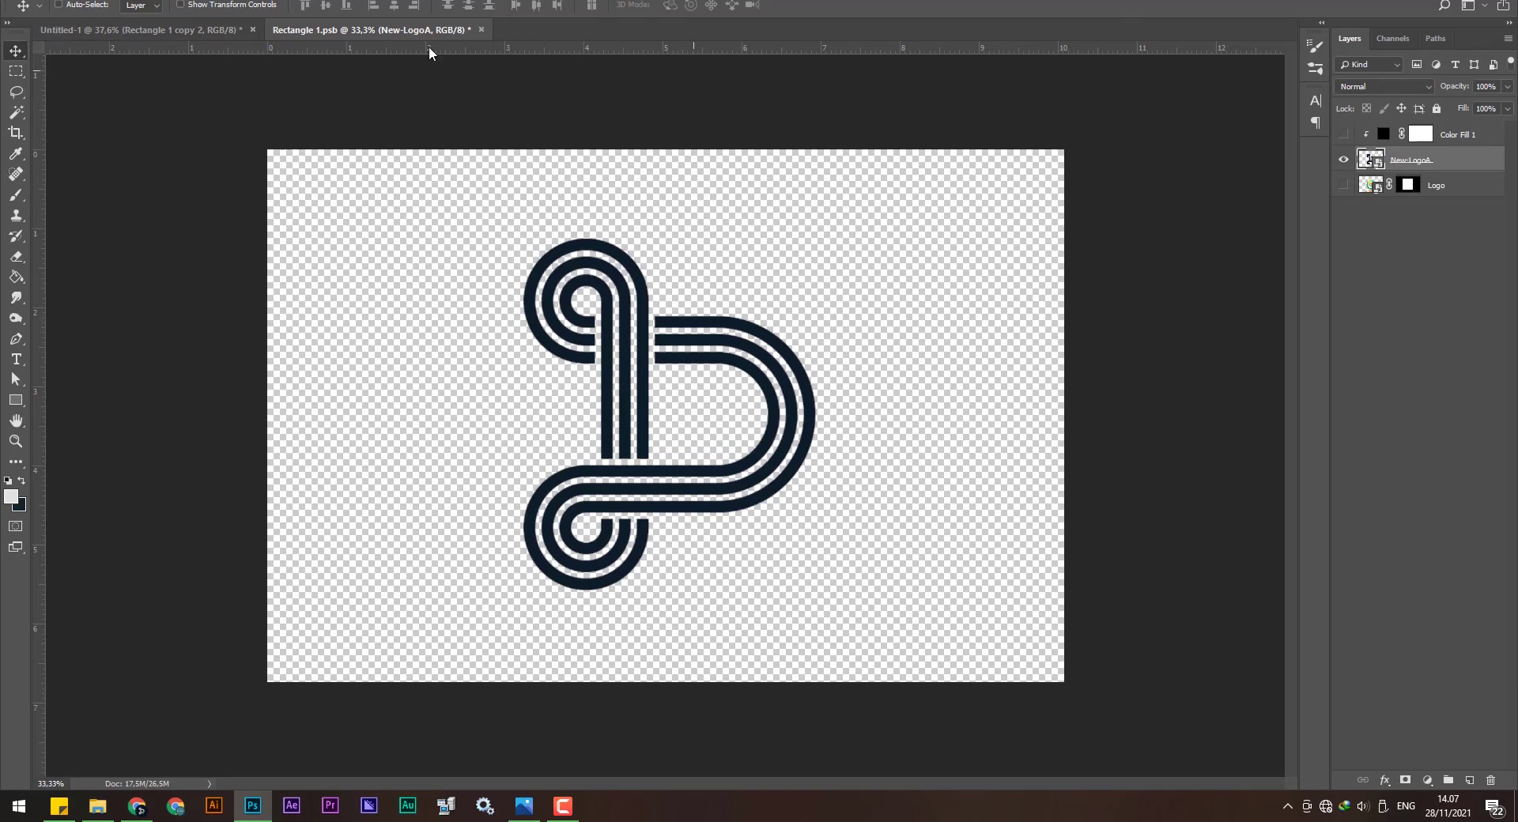
left_click(201, 28)
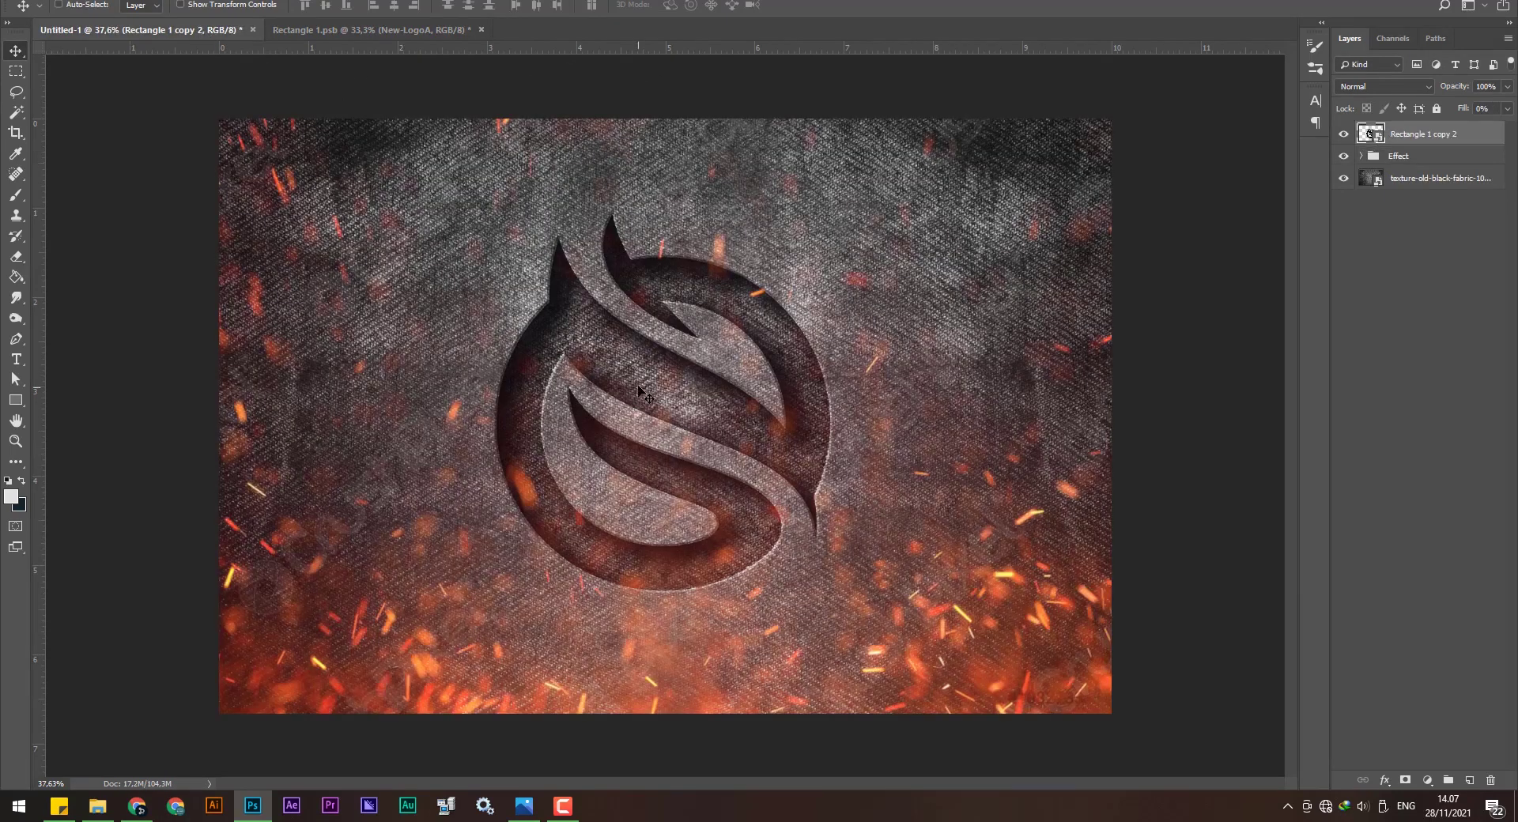
Save Rectangle 1.psb and view the Untitled-1 composite with the line logo debossed.
left_click(371, 30)
key("alt+f")
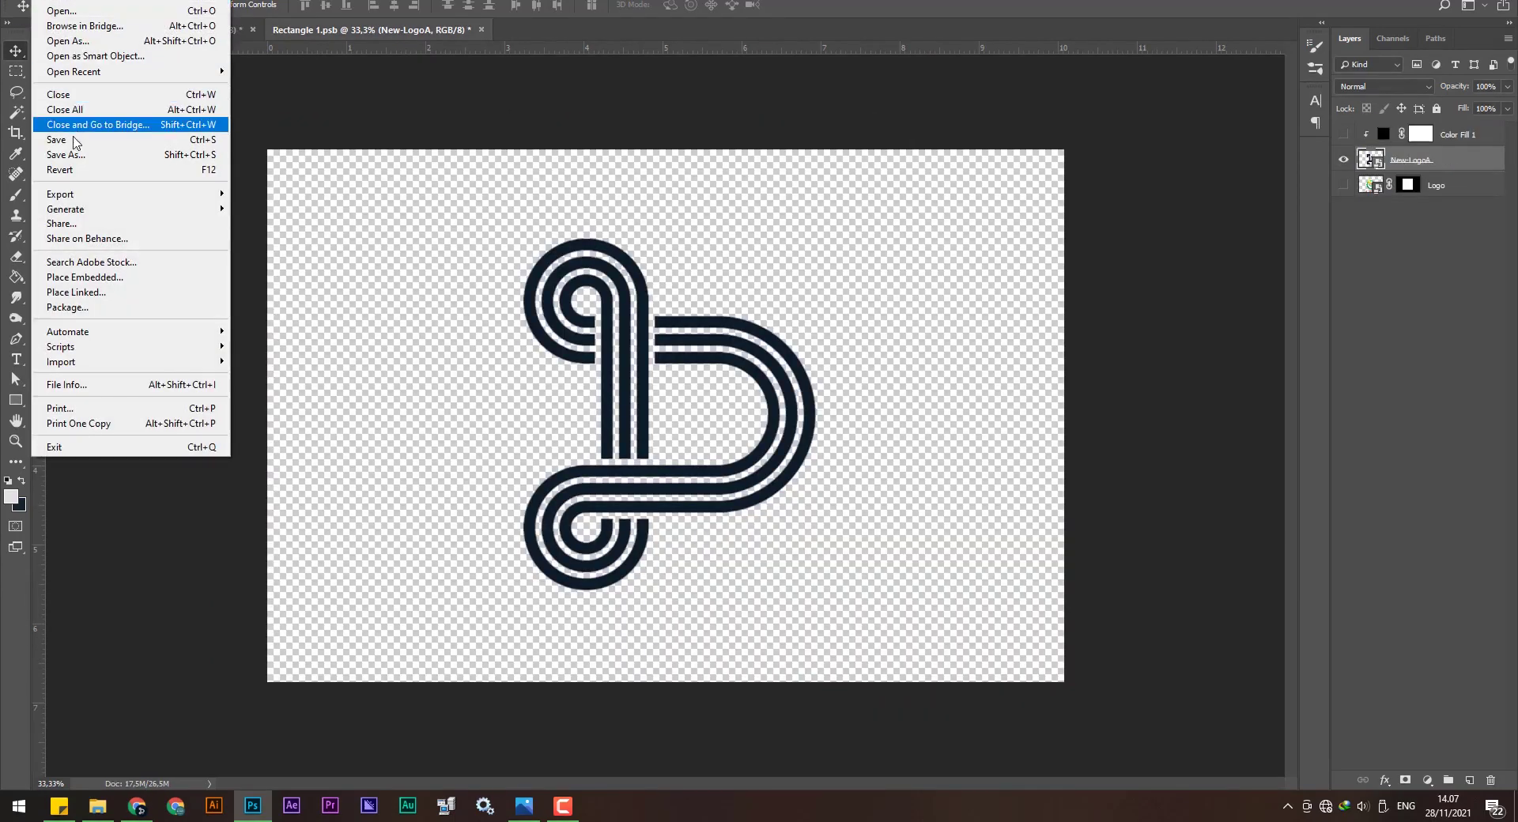
left_click(75, 140)
left_click(183, 32)
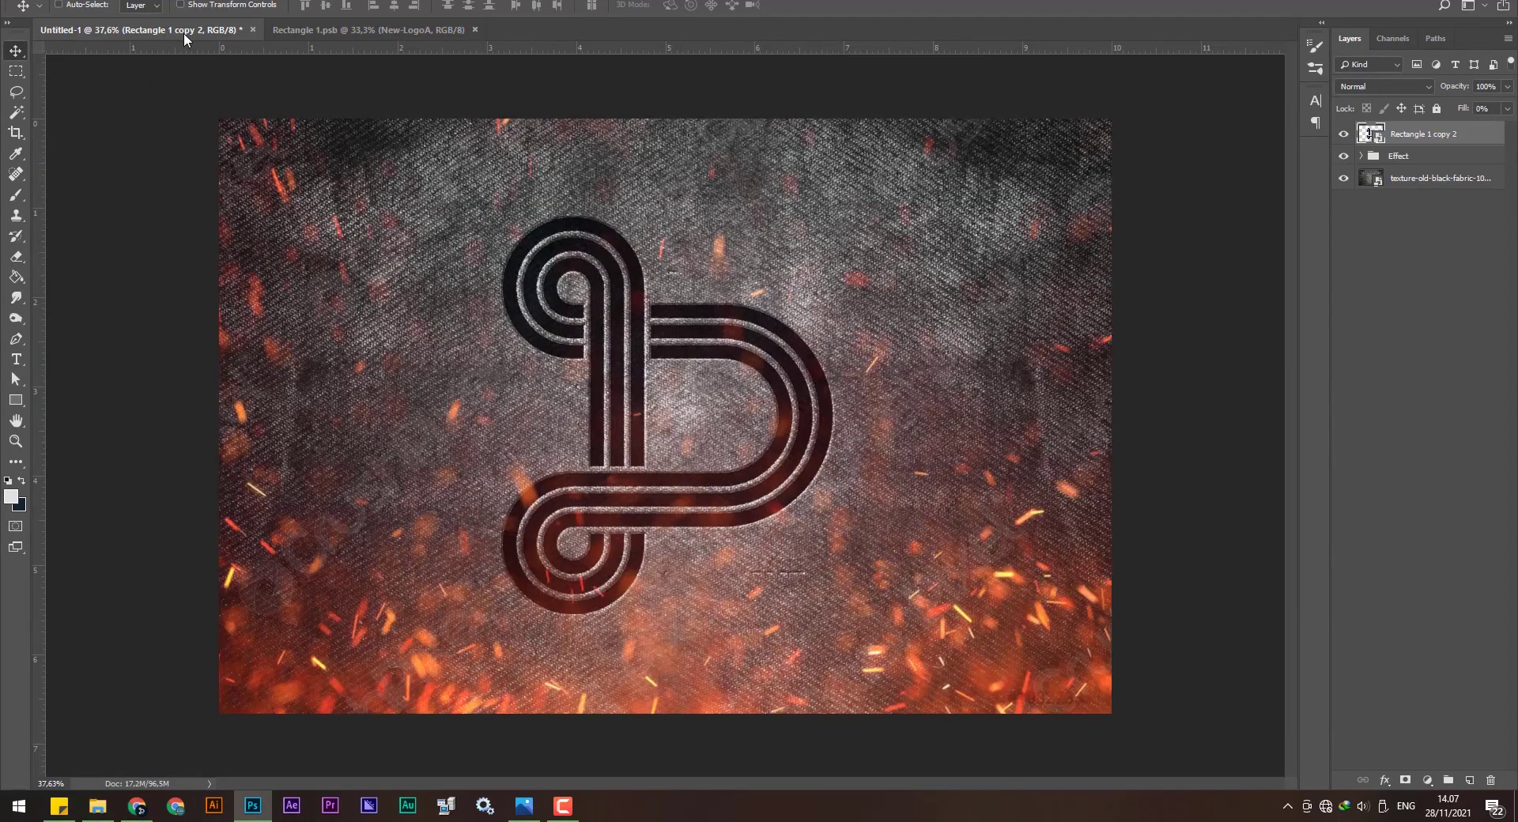
scroll(684, 484, "down", 3)
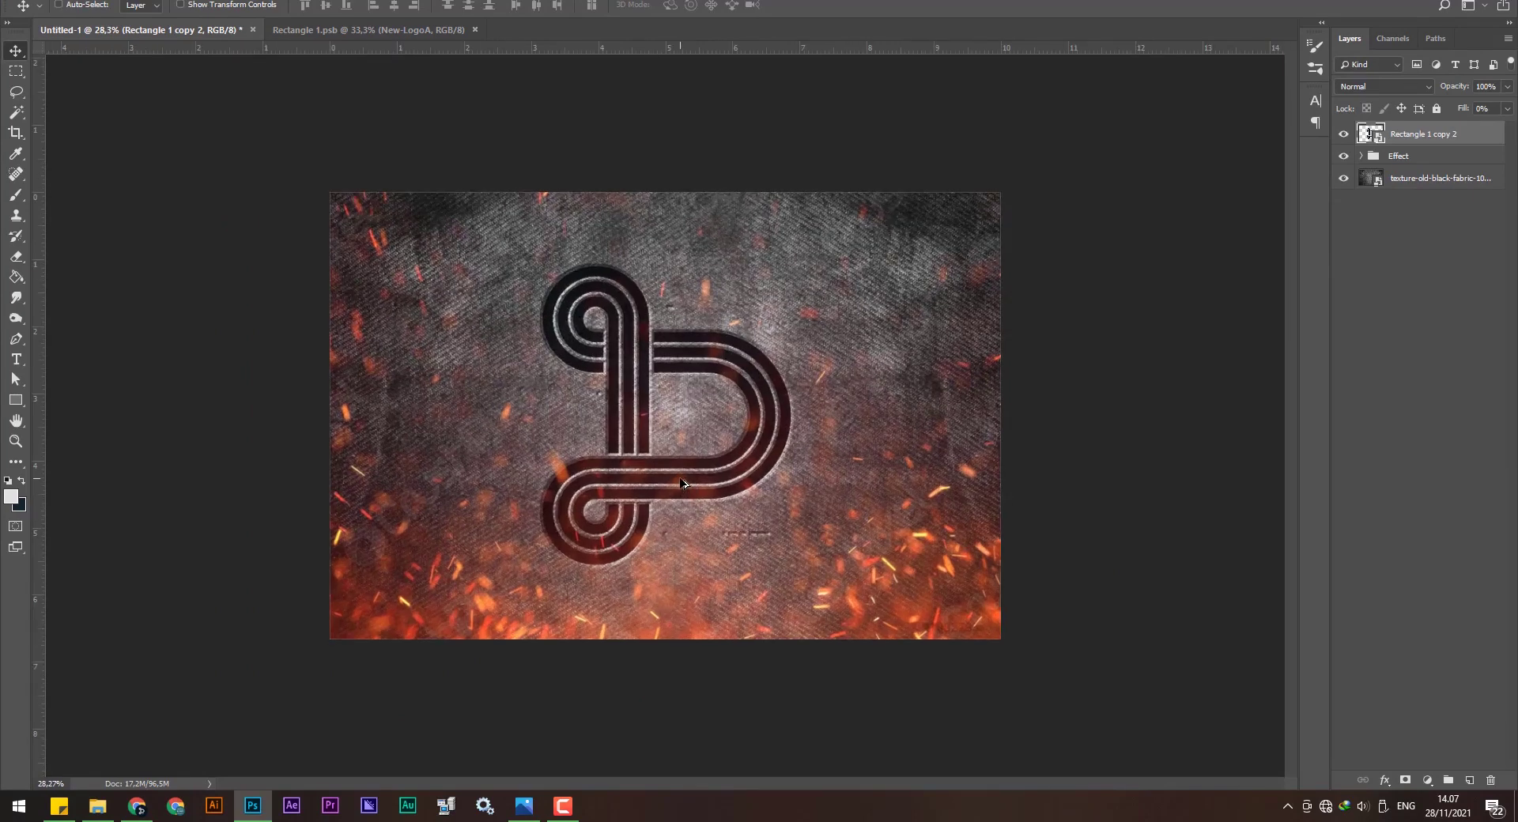
scroll(684, 484, "up", 3)
scroll(684, 484, "up", 2)
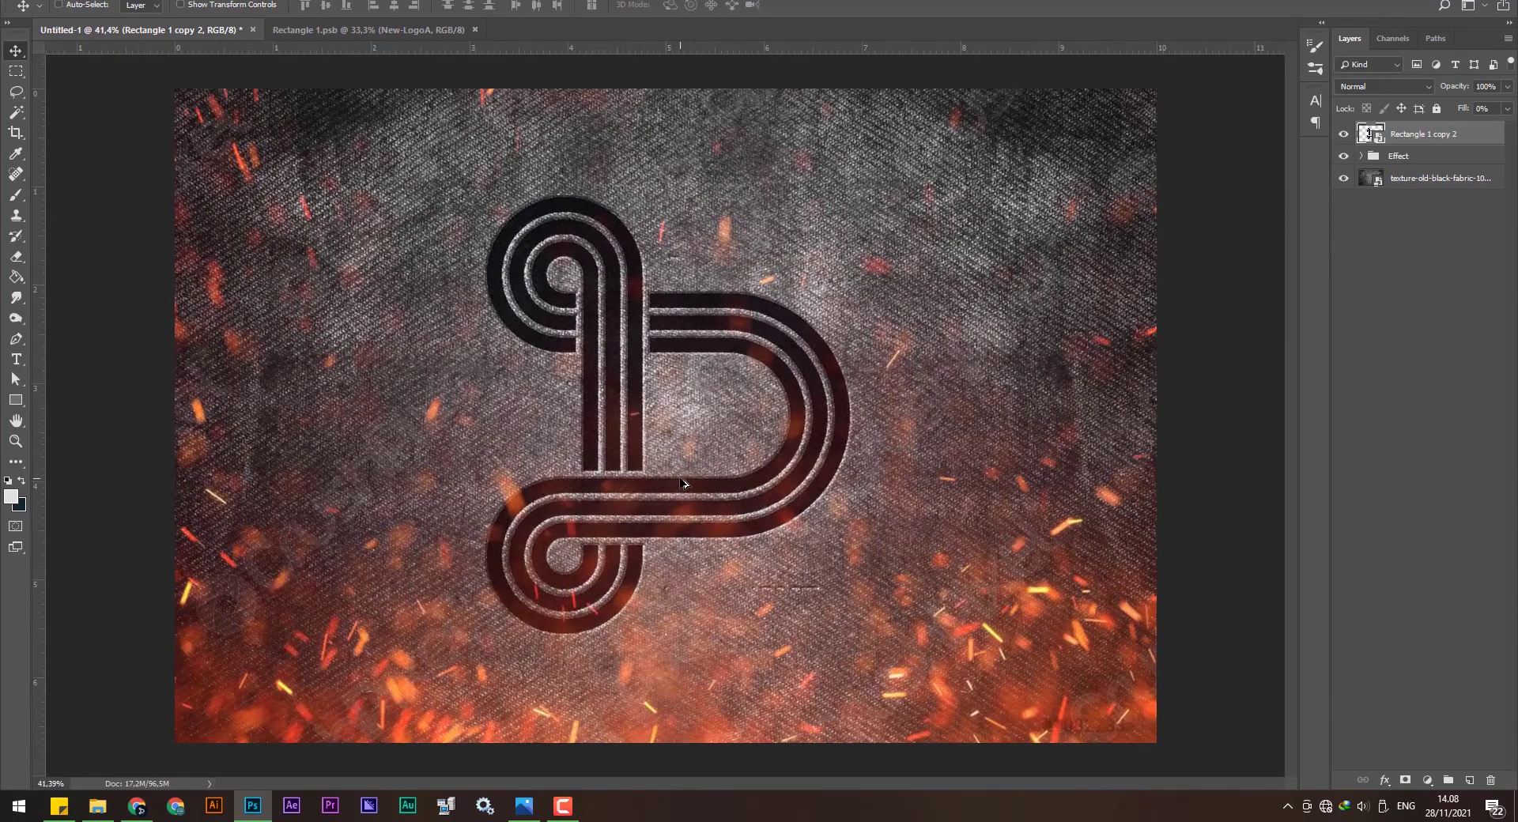
scroll(684, 484, "down", 1)
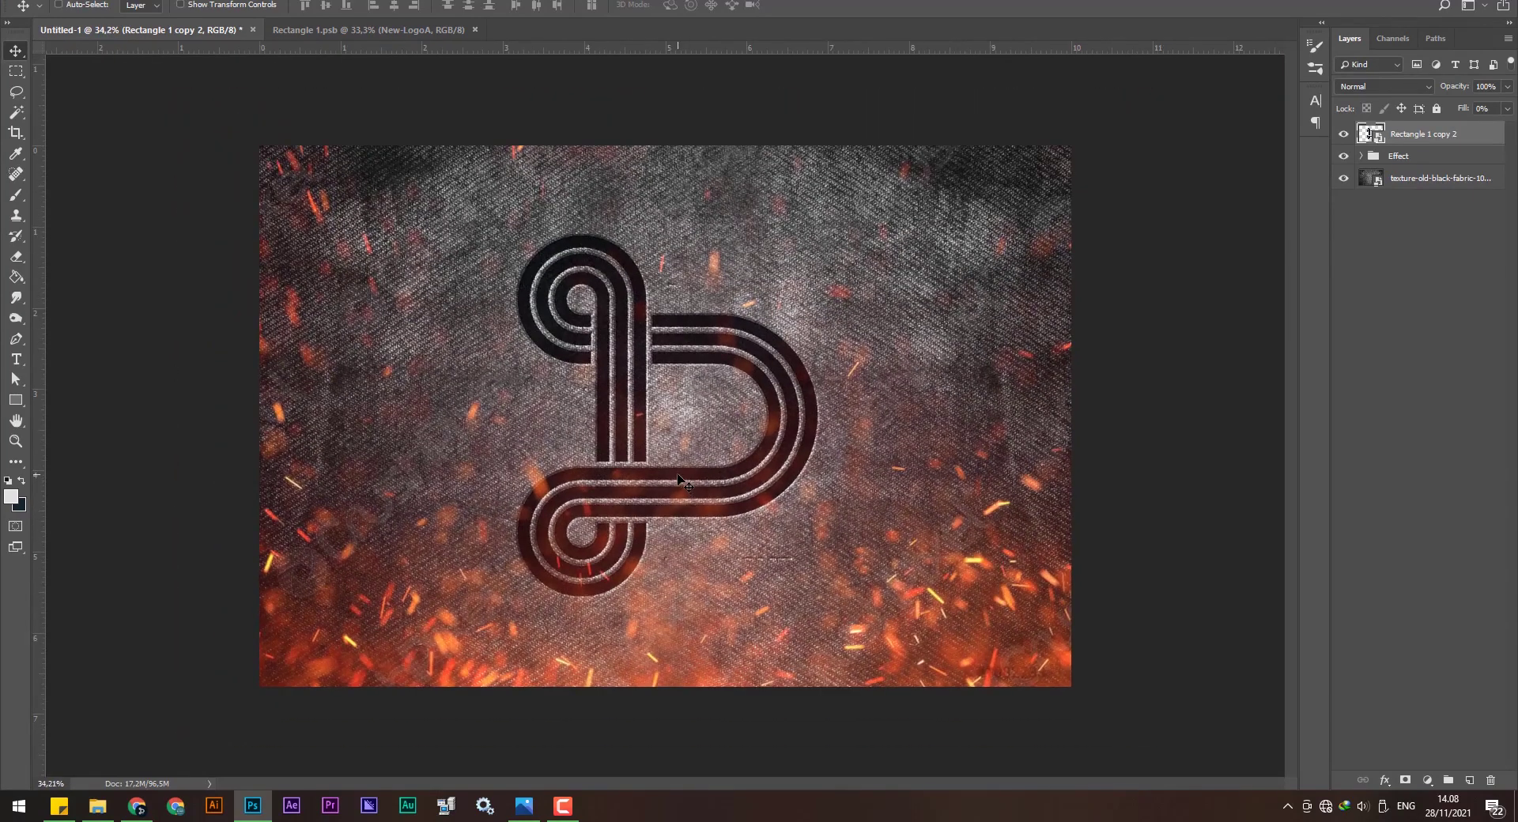
Reopen the logo smart object and delete the New-LogoA layer.
left_click(368, 30)
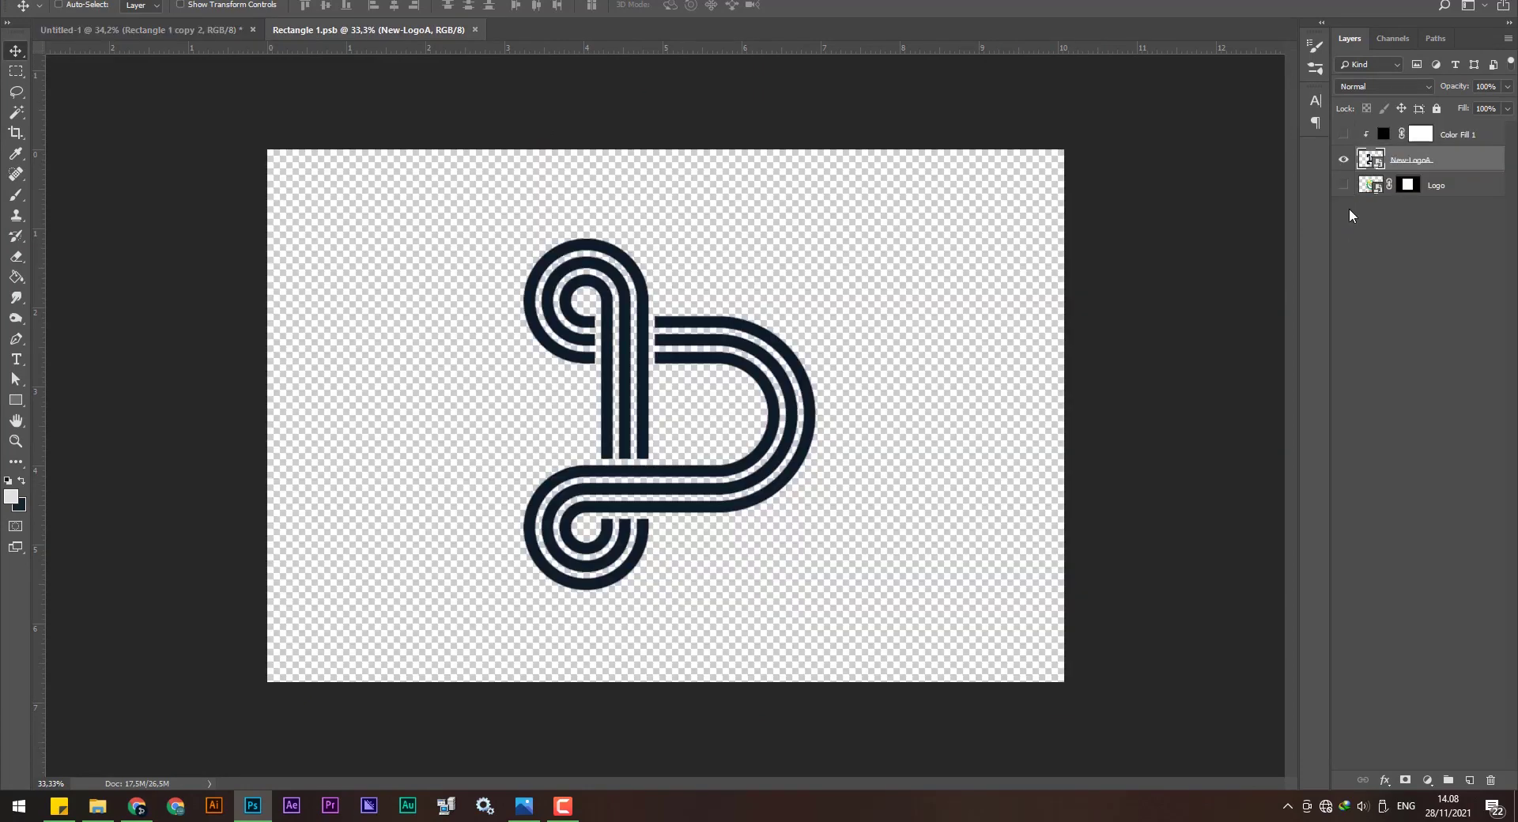
key("ctrl+Tab")
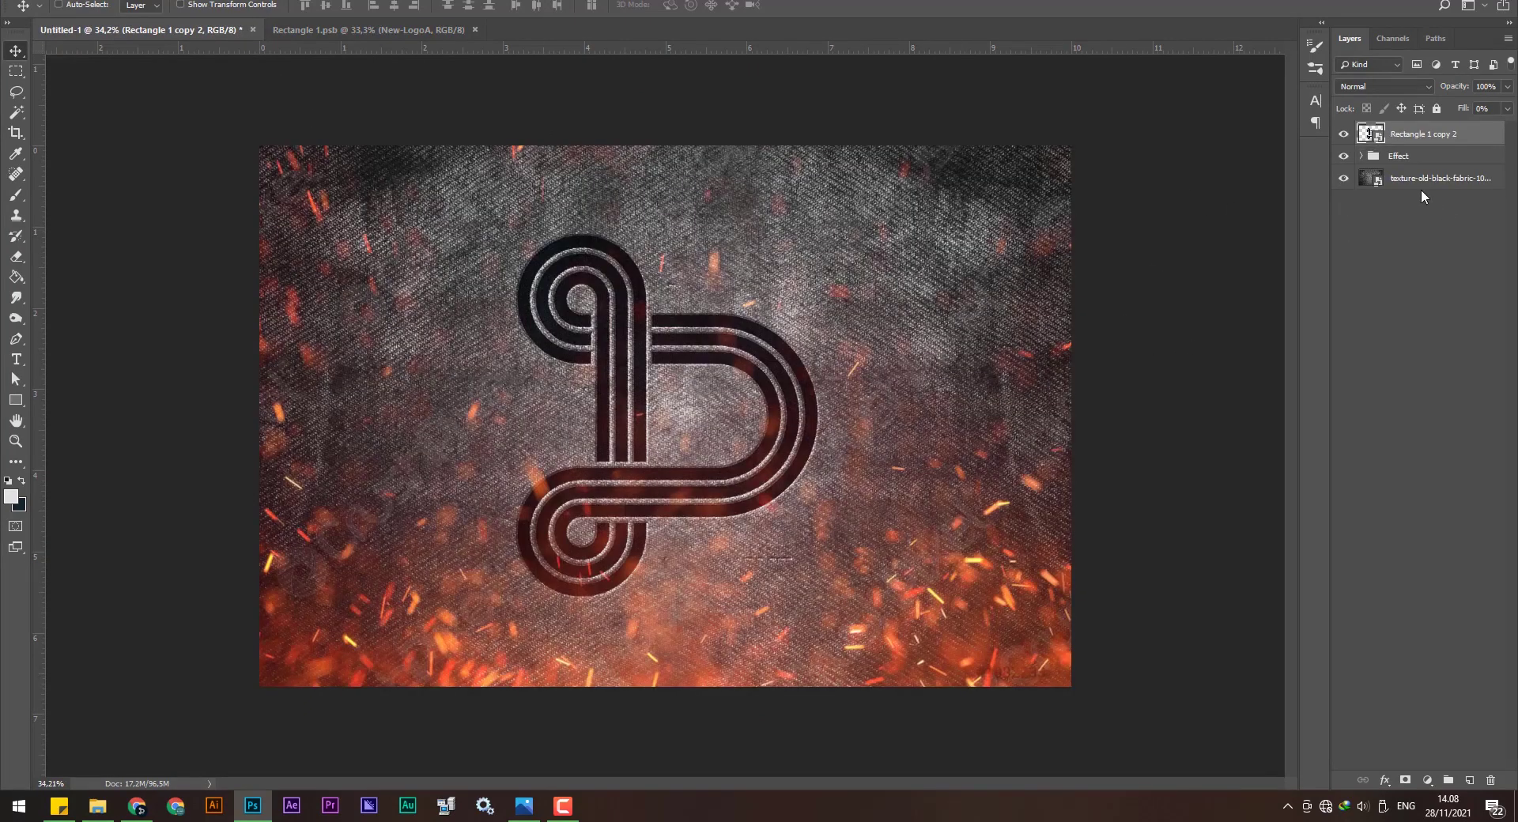
double_click(1365, 134)
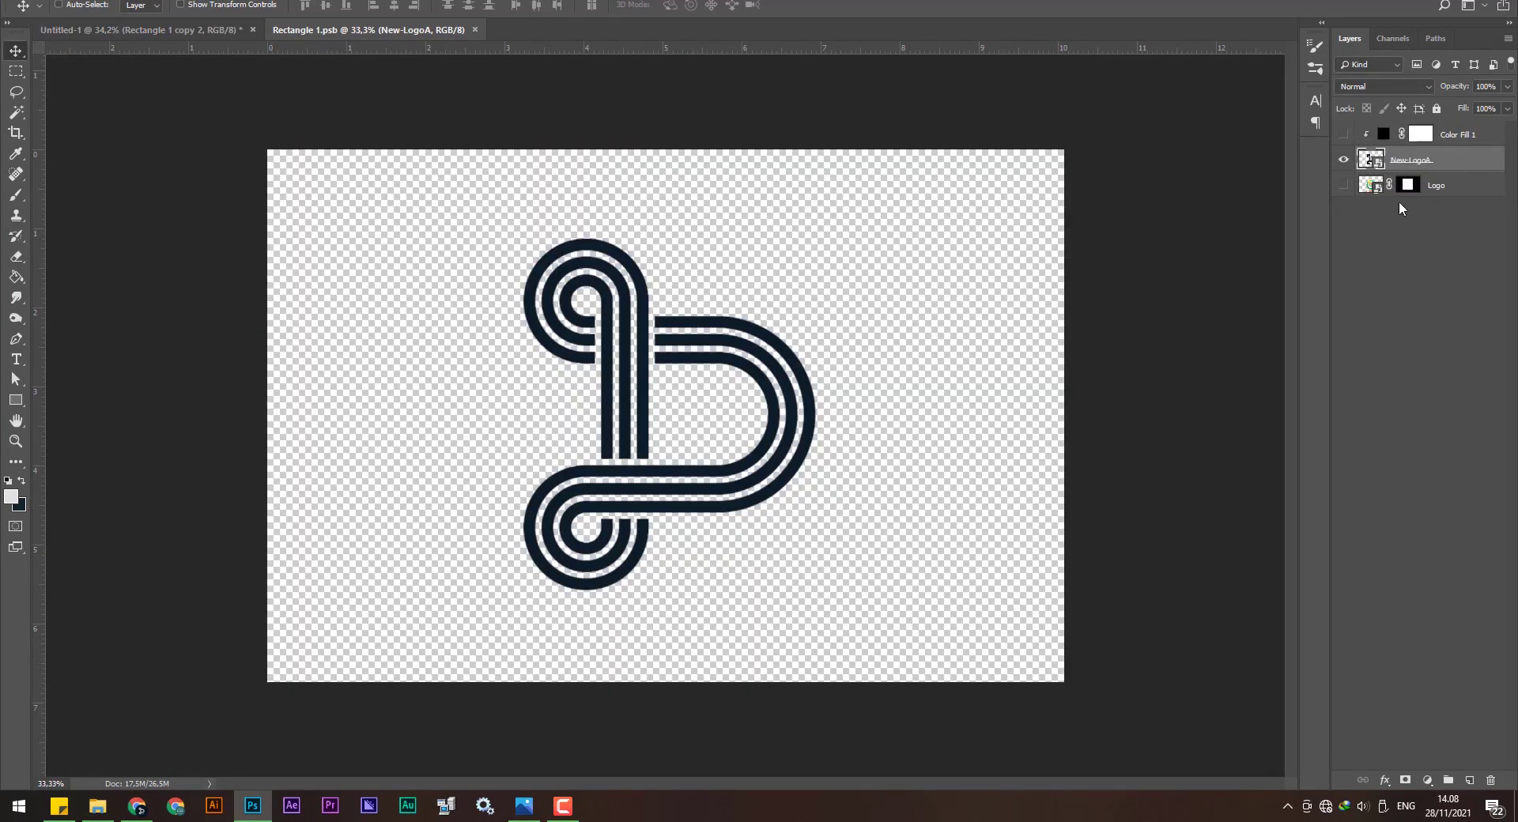
left_click(1343, 160)
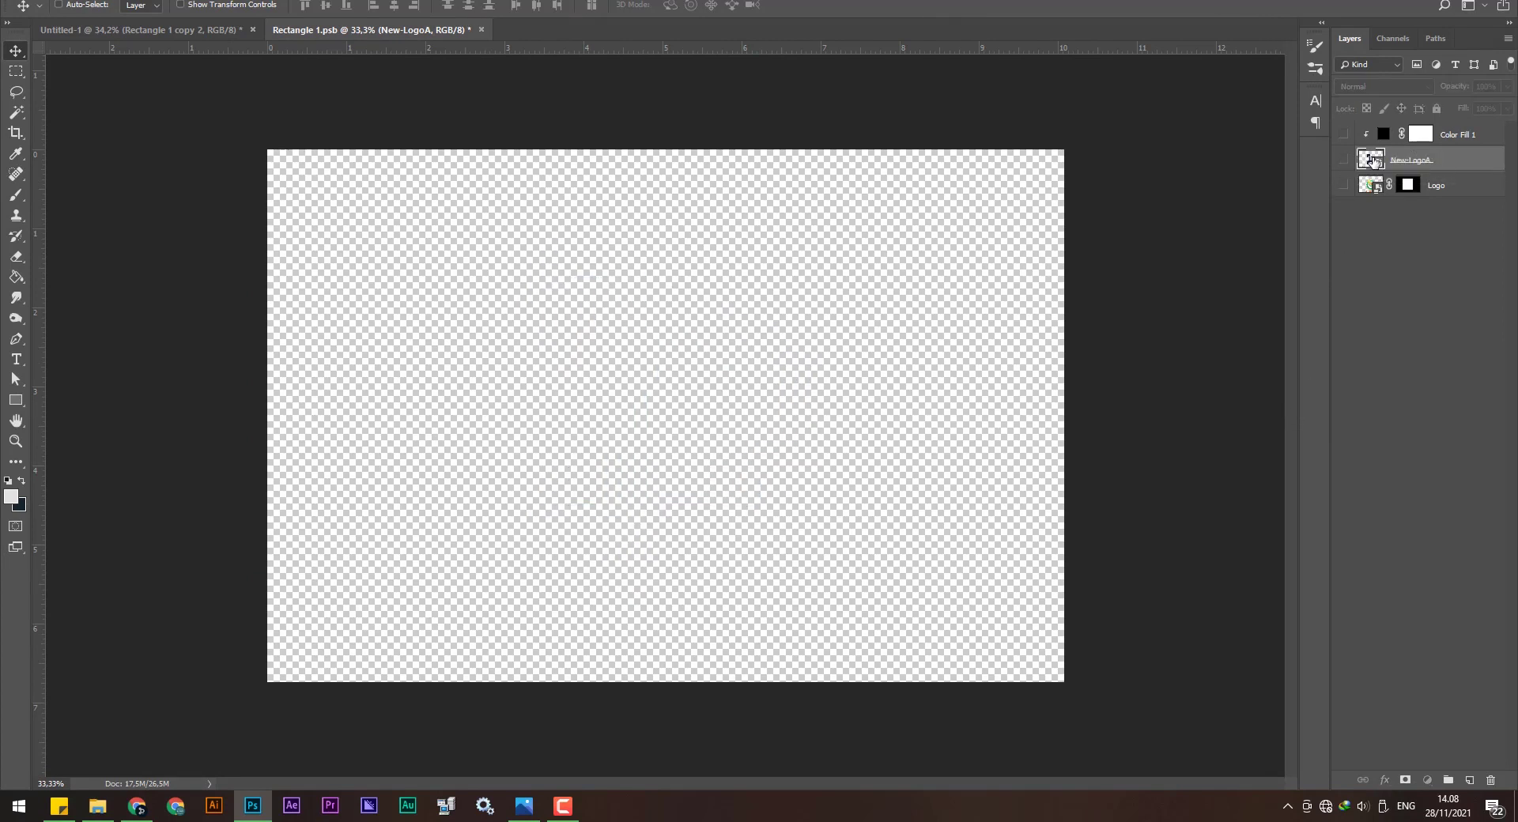
left_click(1342, 160)
key("Delete")
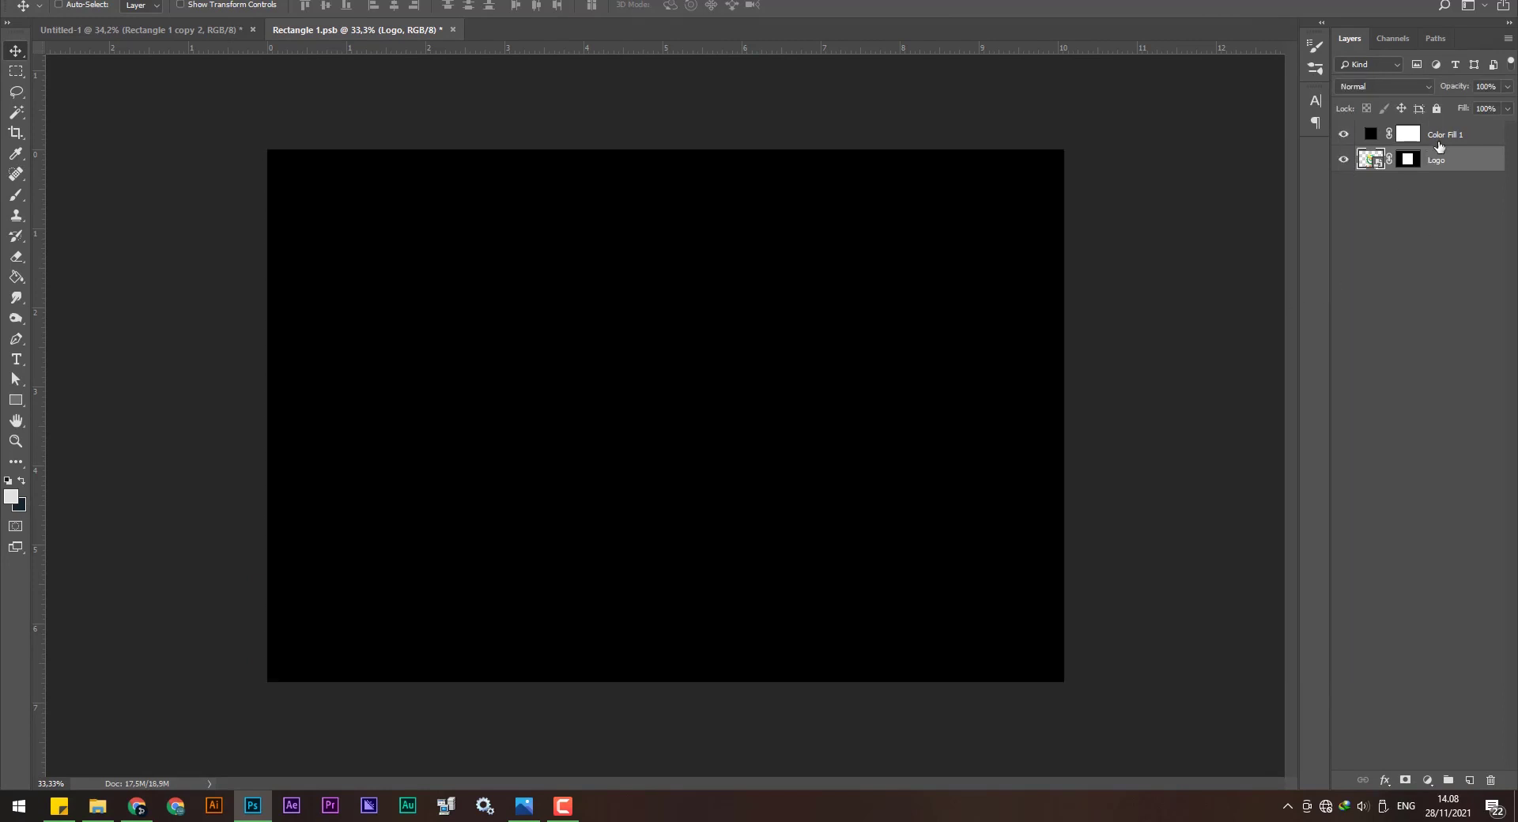
Restore Logo and Color Fill 1 as a clipping mask, save, and view the flame-S composite.
left_click_drag(1439, 146, 1444, 140)
right_click(1449, 139)
left_click(1361, 403)
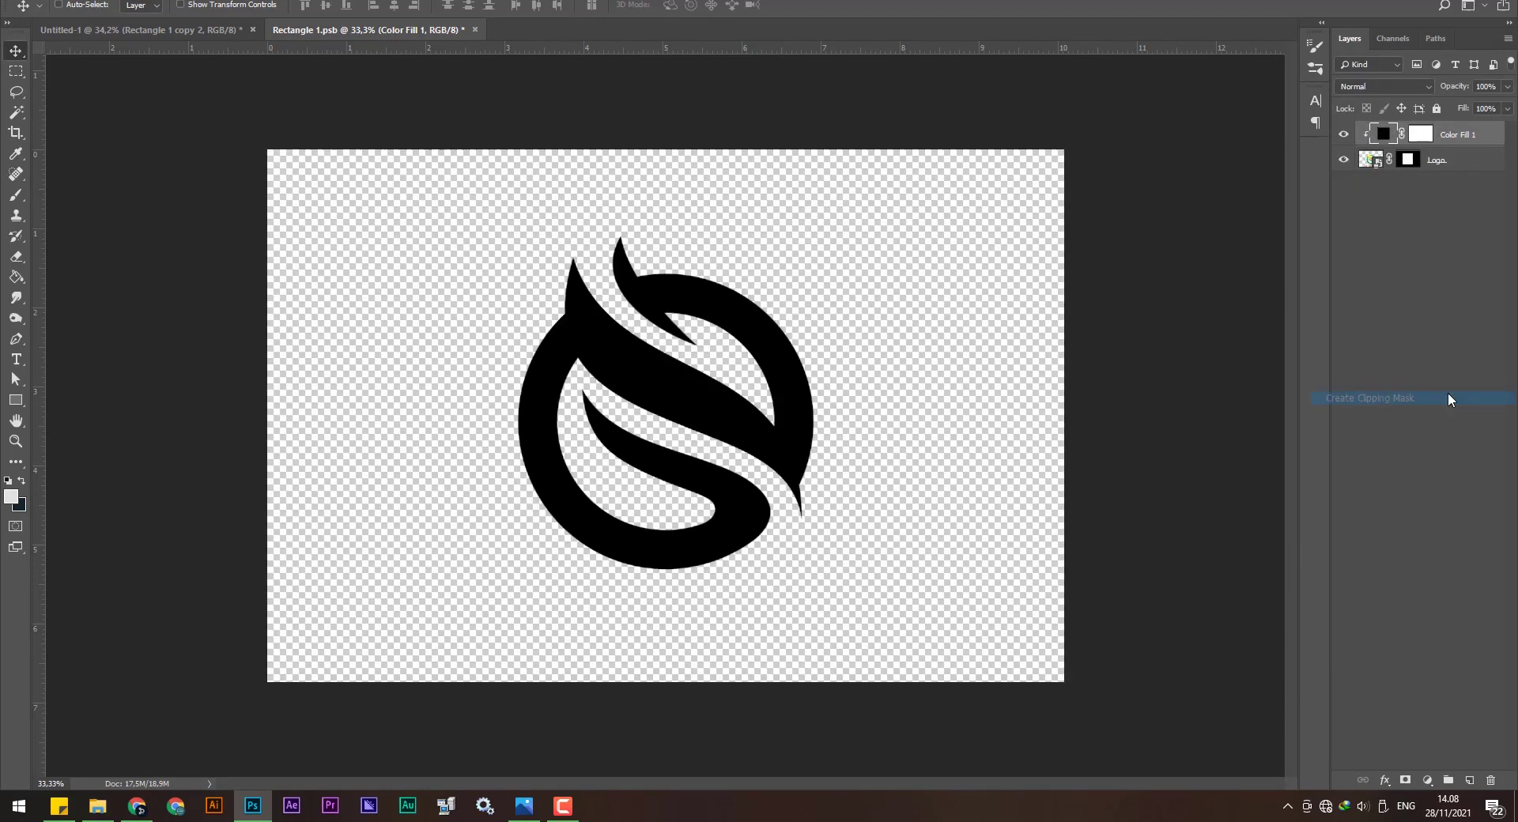
key("ctrl+s")
left_click(237, 30)
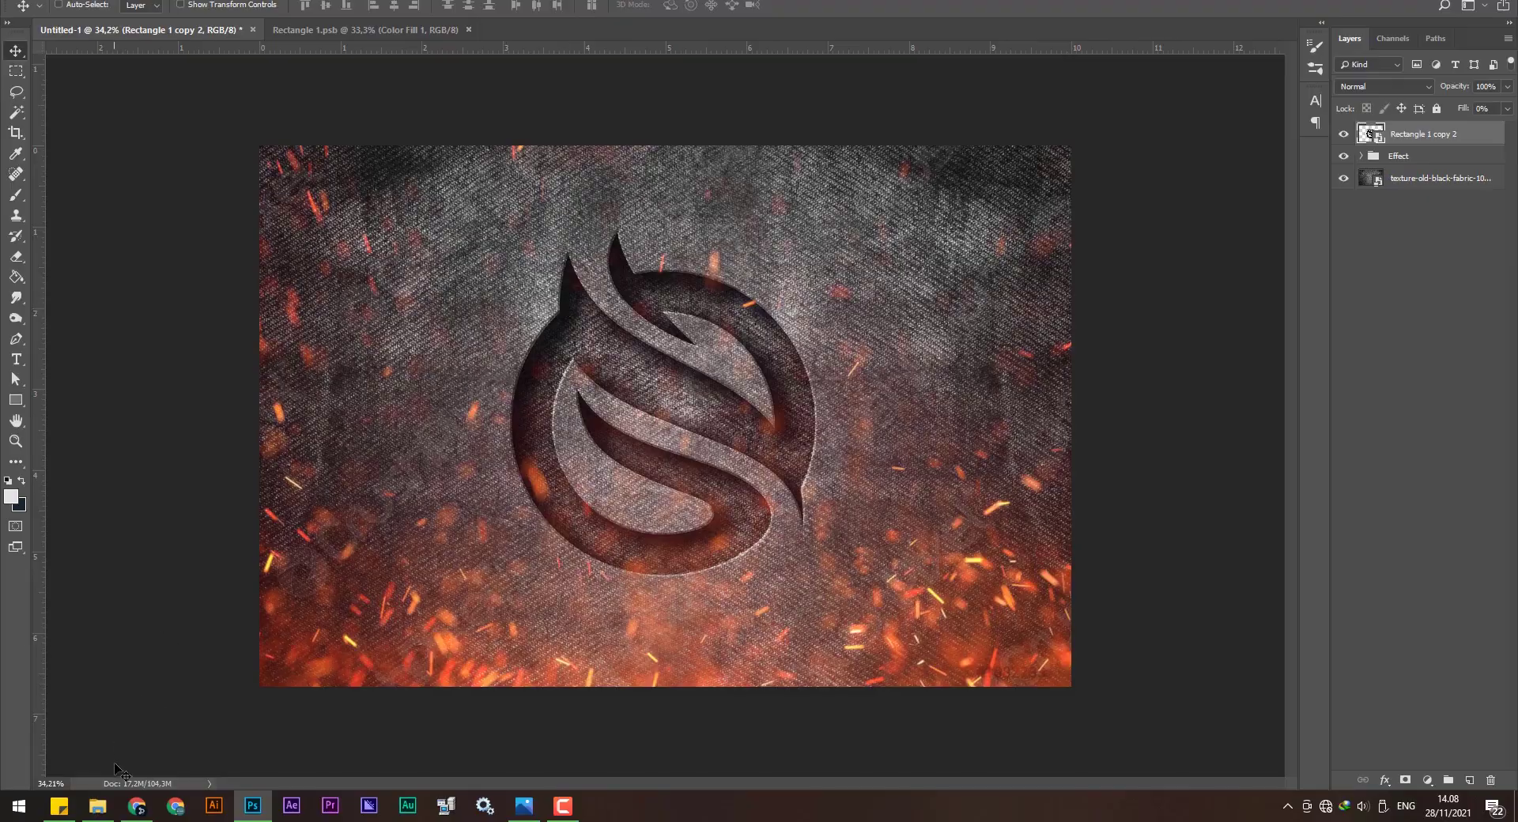
Select Wood Texture ID 6003 in File Explorer and drag it toward Photoshop.
left_click(97, 806)
left_click(243, 400)
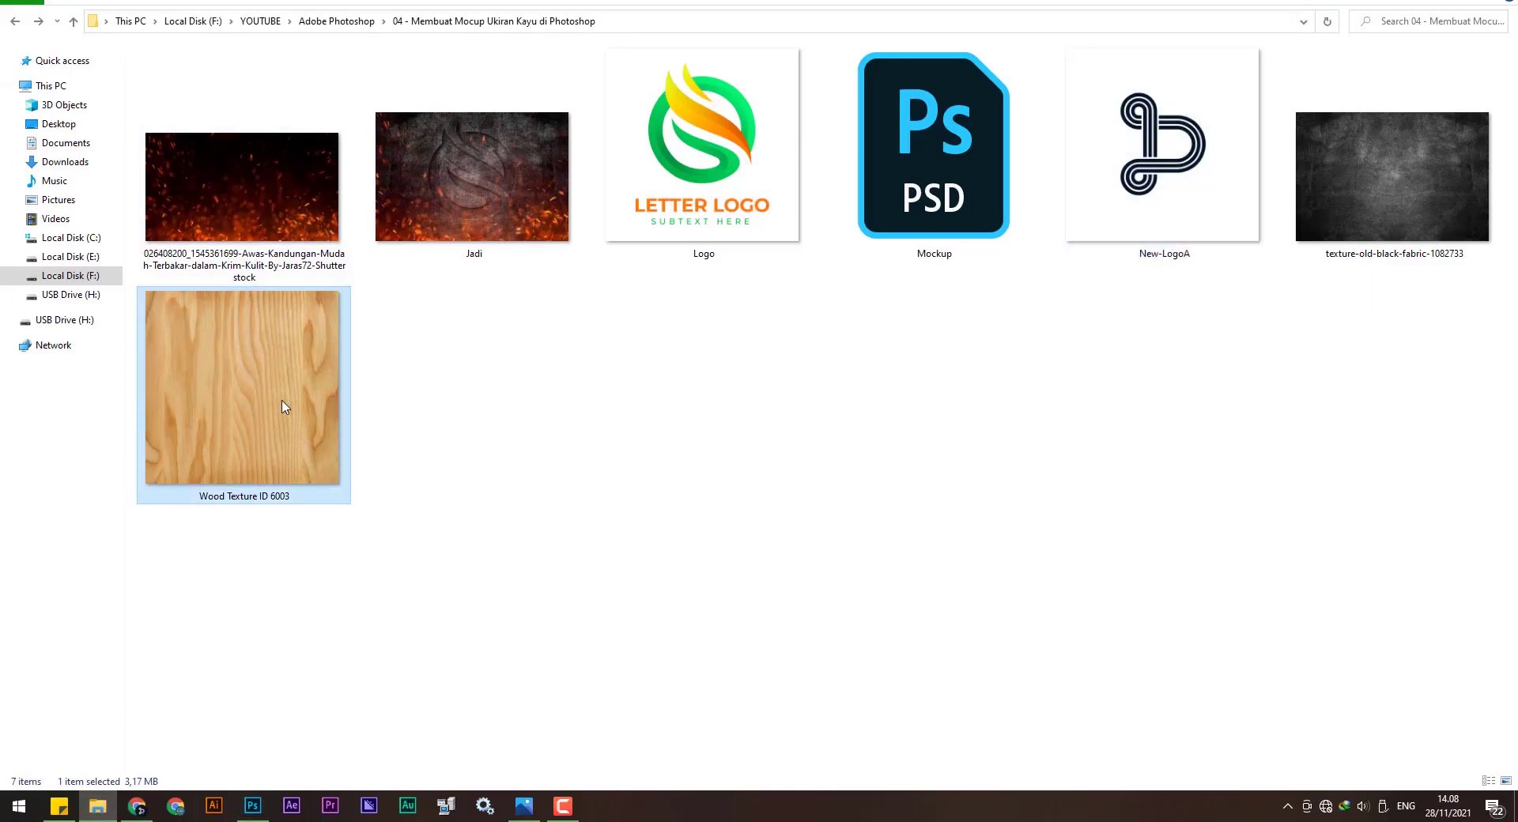
mouse_move(284, 408)
left_mouse_down()
mouse_move(300, 686)
mouse_move(272, 800)
left_mouse_up()
Place Wood Texture ID 6003, rotate it -90° and enlarge it to fill the canvas.
left_click_drag(457, 705, 811, 472)
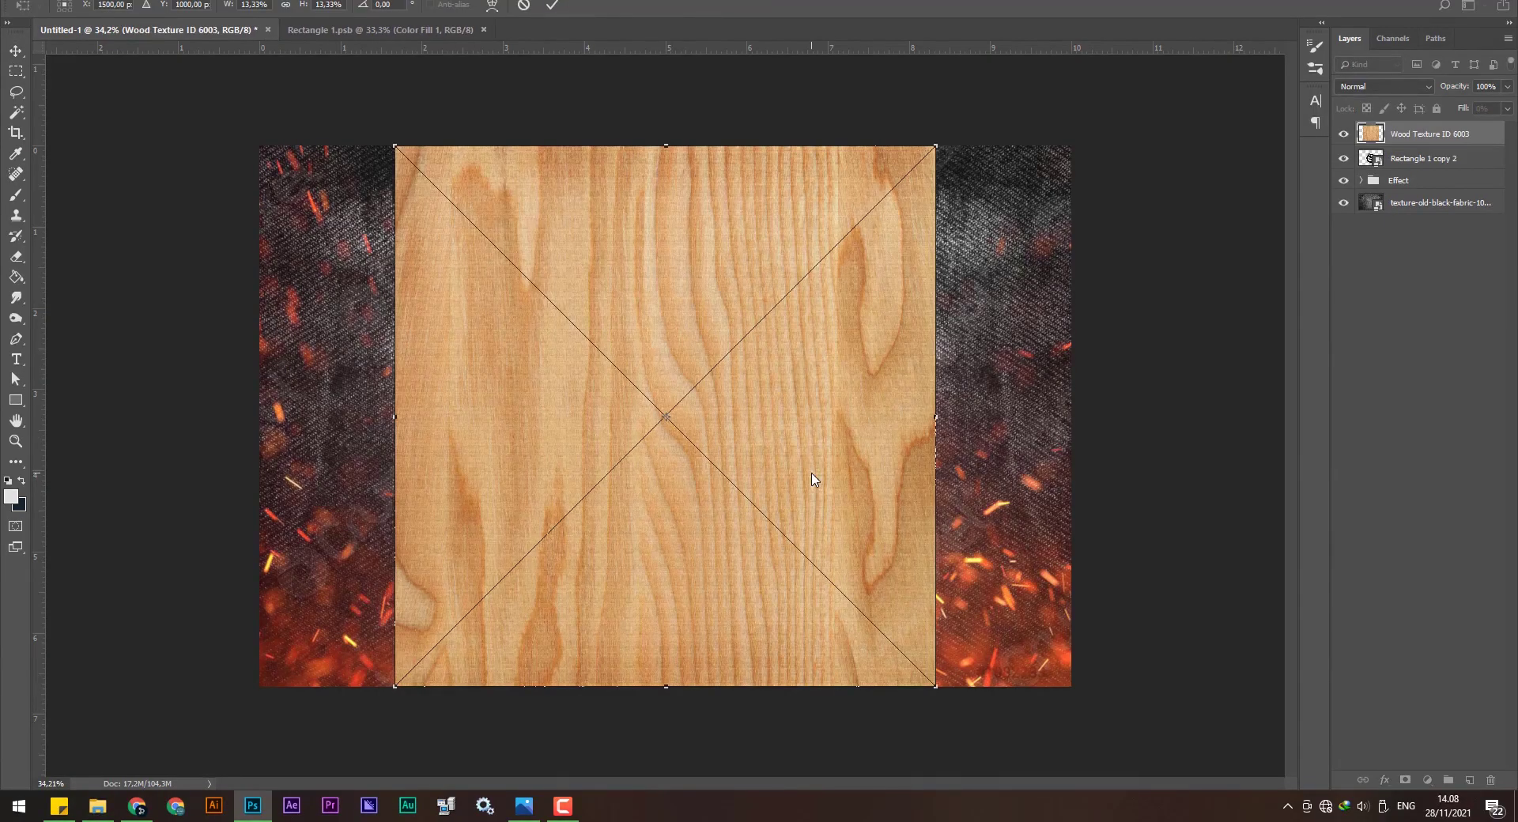
mouse_move(913, 130)
left_mouse_down()
mouse_move(917, 147)
mouse_move(432, 237)
left_mouse_up()
key("ctrl+z")
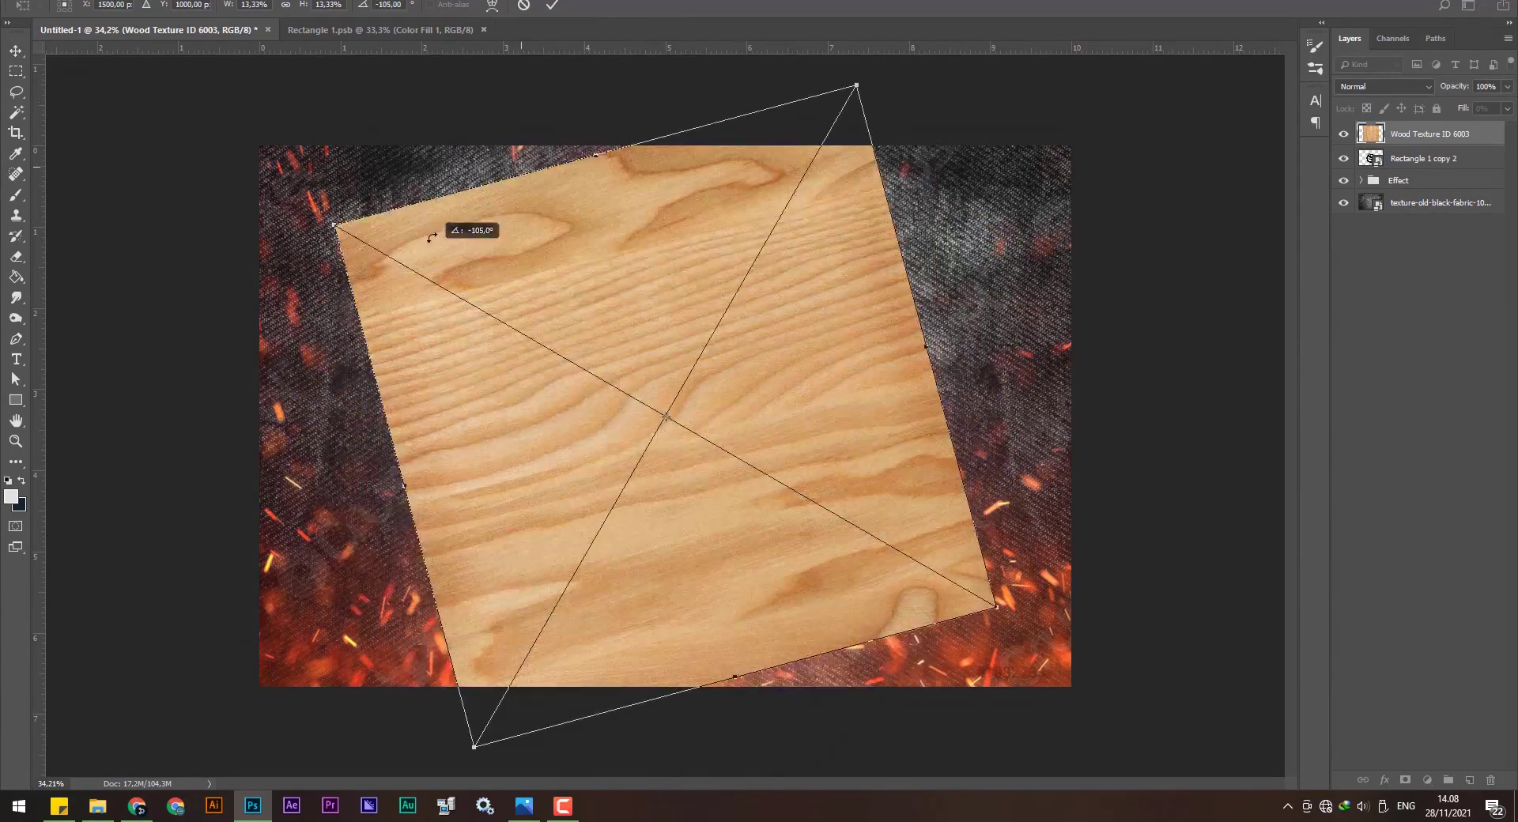
left_click_drag(431, 238, 506, 209)
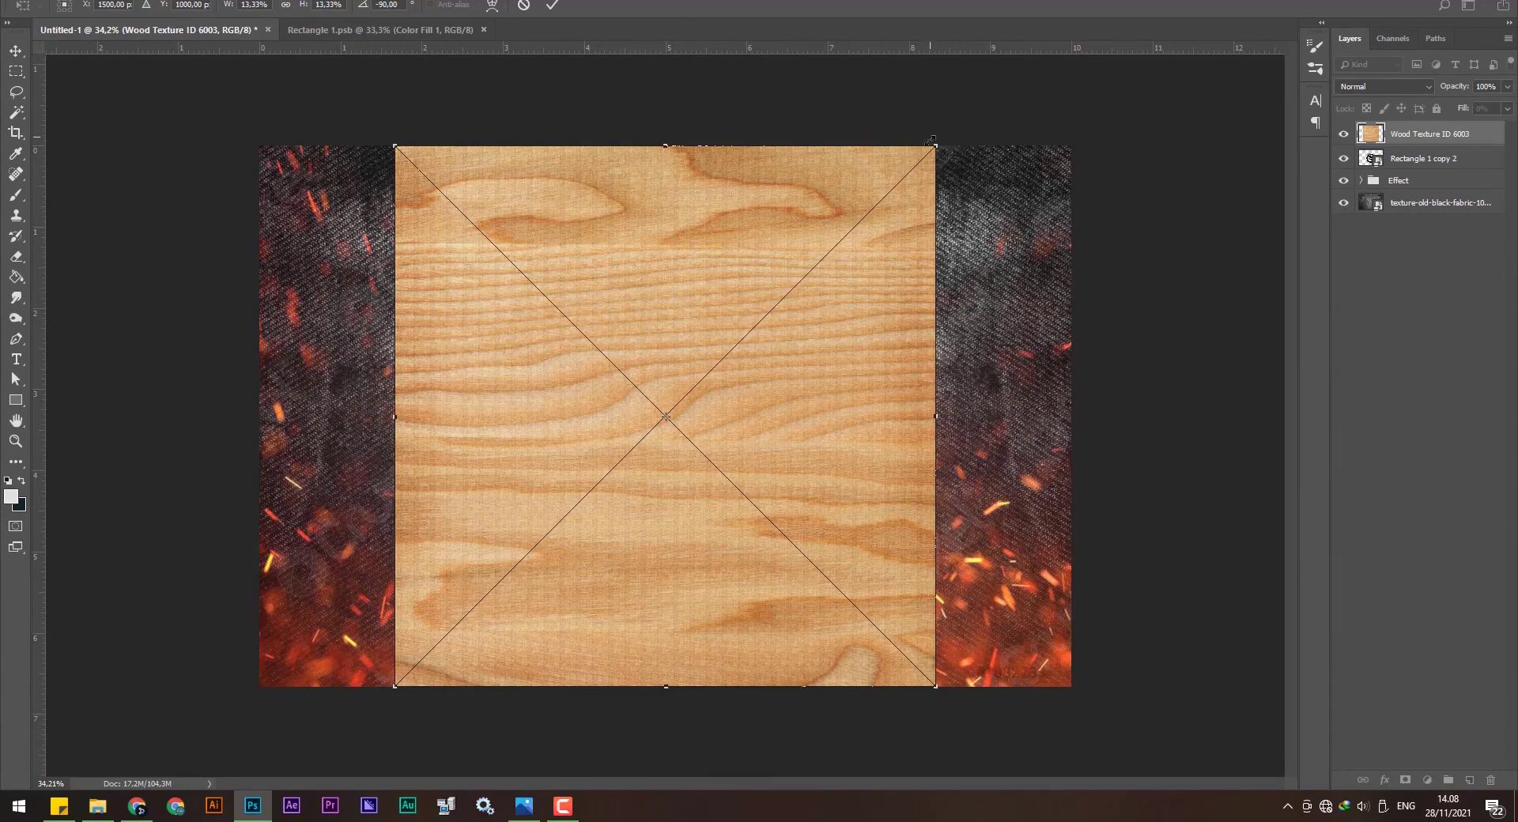
left_click_drag(932, 140, 1080, 10)
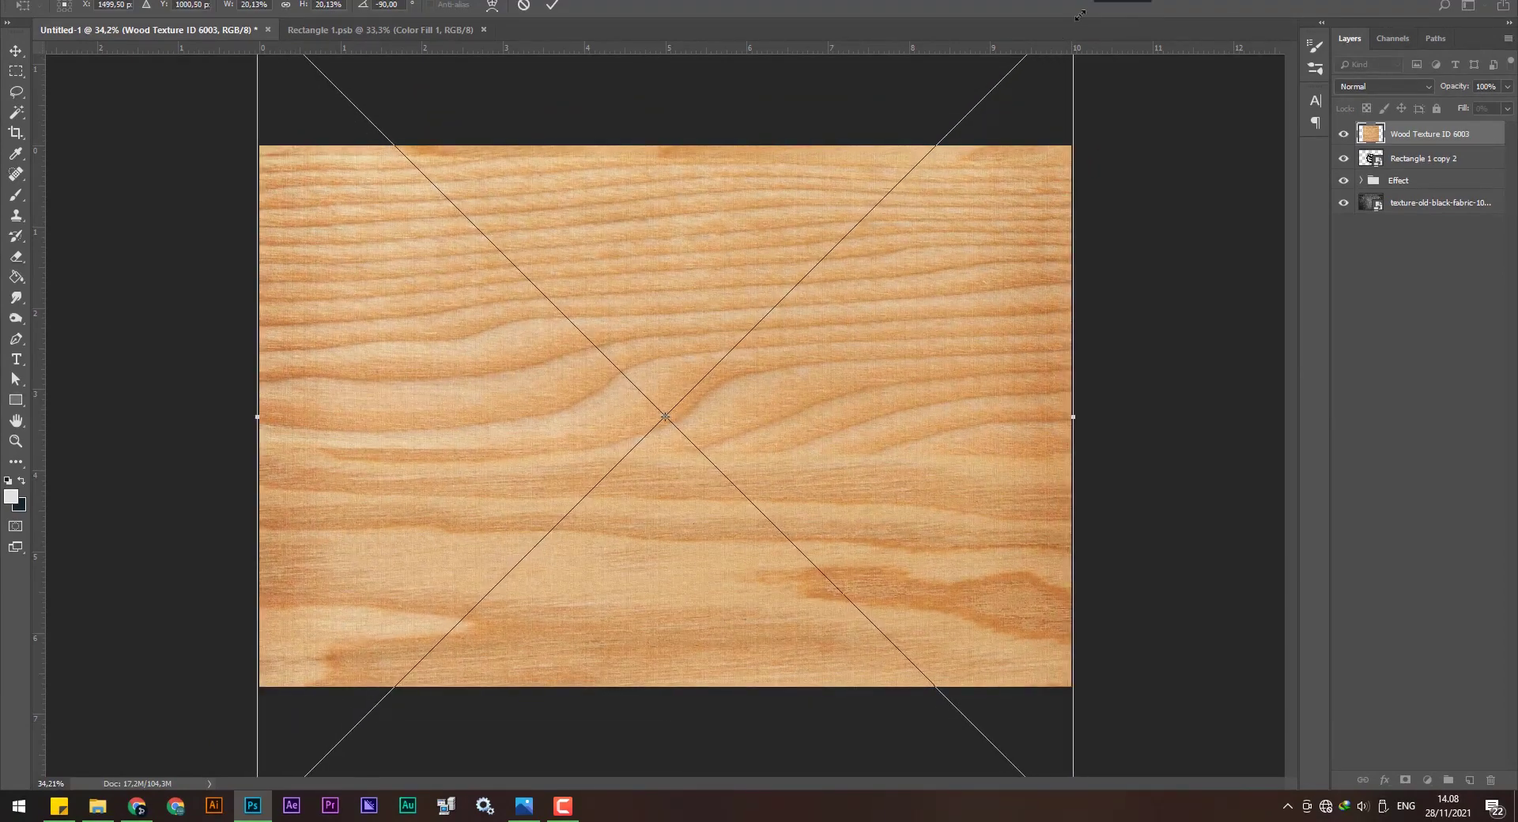
left_click(551, 5)
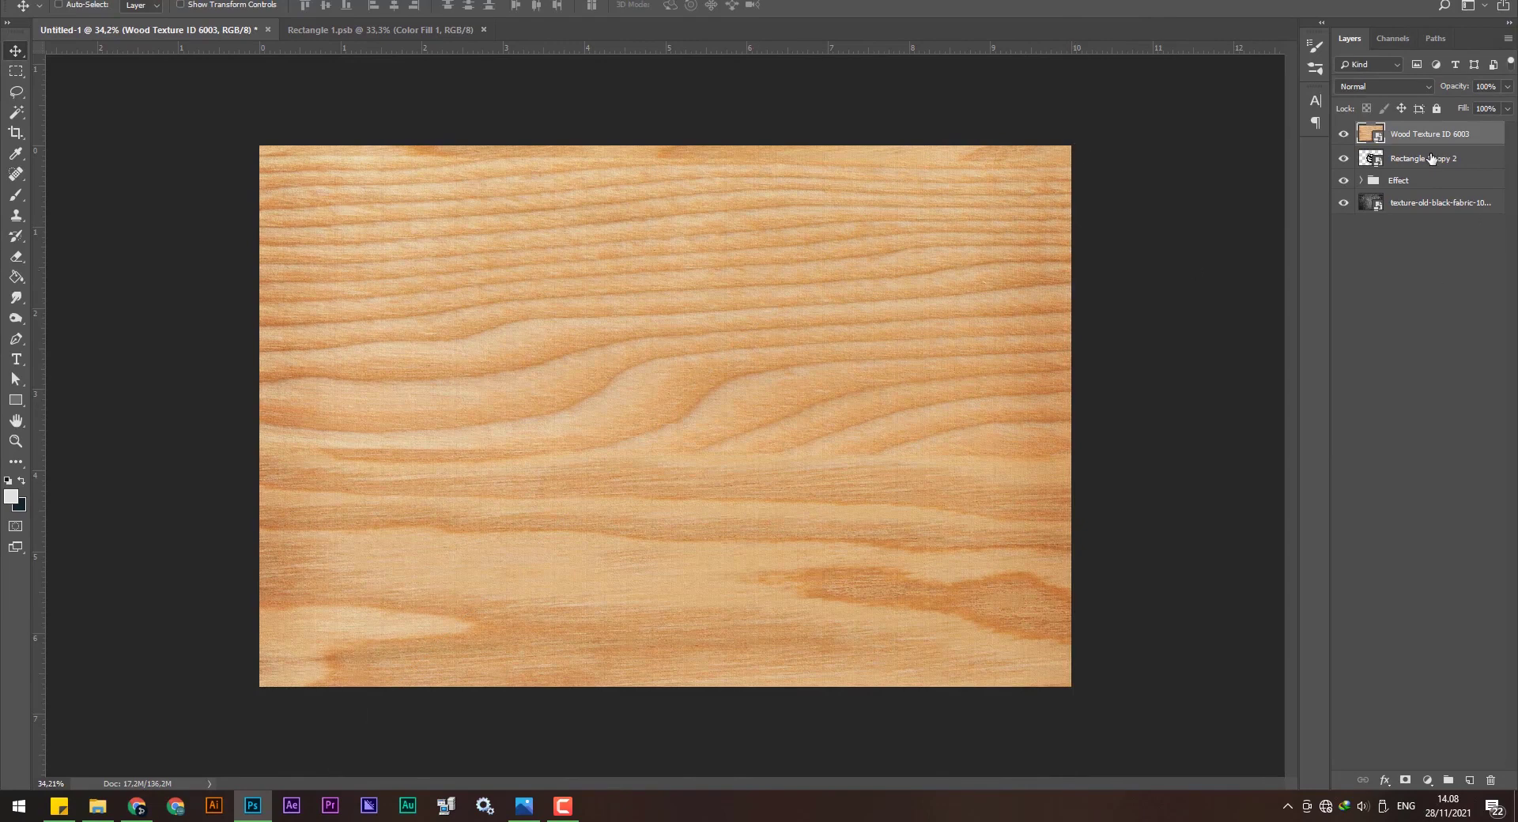
Move Wood Texture ID 6003 below the Effect group and expand the group to list its layers.
left_click_drag(1453, 136, 1458, 190)
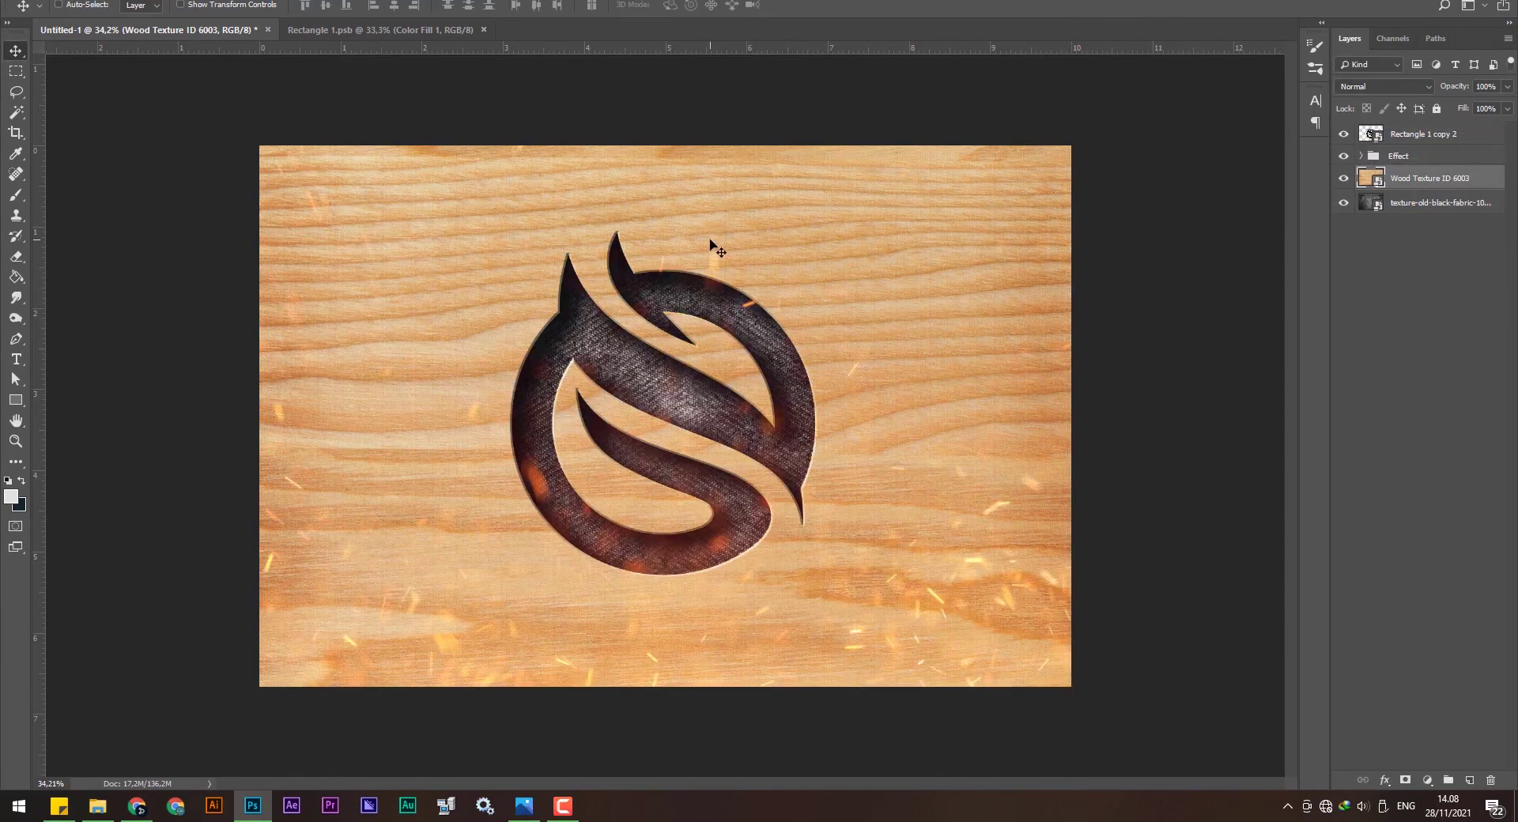
scroll(624, 395, "up", 1)
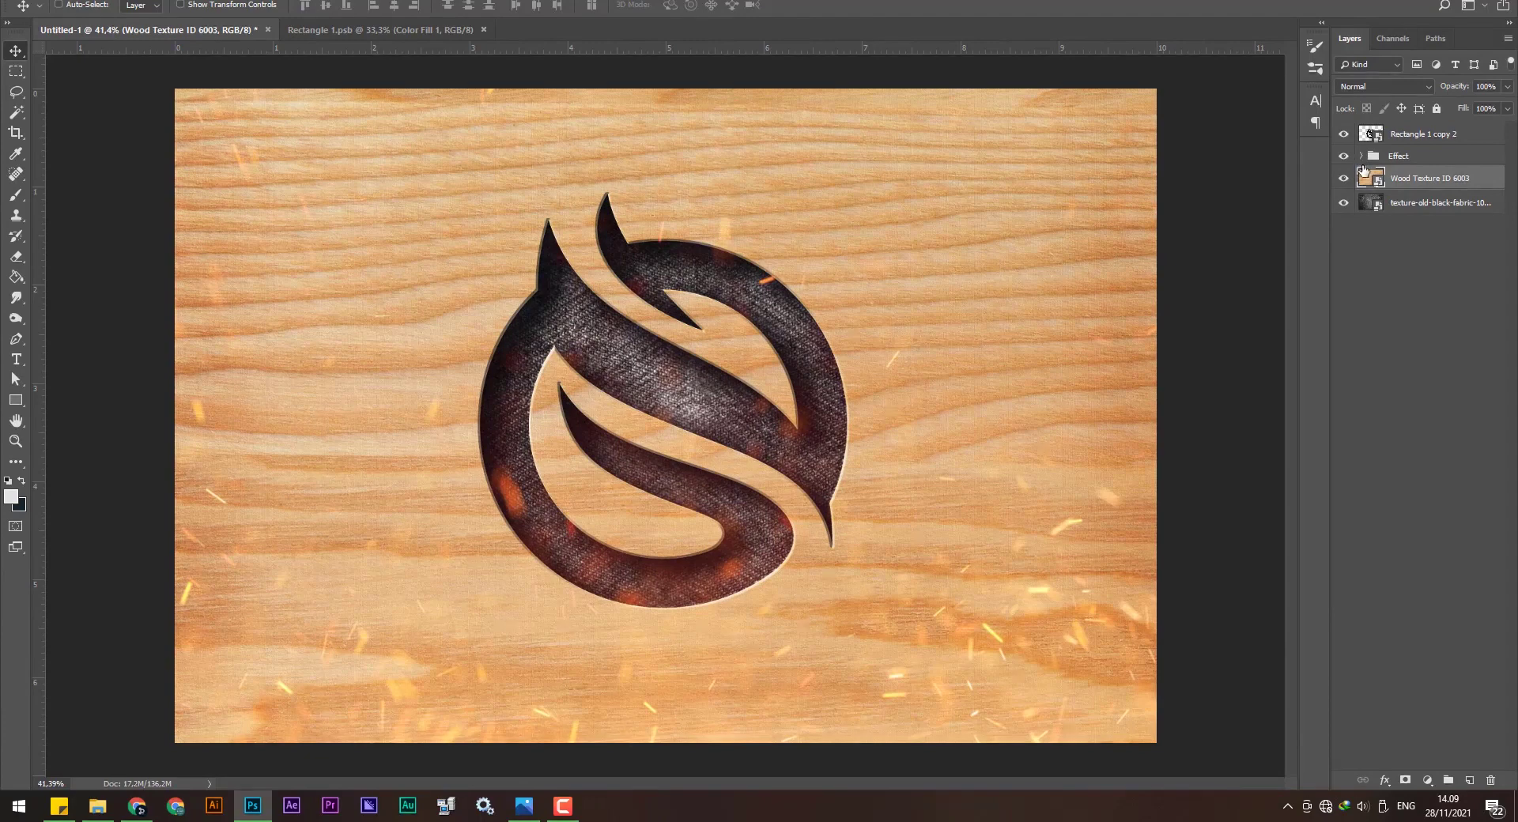
left_click(1361, 157)
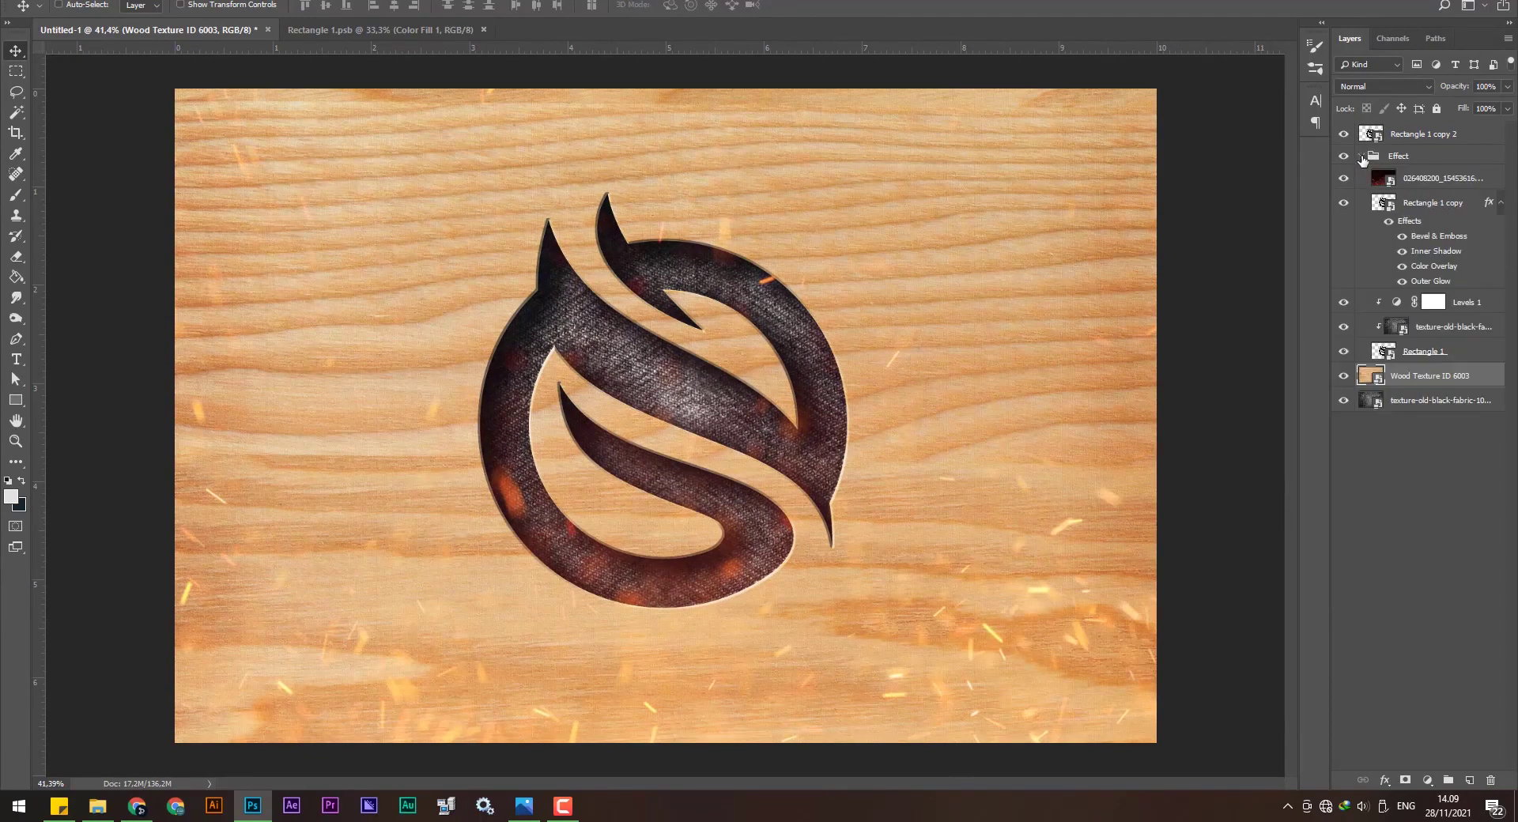
left_click(1437, 331)
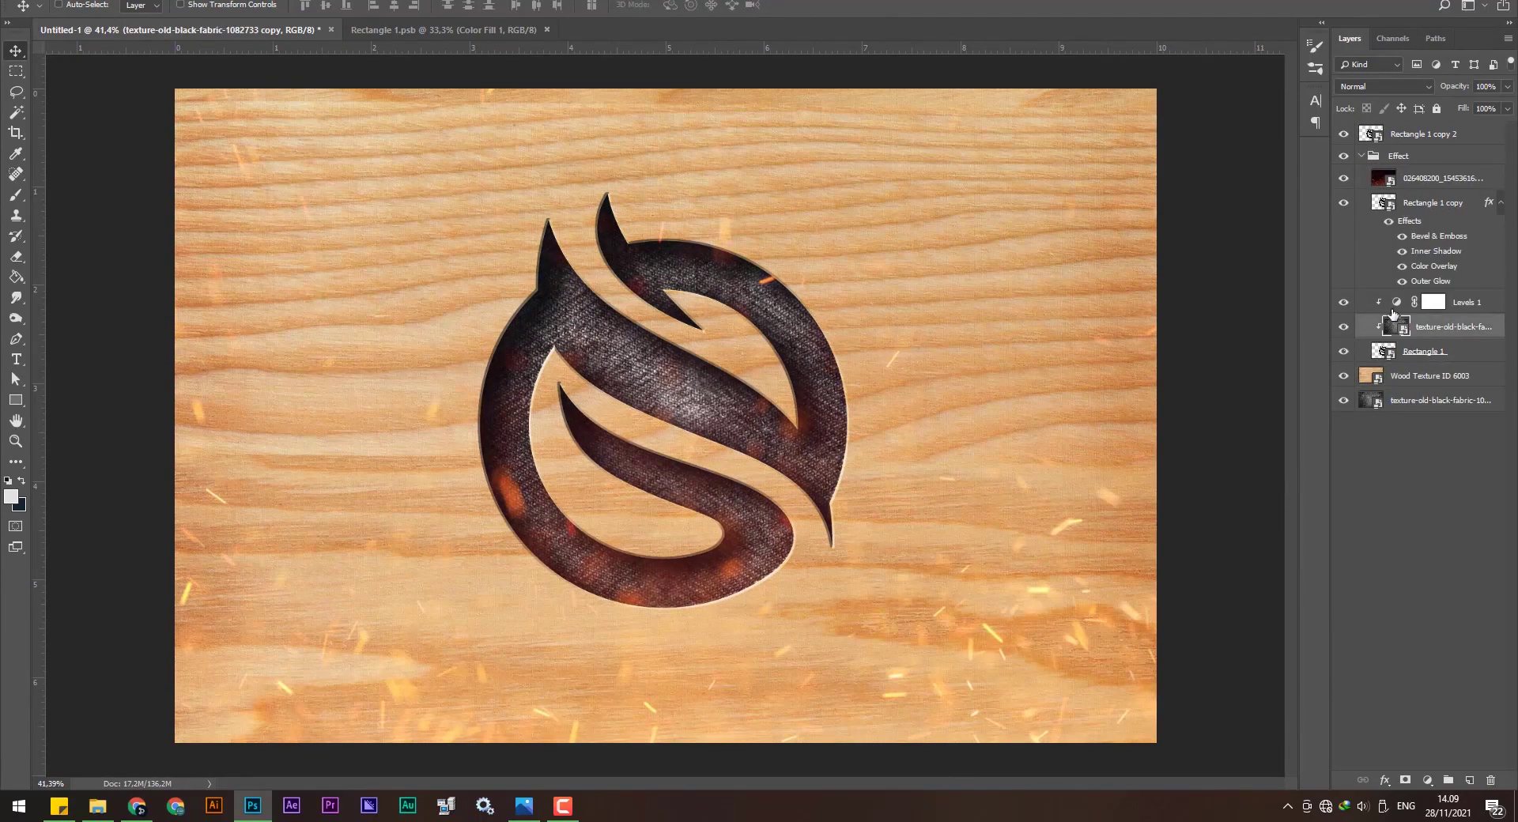
Duplicate Wood Texture ID 6003 and place the copy above the fabric texture inside the Effect group.
left_click(1448, 373)
right_click(1479, 381)
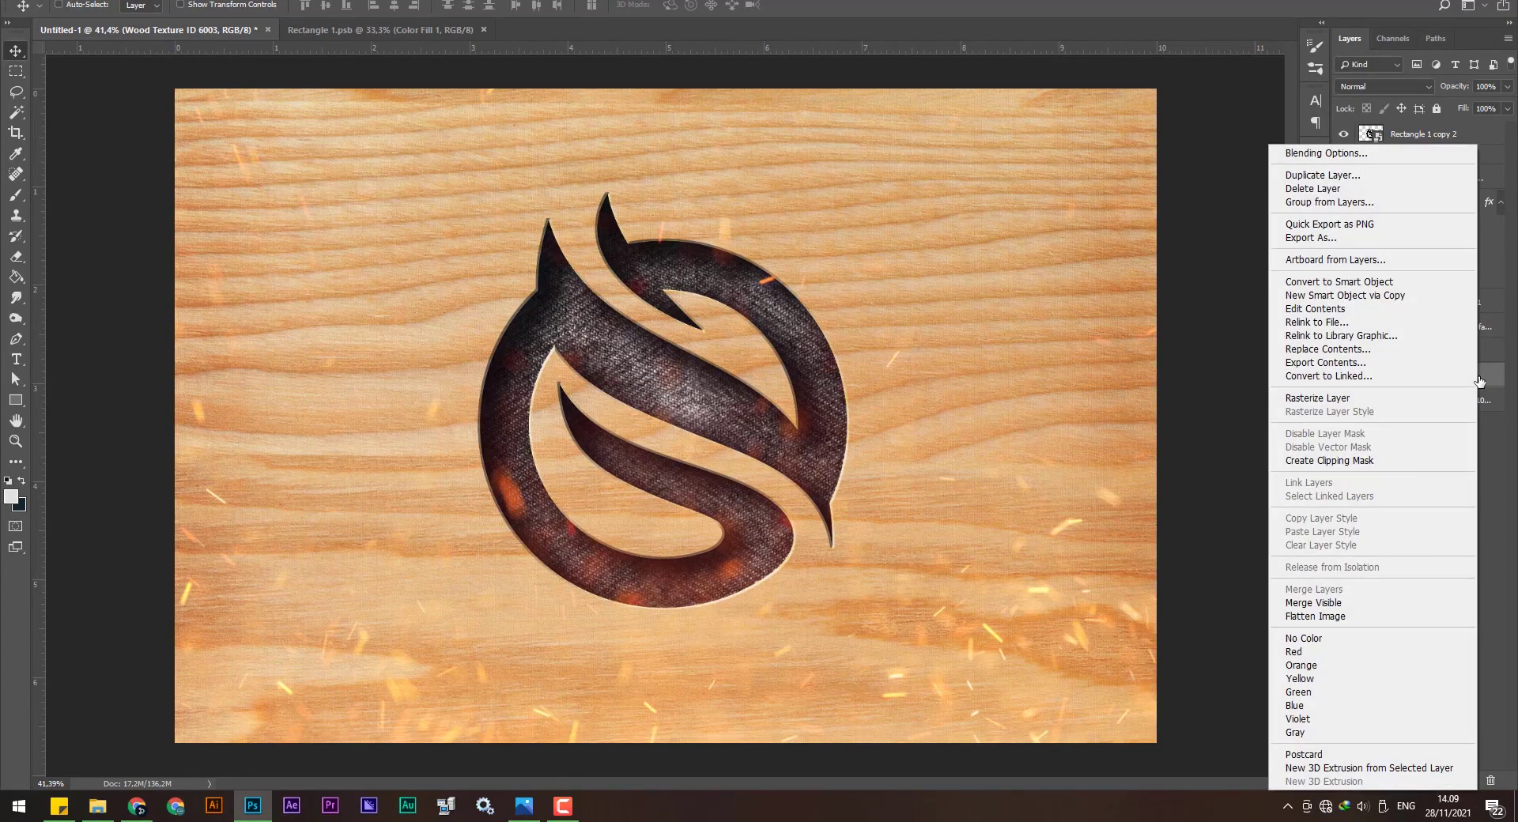
left_click(1354, 184)
left_click(890, 201)
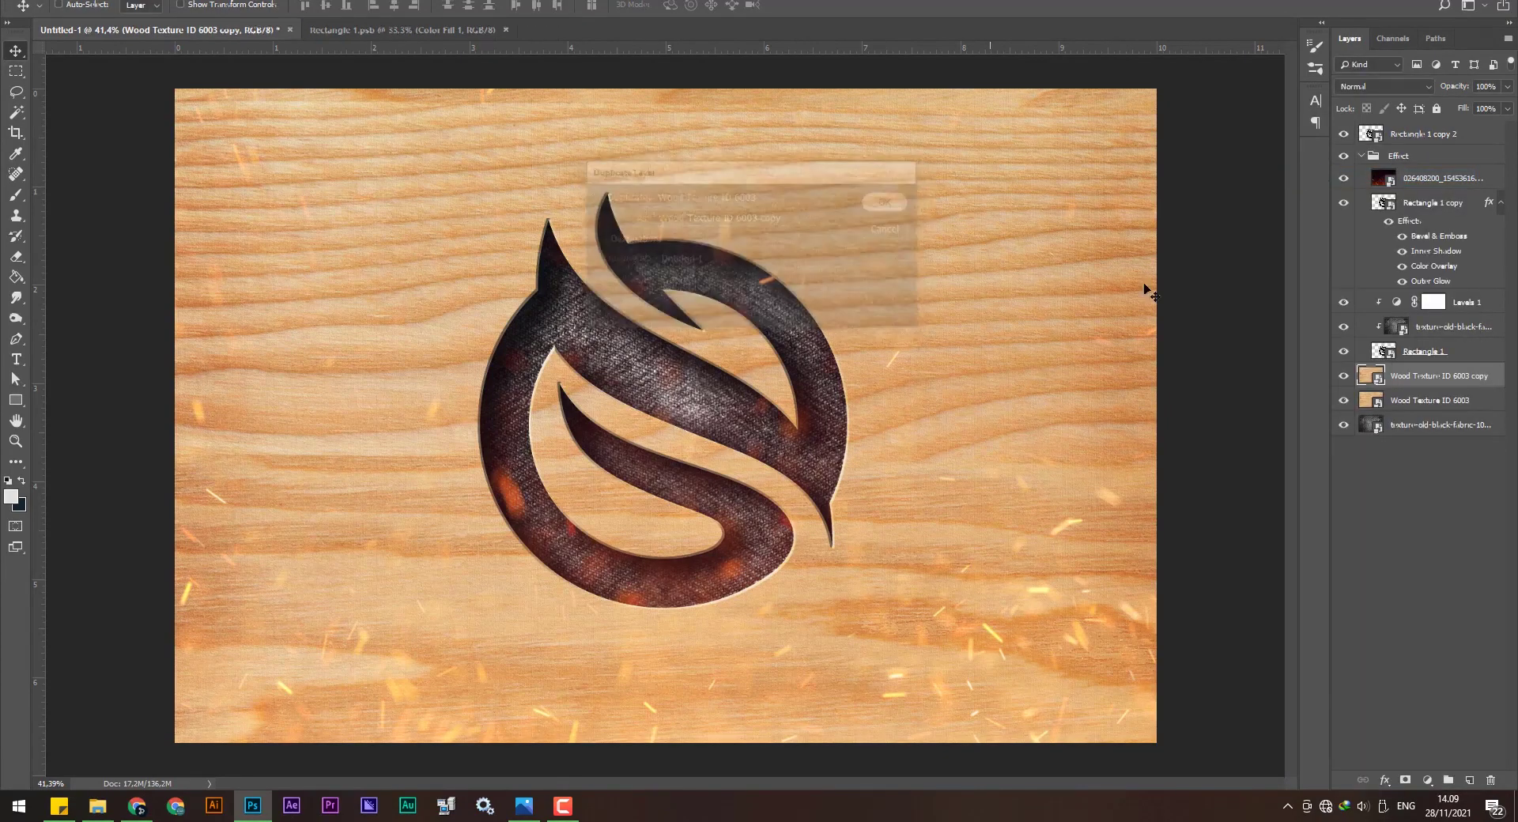
left_click_drag(1411, 379, 1423, 336)
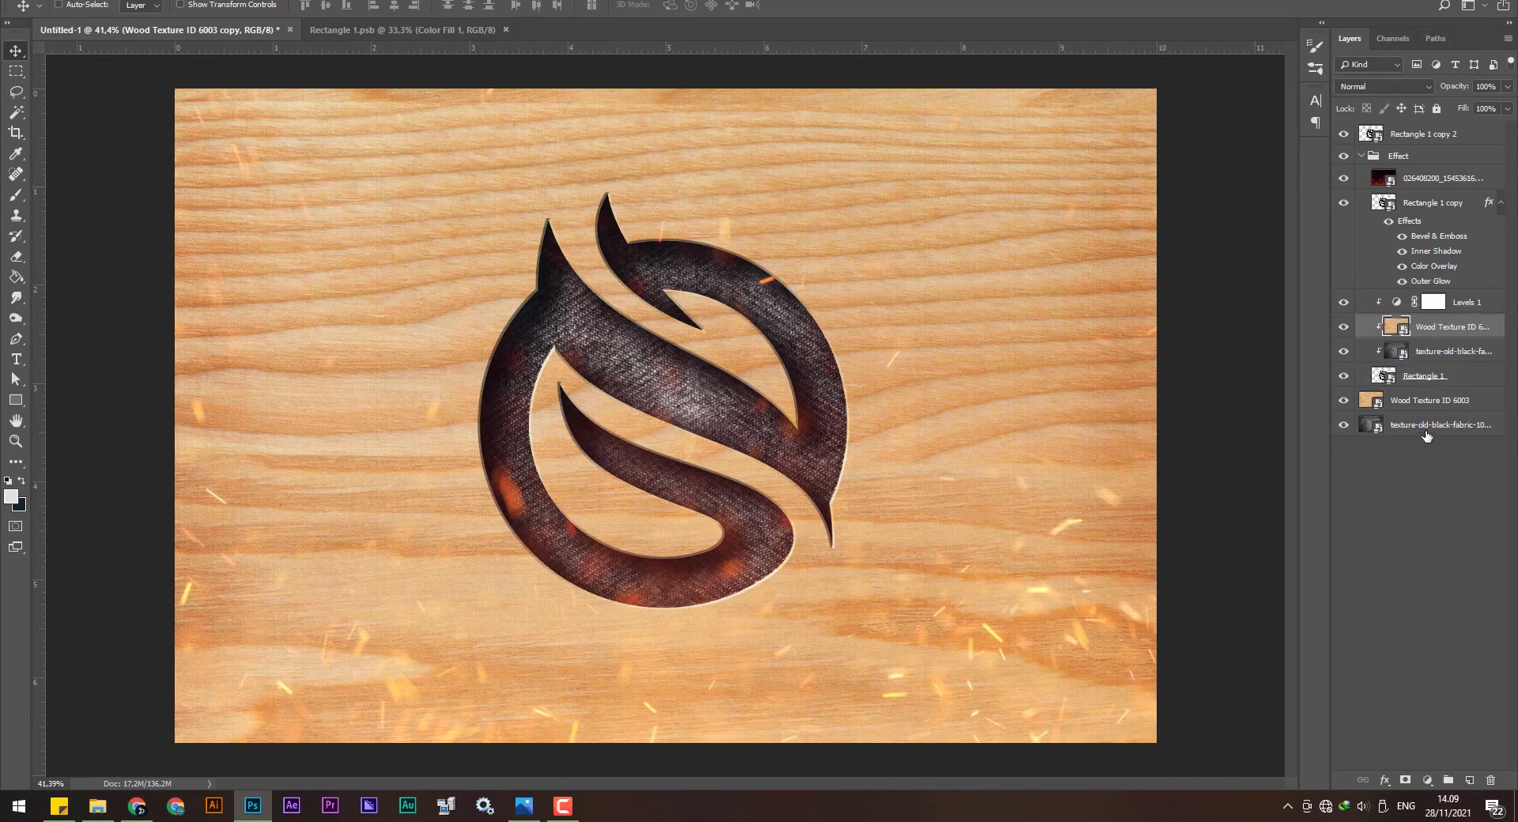
Toggle the logo wood copy and the wood background off and on to compare, leaving both visible.
scroll(954, 301, "down", 2)
scroll(957, 308, "down", 3)
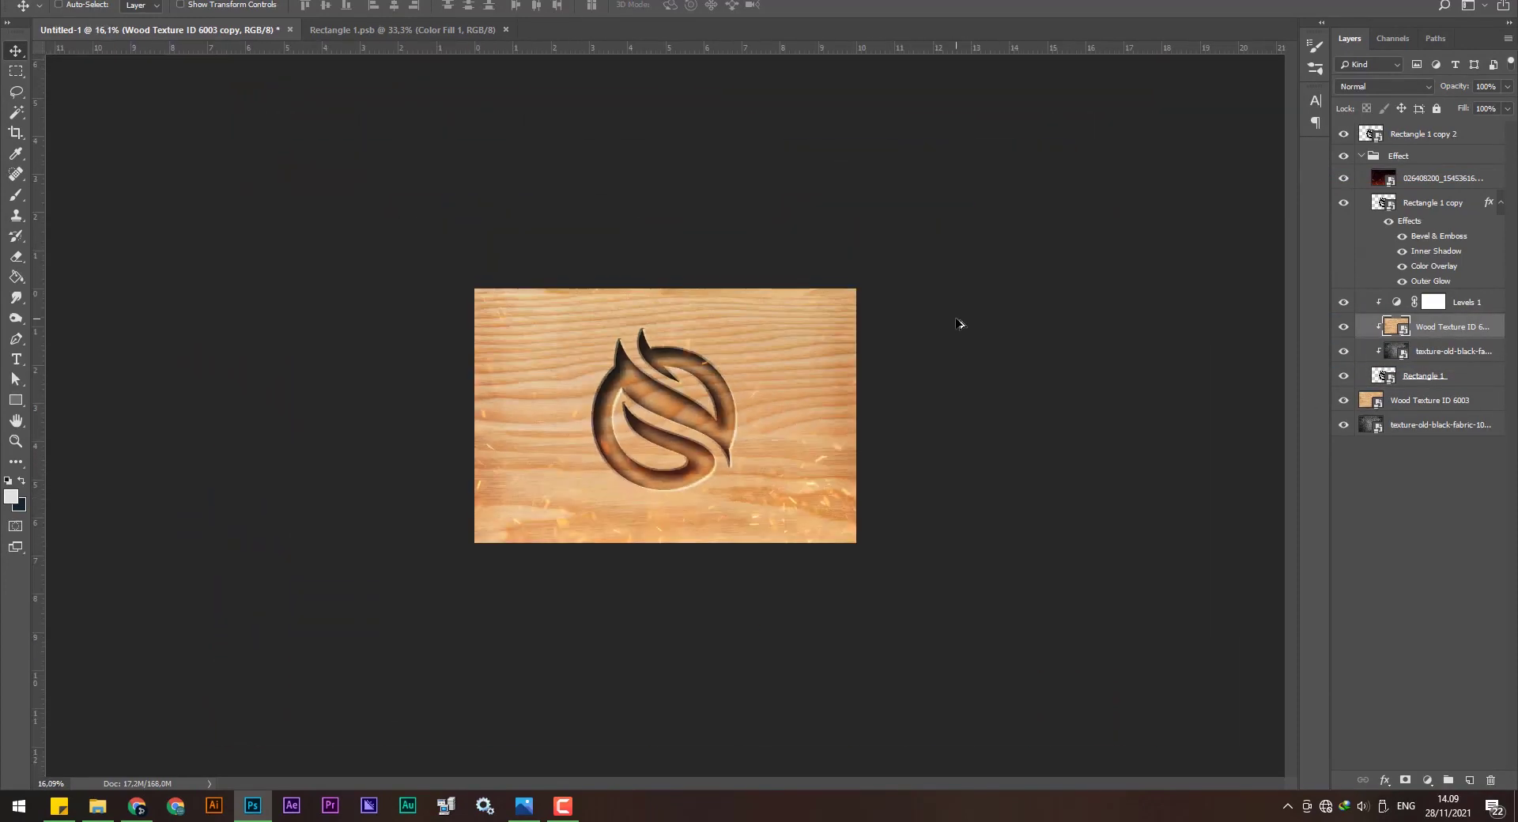
scroll(686, 457, "up", 1)
scroll(687, 457, "up", 2)
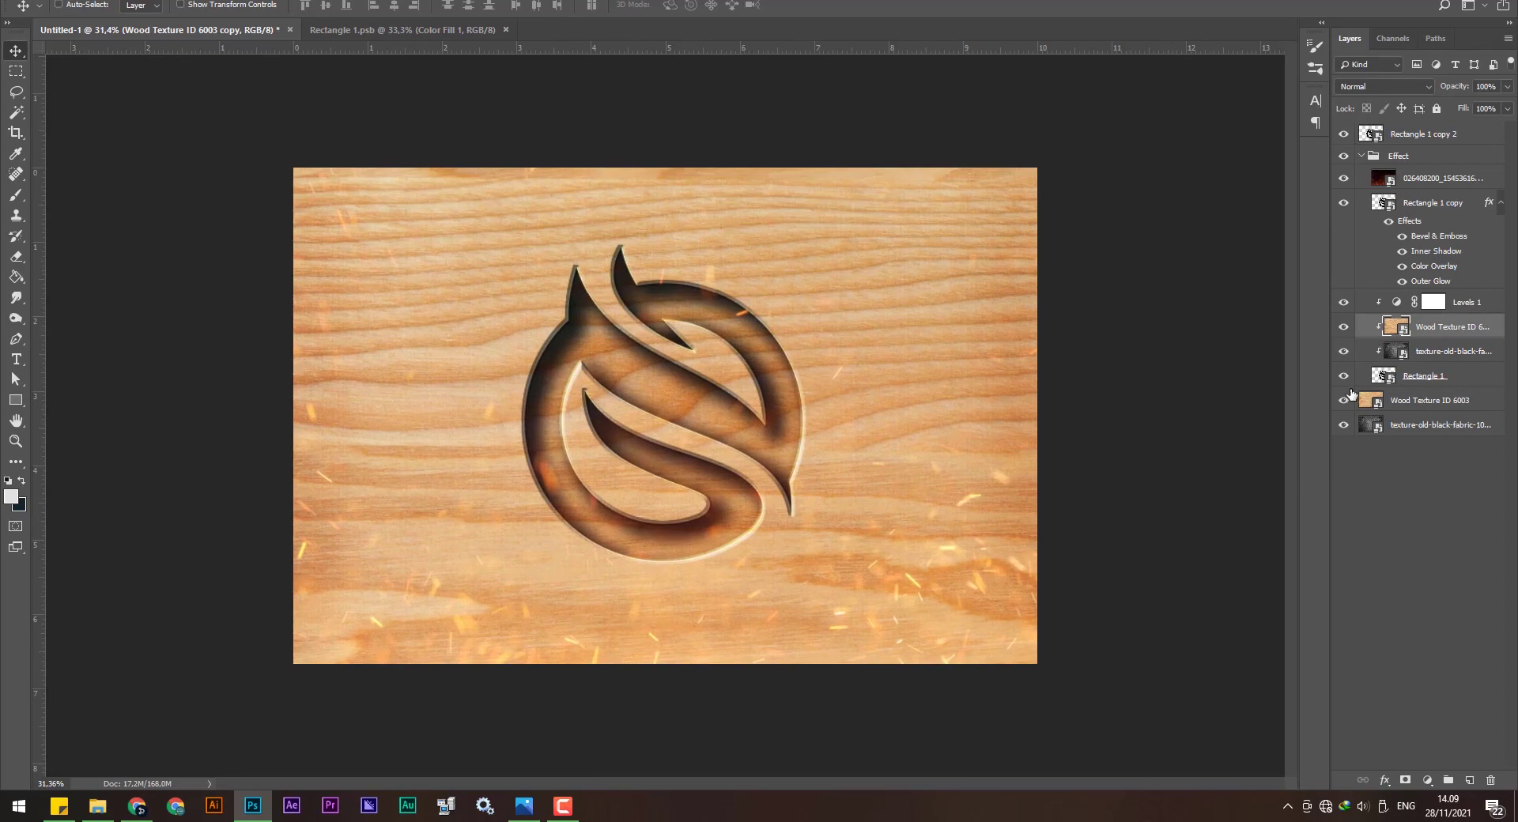
left_click(1344, 327)
left_click(1343, 327)
left_click(1343, 326)
left_click(1344, 400)
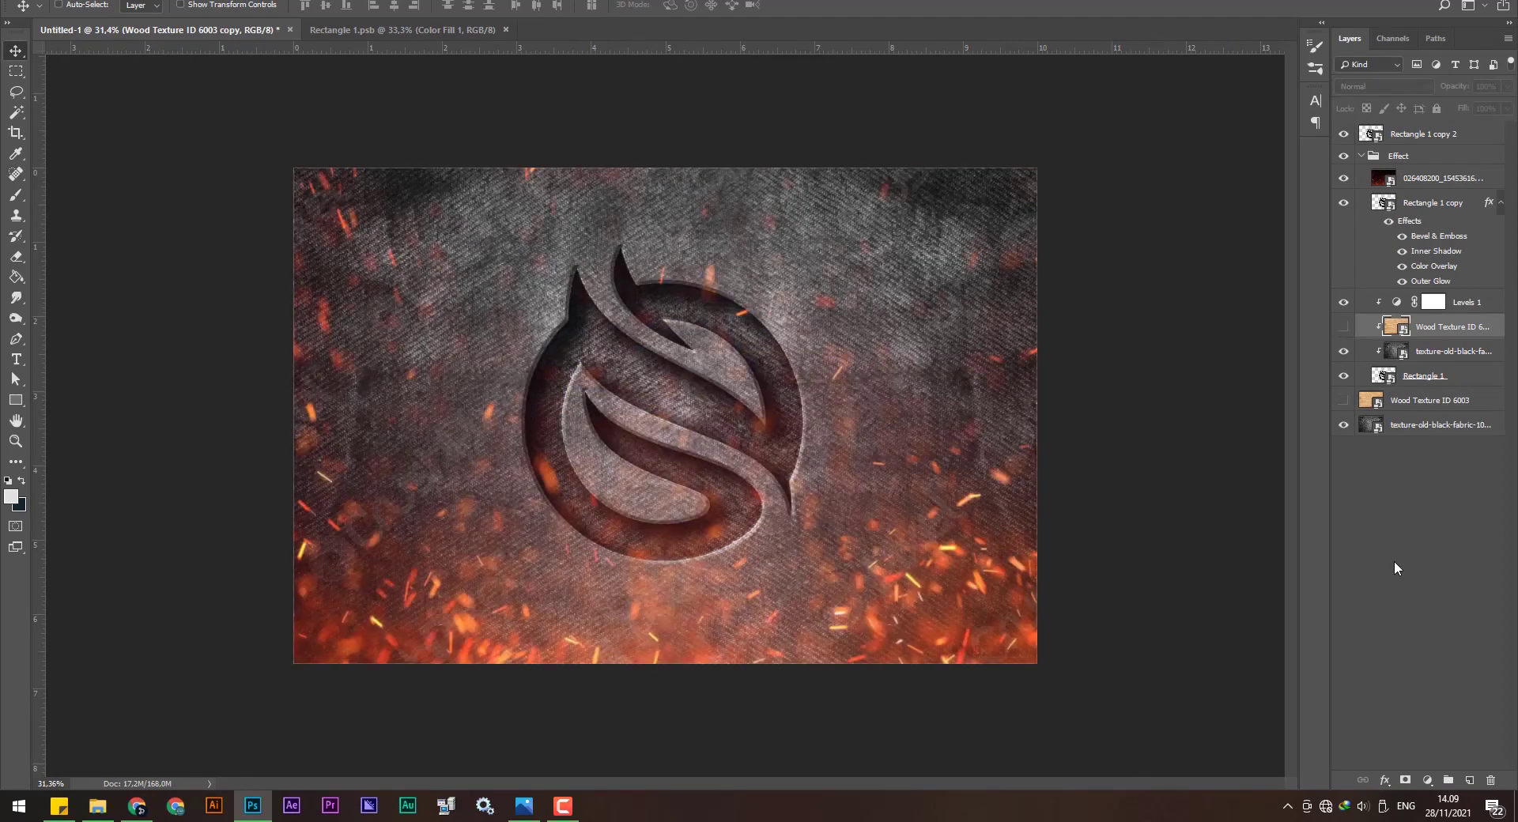
left_click(1343, 327)
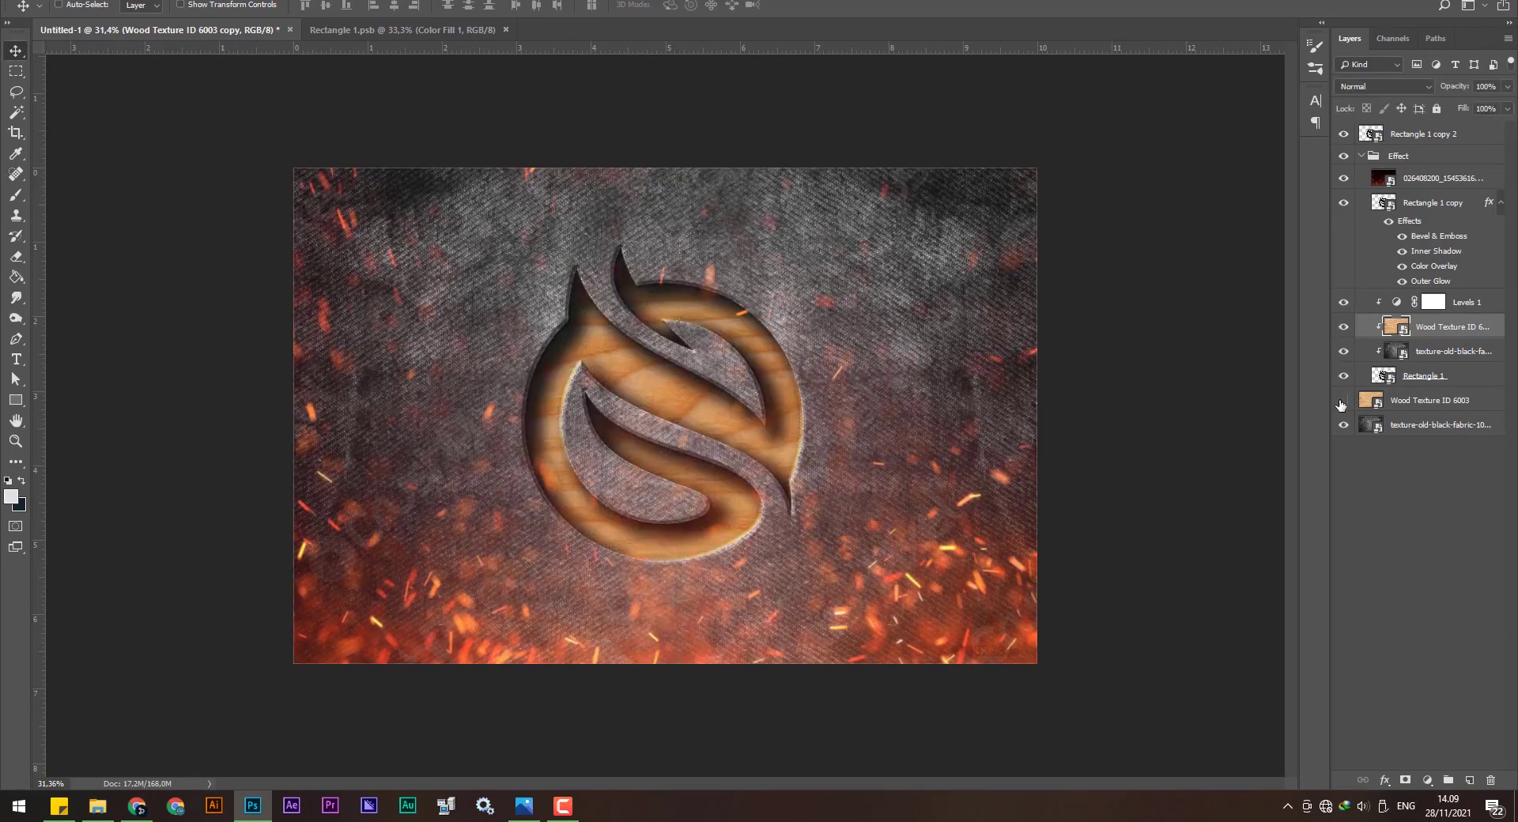
left_click(1343, 400)
scroll(653, 467, "up", 2)
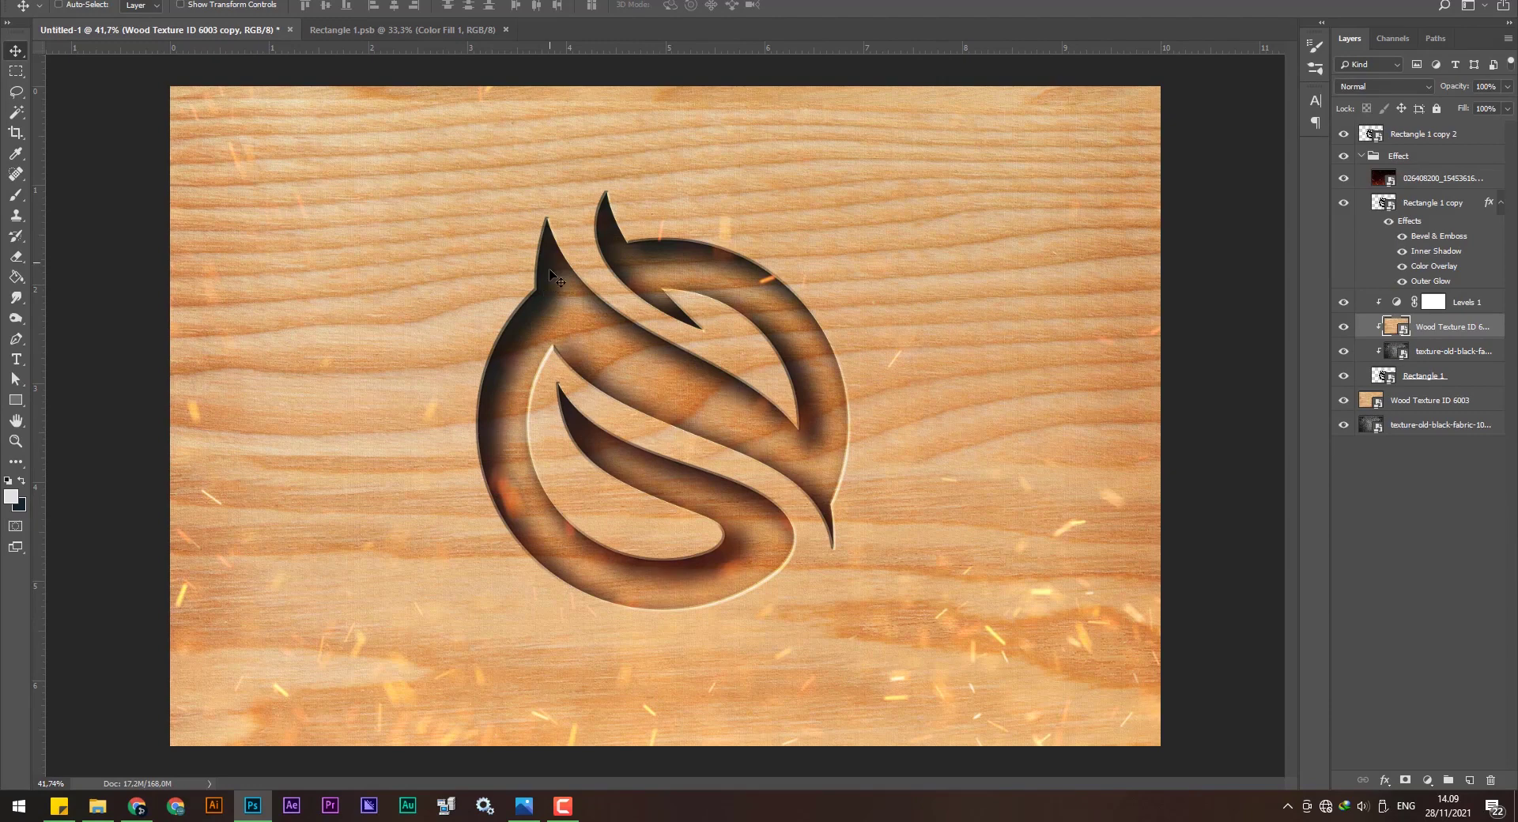
Soften the logo's Inner Shadow to 29% opacity with a much shorter distance.
double_click(1443, 255)
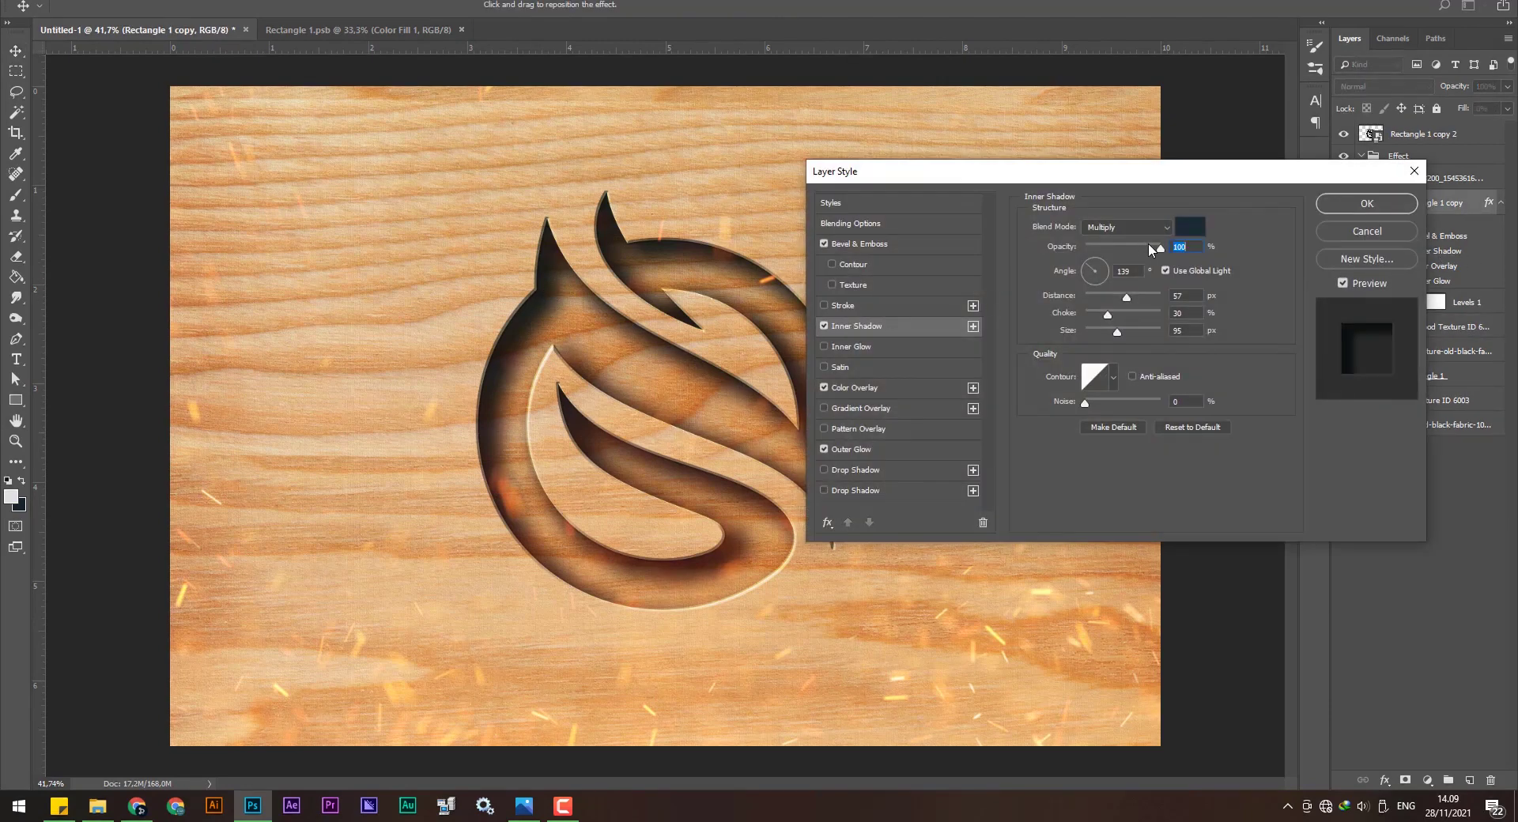
mouse_move(1135, 246)
left_mouse_down()
mouse_move(1094, 250)
mouse_move(1114, 258)
left_mouse_up()
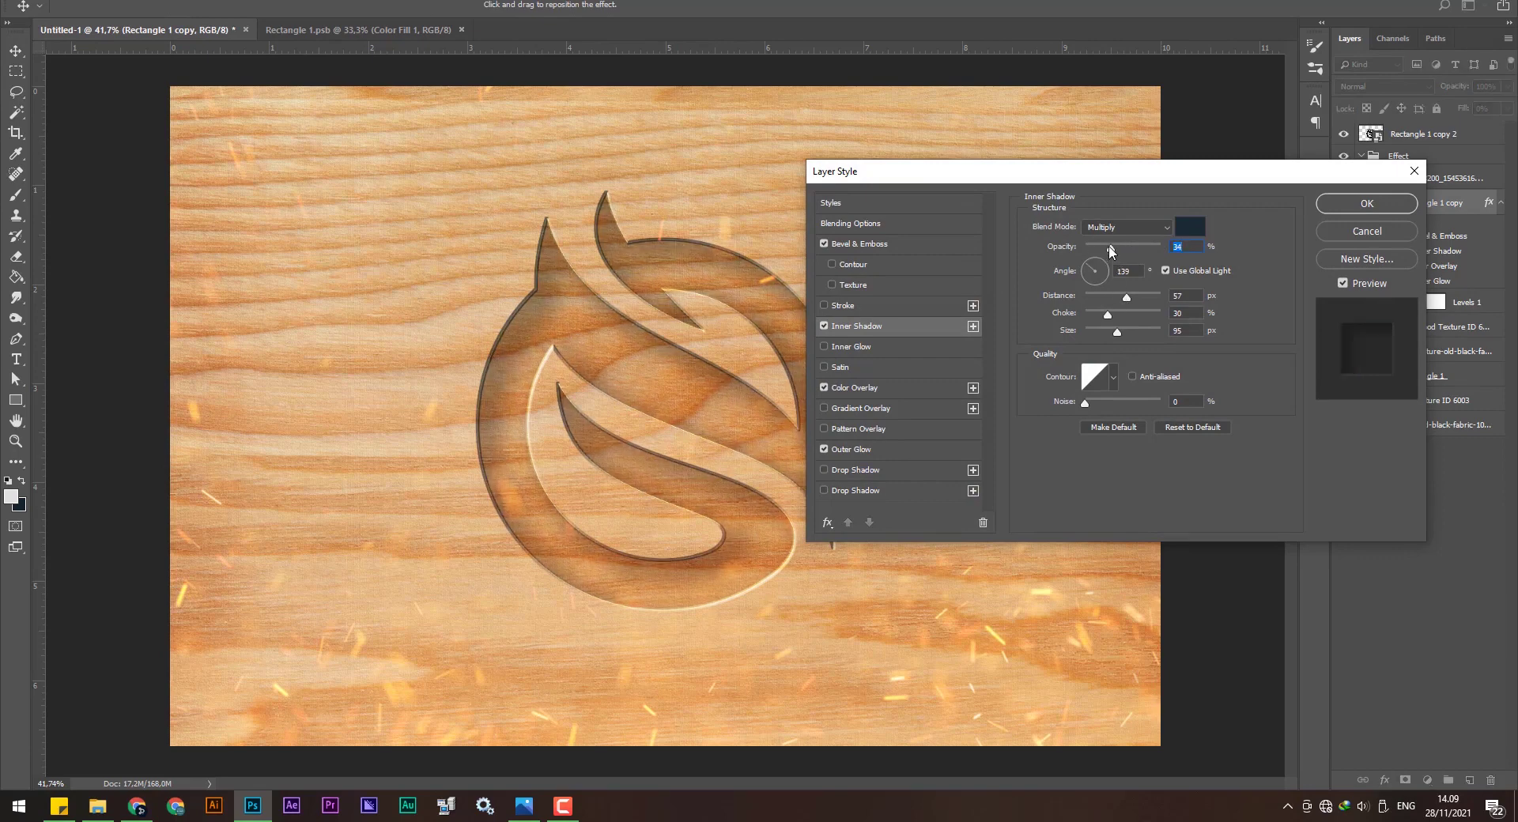
left_click_drag(1110, 252, 1108, 252)
left_click_drag(1130, 302, 1097, 299)
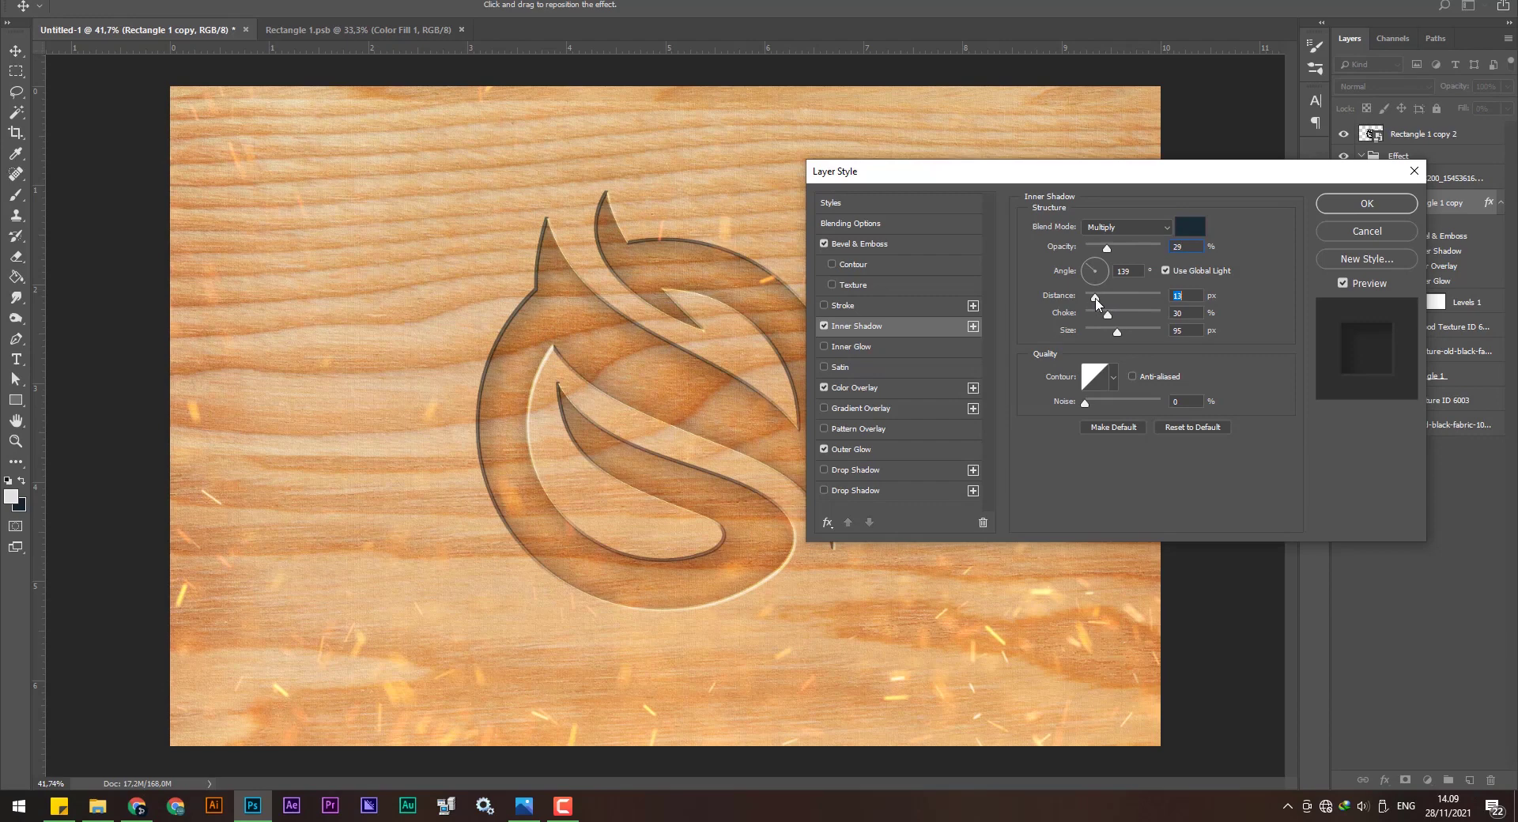
left_click(1378, 207)
Hide the logo's wood texture and the wood background layer.
scroll(870, 371, "down", 5)
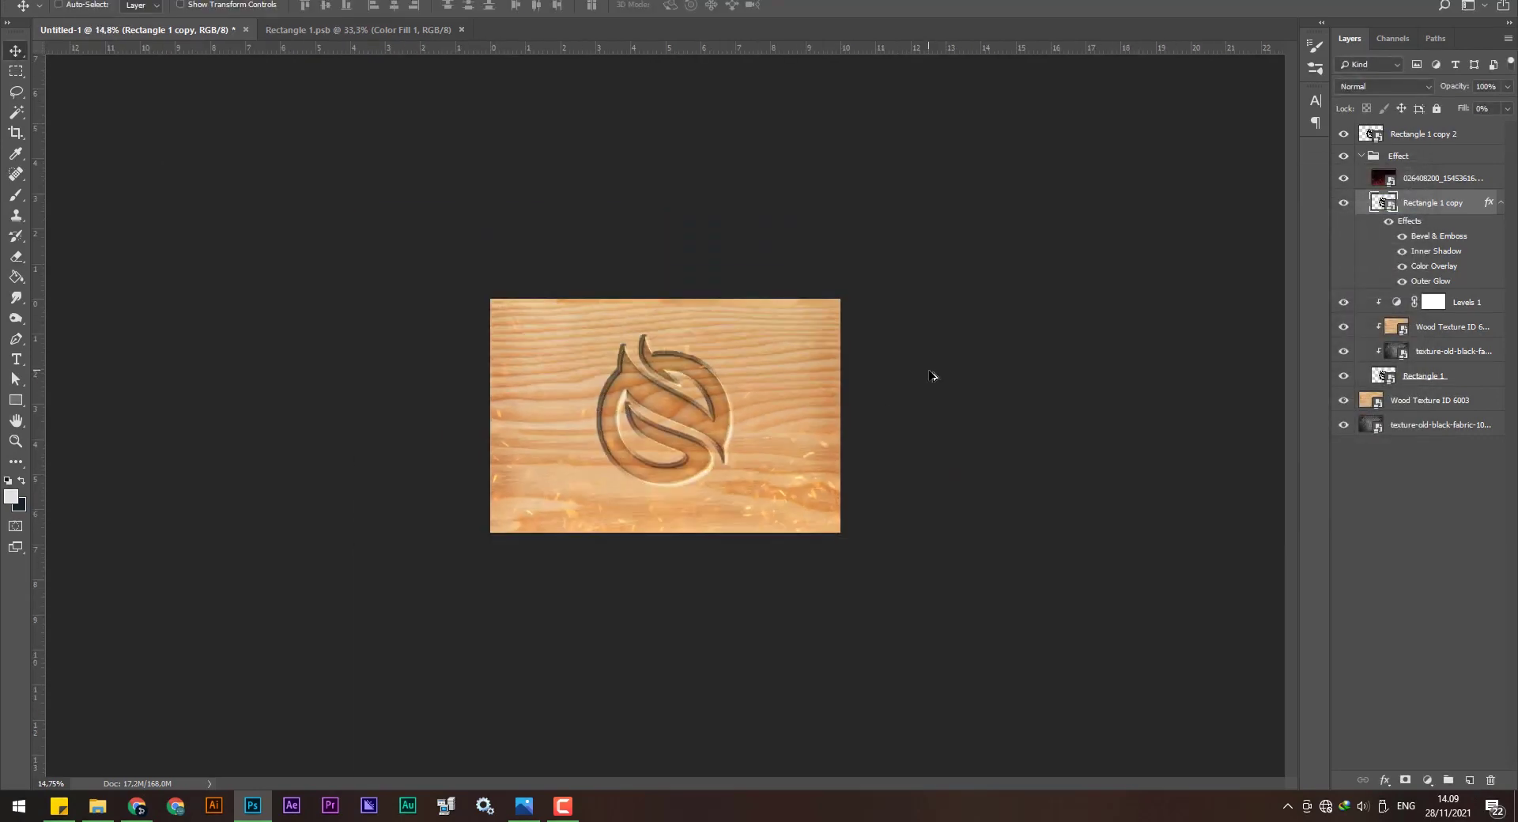
scroll(664, 408, "up", 2)
scroll(664, 411, "up", 3)
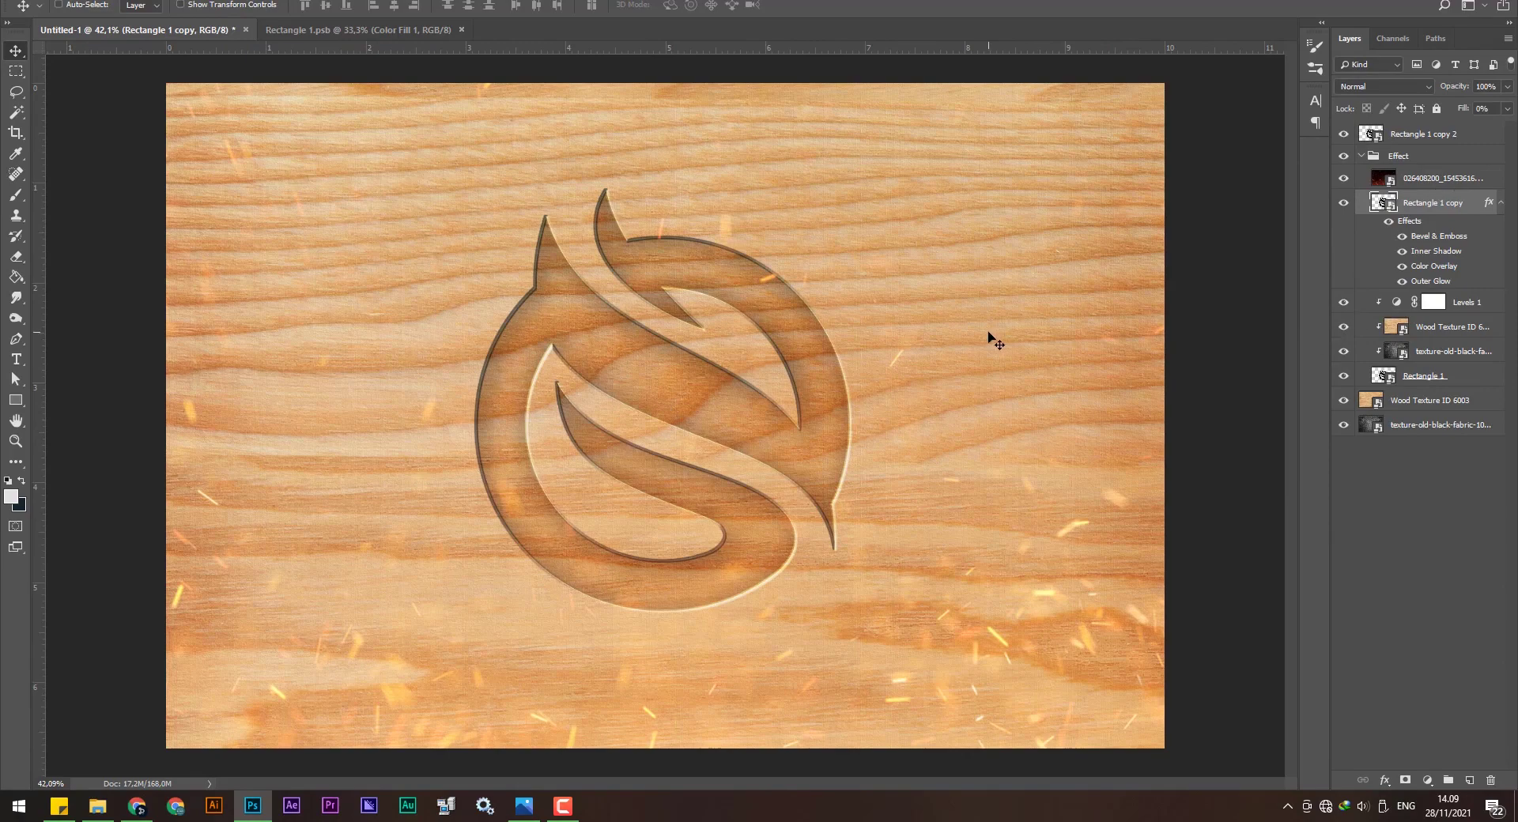
left_click(1343, 326)
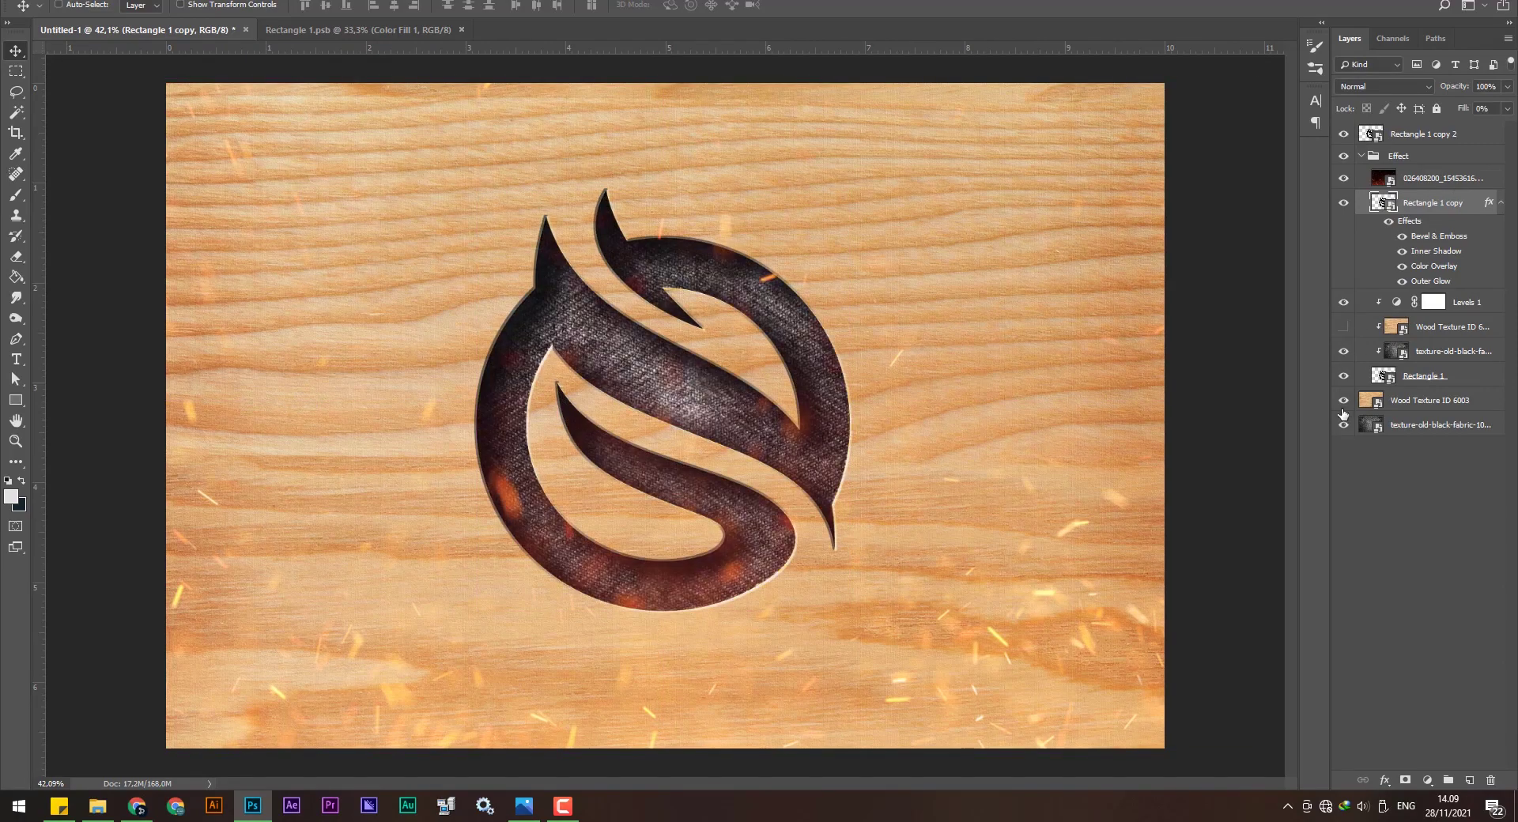
left_click(1343, 400)
Briefly re-show both wood layers, cancel the Layer Style dialog, then hide both wood layers again.
scroll(857, 351, "down", 1)
scroll(630, 481, "down", 1)
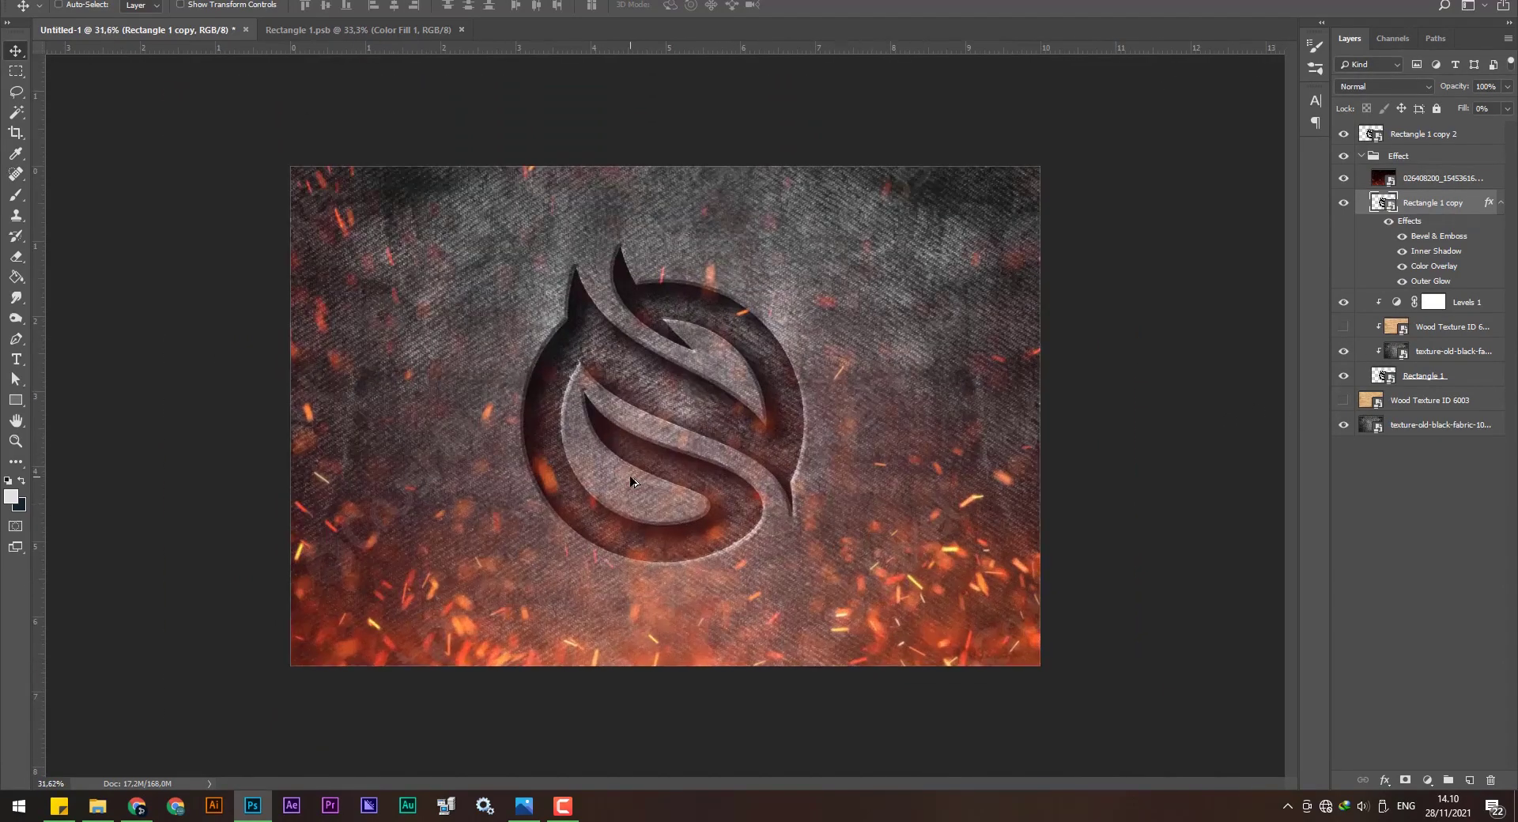
scroll(631, 481, "up", 1)
scroll(670, 420, "up", 1)
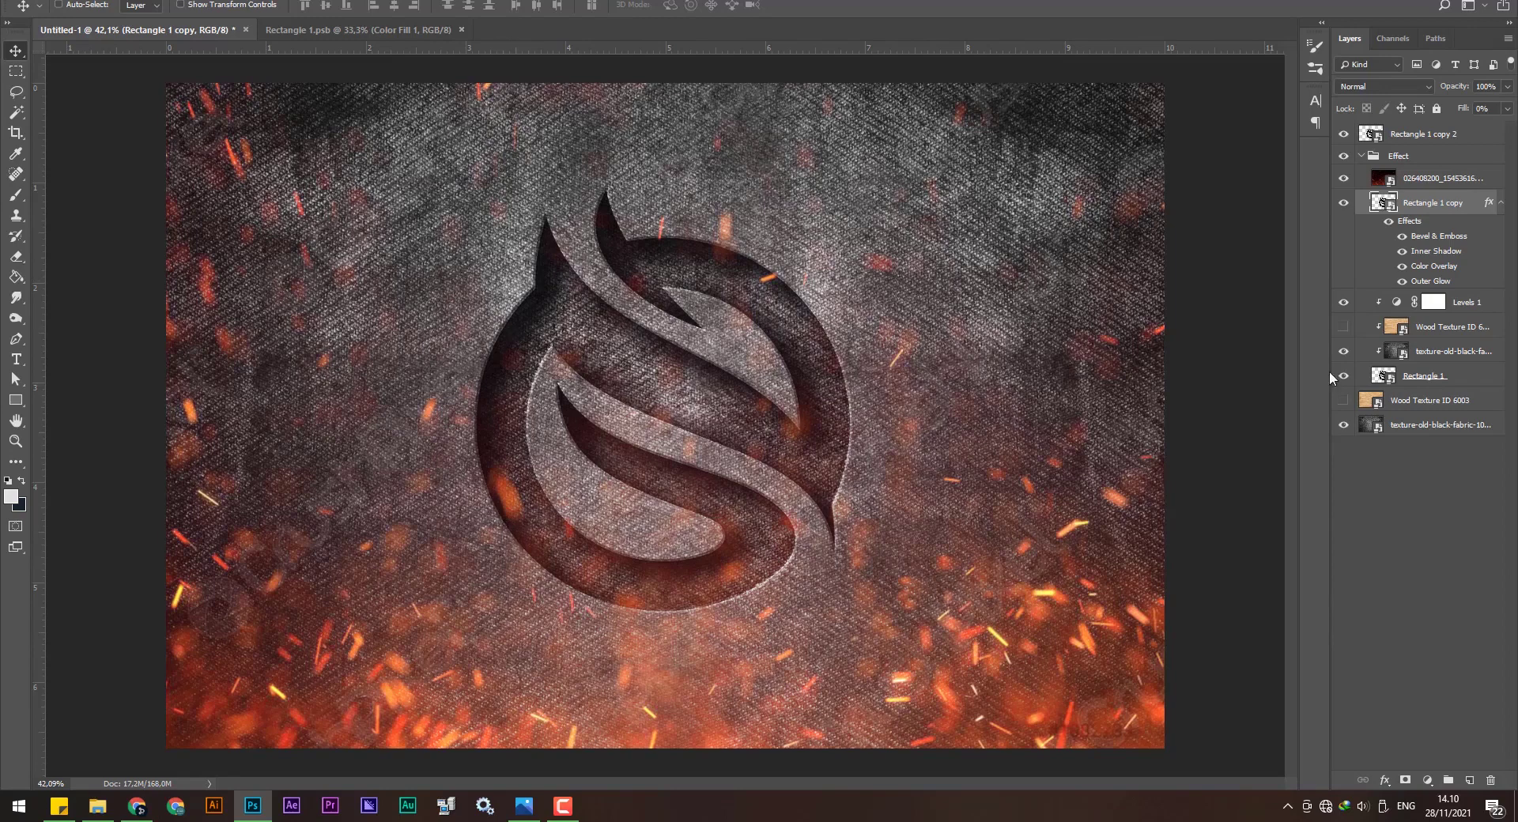
left_click(1343, 327)
left_click(1343, 400)
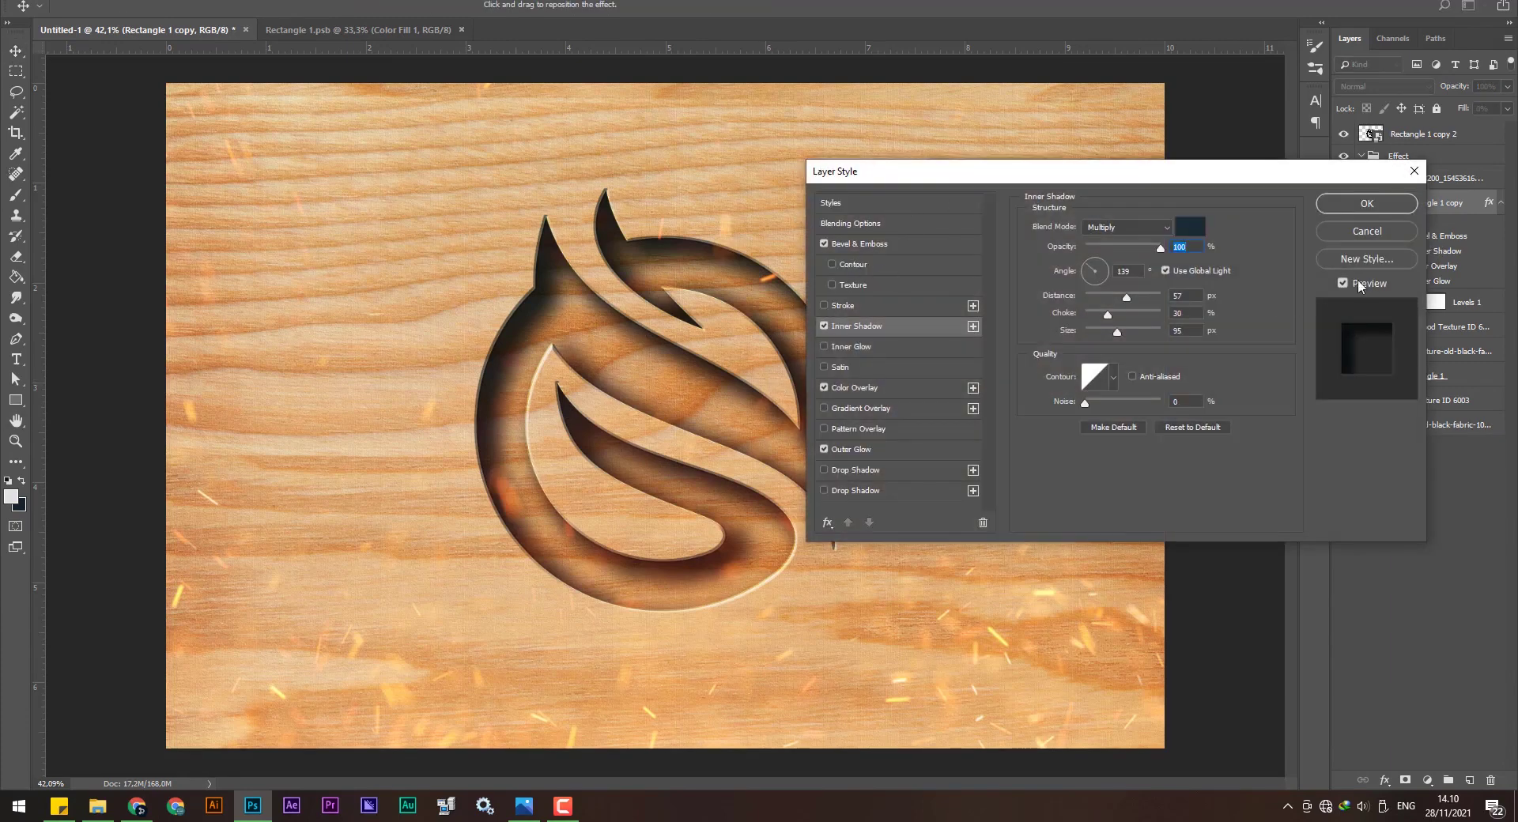
left_click(1379, 229)
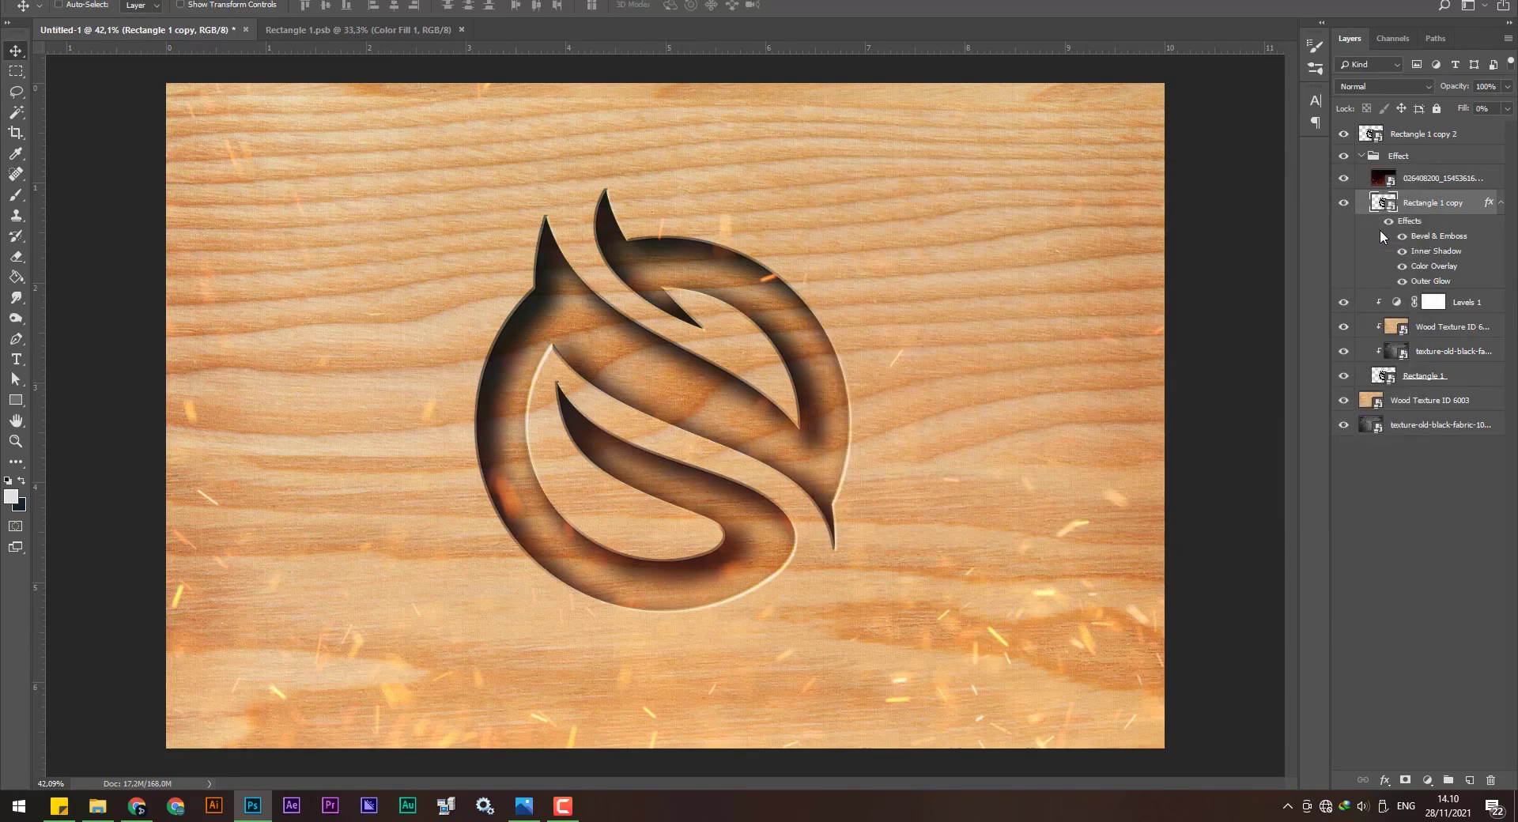
left_click(1342, 326)
left_click(1344, 401)
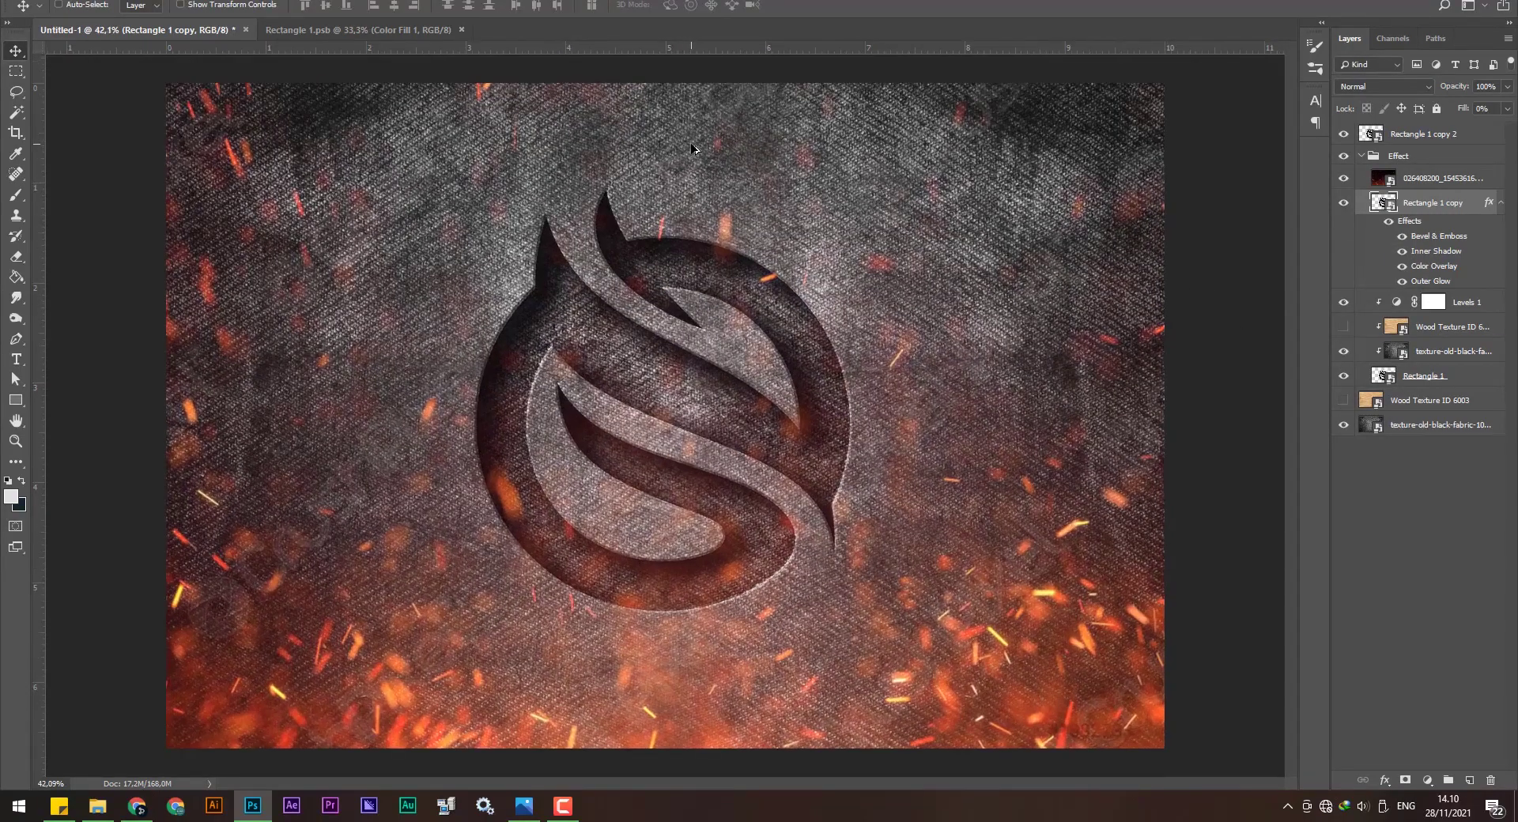
Save the document as Latihan.psd in Photoshop format, accepting Maximize Compatibility.
left_click(69, 2)
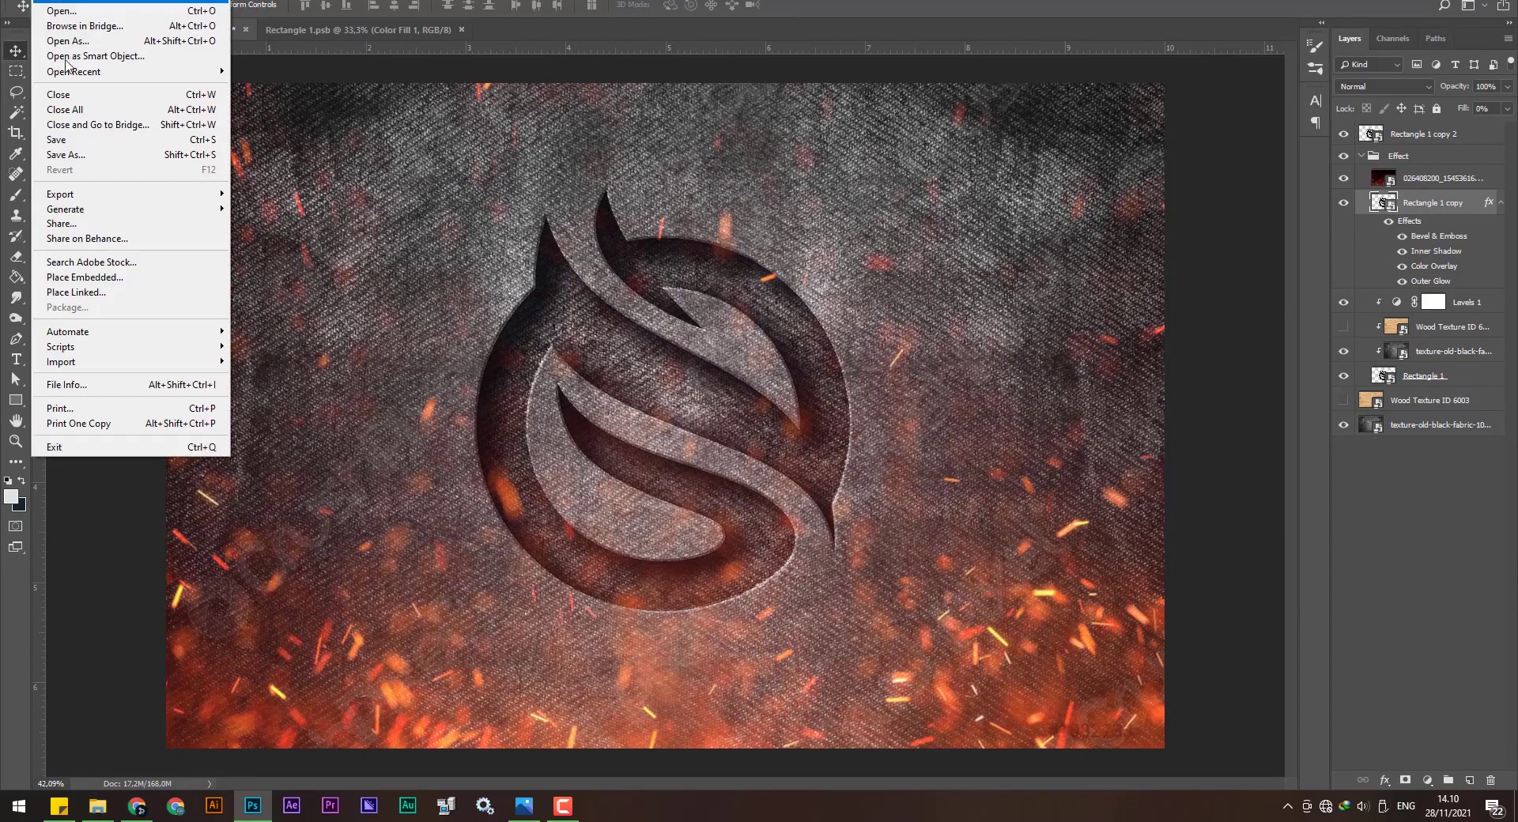
left_click(72, 153)
left_click(278, 607)
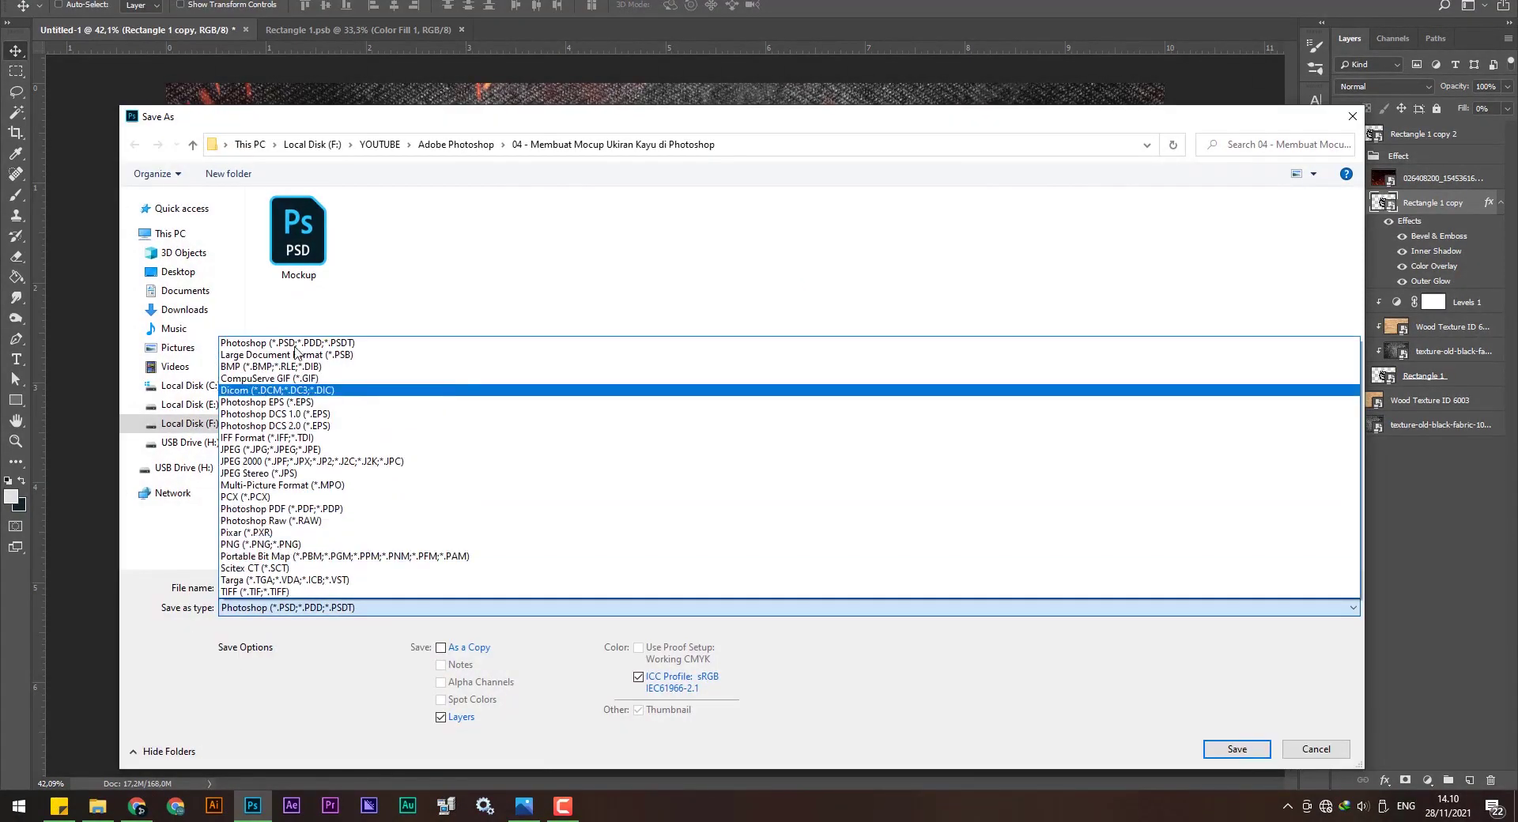
left_click(271, 342)
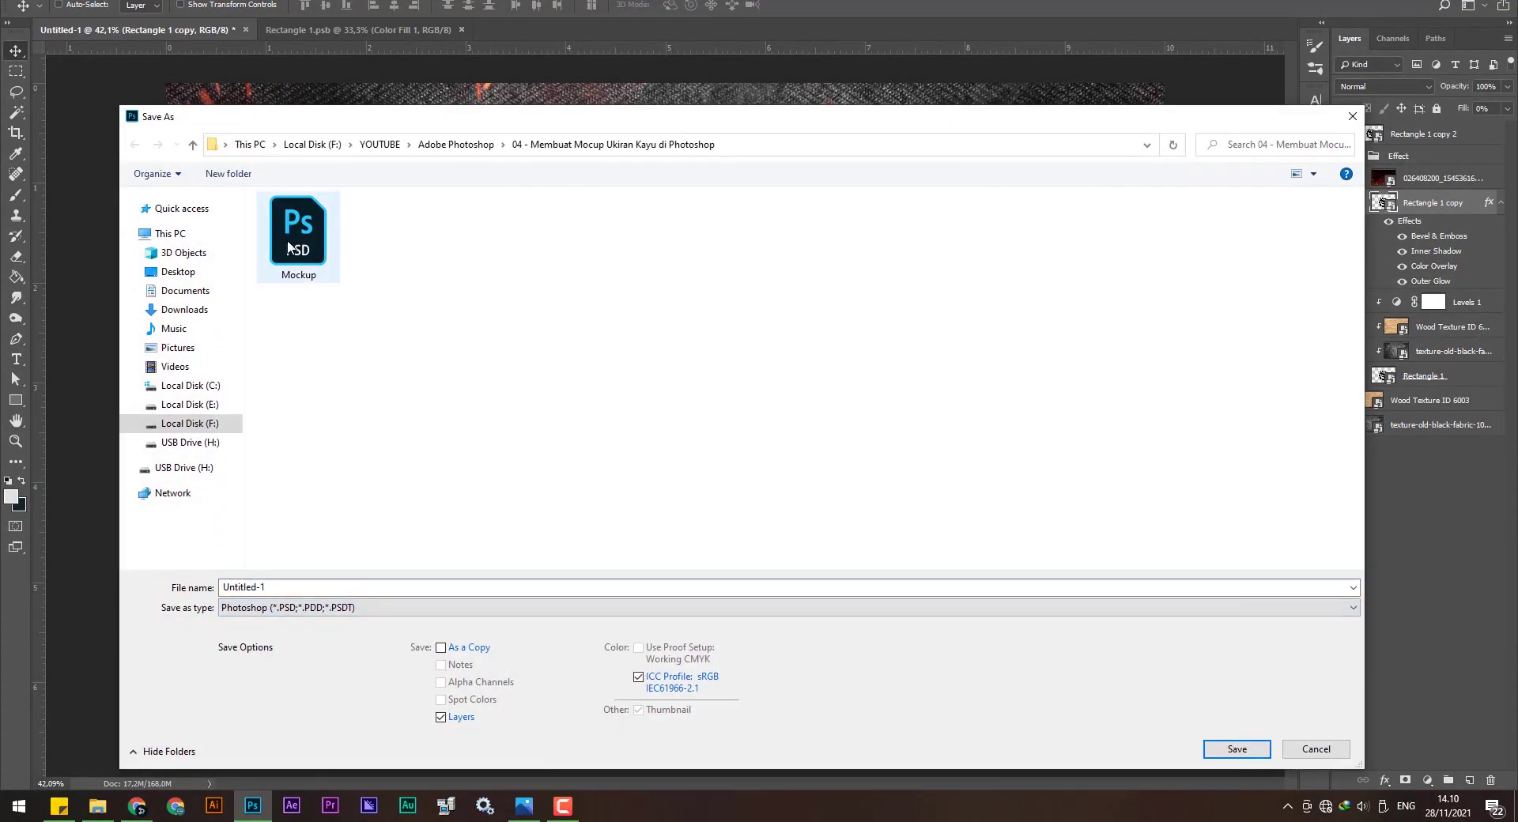
left_click(303, 587)
key("ctrl+a")
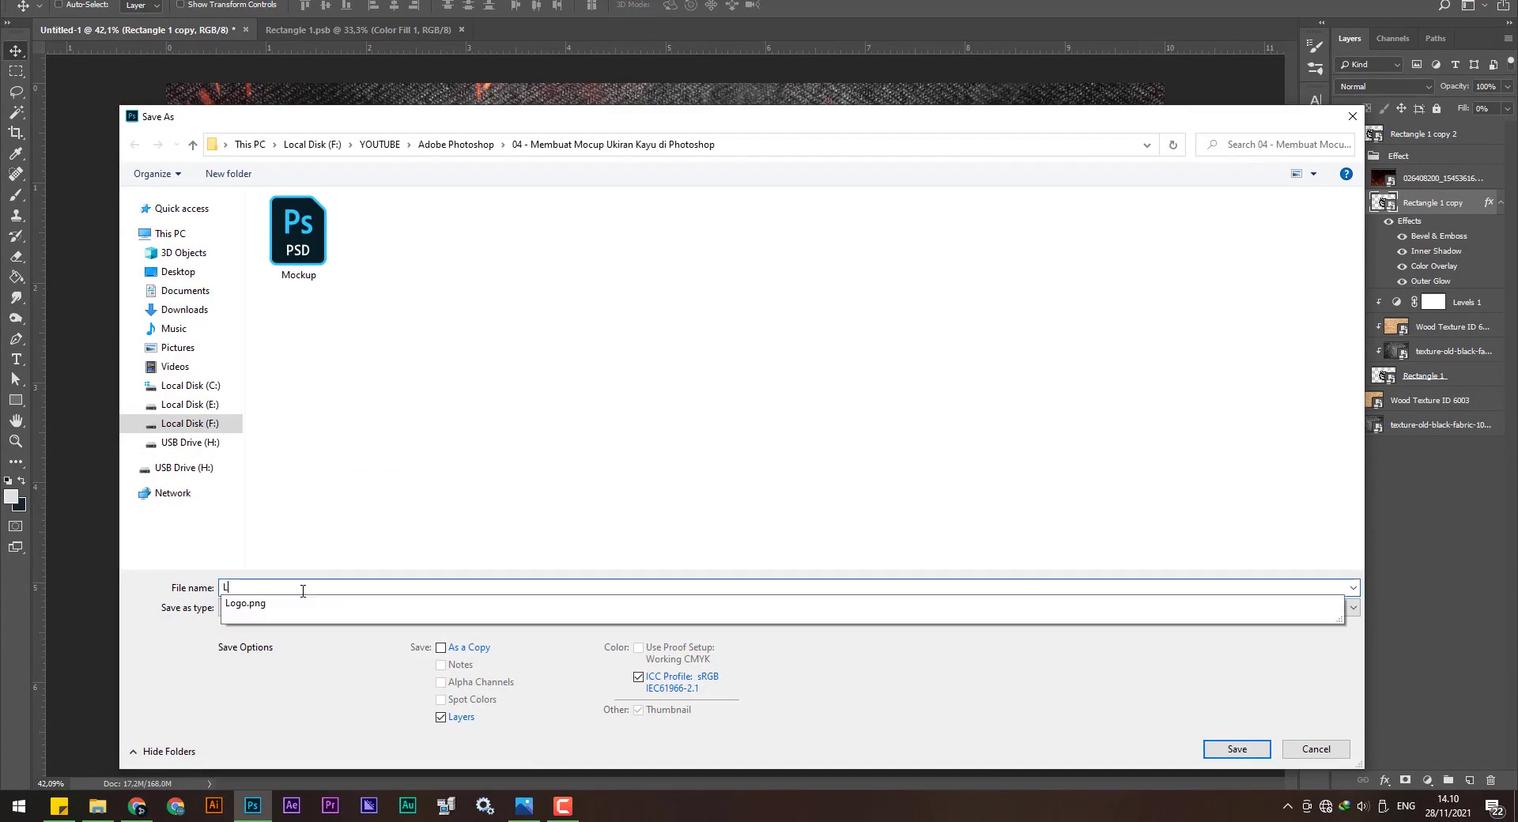
type("Latihan")
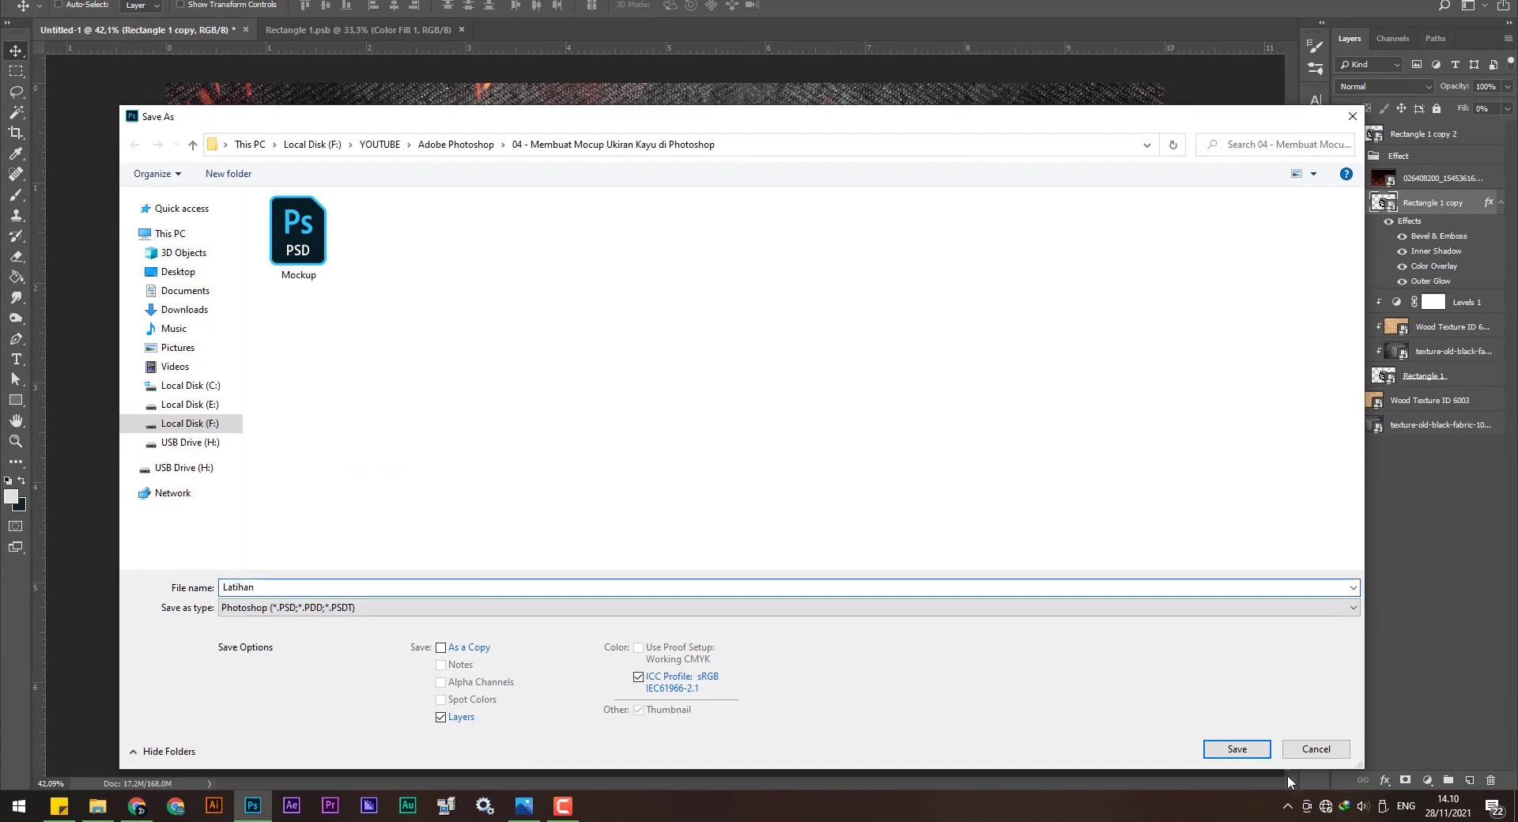
left_click(1236, 749)
left_click(935, 201)
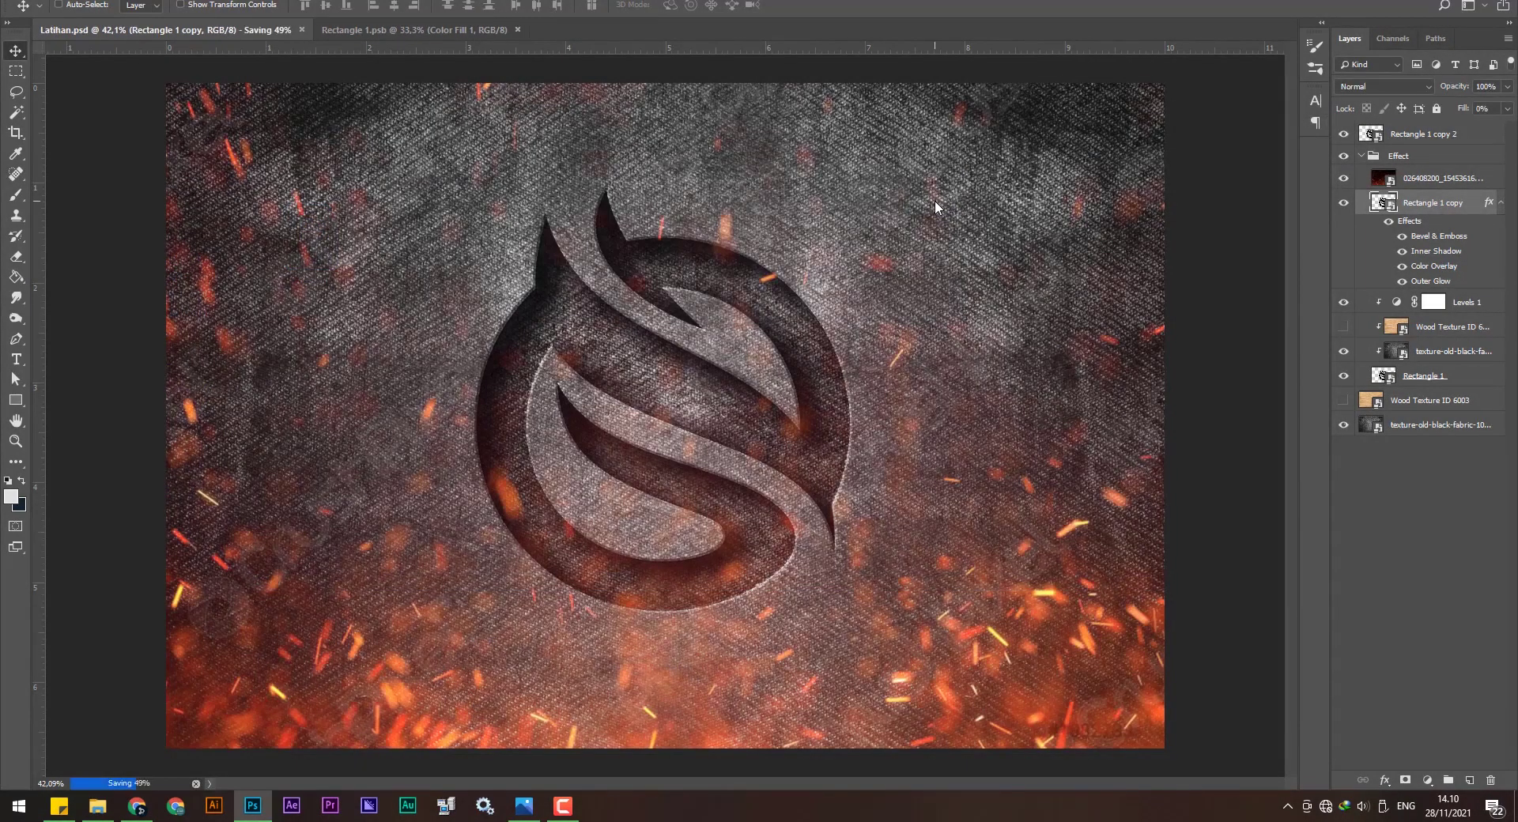